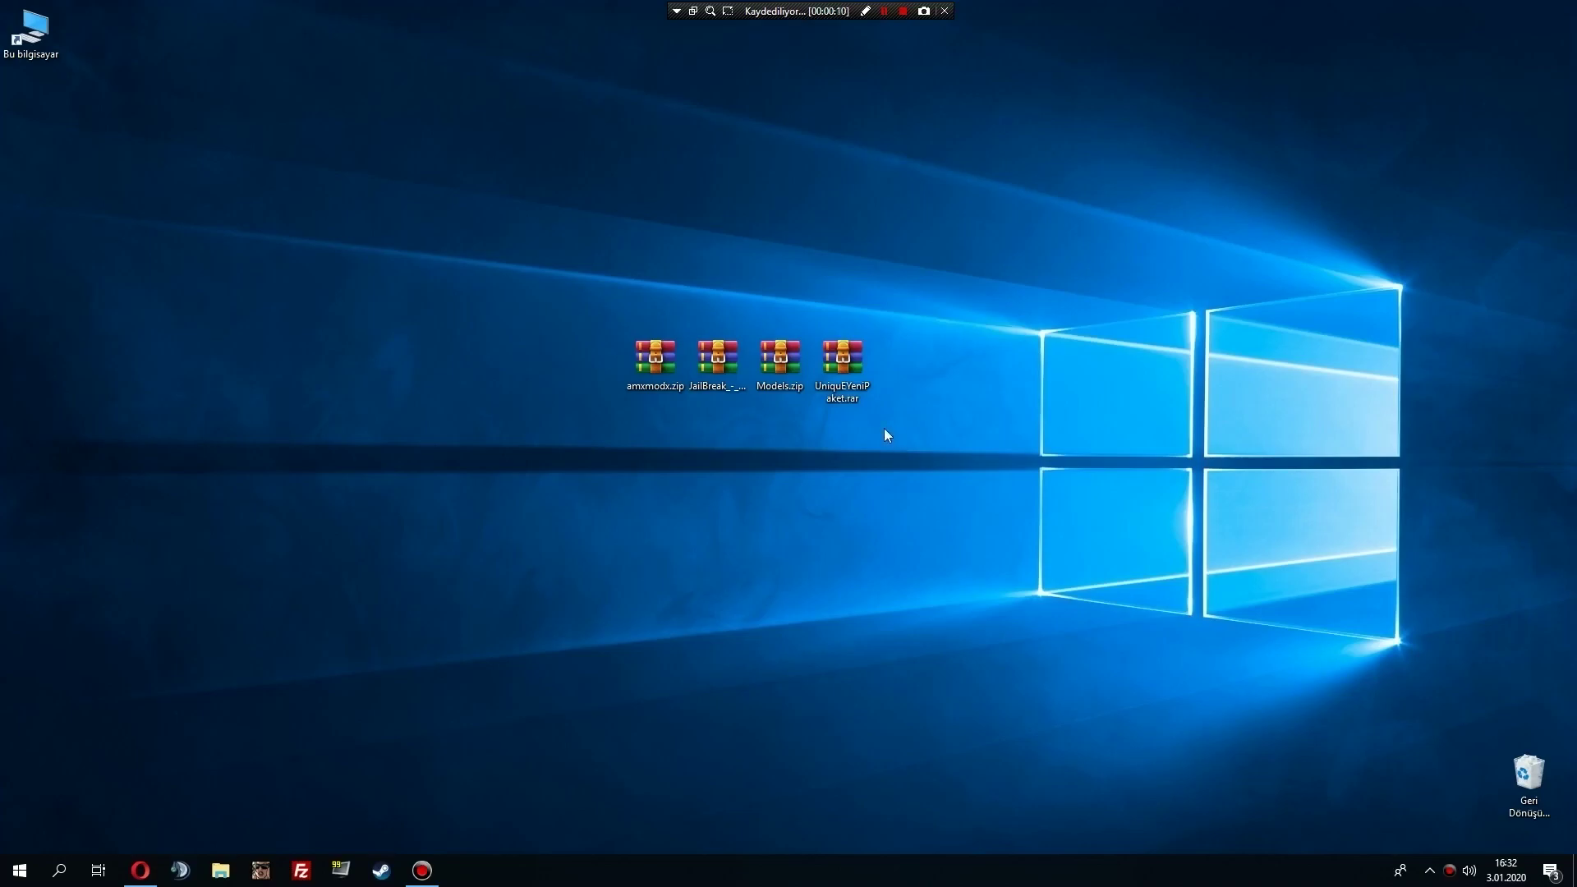
# Move the amxmodx, JailBreak and Models archives together to the desktop's upper-left area, leaving UniquEYeniPaket.rar in place.
pyautogui.moveTo(874, 382); pyautogui.dragTo(601, 332)
pyautogui.click(580, 346)
pyautogui.moveTo(609, 352); pyautogui.dragTo(945, 419)
pyautogui.click(939, 424)
pyautogui.moveTo(803, 429); pyautogui.dragTo(600, 302)
pyautogui.moveTo(582, 301); pyautogui.dragTo(553, 274)
pyautogui.moveTo(629, 352); pyautogui.dragTo(242, 218)
pyautogui.click(297, 219)
pyautogui.moveTo(521, 279); pyautogui.dragTo(450, 273)
pyautogui.click(450, 287)
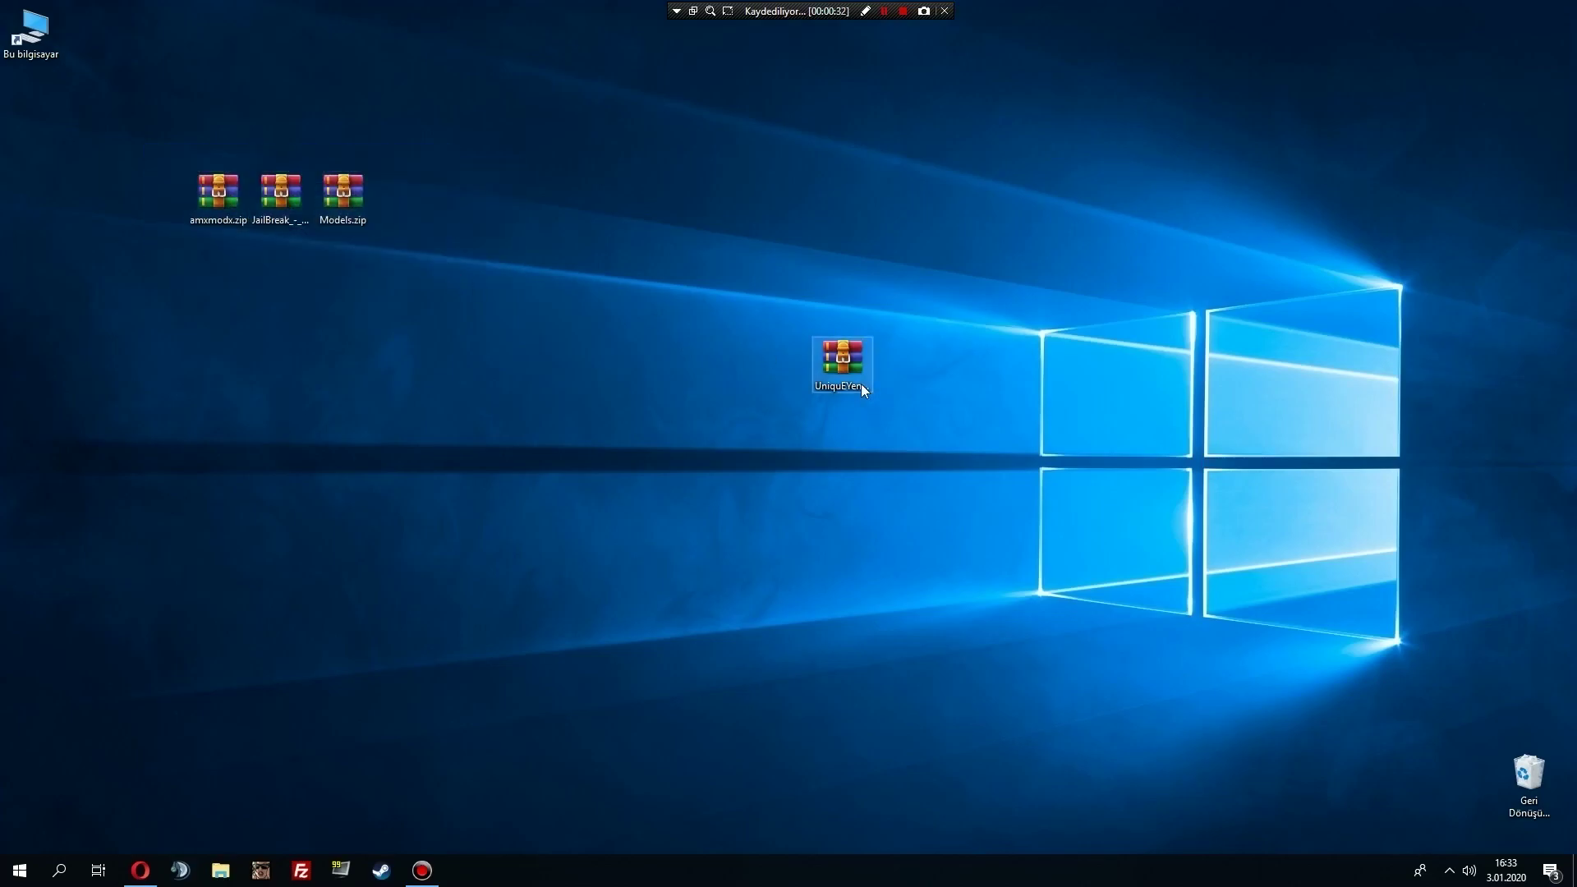
# Extract the UniquEYeniPaket folder from UniquEYeniPaket.rar to the desktop and place it beside the archive.
pyautogui.doubleClick(861, 383)
pyautogui.moveTo(256, 298); pyautogui.dragTo(131, 460)
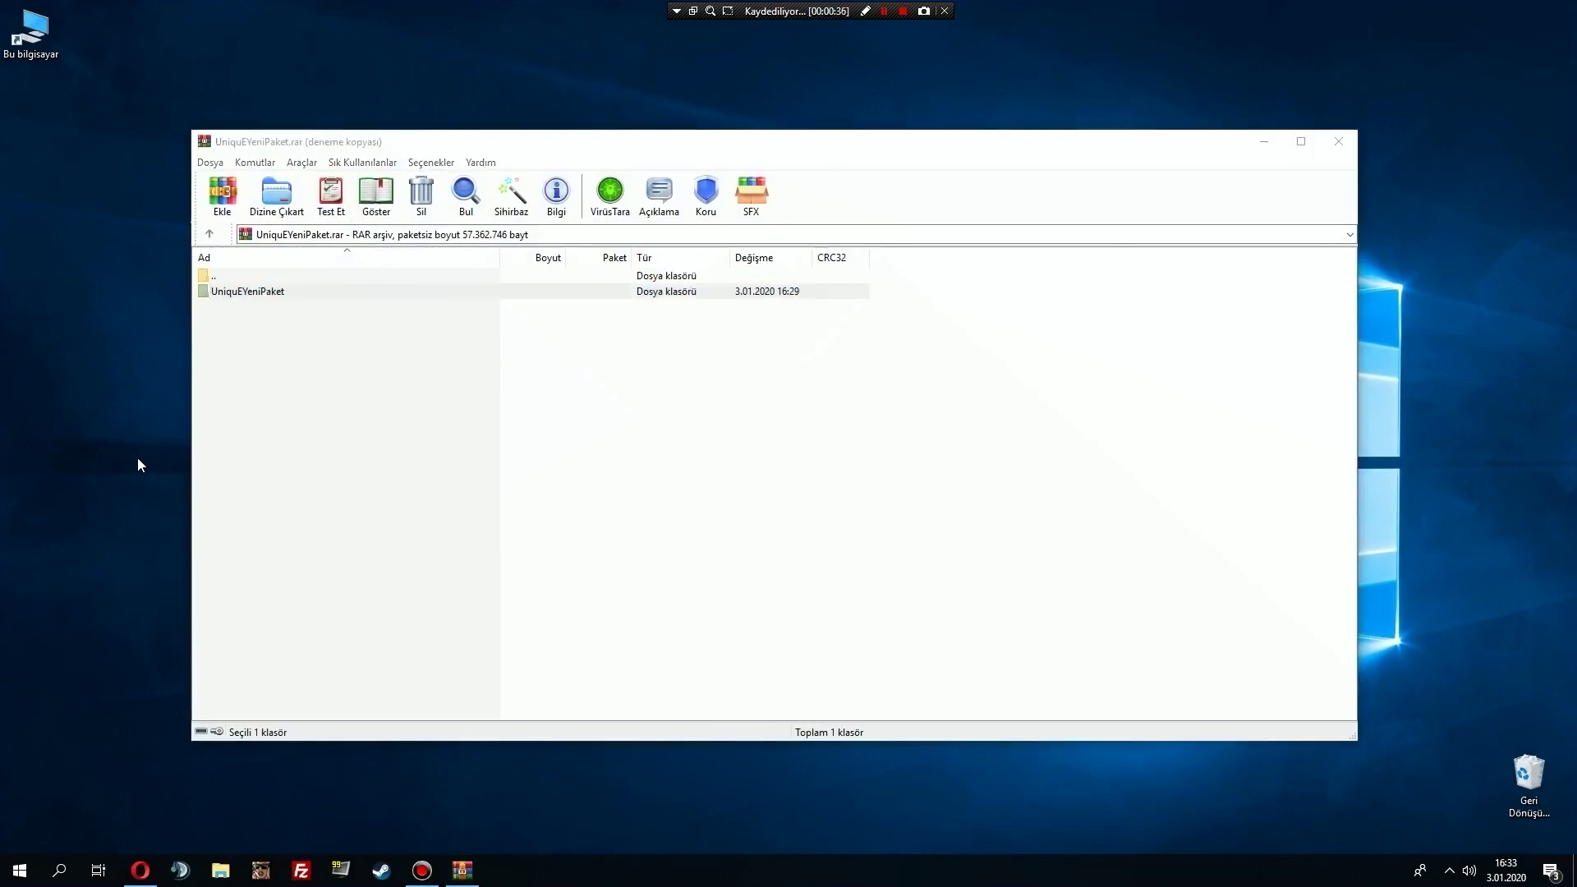
pyautogui.click(1338, 141)
pyautogui.moveTo(206, 365); pyautogui.dragTo(784, 369)
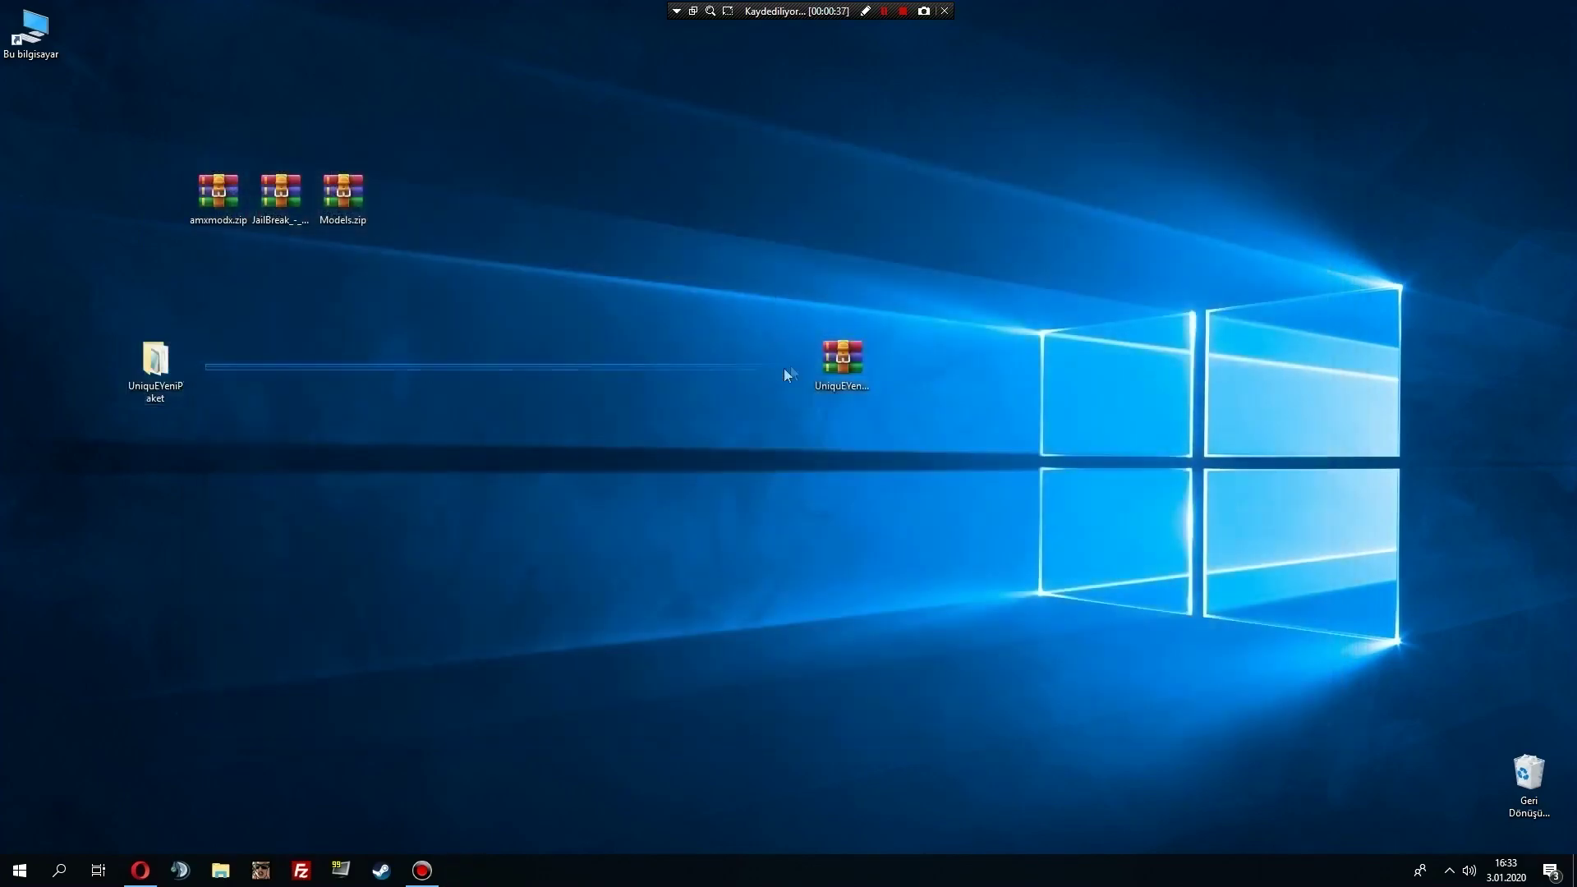
pyautogui.moveTo(171, 361); pyautogui.dragTo(785, 361)
pyautogui.click(776, 466)
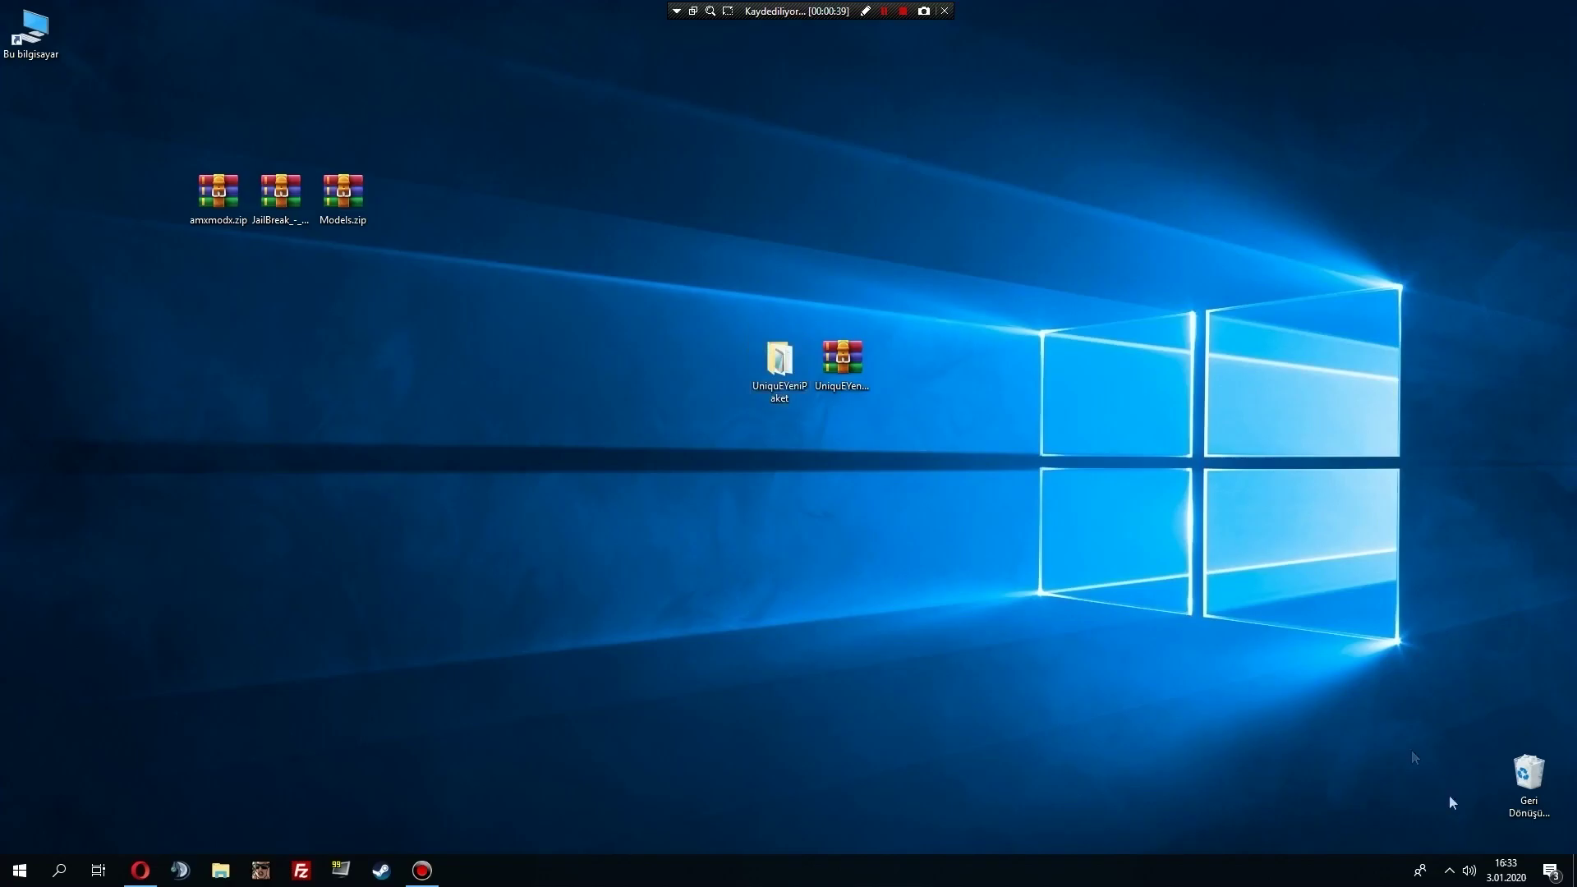
# Open the extracted UniquEYeniPaket folder and look through its SMA plugin files down to the end of the list.
pyautogui.doubleClick(777, 386)
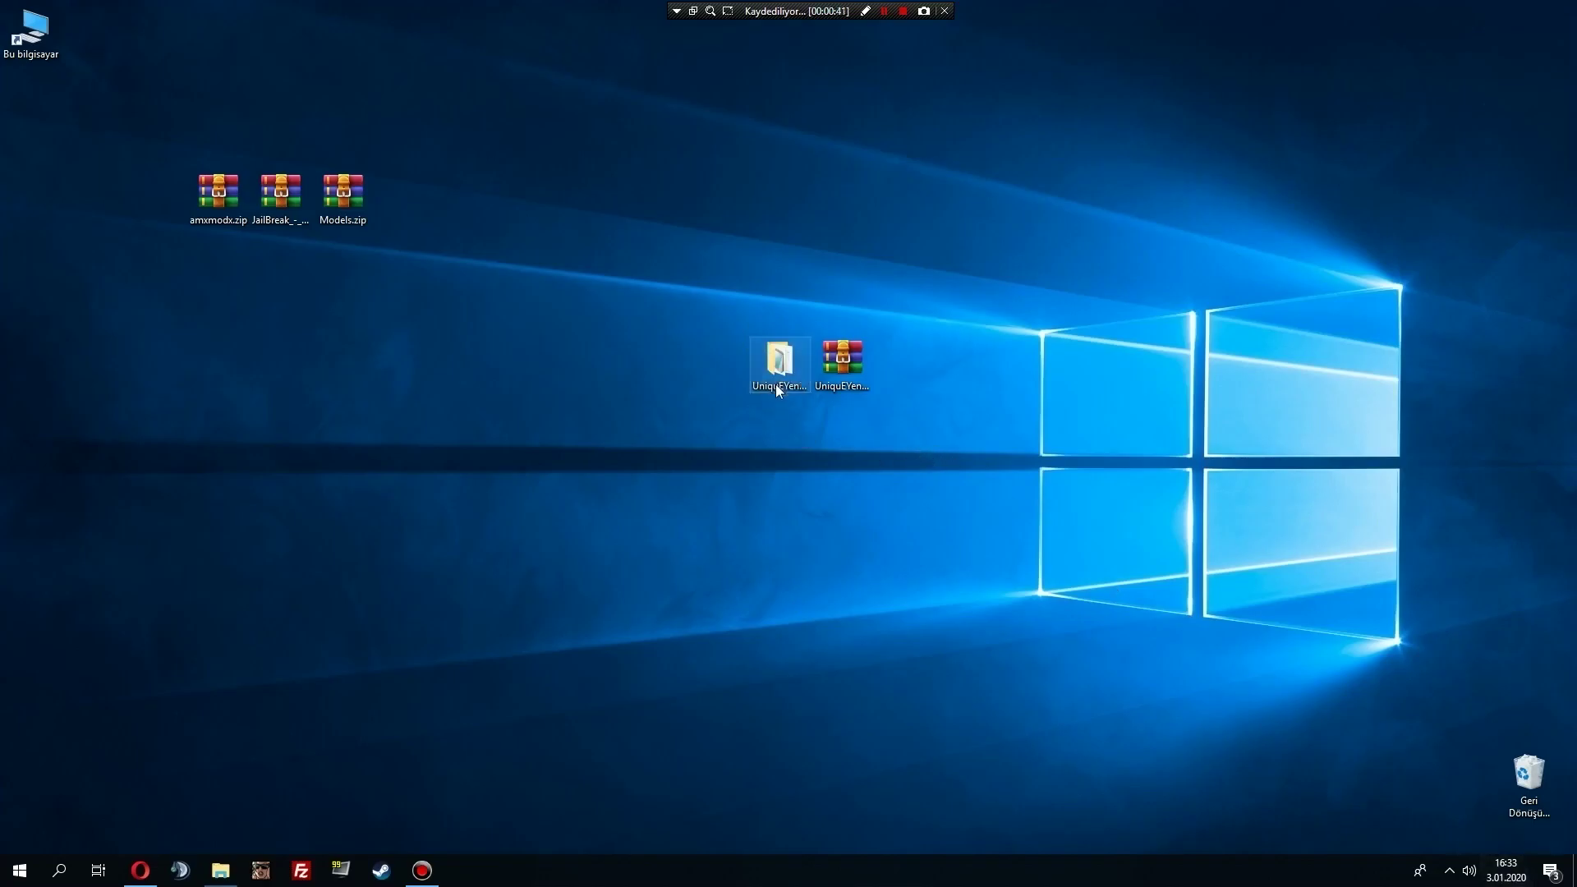
pyautogui.scroll(-1, 643, 529)
pyautogui.scroll(-1, 643, 529)
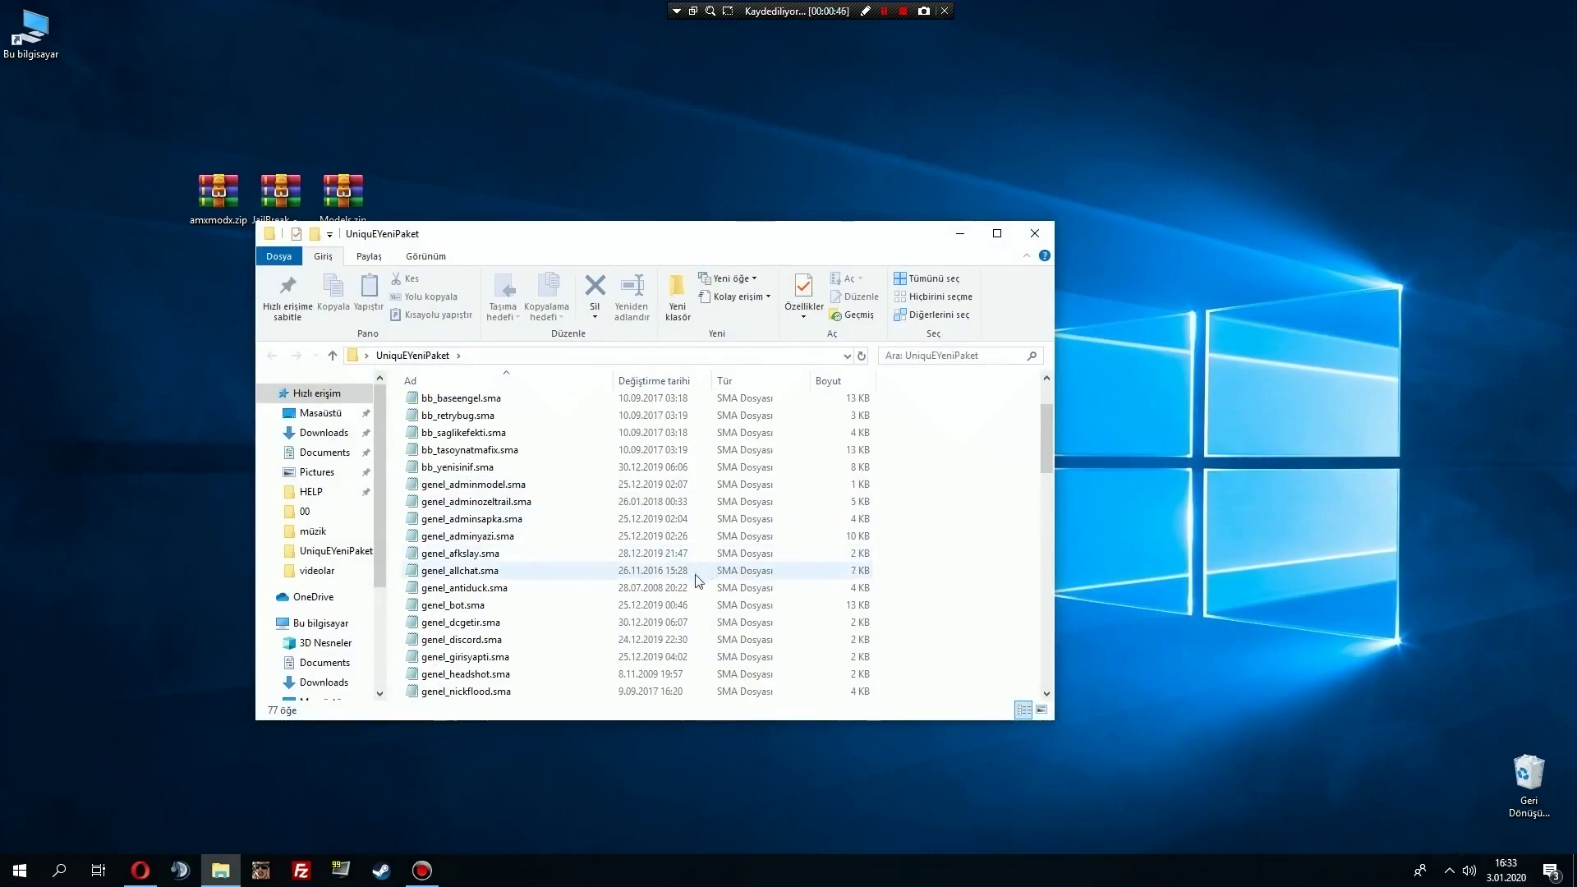
pyautogui.click(638, 575)
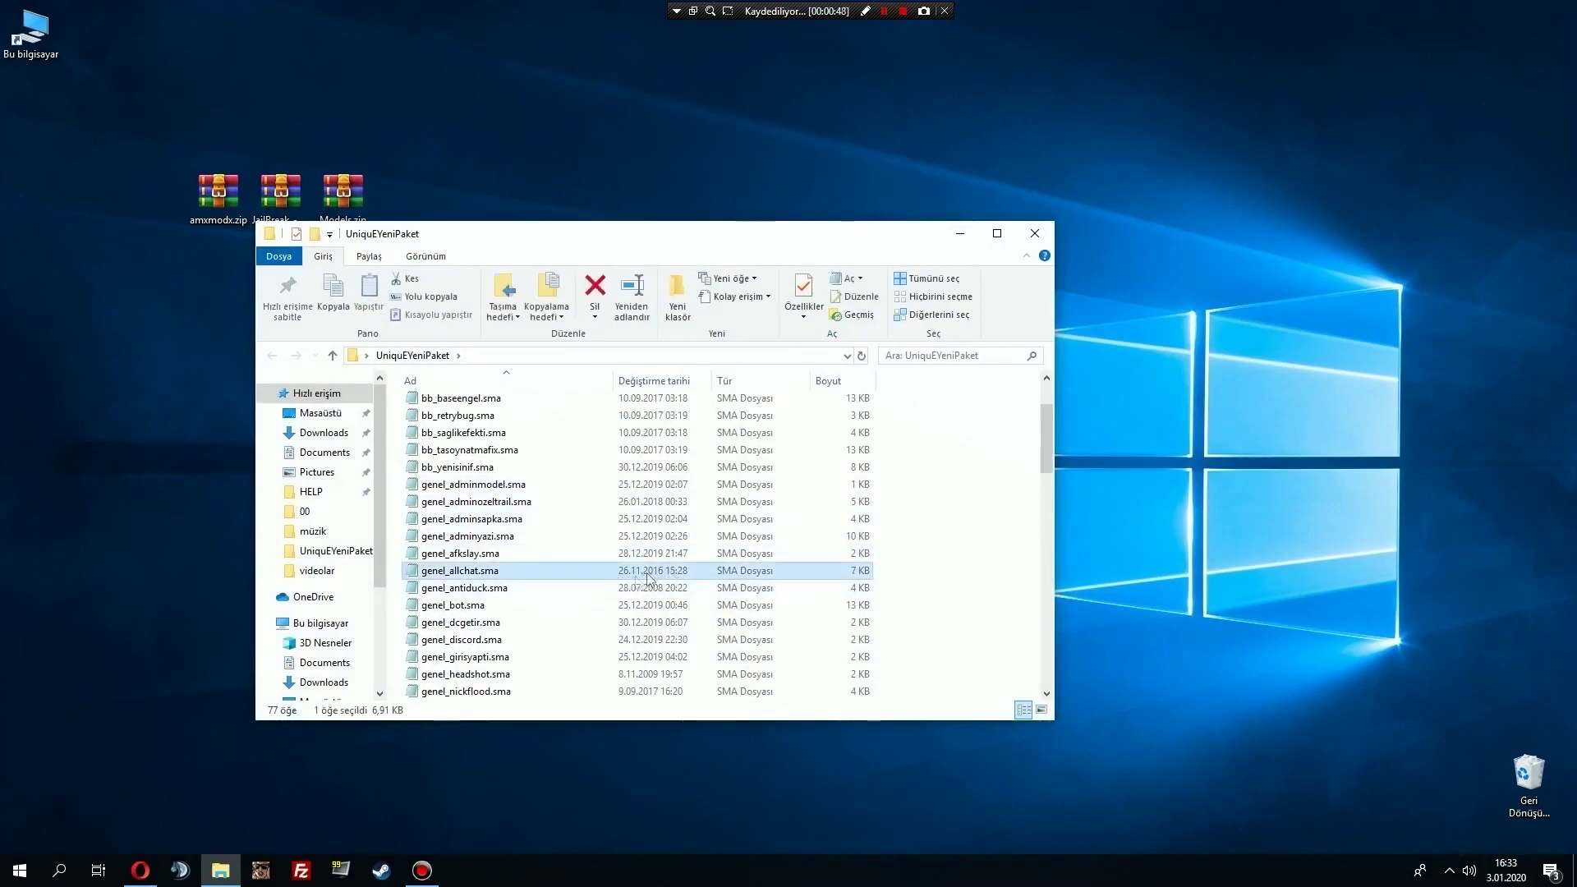
pyautogui.click(655, 588)
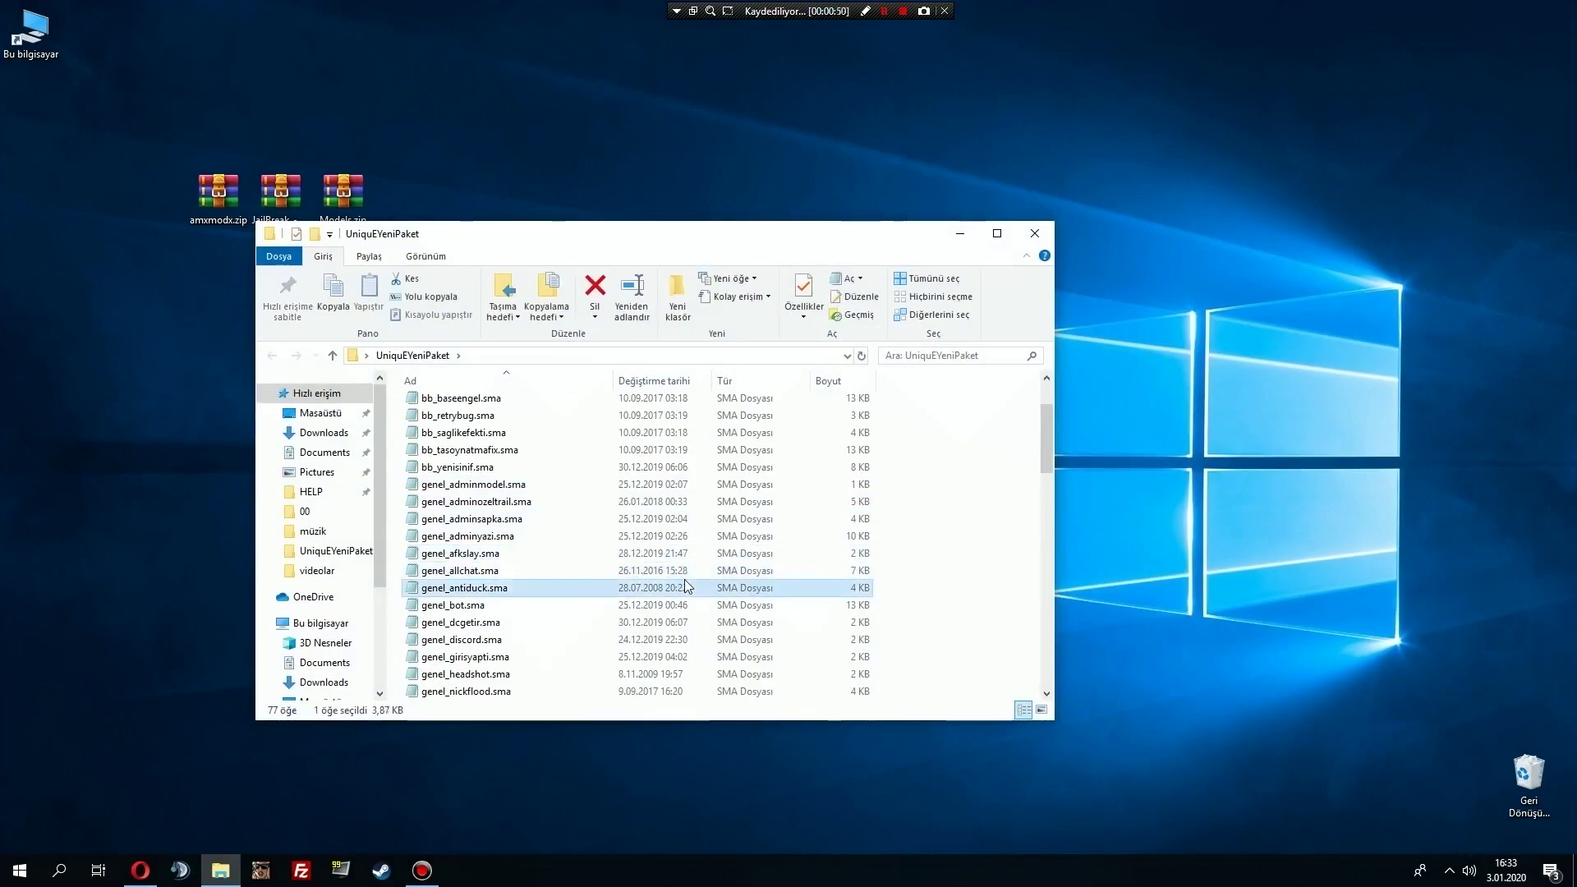
pyautogui.scroll(2, 669, 599)
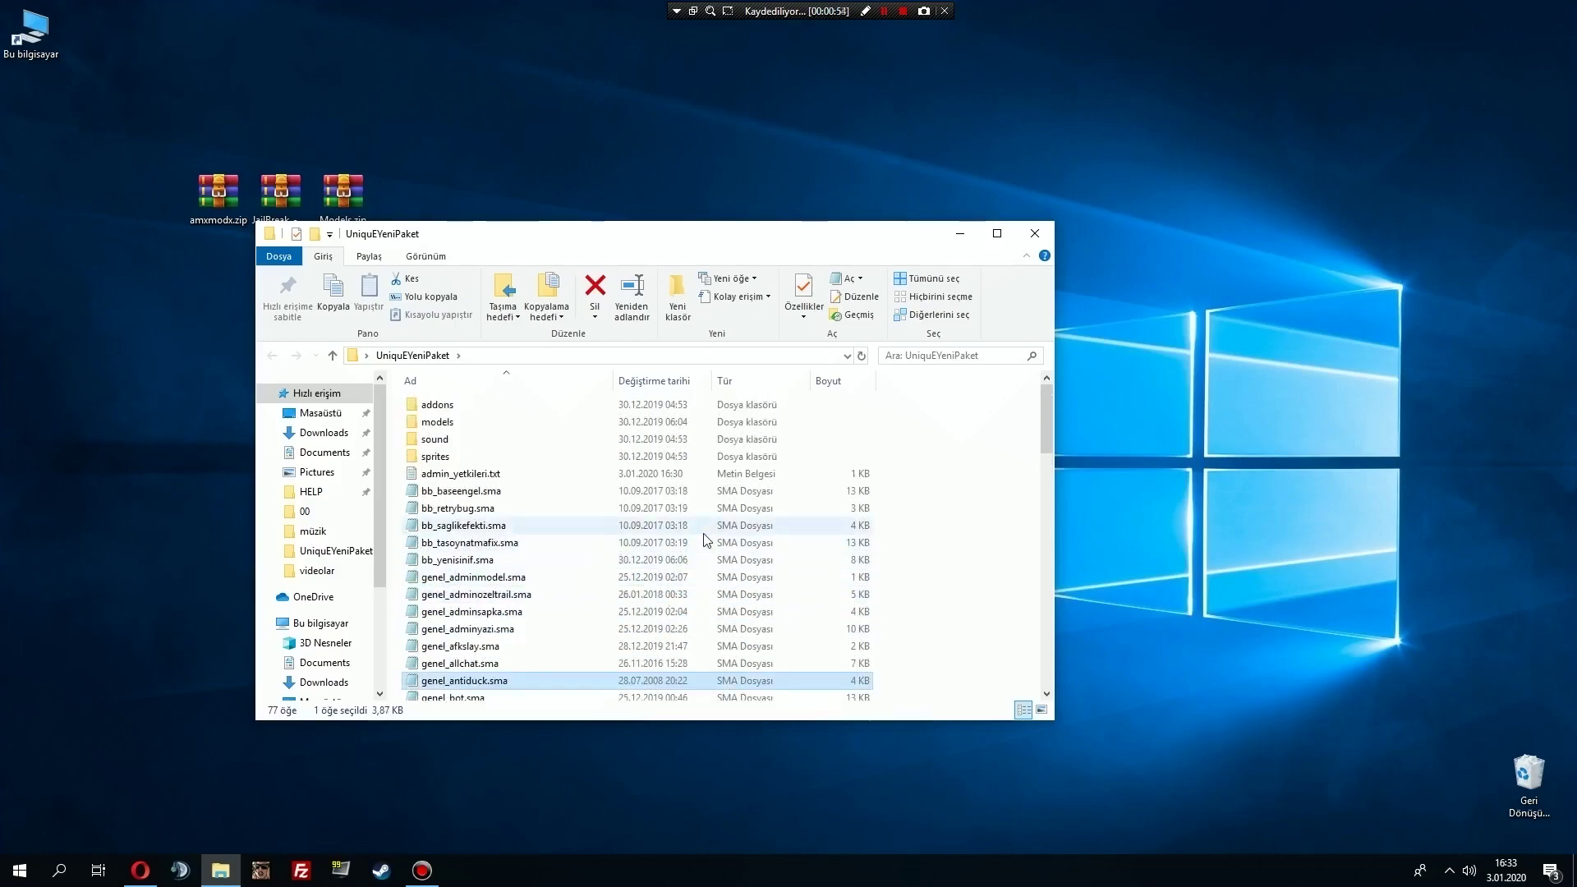
pyautogui.scroll(-10, 714, 535)
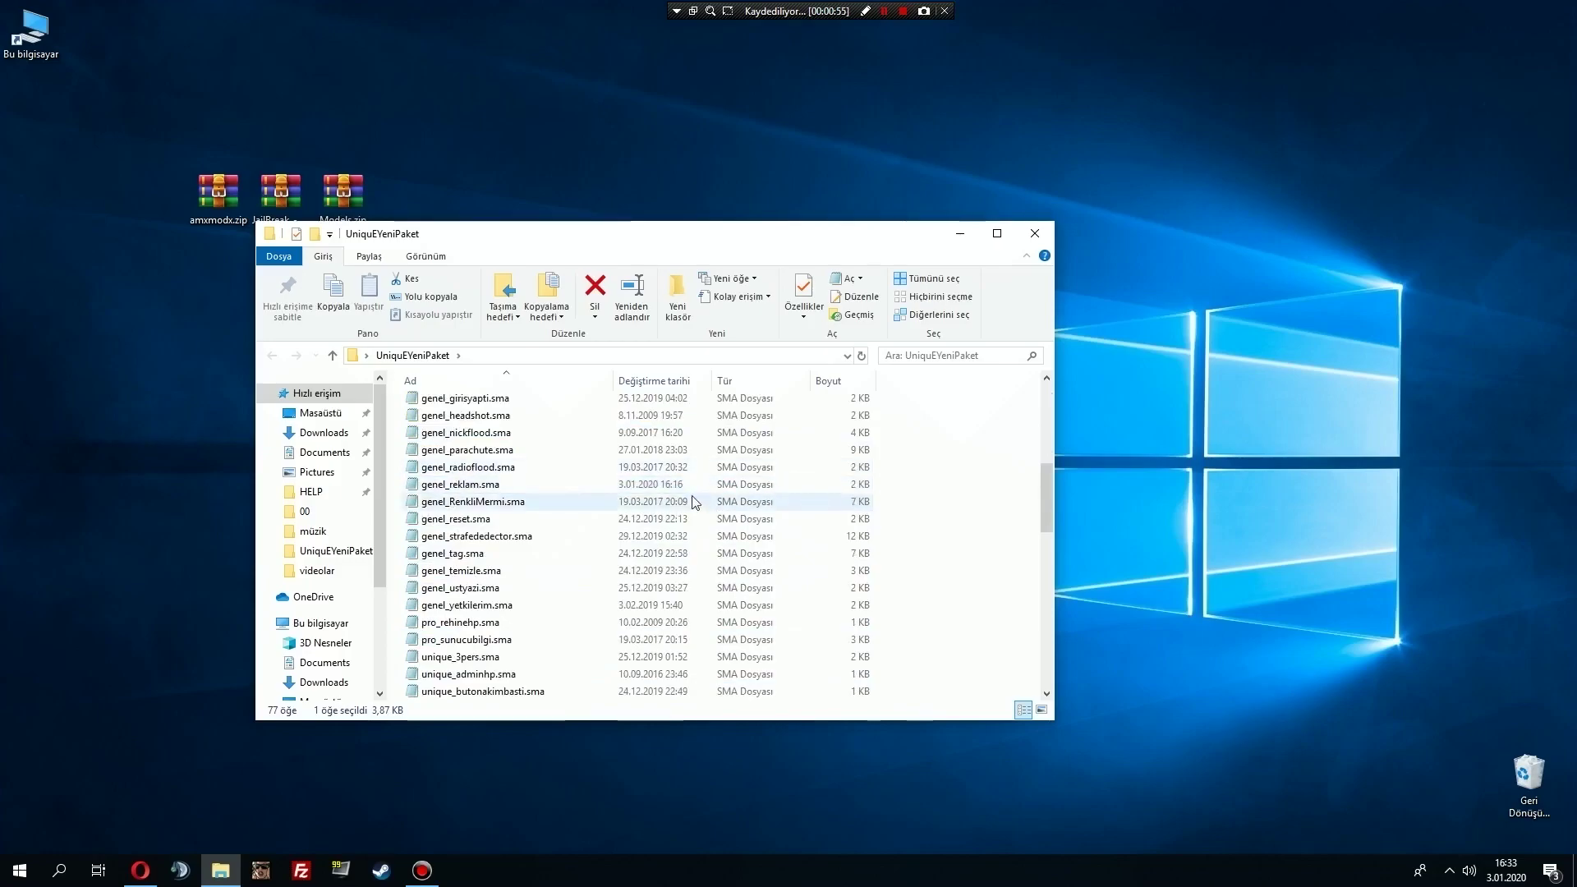
pyautogui.scroll(-2, 730, 518)
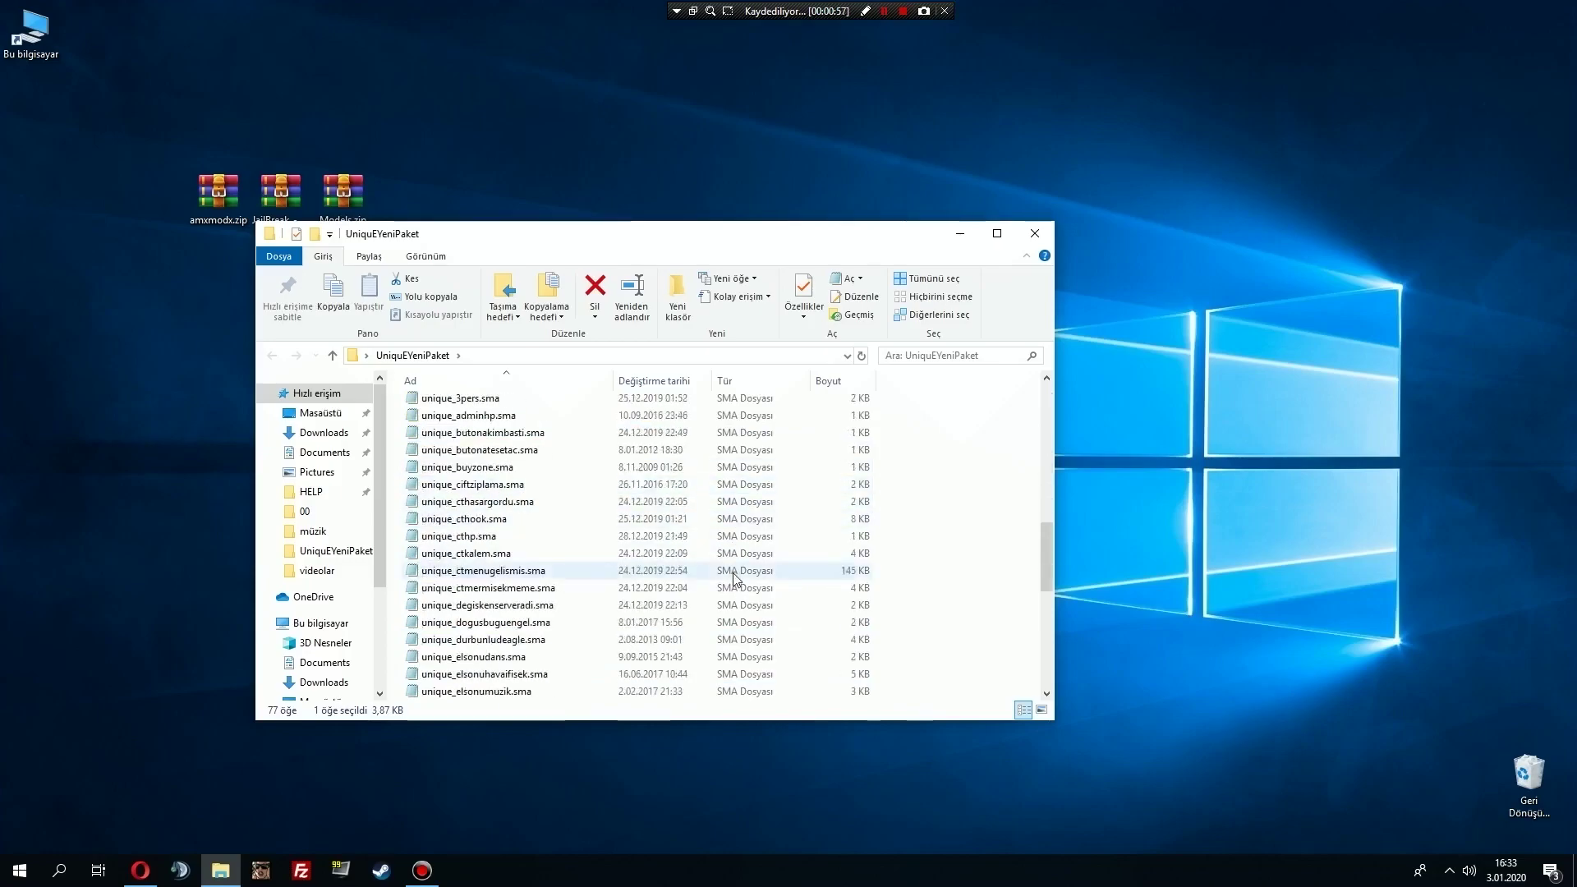
pyautogui.scroll(-8, 736, 580)
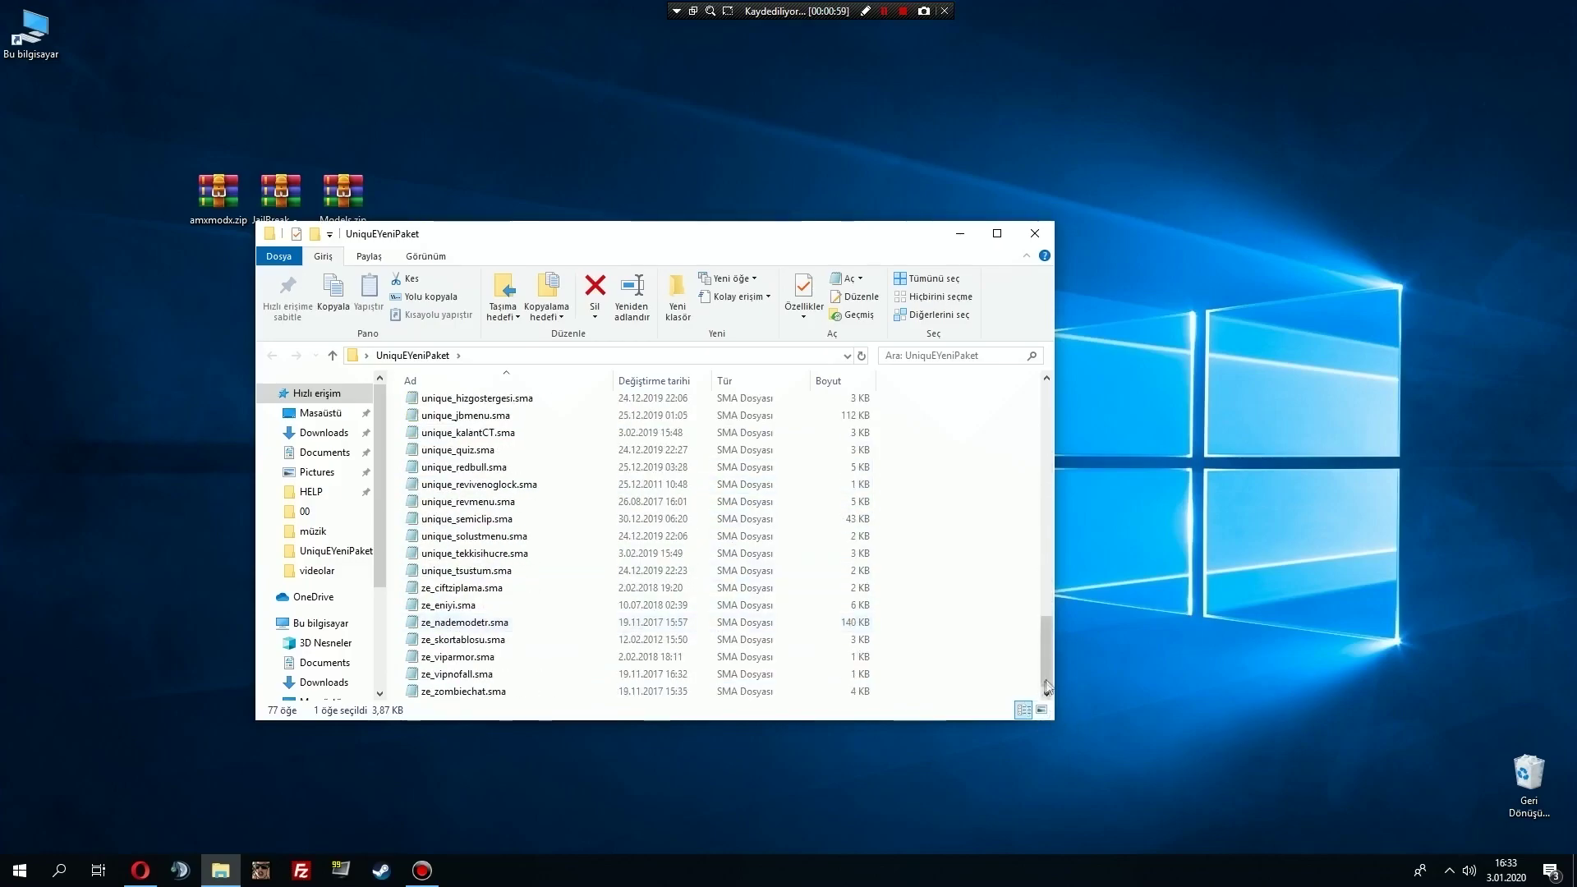
# Narrow the folder window slightly and review the genel_, unique_ and ze_ plugin files in the list.
pyautogui.moveTo(1055, 575); pyautogui.dragTo(1039, 460)
pyautogui.scroll(12, 1029, 644)
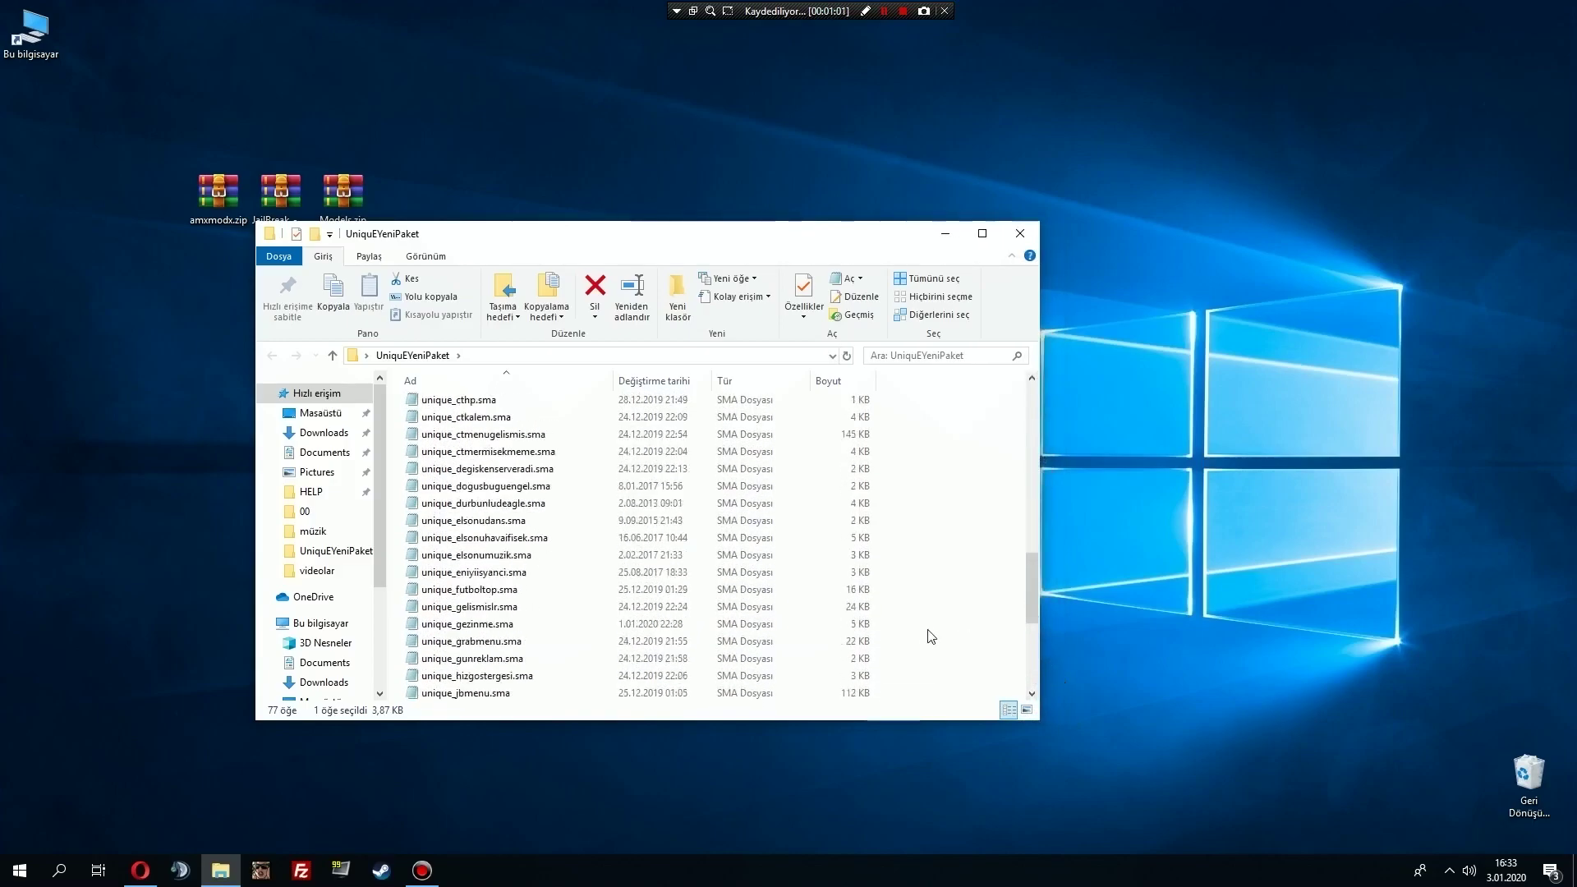
pyautogui.click(643, 538)
pyautogui.scroll(3, 643, 536)
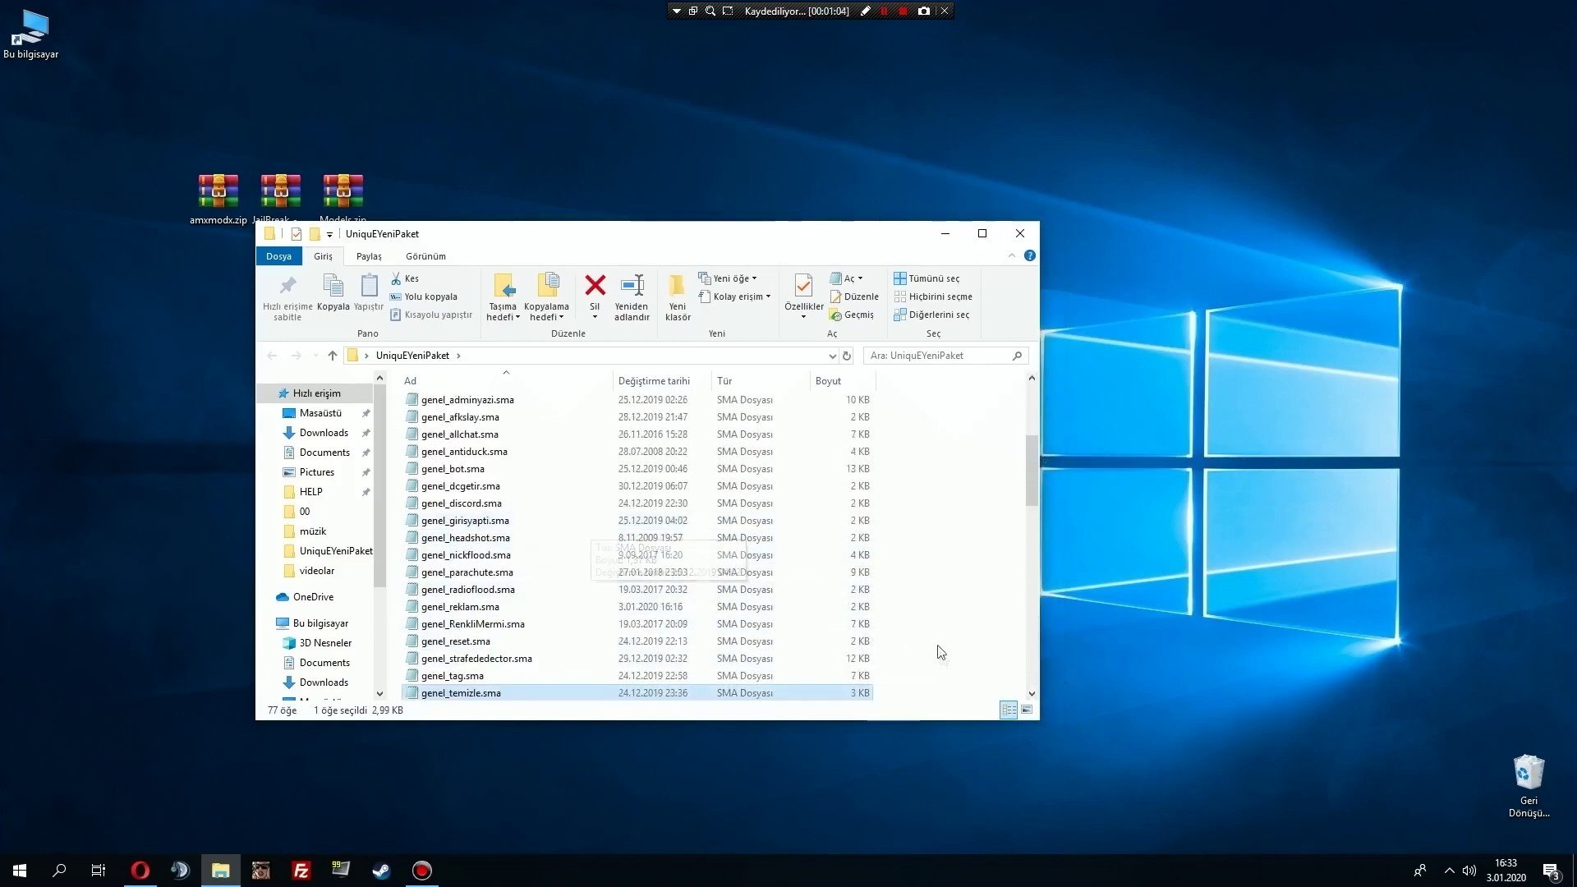
pyautogui.moveTo(928, 641); pyautogui.dragTo(682, 438)
pyautogui.click(958, 511)
pyautogui.scroll(4, 810, 535)
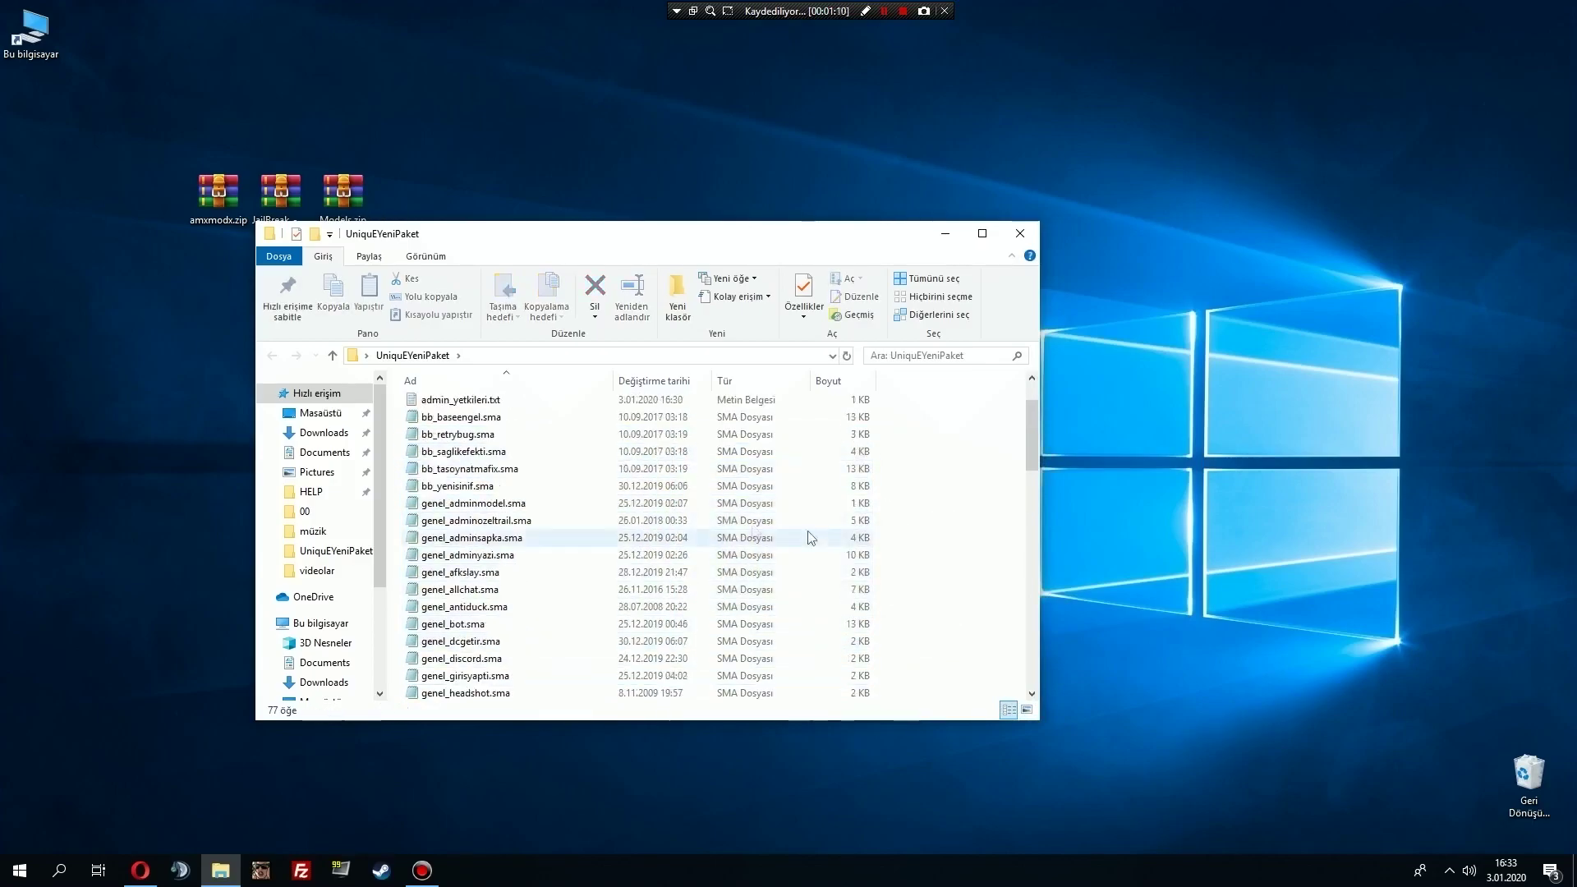
pyautogui.scroll(-20, 558, 542)
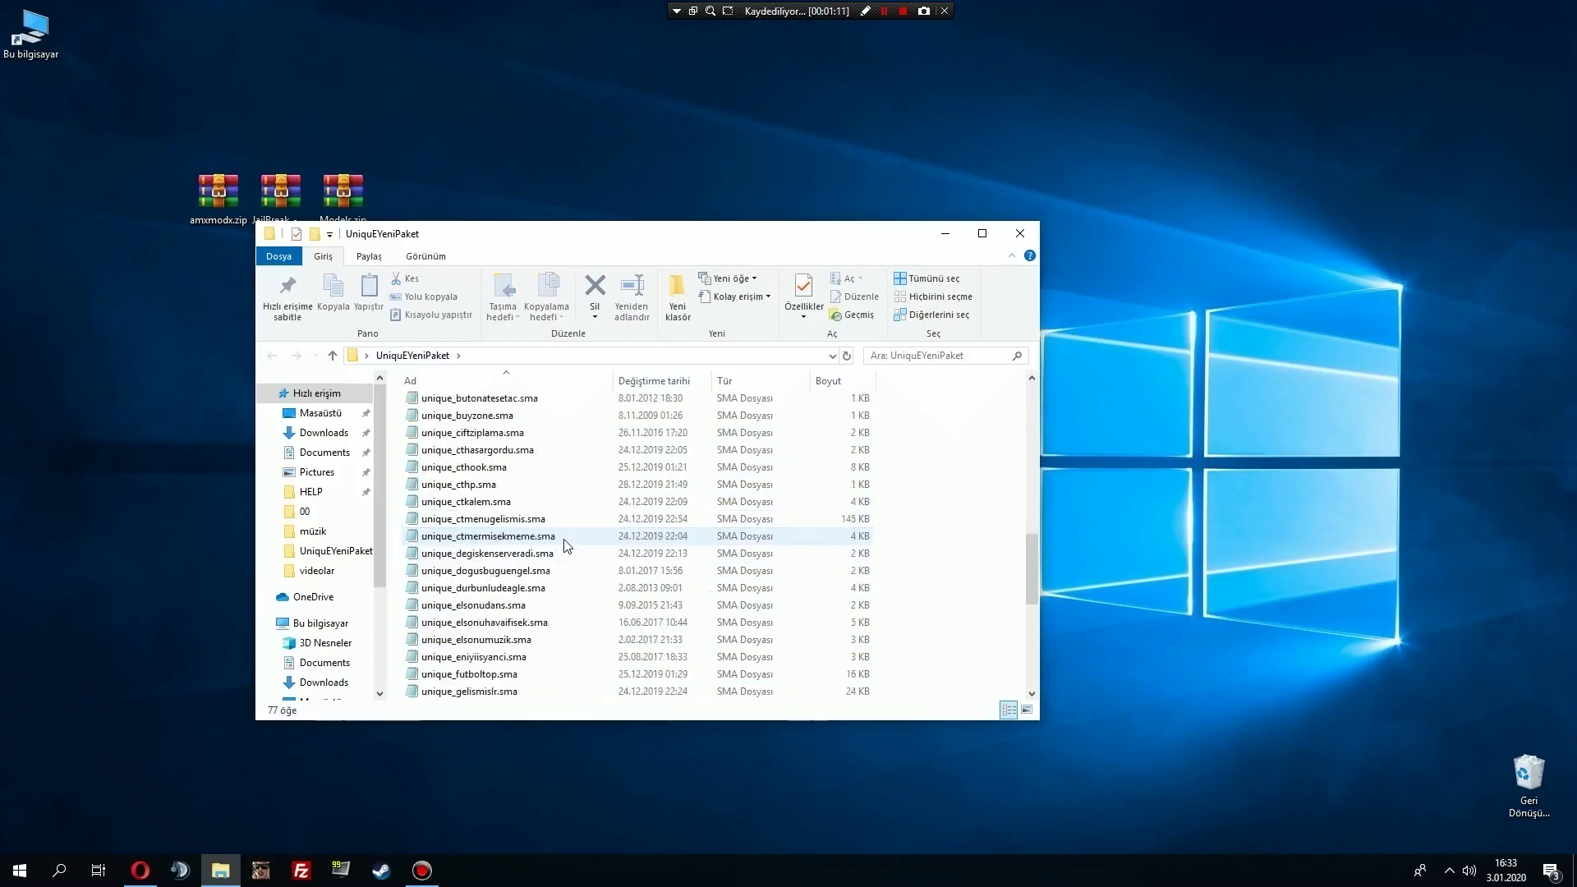
pyautogui.moveTo(937, 700); pyautogui.dragTo(734, 591)
pyautogui.click(889, 603)
pyautogui.moveTo(912, 690); pyautogui.dragTo(666, 563)
pyautogui.click(891, 509)
# Move the folder window clear of the desktop archives and examine the bb_ and genel_ plugin files.
pyautogui.moveTo(677, 241); pyautogui.dragTo(709, 243)
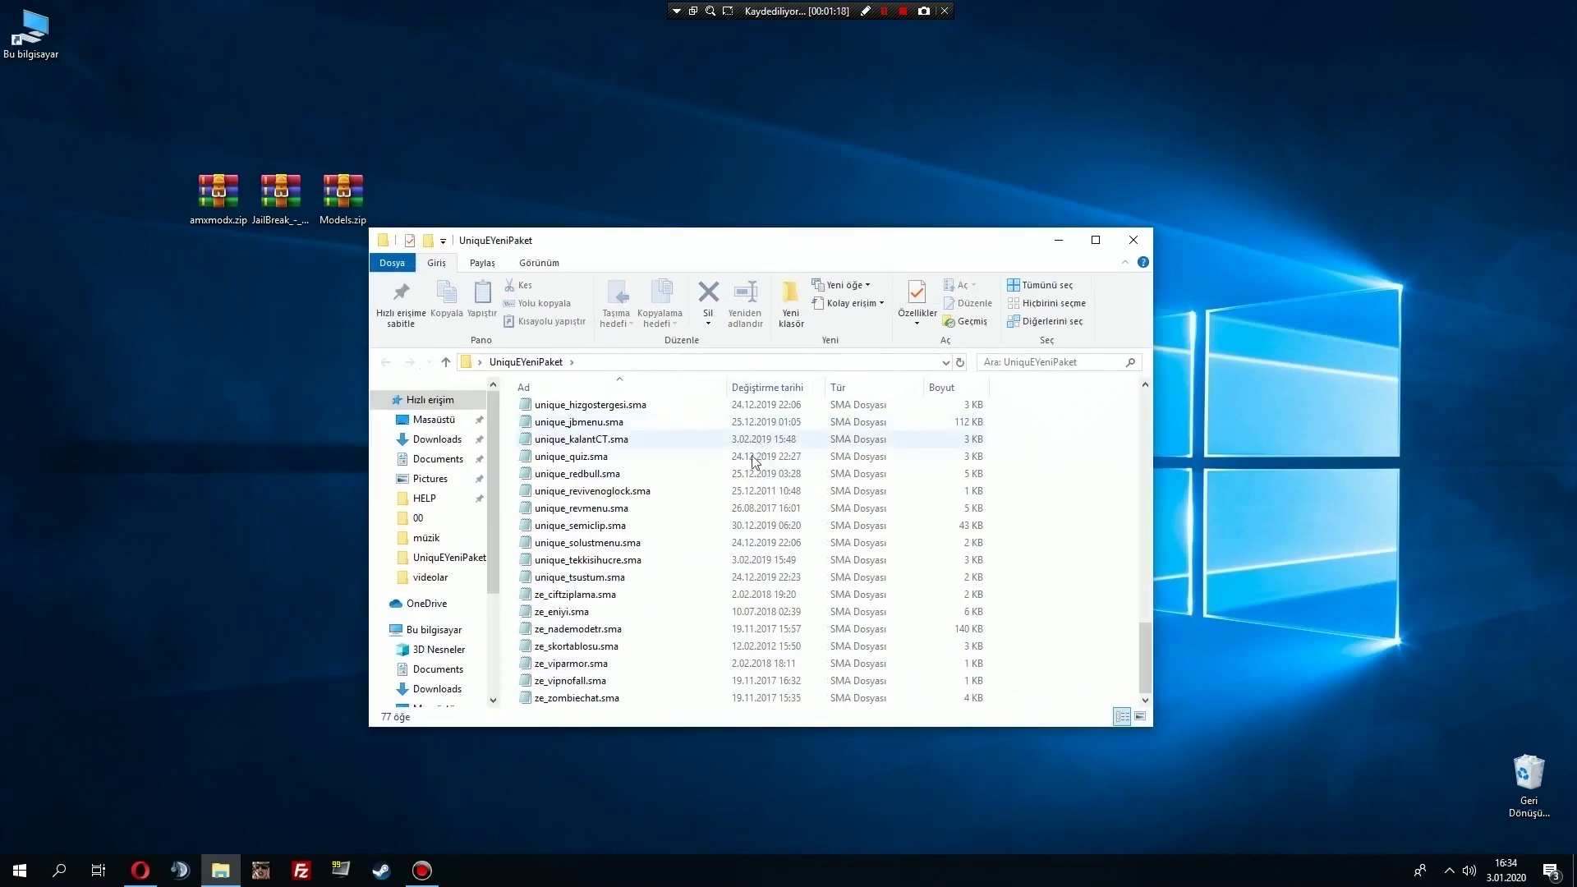
pyautogui.scroll(13, 754, 458)
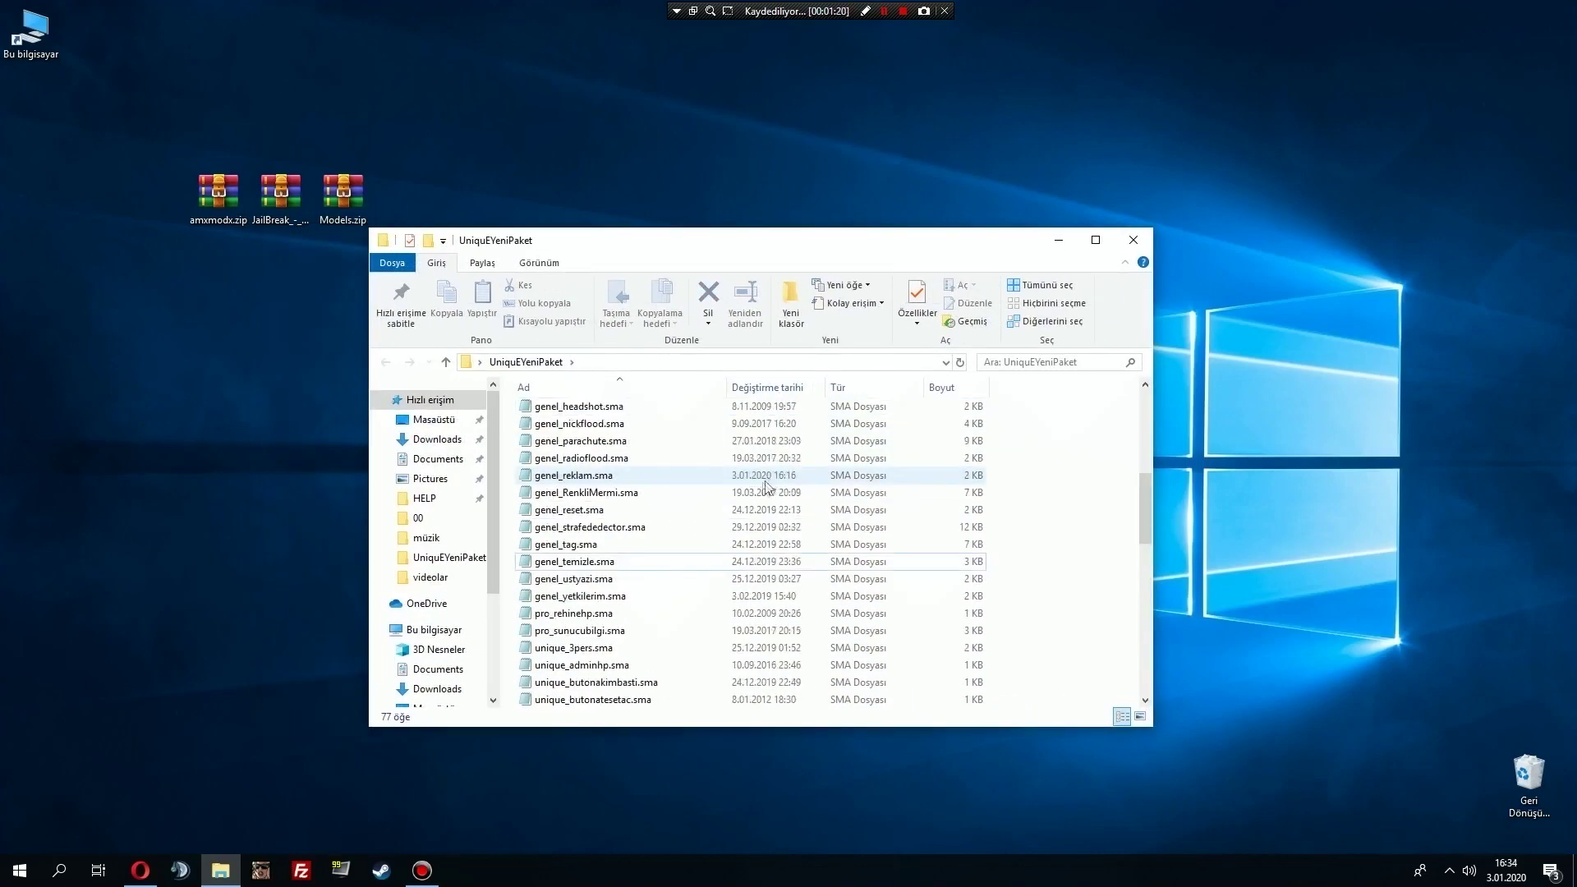
pyautogui.scroll(8, 765, 485)
pyautogui.click(617, 504)
pyautogui.moveTo(1020, 495); pyautogui.dragTo(908, 703)
pyautogui.click(1046, 574)
pyautogui.scroll(-3, 950, 564)
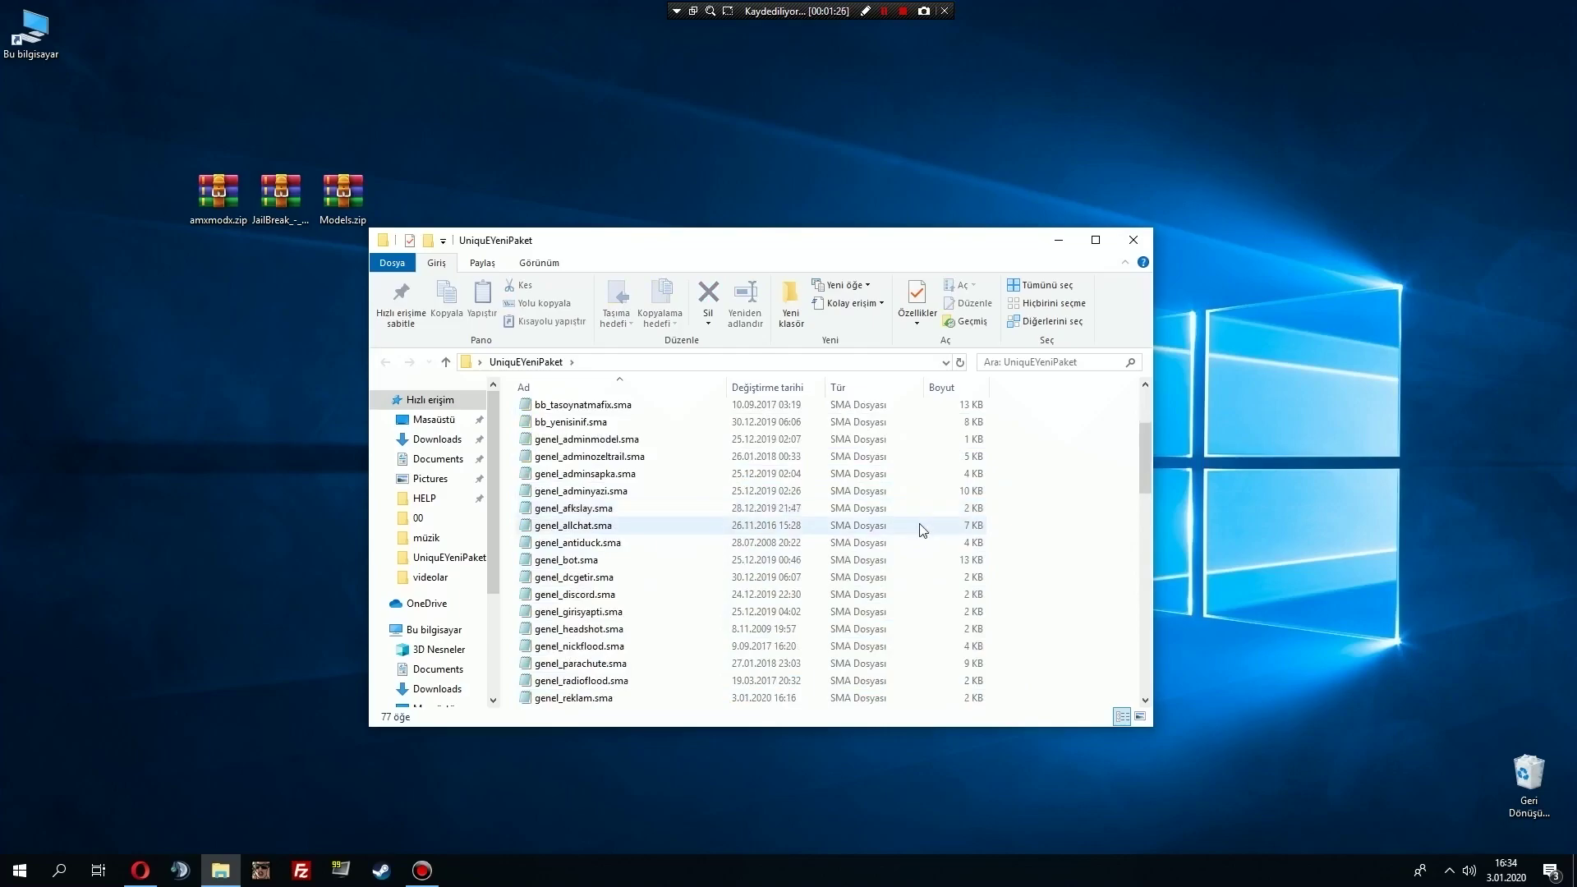
pyautogui.scroll(-1, 901, 559)
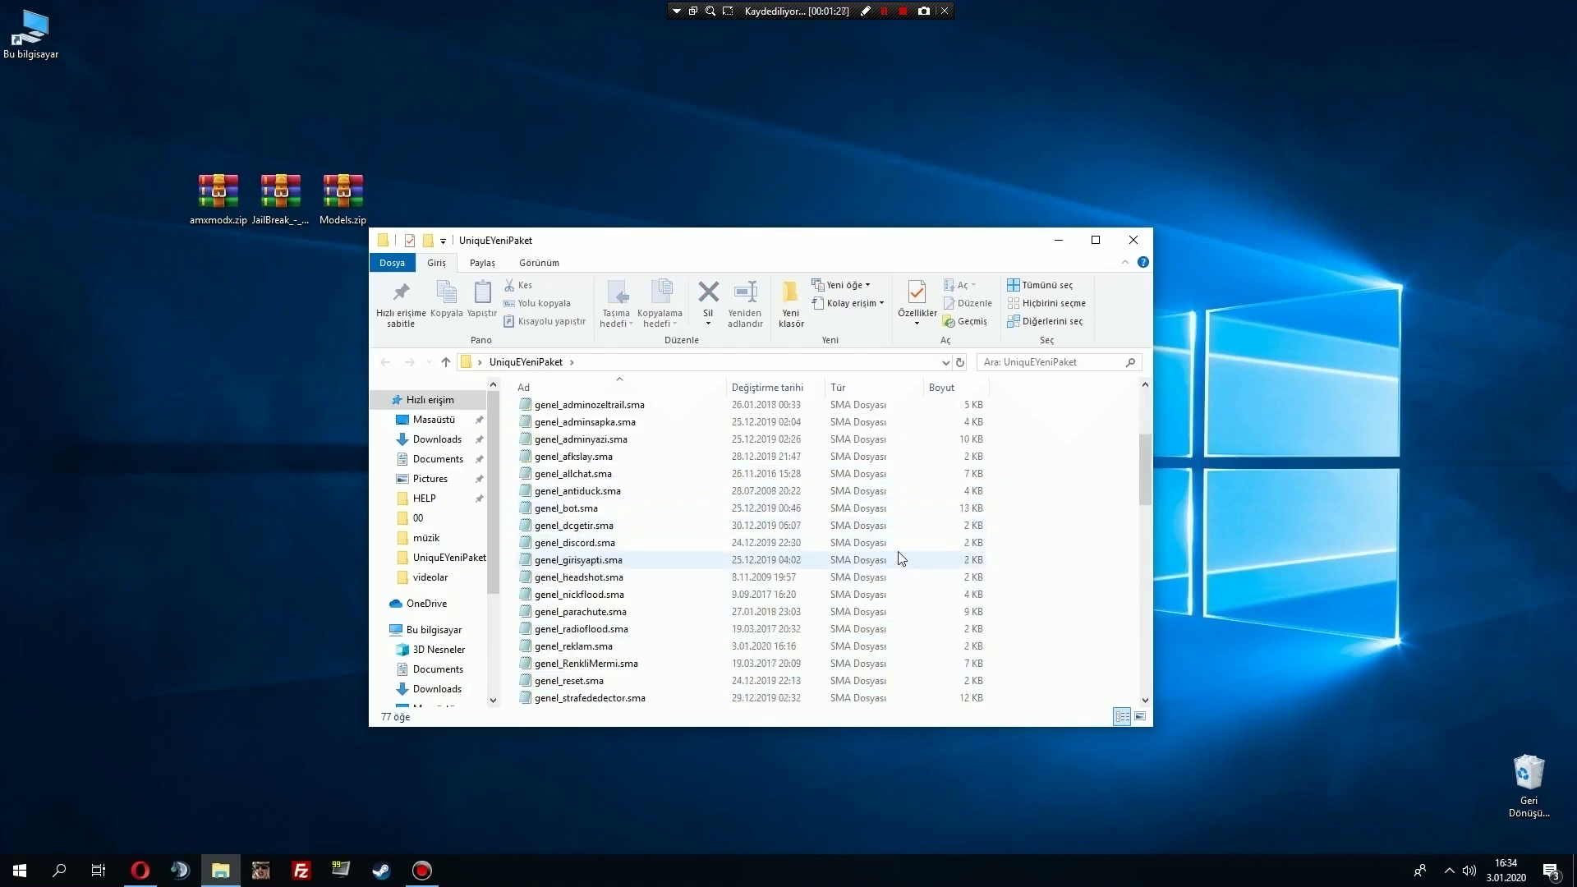
# Open genel_girisyapti.sma, examine its source code through to the end, and close the file.
pyautogui.doubleClick(841, 560)
pyautogui.scroll(-4, 907, 592)
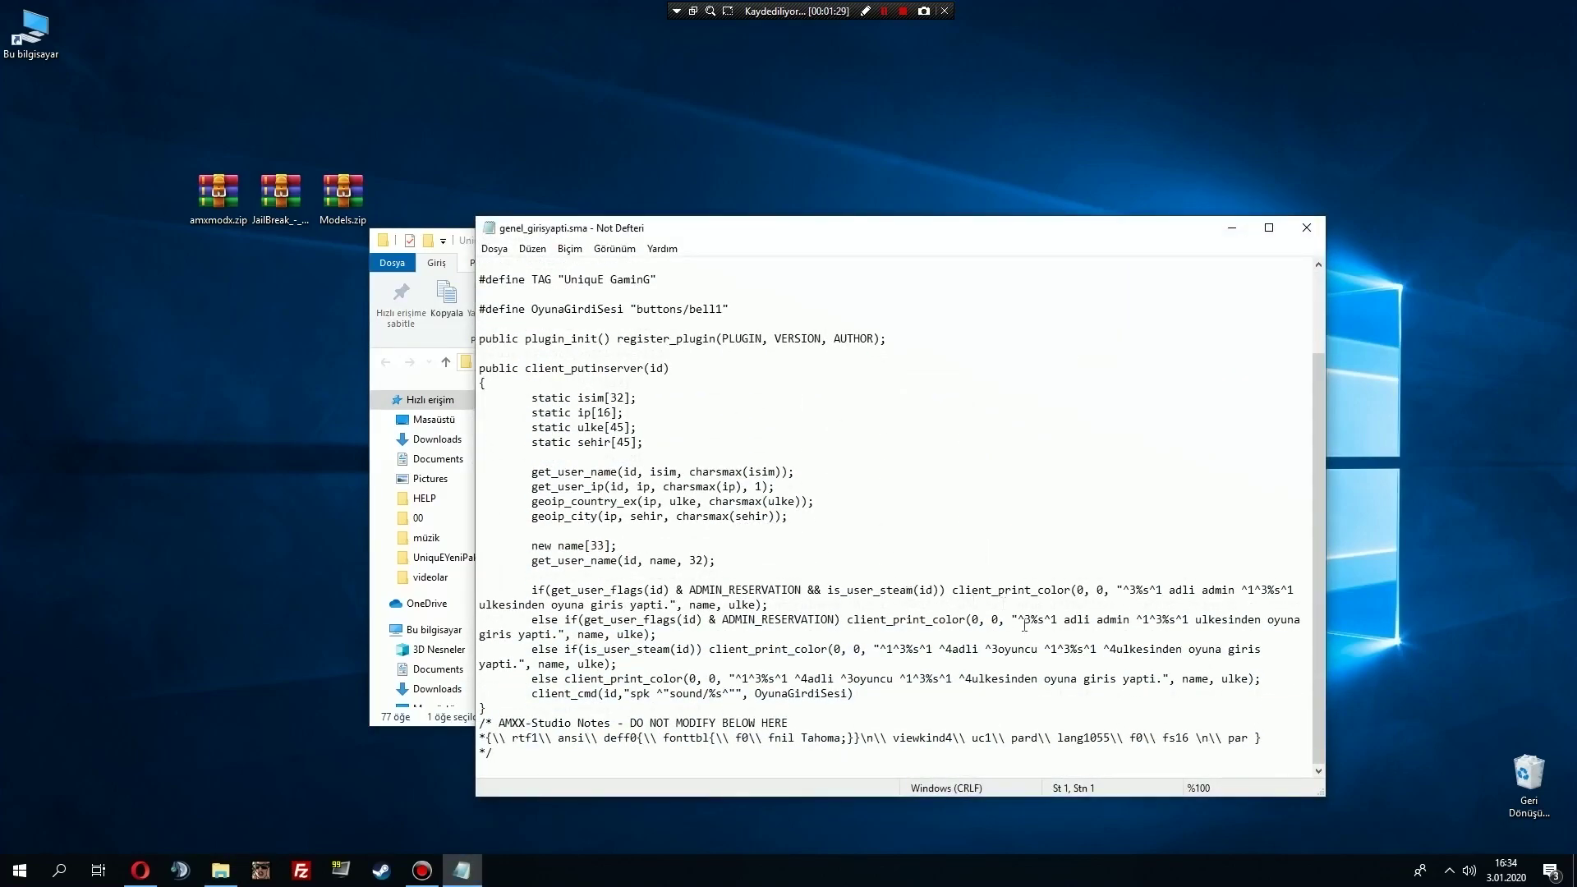
pyautogui.click(1310, 234)
# Open admin_yetkileri.txt from the UniquEYeniPaket folder and examine the permission flags of each admin rank.
pyautogui.scroll(4, 672, 547)
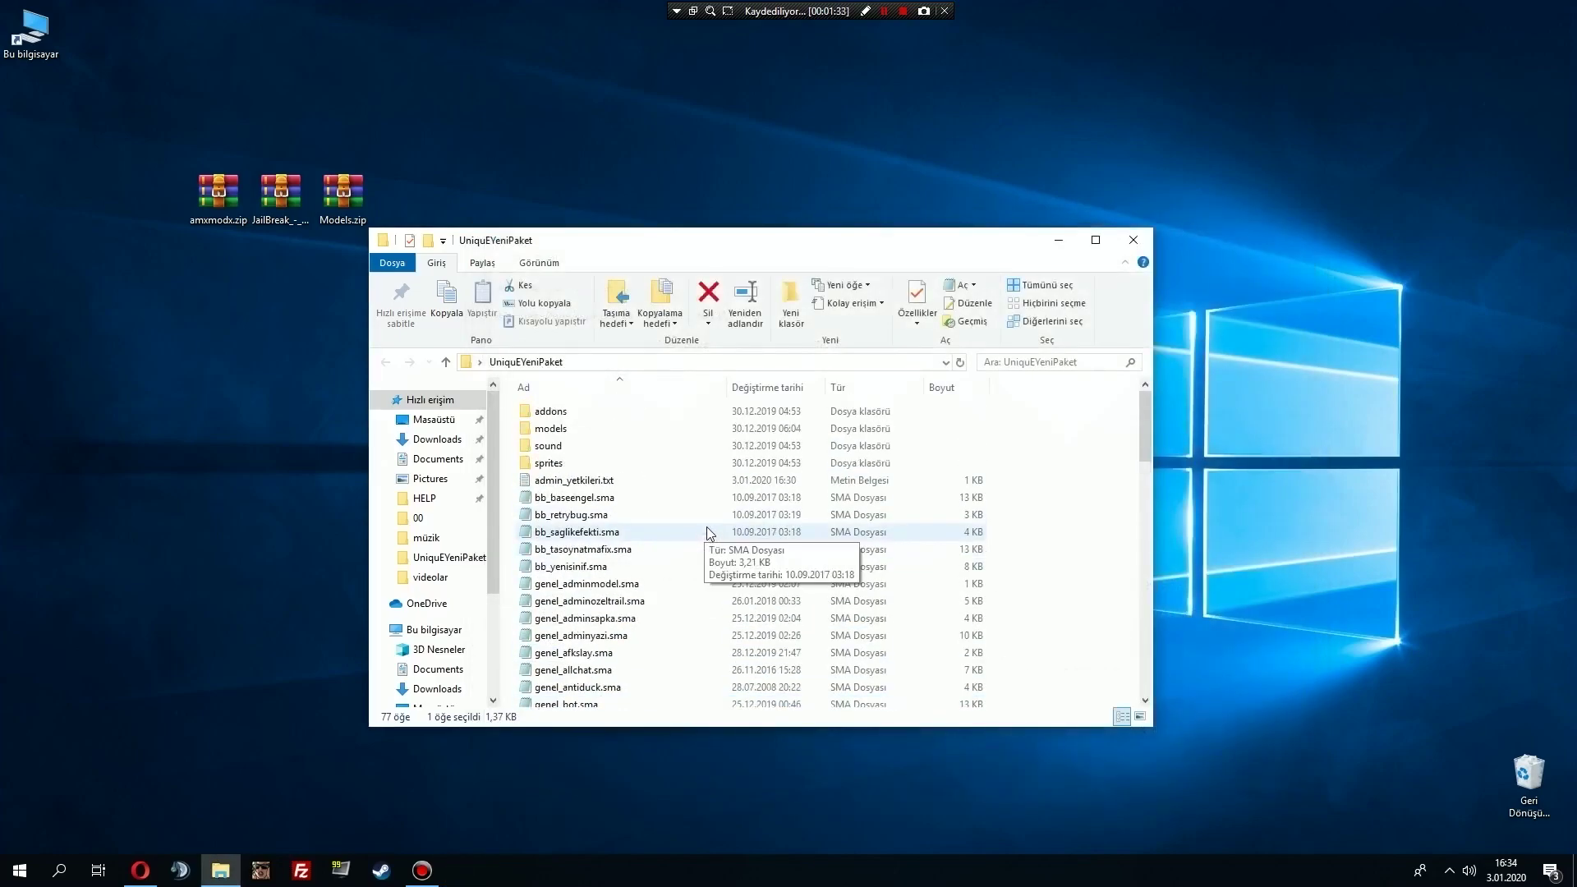
pyautogui.moveTo(1042, 485); pyautogui.dragTo(1072, 604)
pyautogui.scroll(4, 1072, 604)
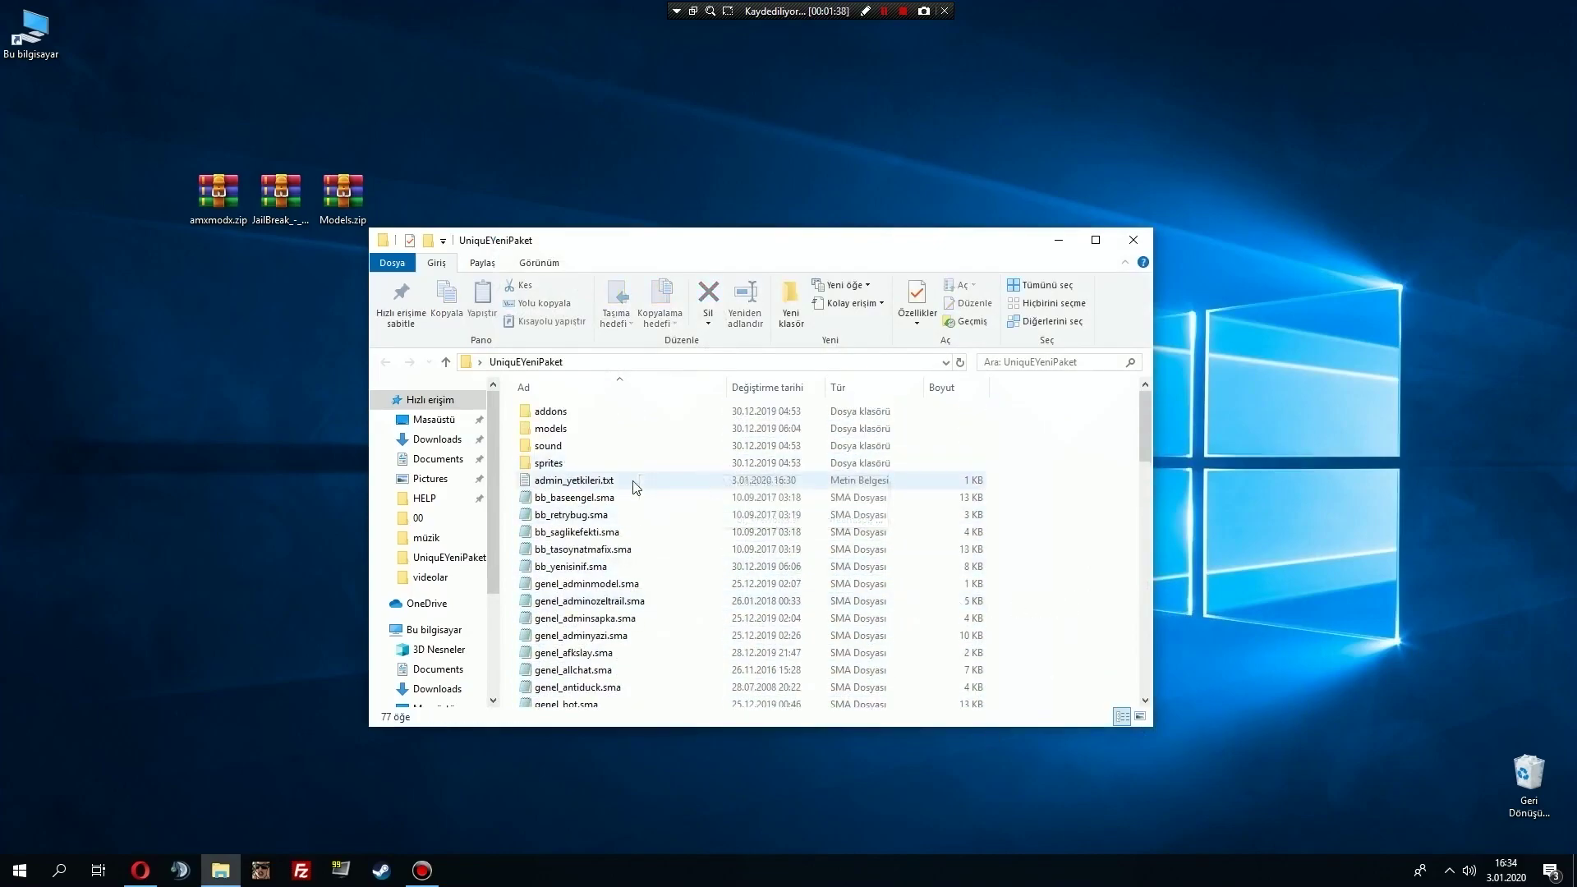
pyautogui.moveTo(1146, 429); pyautogui.dragTo(1126, 475)
pyautogui.scroll(4, 1080, 495)
pyautogui.doubleClick(591, 481)
pyautogui.moveTo(742, 608); pyautogui.dragTo(472, 272)
pyautogui.click(673, 412)
pyautogui.moveTo(761, 577); pyautogui.dragTo(470, 261)
pyautogui.click(773, 393)
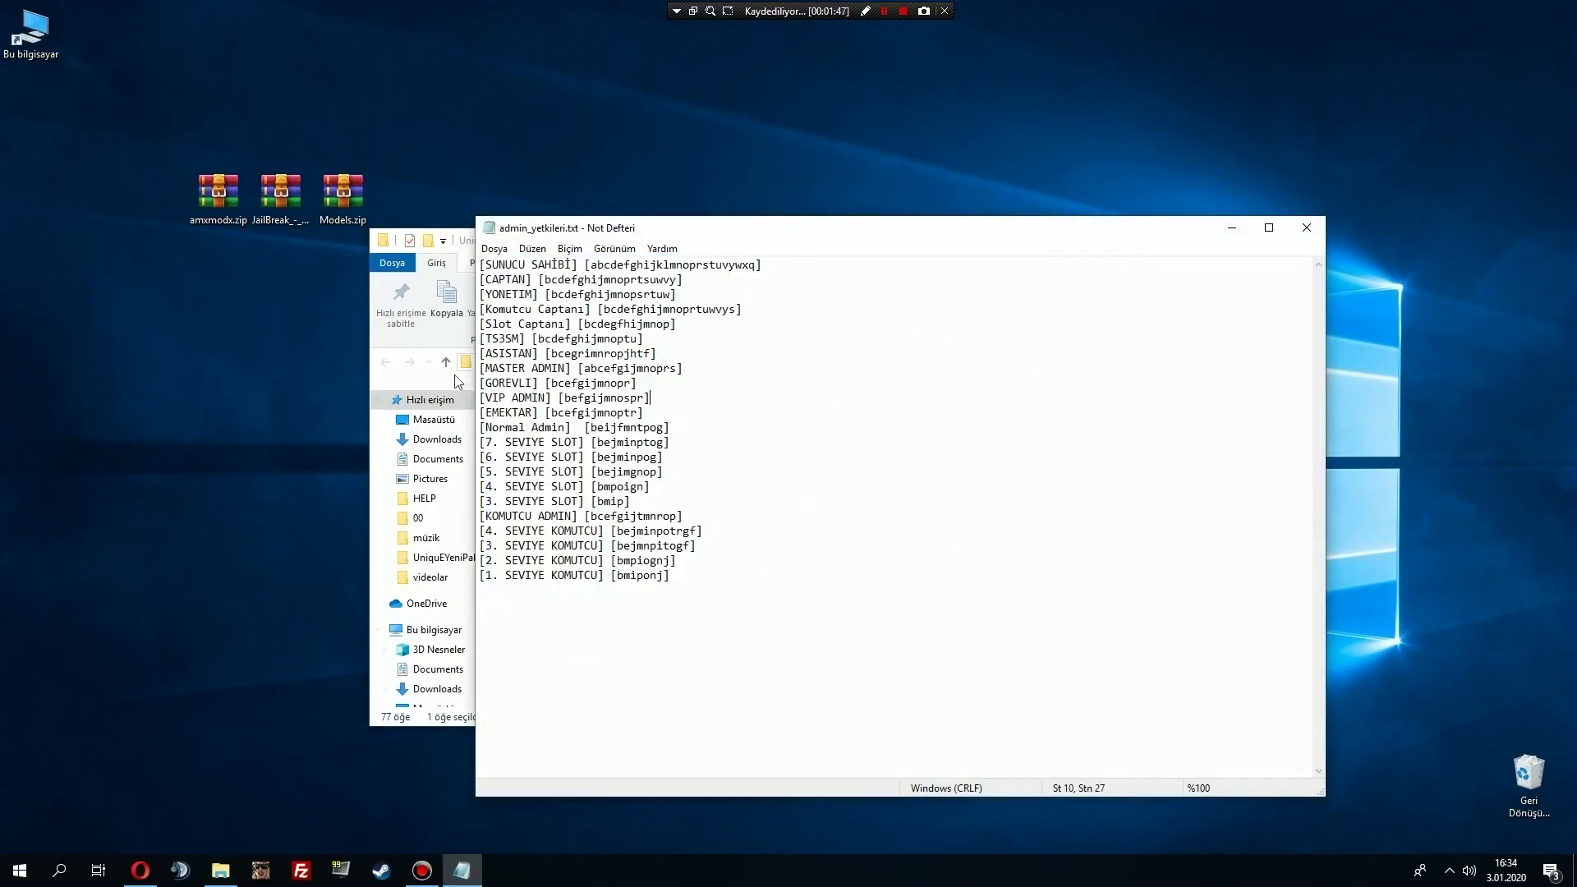
# Move the admin_yetkileri.txt window off the file list, review all the rank entries, and close the file and its folder.
pyautogui.moveTo(830, 236); pyautogui.dragTo(977, 245)
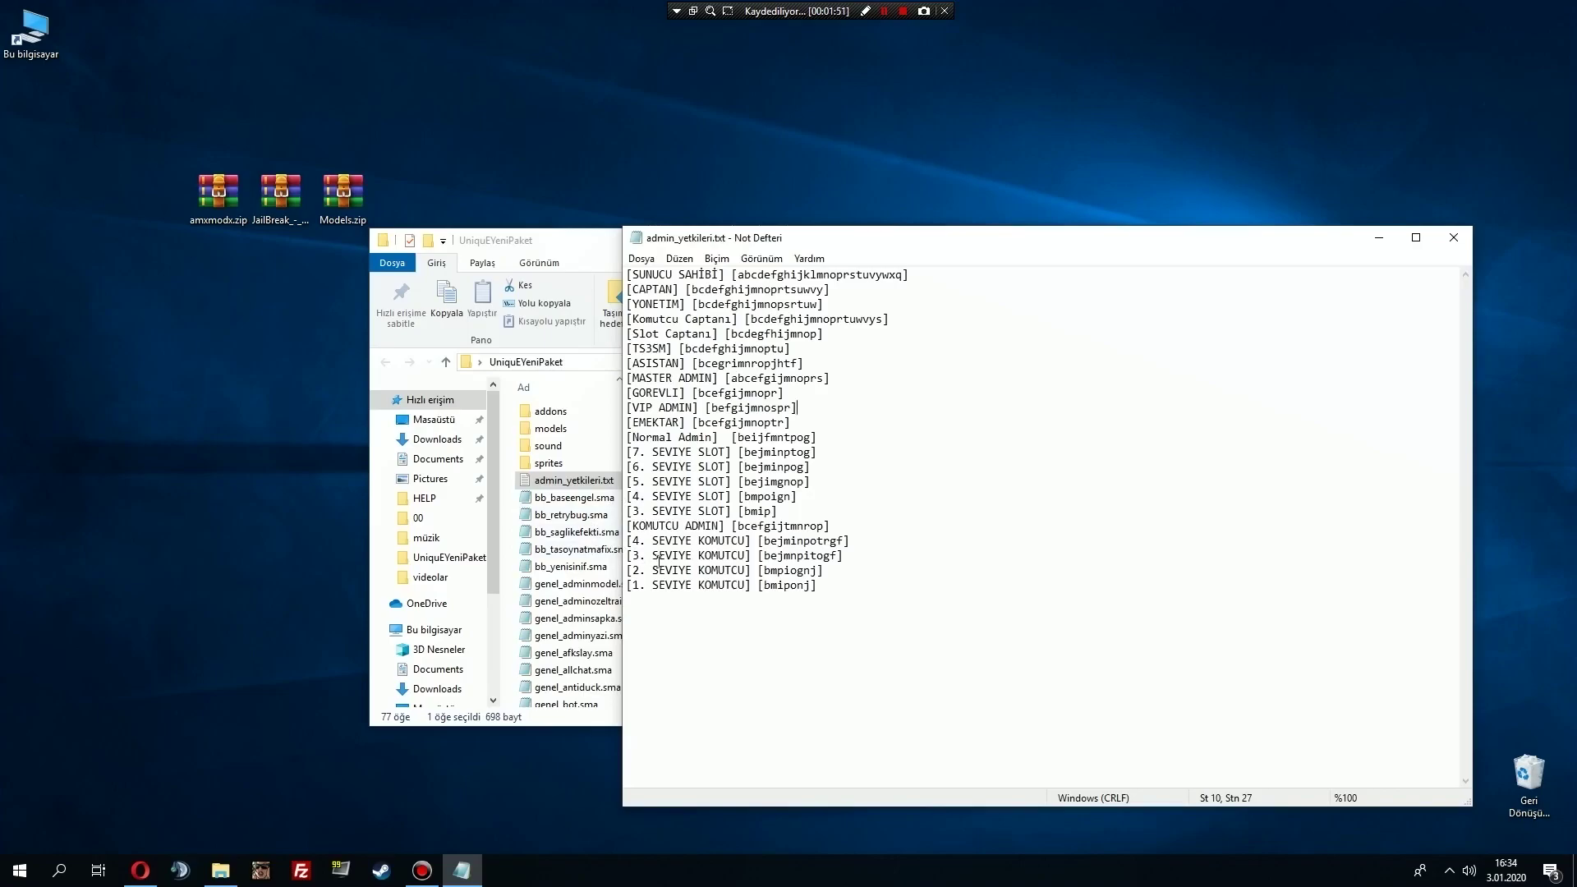
pyautogui.moveTo(866, 602); pyautogui.dragTo(628, 271)
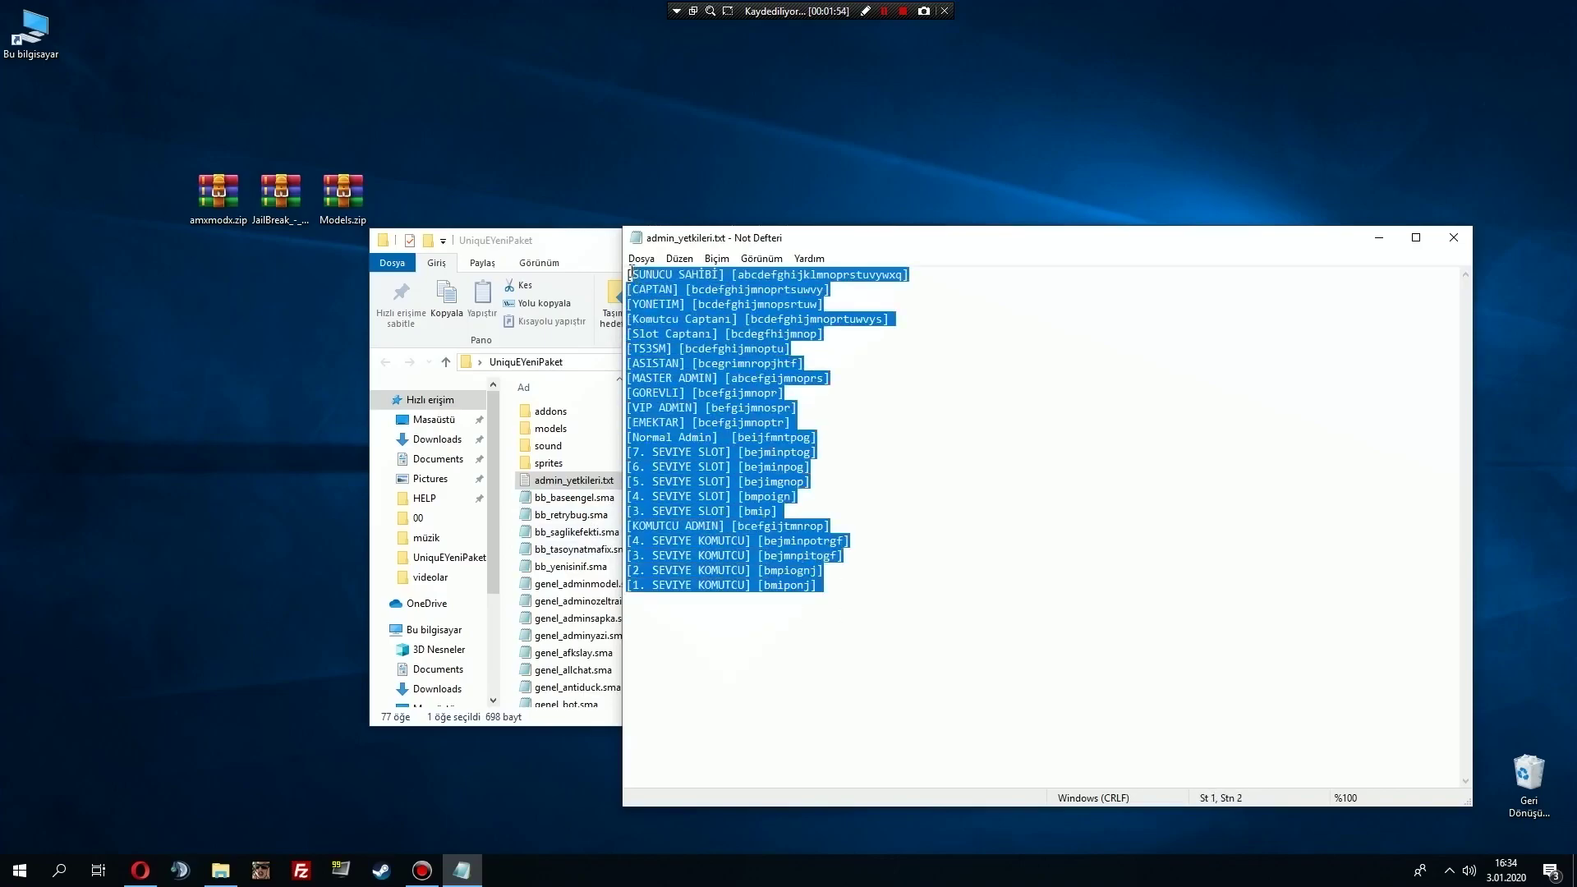
pyautogui.click(897, 494)
pyautogui.moveTo(873, 597); pyautogui.dragTo(628, 276)
pyautogui.click(922, 445)
pyautogui.moveTo(883, 600); pyautogui.dragTo(622, 272)
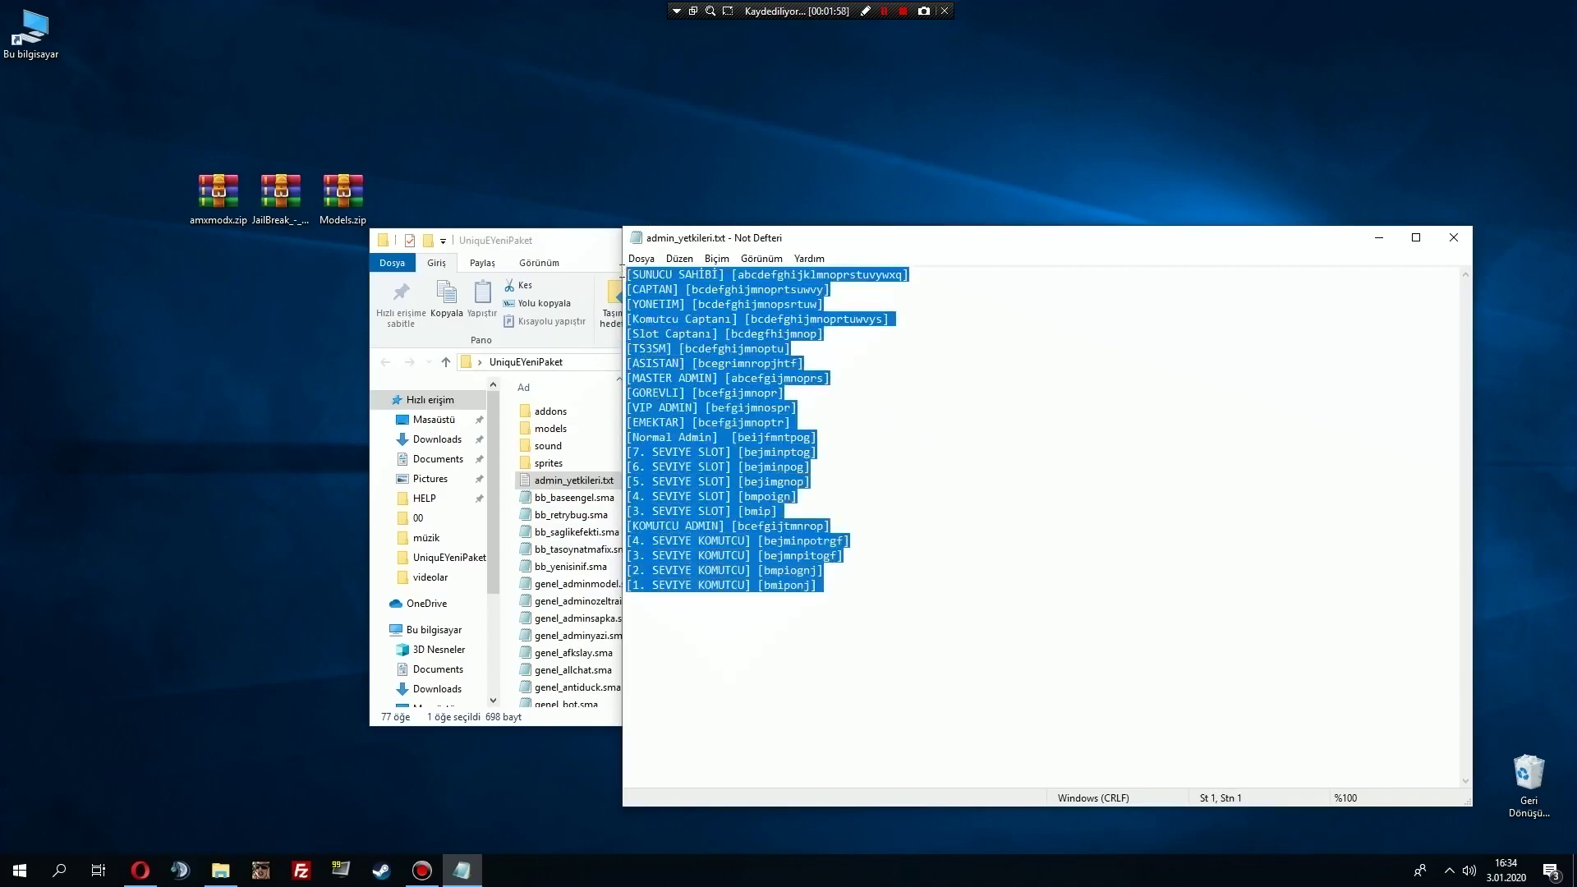
pyautogui.click(909, 502)
pyautogui.moveTo(850, 595); pyautogui.dragTo(628, 302)
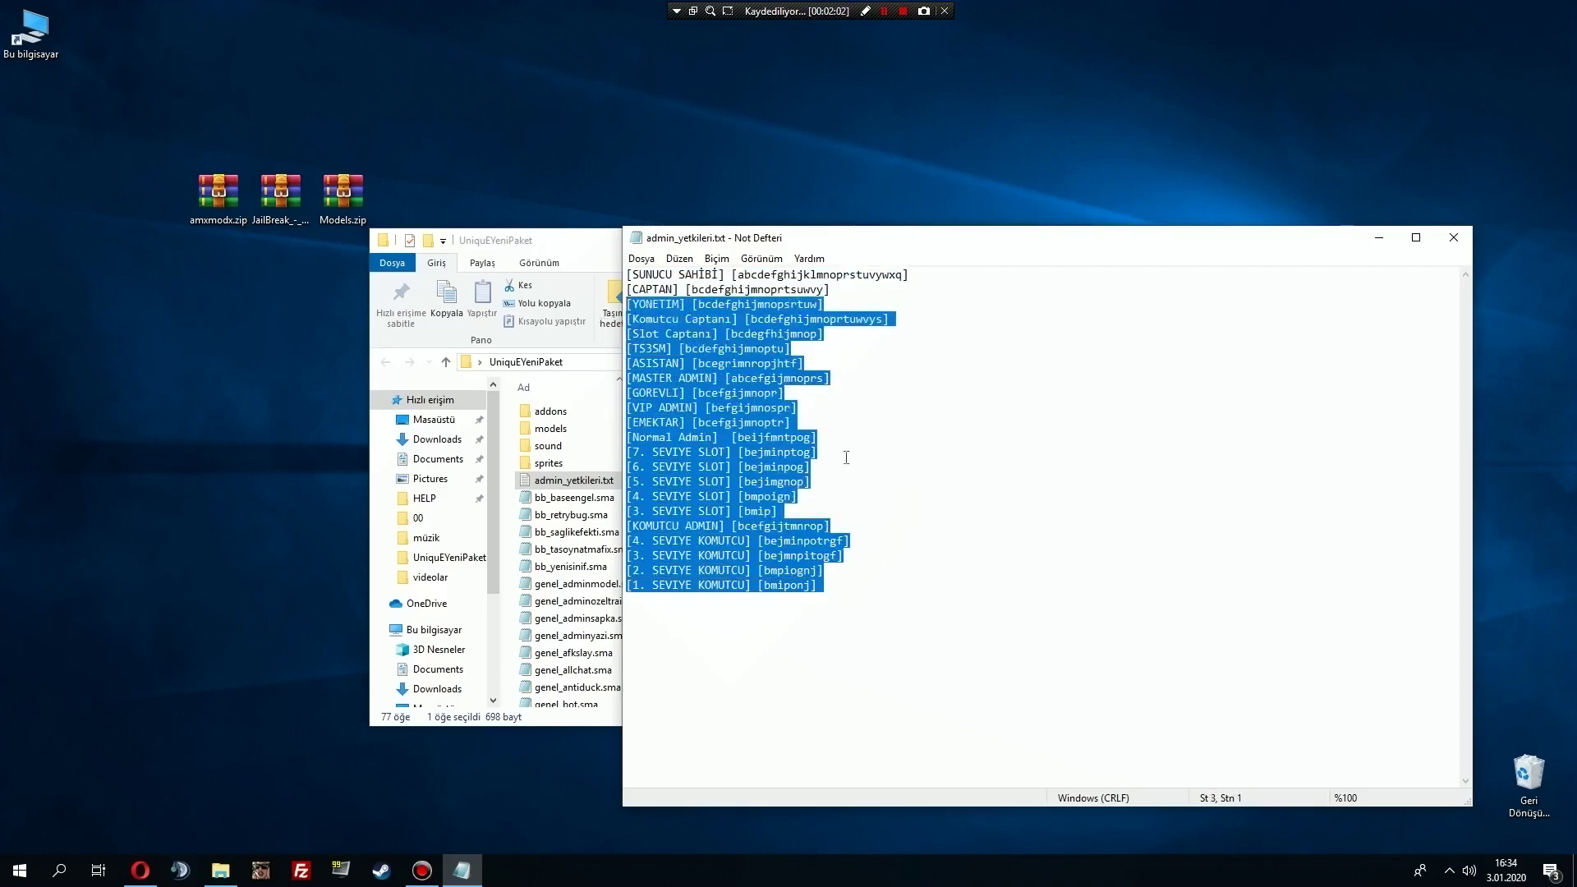
pyautogui.click(921, 502)
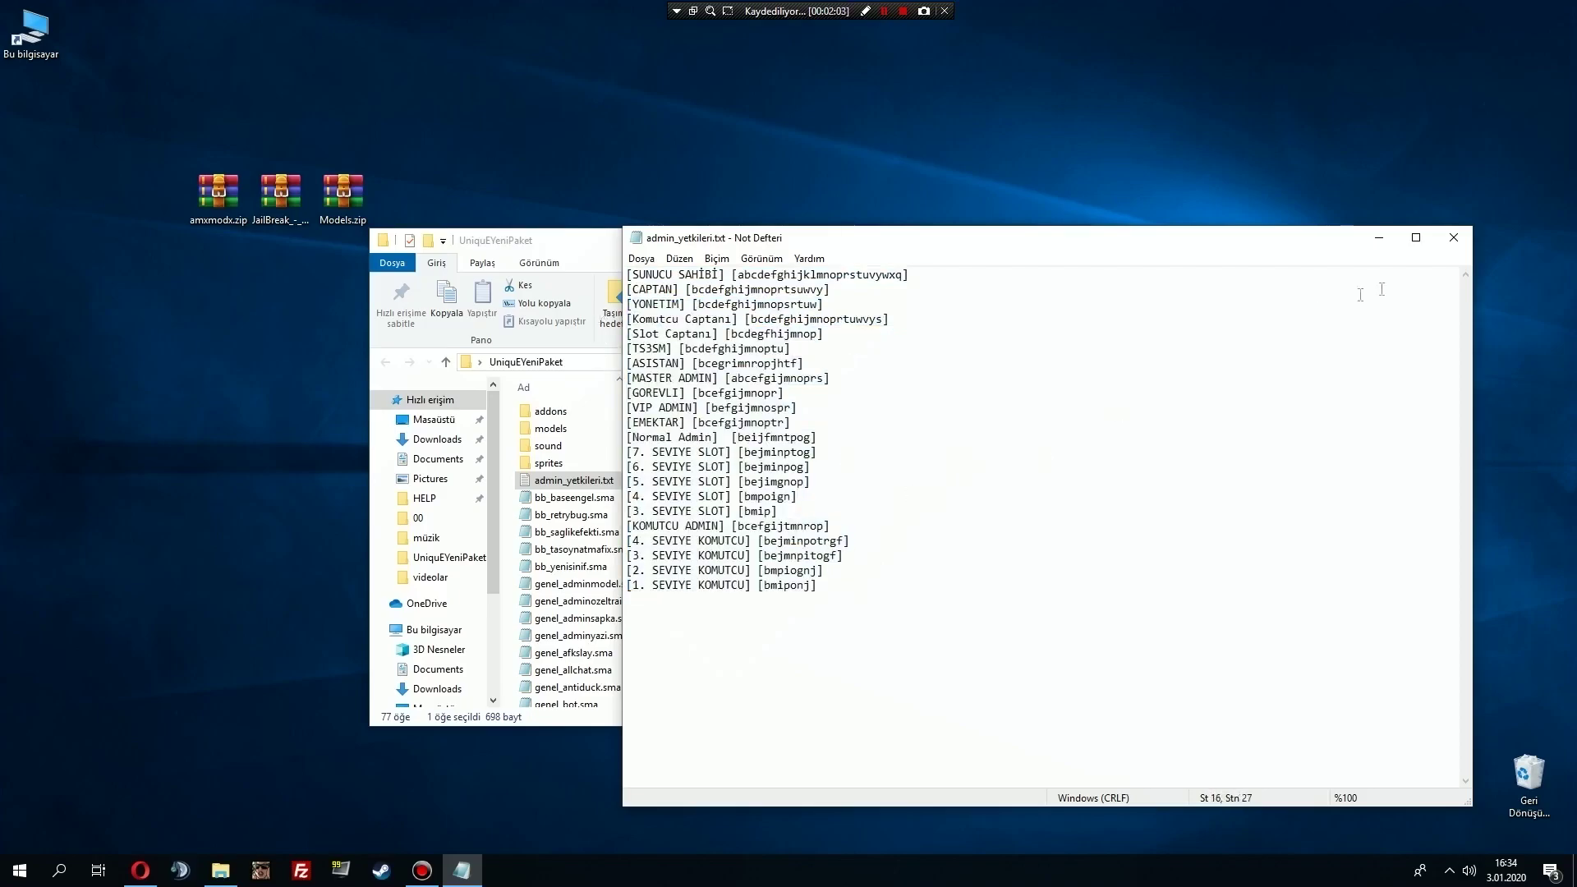
pyautogui.click(1453, 237)
pyautogui.click(1121, 246)
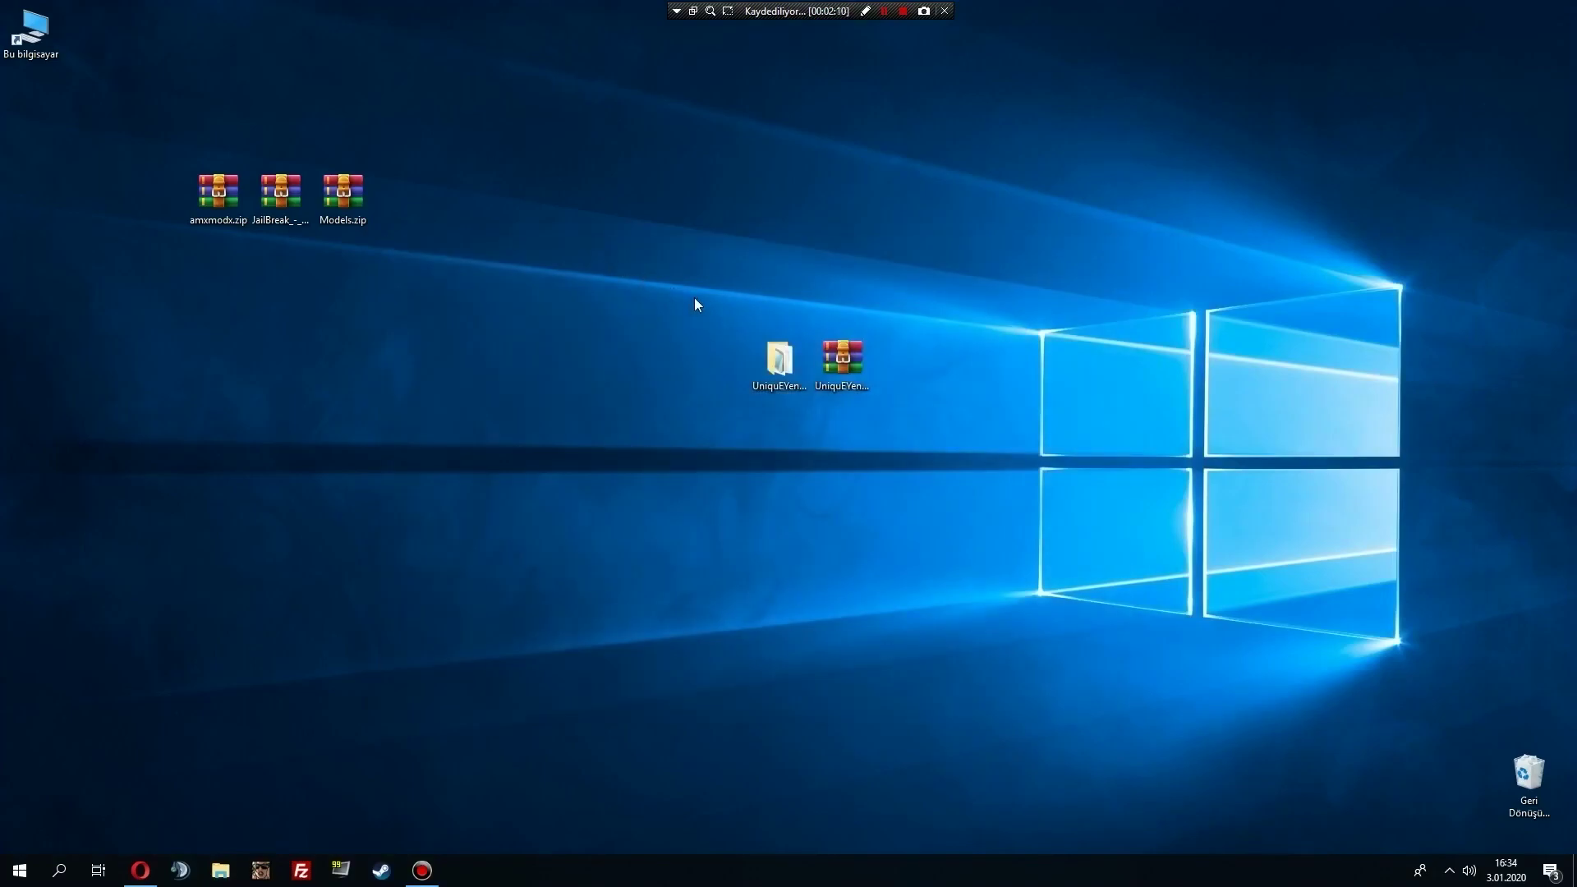
# Open the JailBreak archive, dismiss the WinRAR notification, inspect the archive's contents and close it.
pyautogui.doubleClick(284, 211)
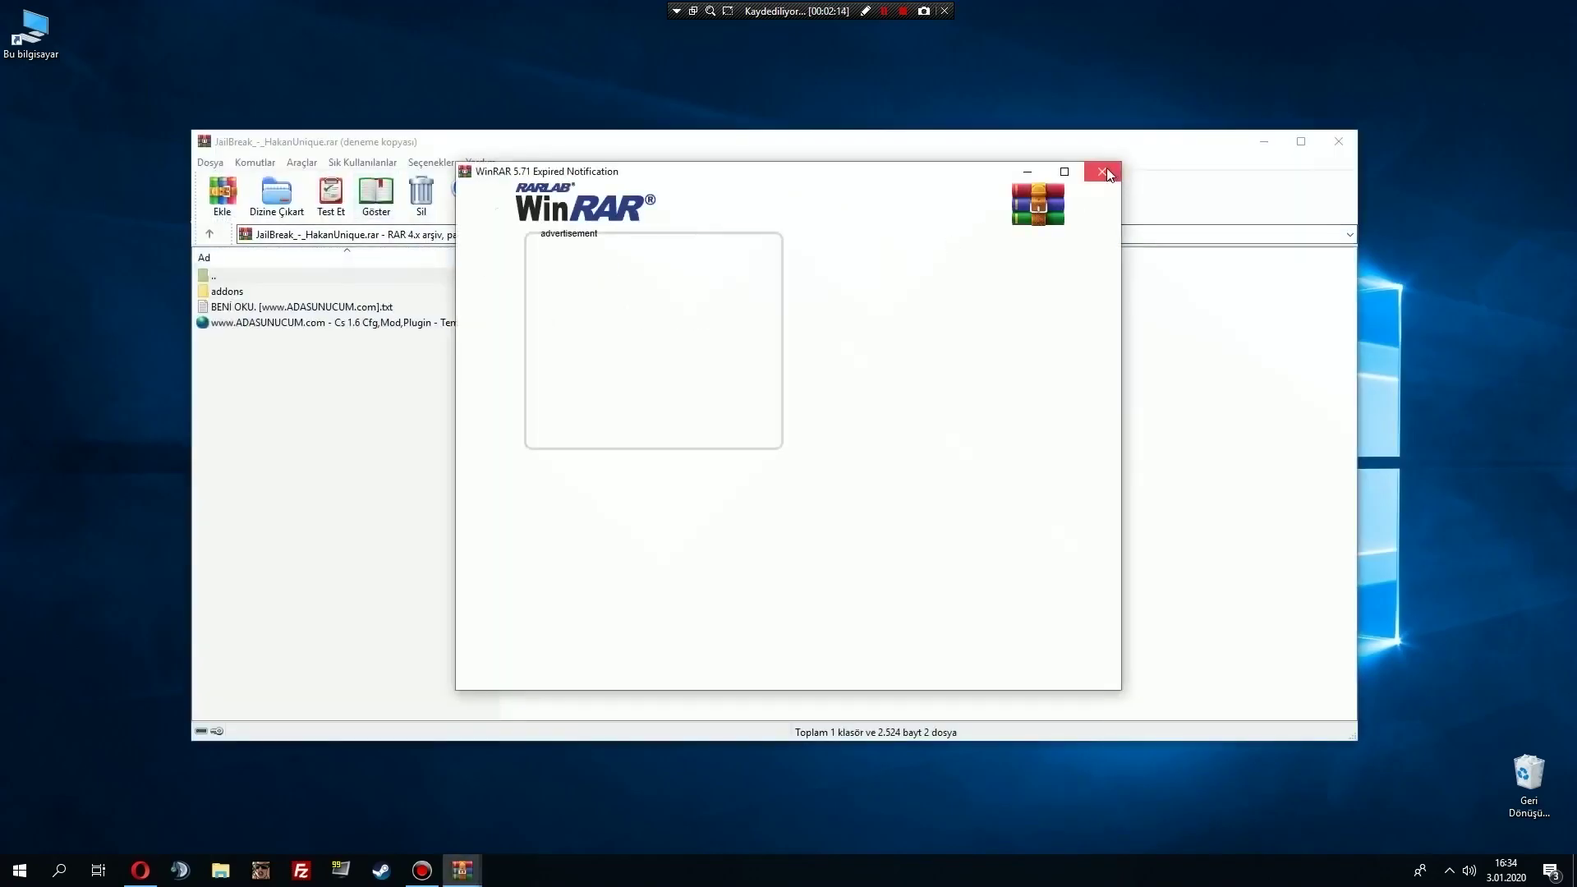
pyautogui.click(1103, 173)
pyautogui.click(243, 307)
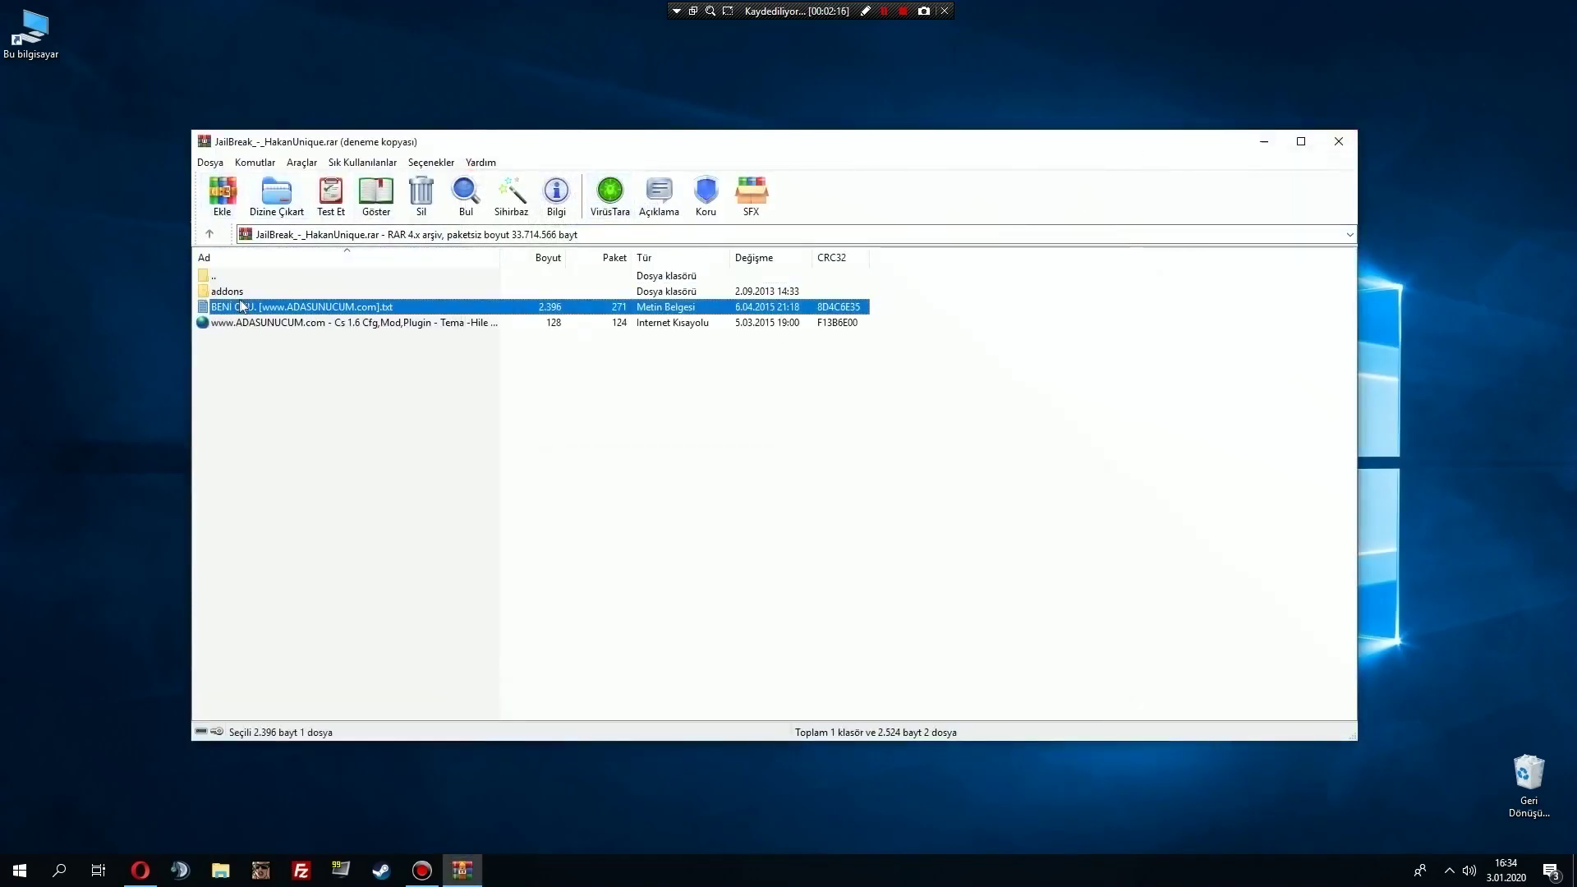
pyautogui.click(1344, 141)
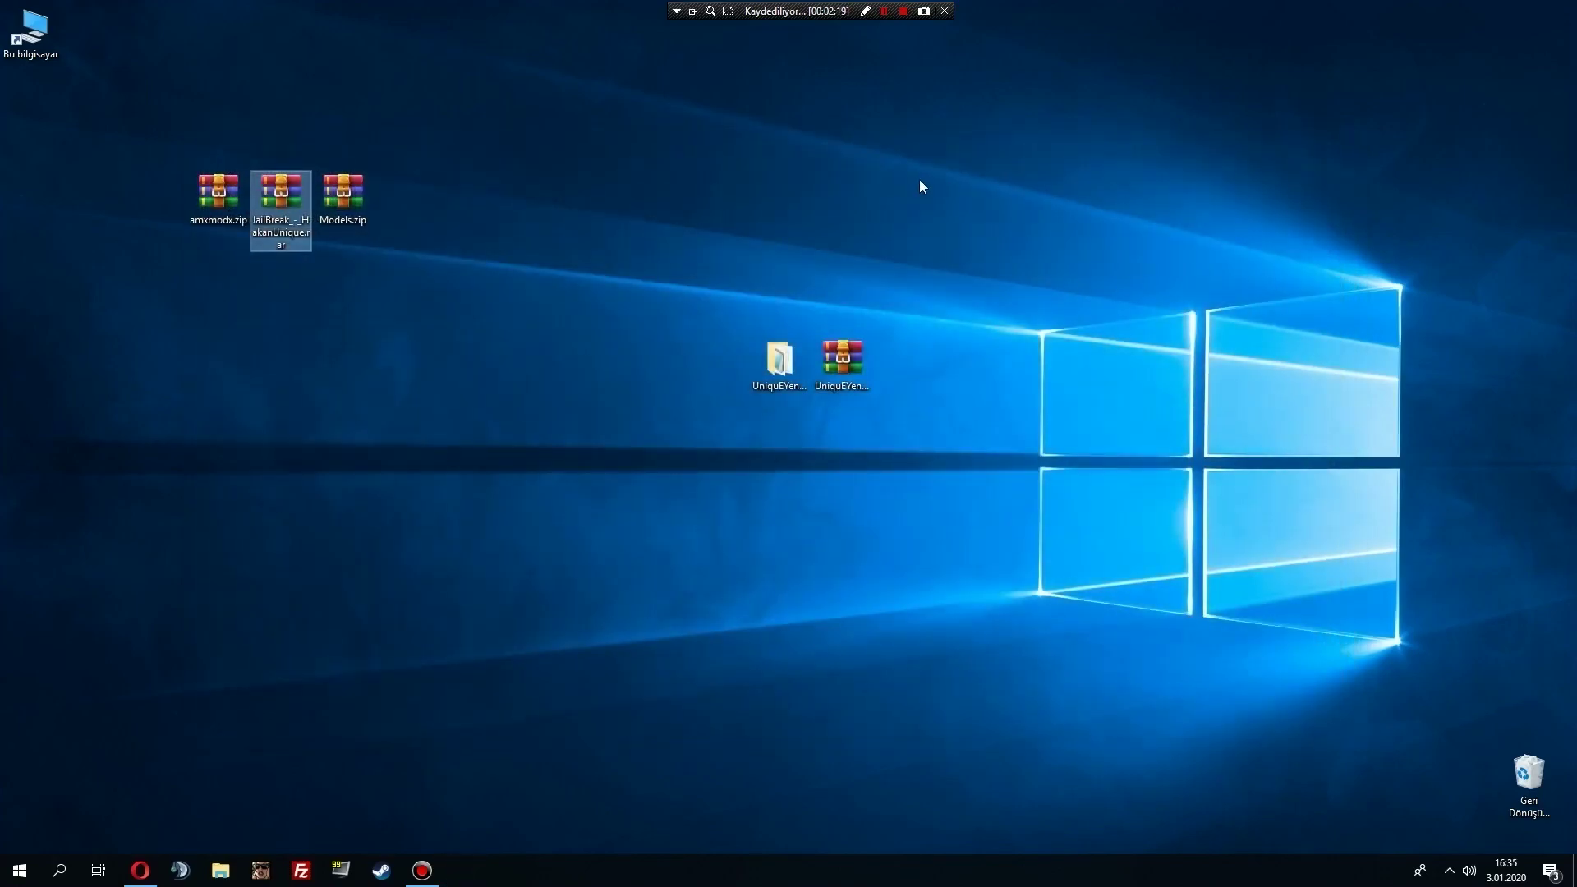
# Look through the Downloads folder for Counter-Strike 1.6 setup files, then open csduragi_cs16.zip and close it.
pyautogui.doubleClick(26, 41)
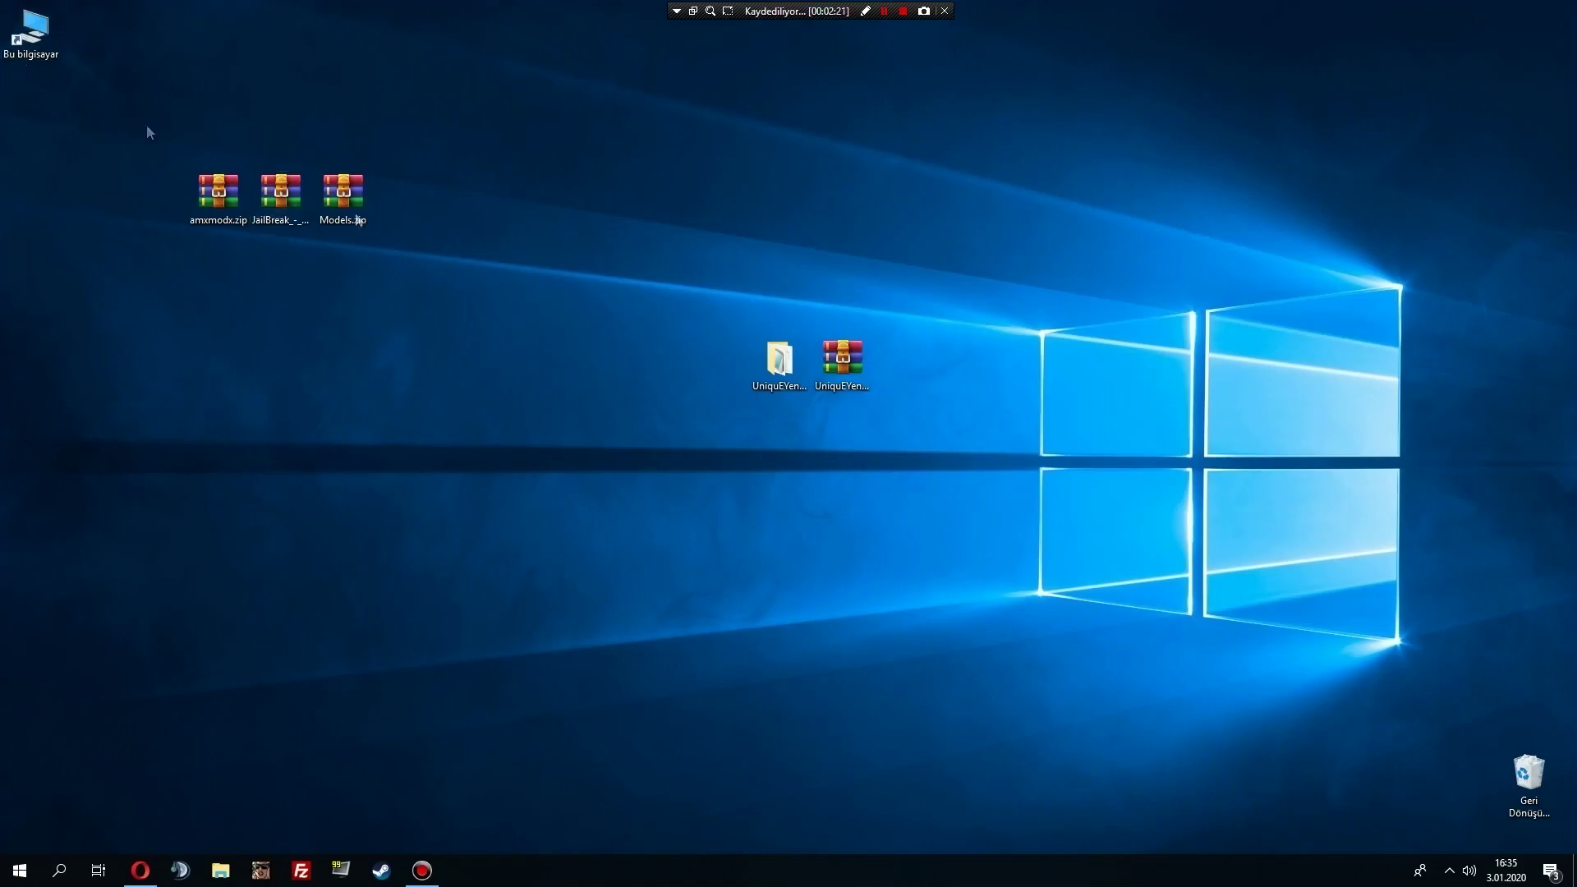
pyautogui.doubleClick(974, 429)
pyautogui.press('c')
pyautogui.press('c')
pyautogui.press('Right')
pyautogui.press('Right')
pyautogui.press('Right')
pyautogui.press('Right')
pyautogui.press('Right')
pyautogui.press('Right')
pyautogui.press('Right')
pyautogui.press('Right')
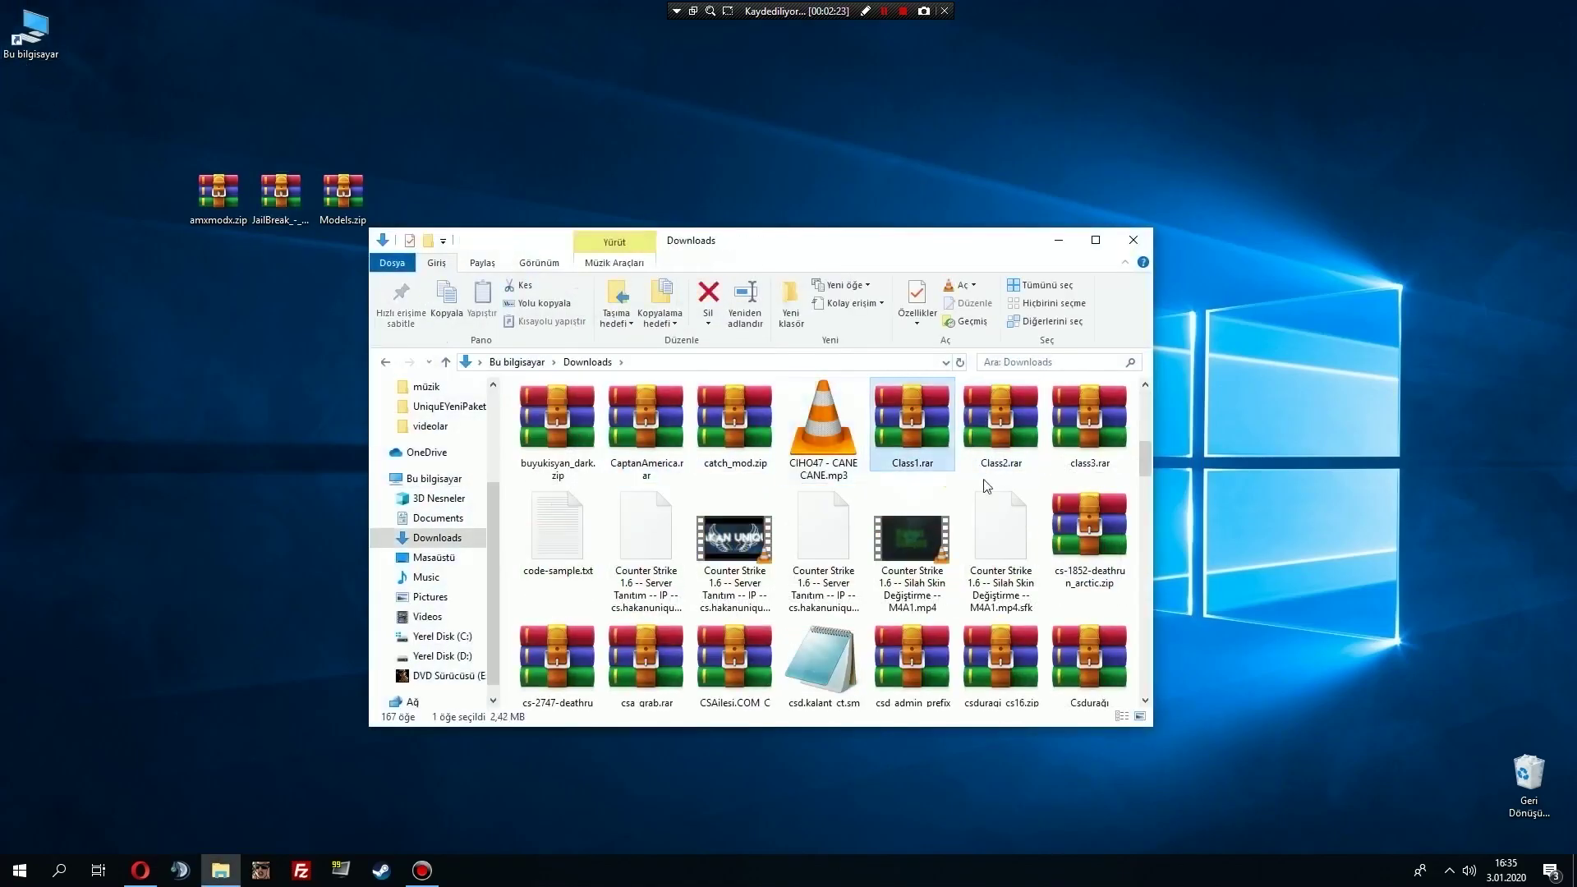
pyautogui.click(1040, 499)
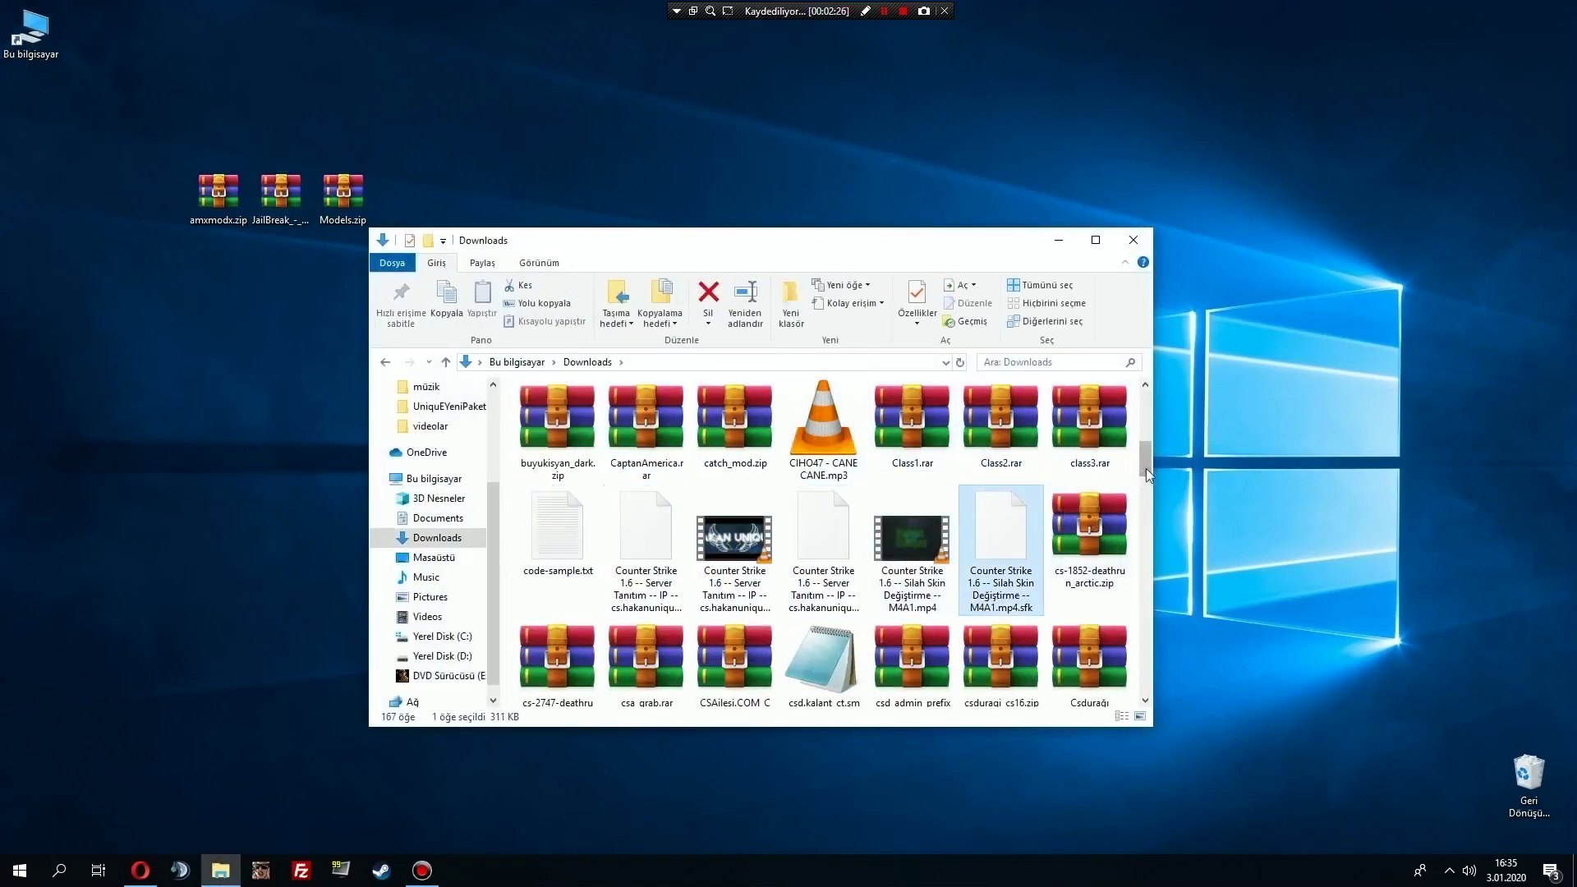
pyautogui.scroll(-2, 947, 555)
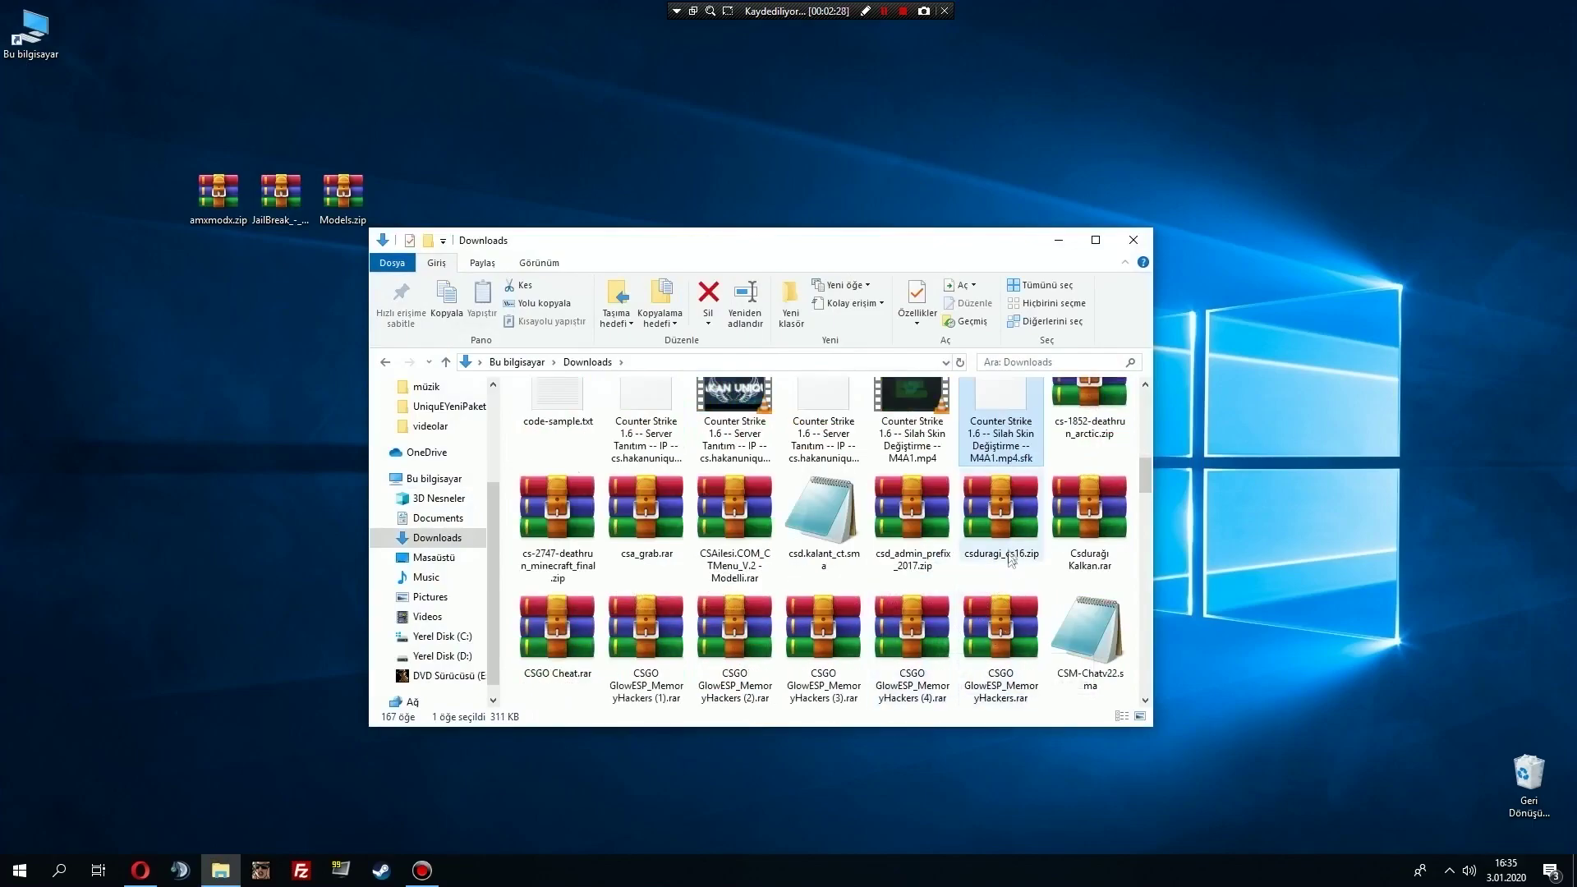
pyautogui.doubleClick(1013, 526)
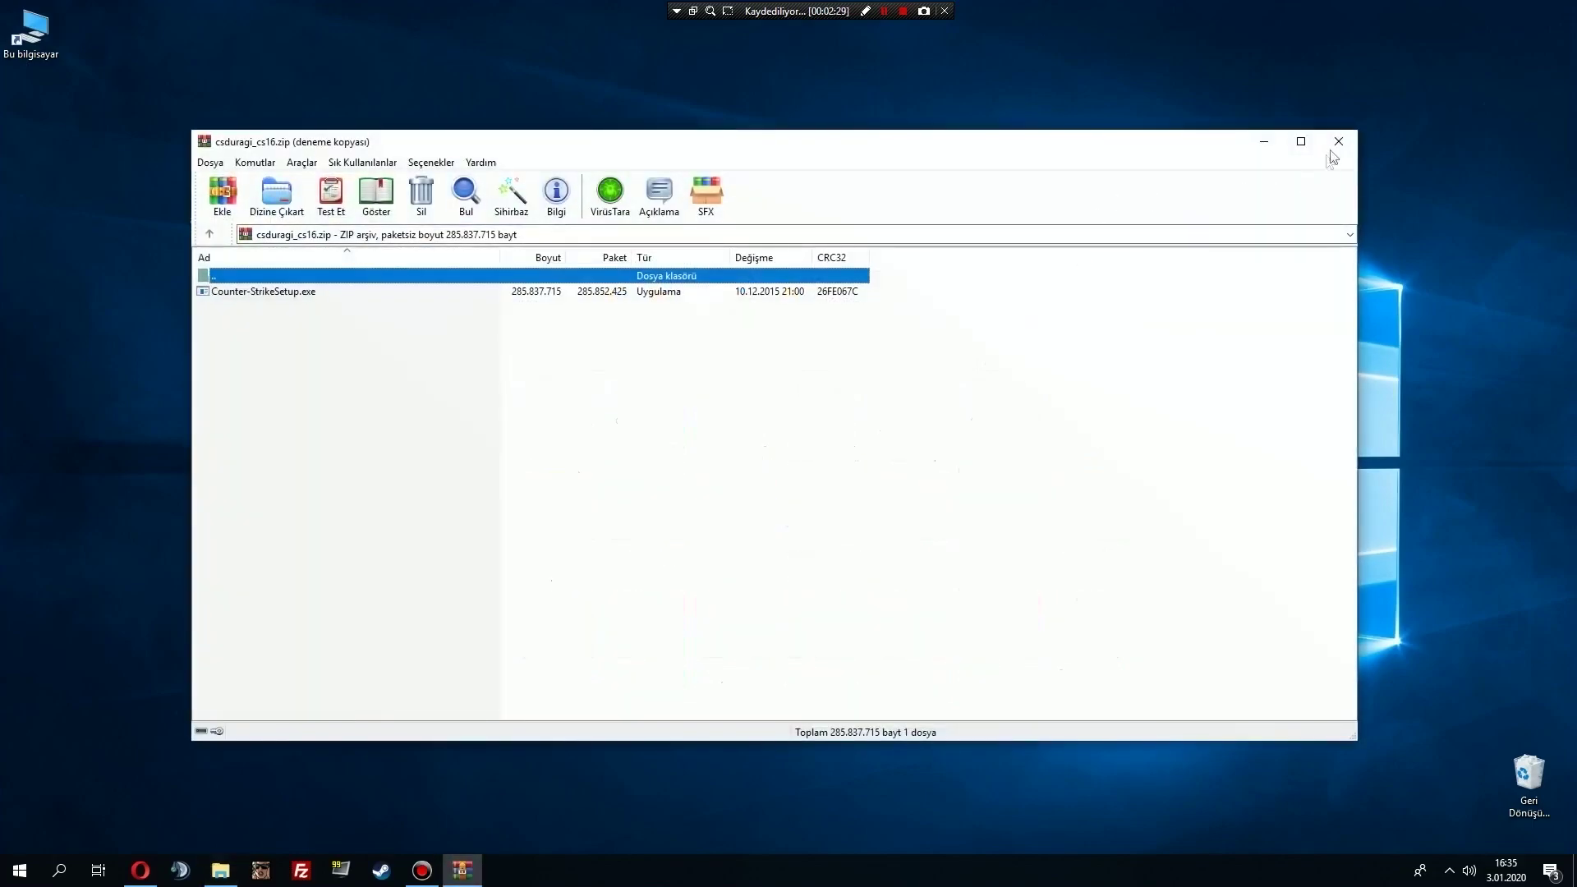
pyautogui.click(1338, 145)
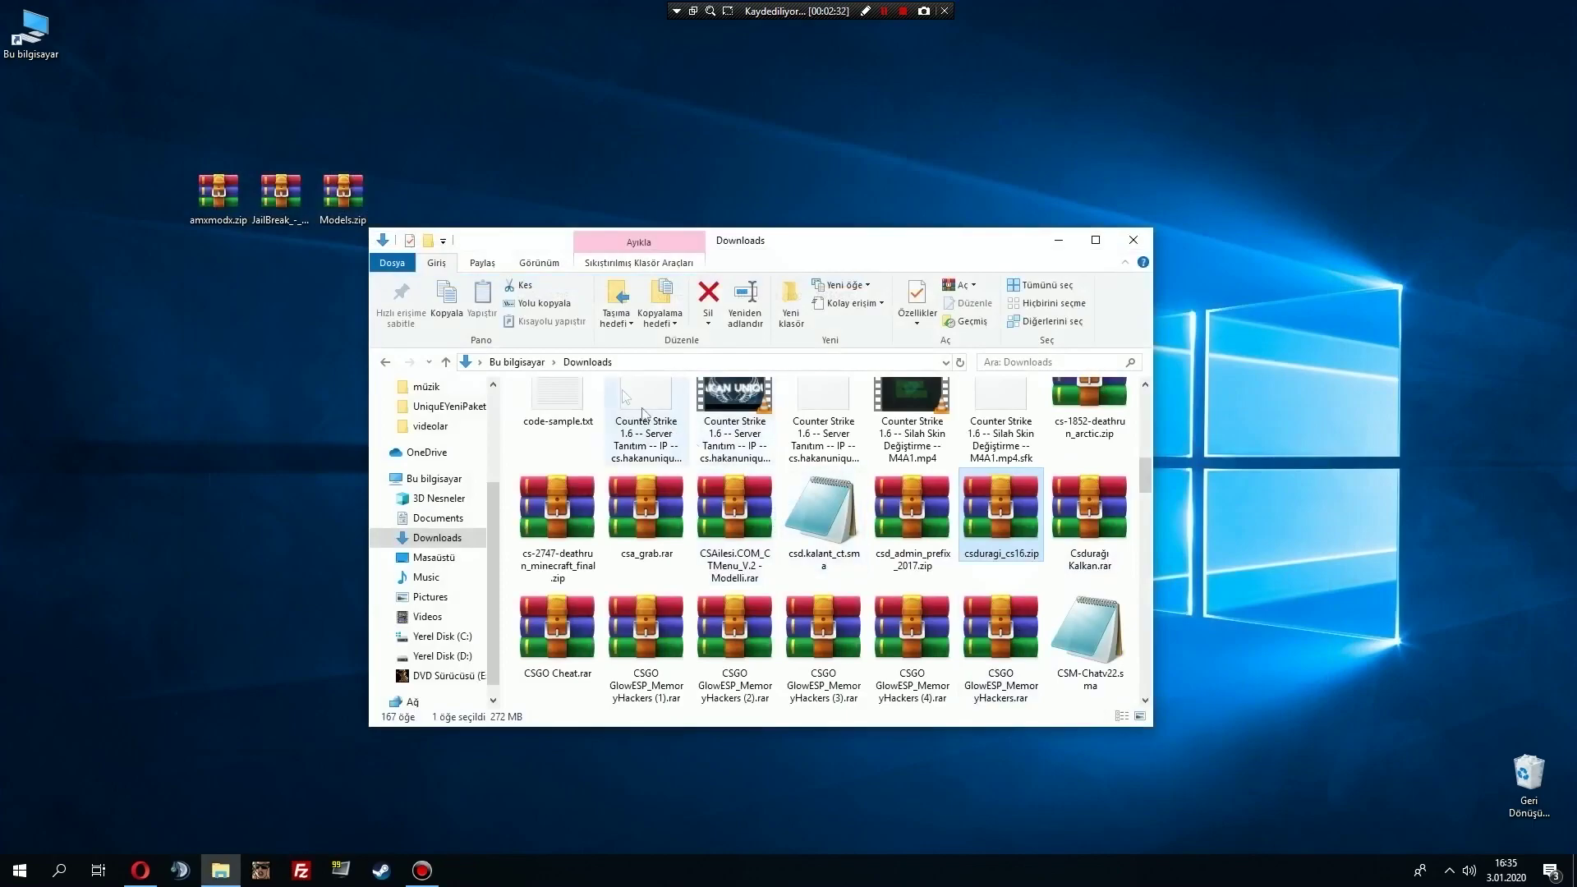
# Open cs16kurv2017_oyunyoneticisi.zip from the DOSYALARIM folder on drive D and dismiss the WinRAR notification.
pyautogui.click(516, 363)
pyautogui.doubleClick(841, 599)
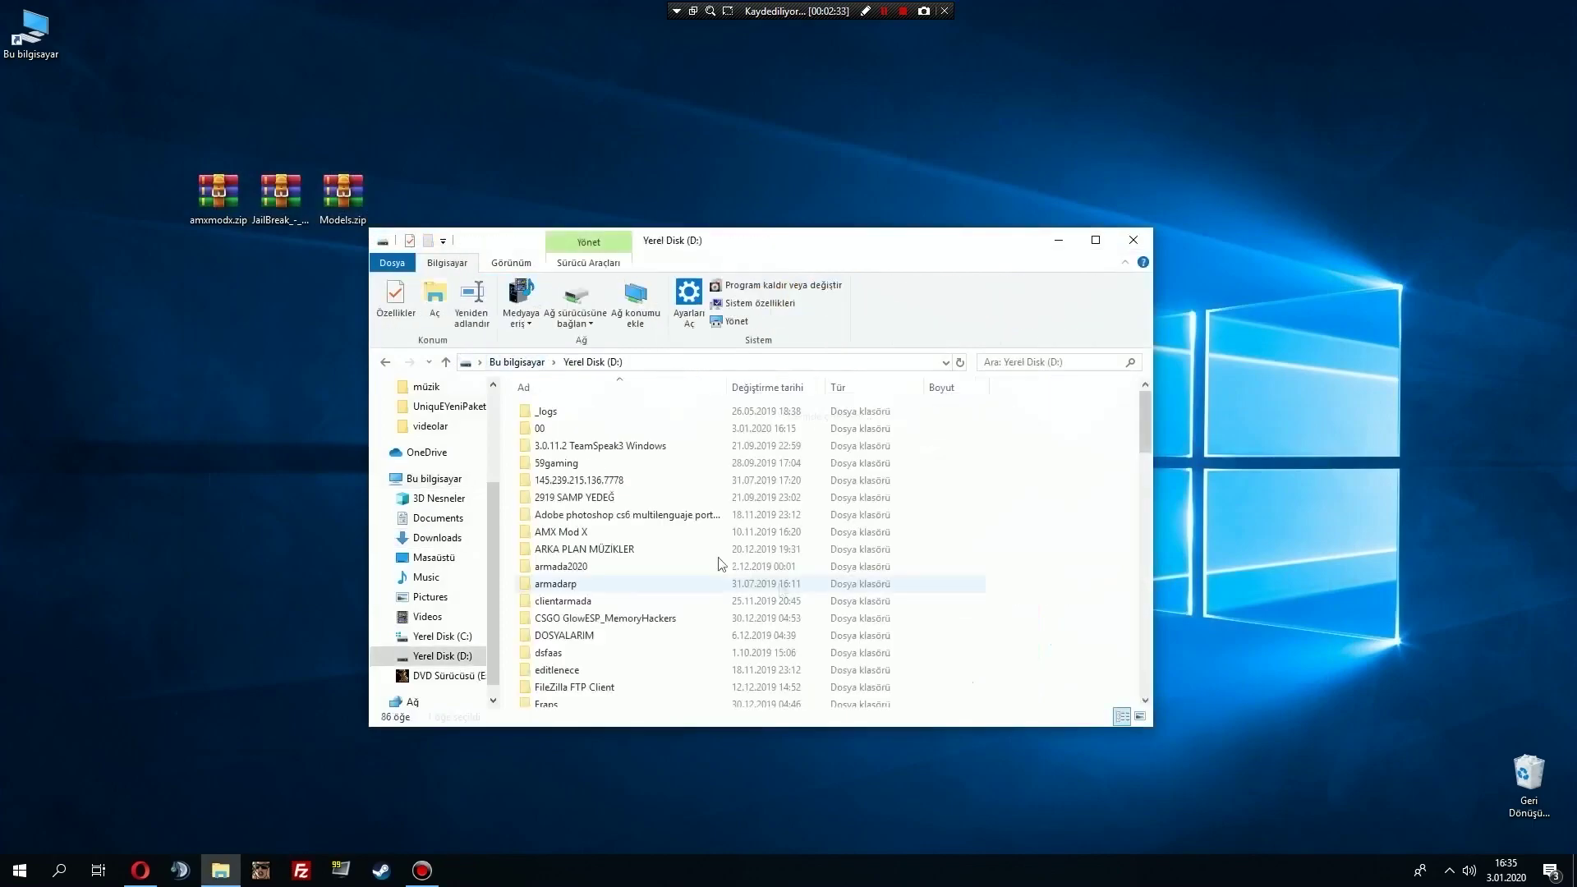
pyautogui.click(567, 634)
pyautogui.doubleClick(567, 634)
pyautogui.scroll(-8, 635, 493)
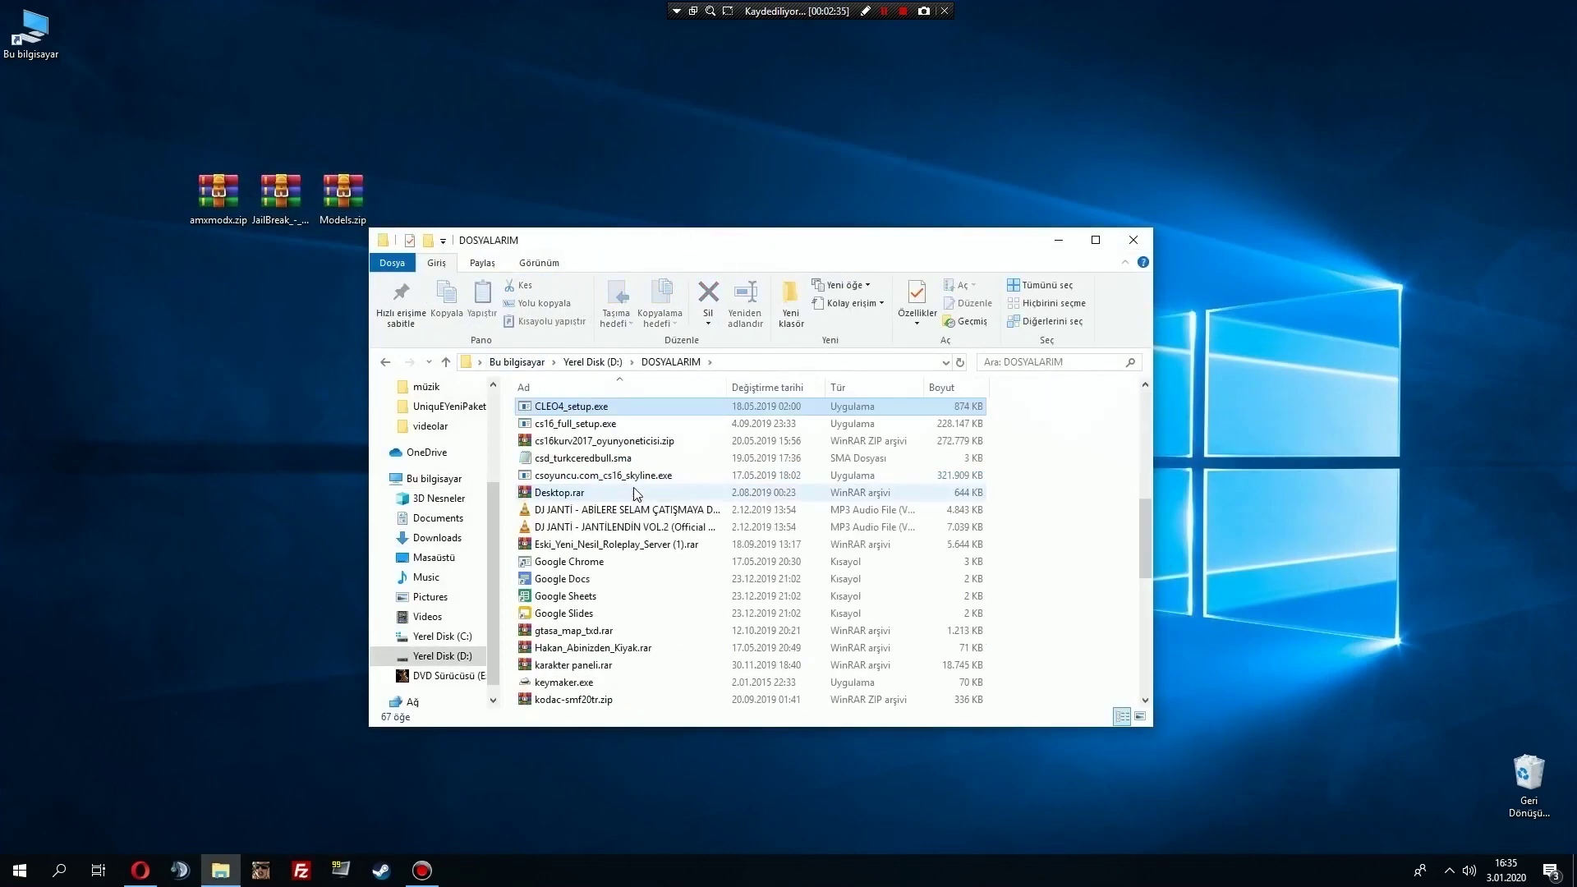
pyautogui.doubleClick(655, 440)
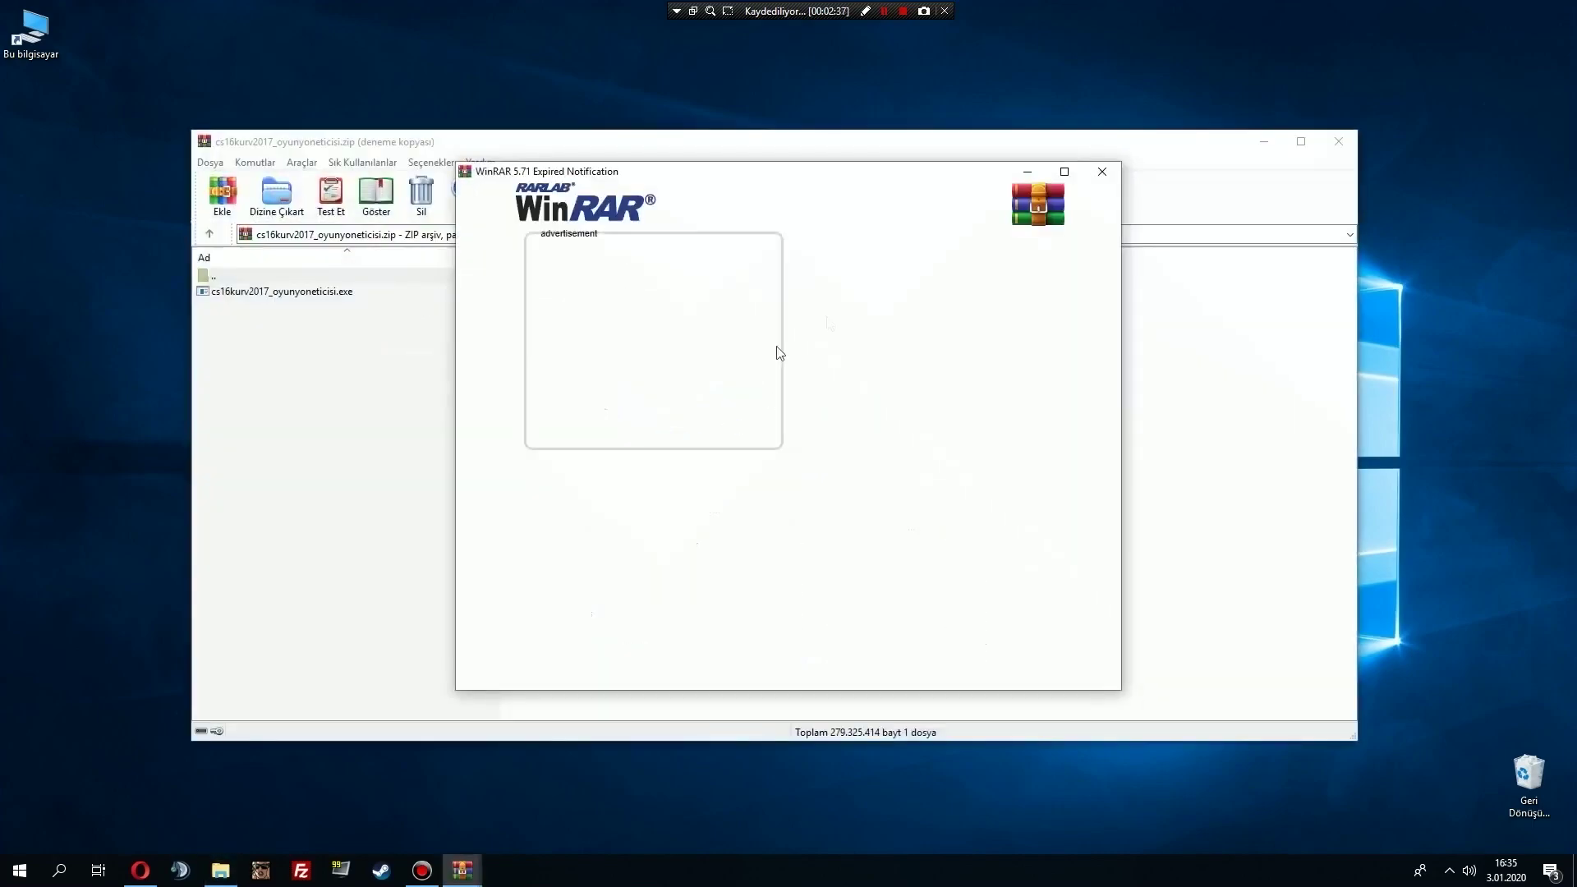
pyautogui.click(1103, 172)
# Launch cs16kurv2017_oyunyoneticisi.exe from the archive and close the archive and DOSYALARIM windows.
pyautogui.doubleClick(300, 292)
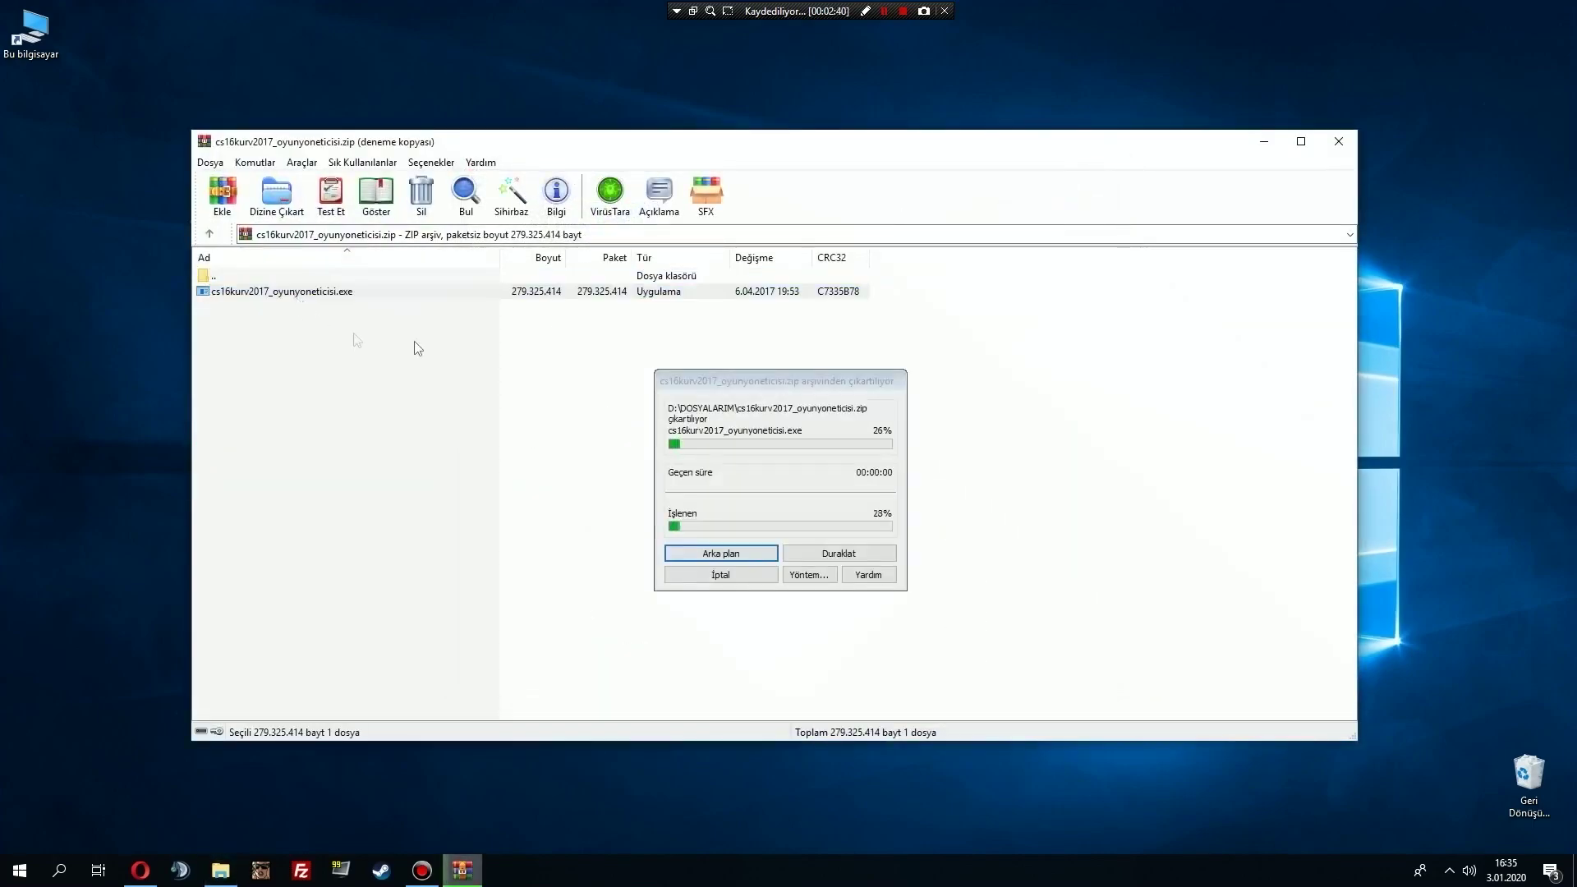
pyautogui.click(1340, 143)
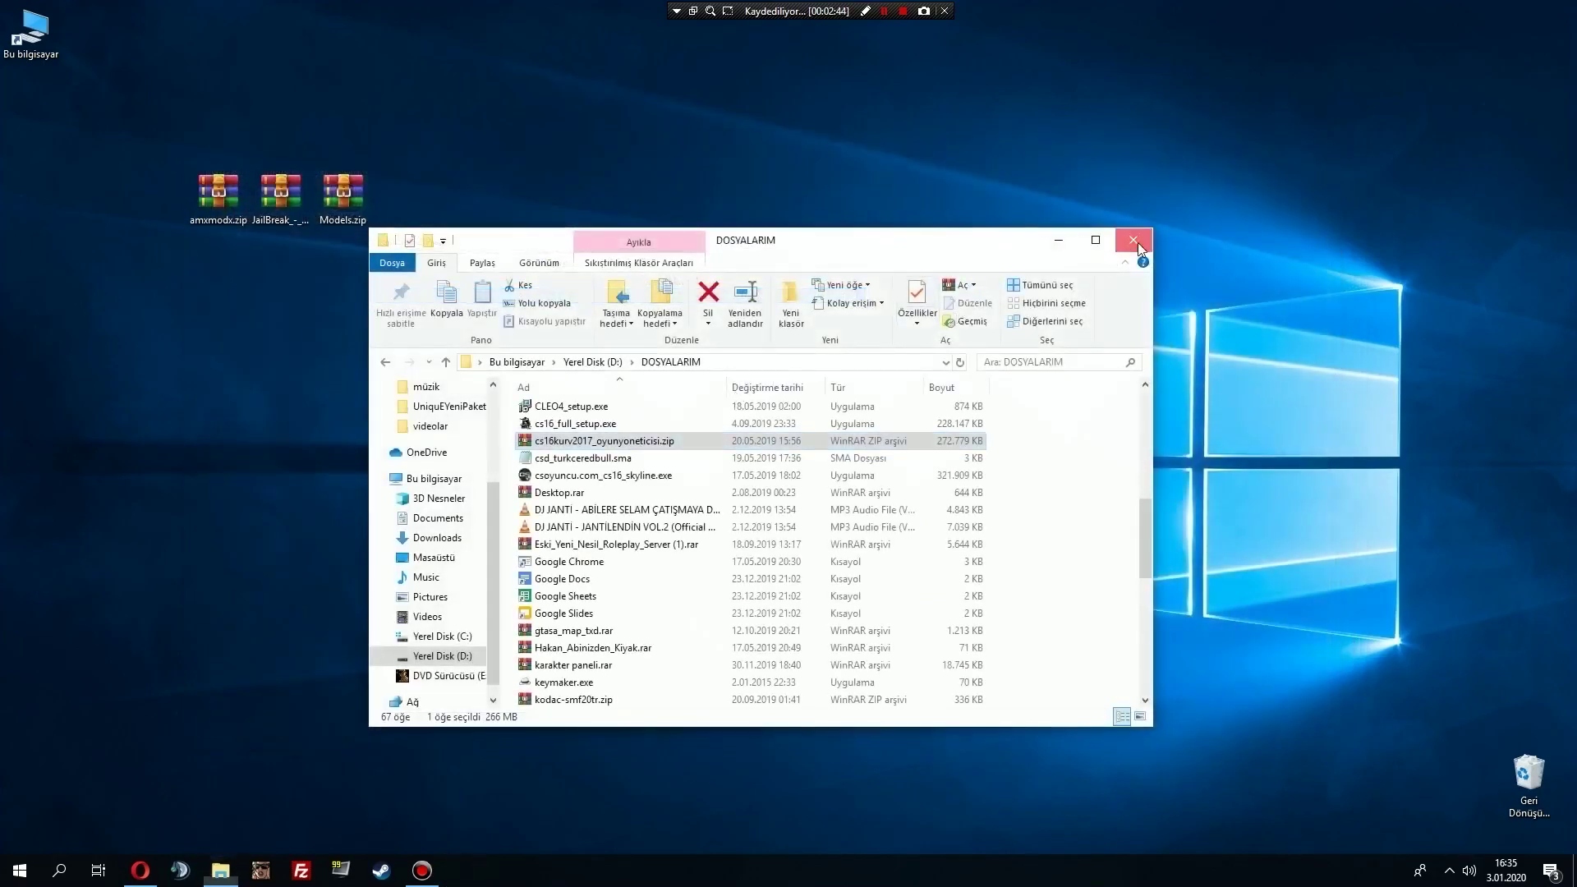
pyautogui.click(1119, 240)
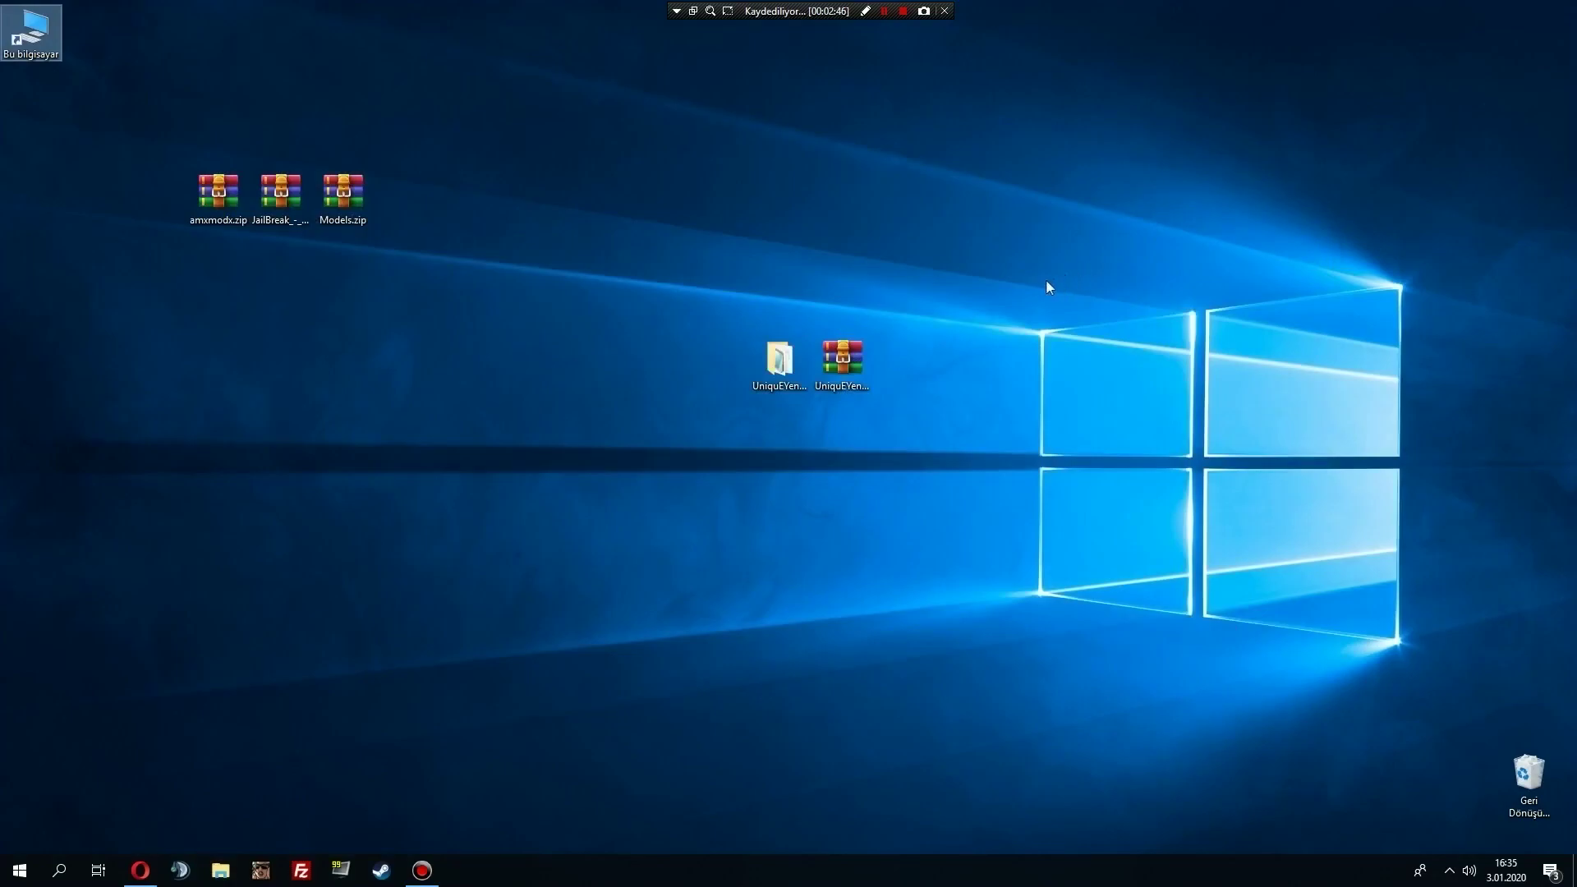
# Install Cs 1.6 OYNA into D:\Program Files (x86)\cs16v2017_oyunyoneticisi.
pyautogui.click(872, 568)
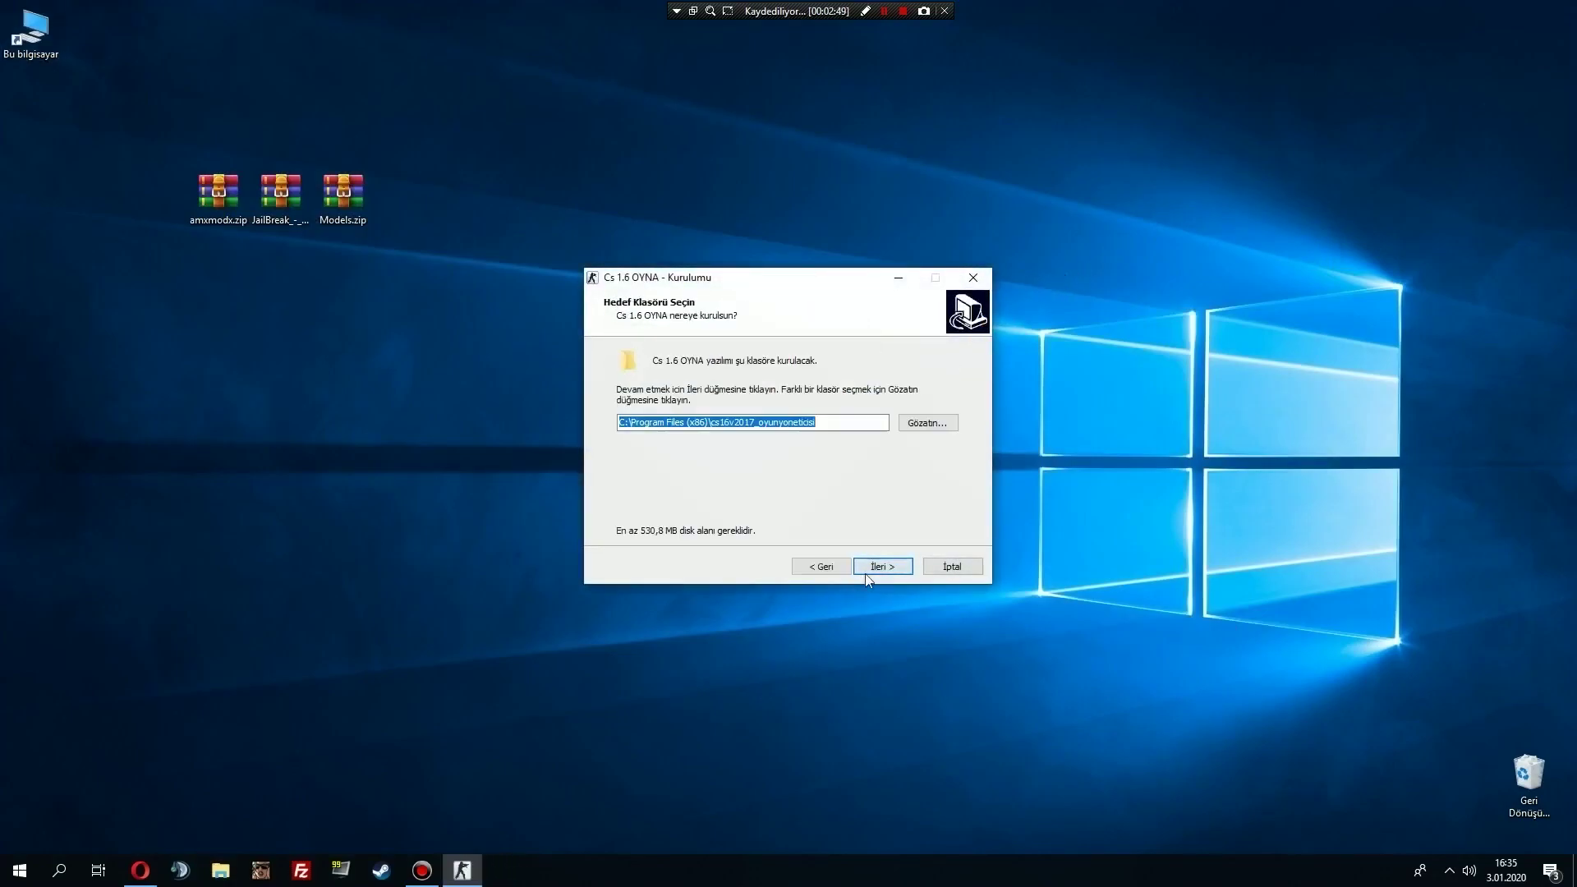
pyautogui.click(681, 424)
pyautogui.click(626, 424)
pyautogui.press('BackSpace')
pyautogui.write('D')
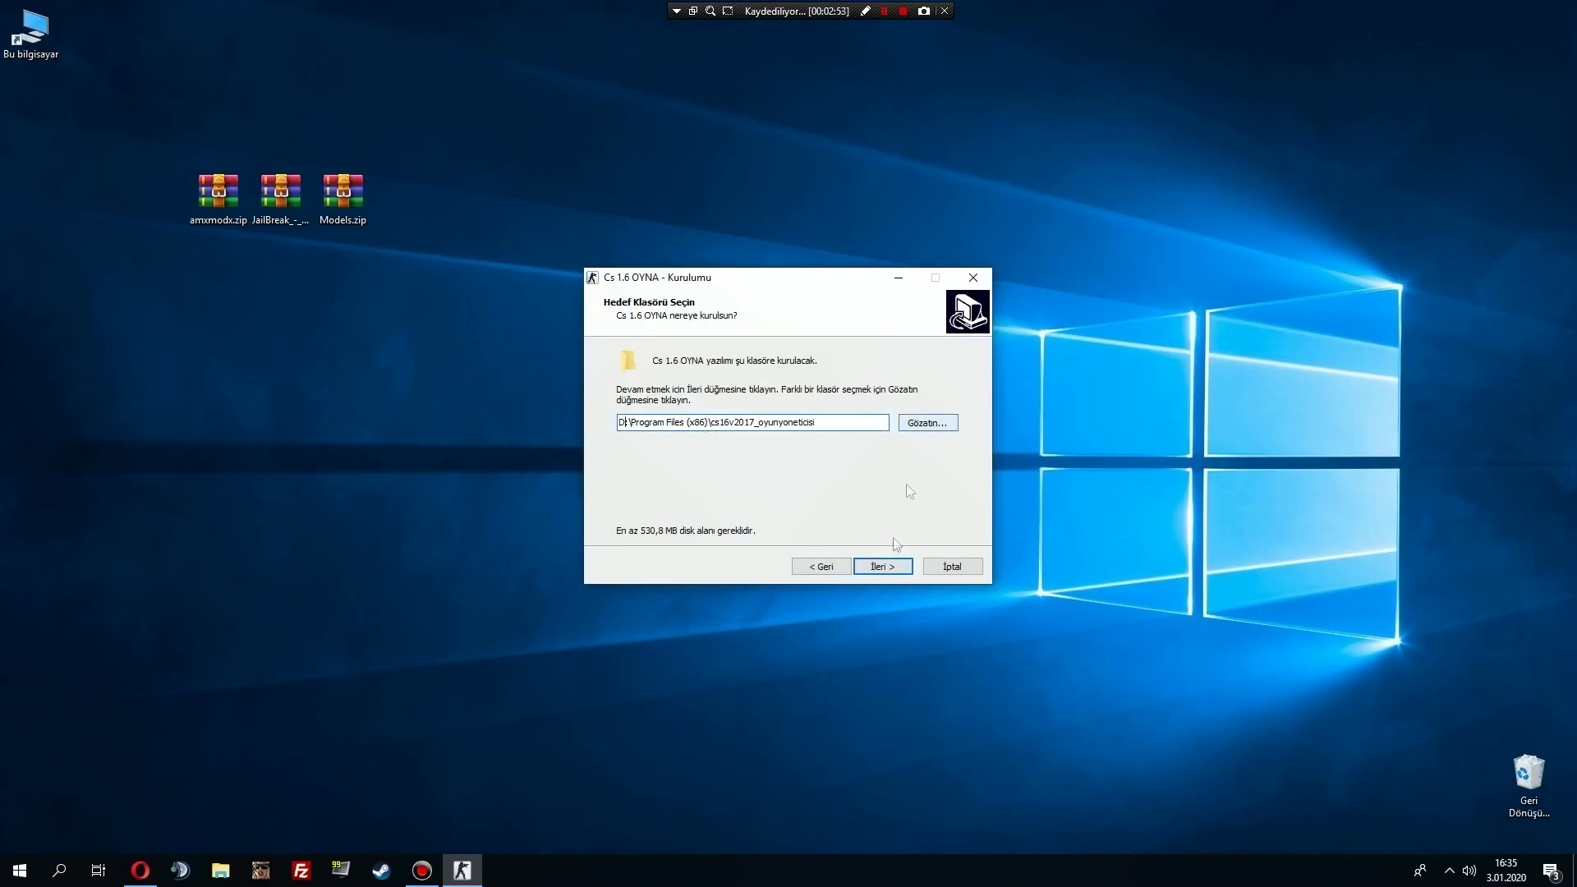
pyautogui.click(880, 570)
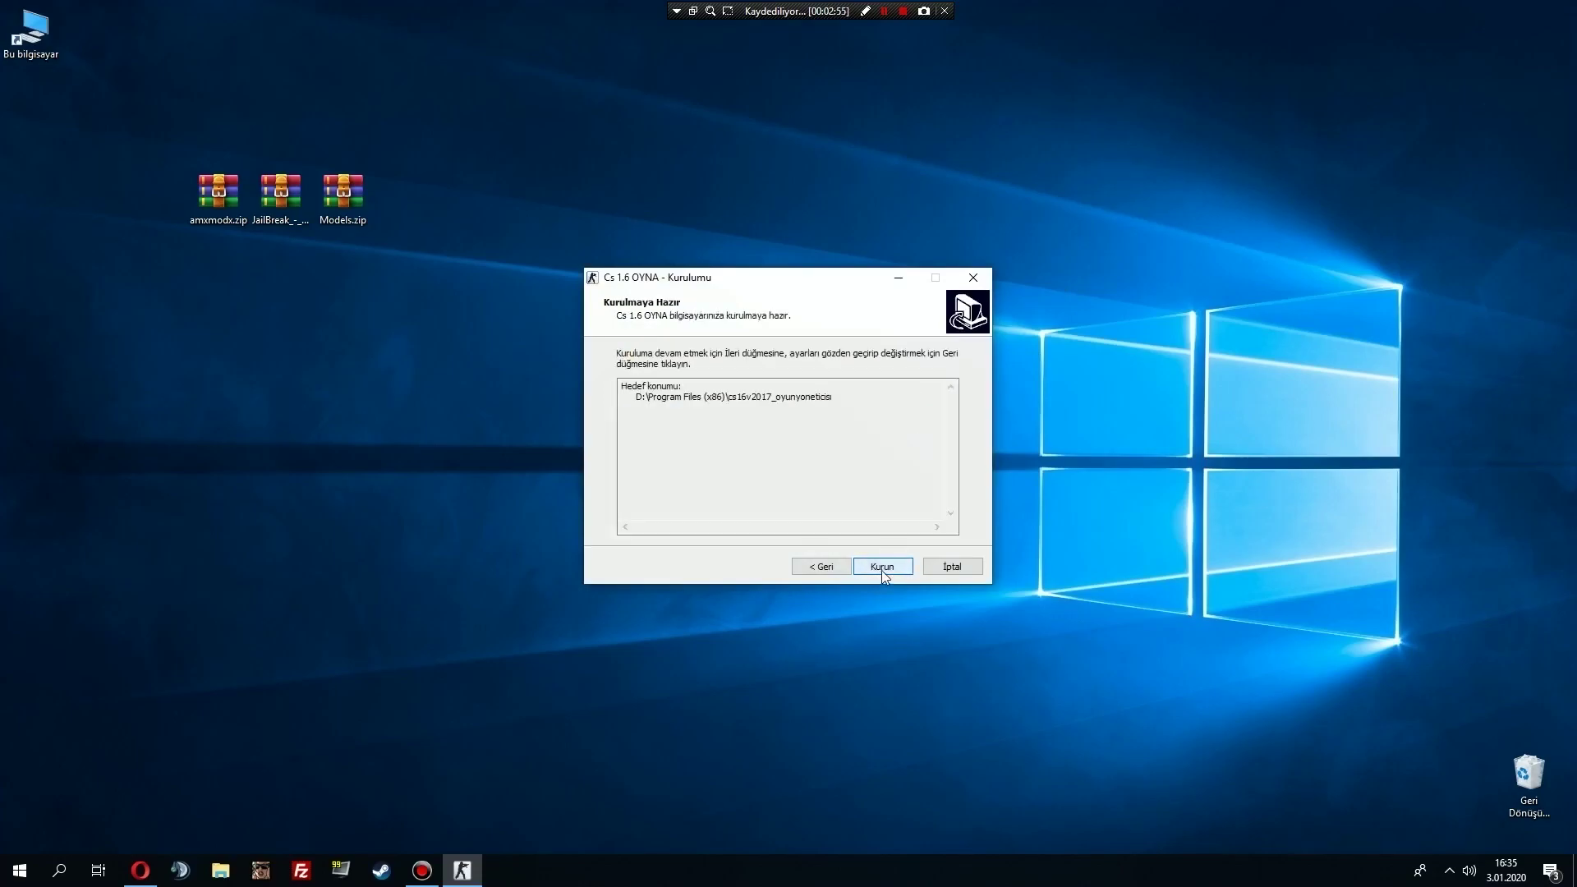
pyautogui.click(881, 570)
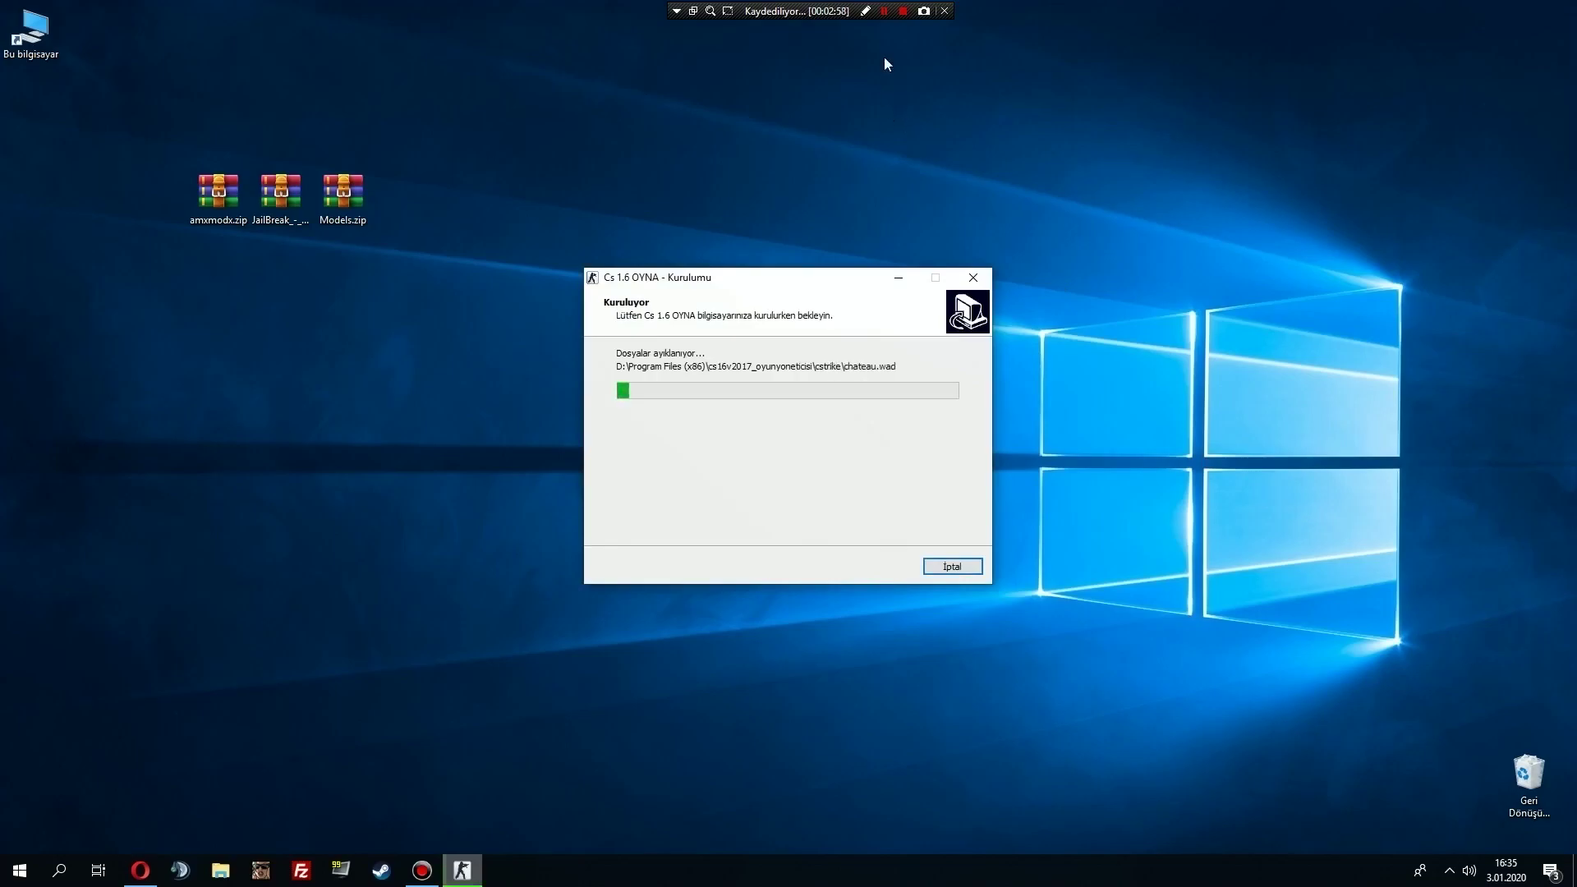
pyautogui.click(885, 11)
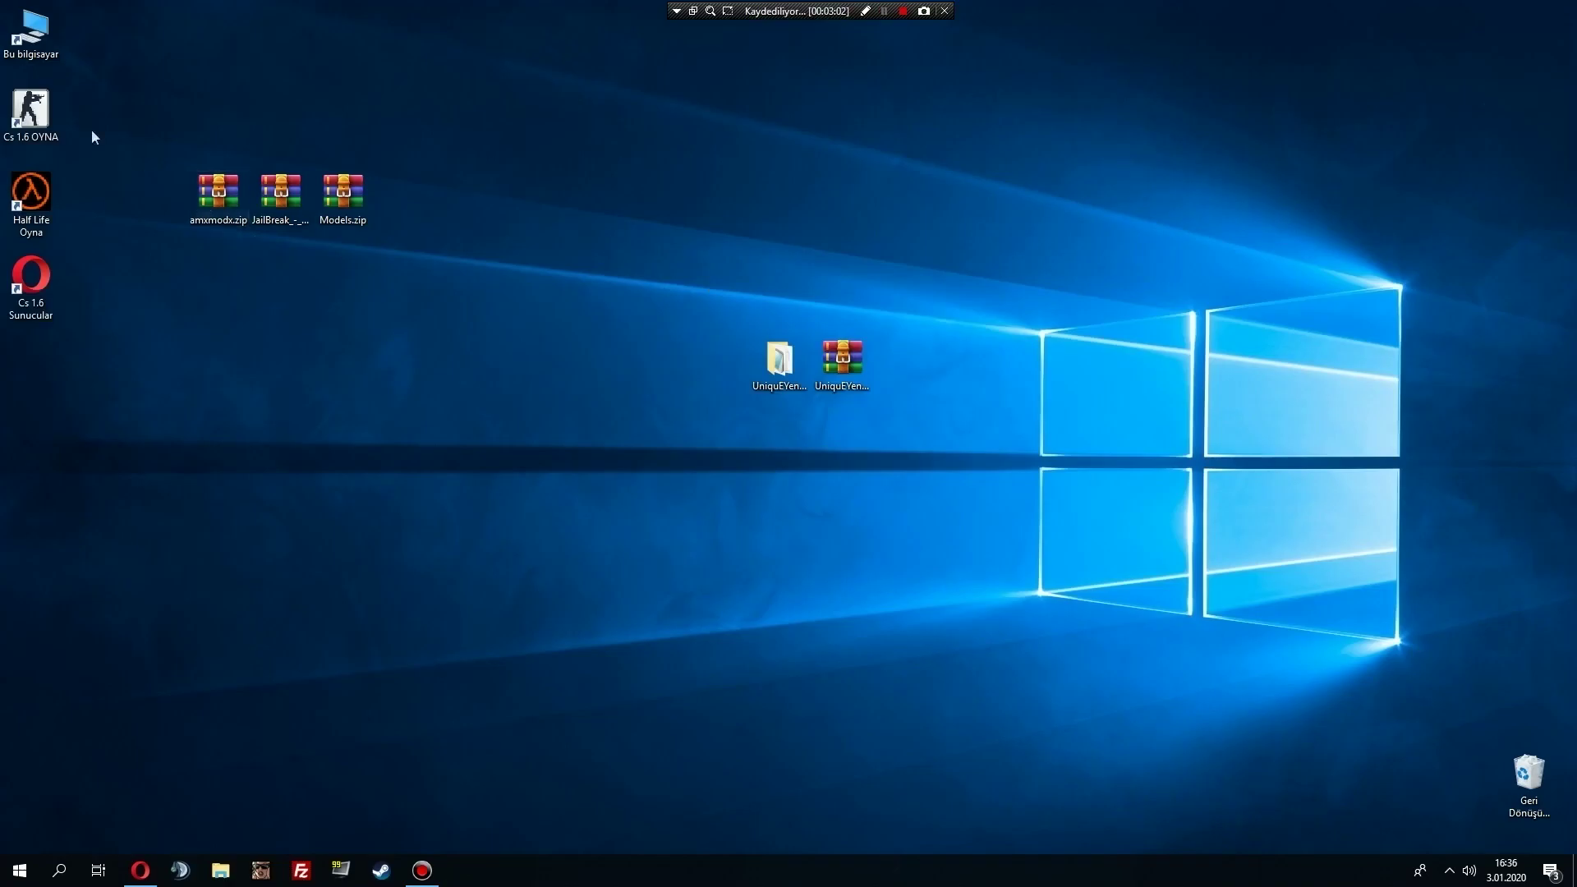
# Open the file location of the Cs 1.6 OYNA desktop shortcut and reposition the folder window.
pyautogui.moveTo(128, 402); pyautogui.dragTo(16, 119)
pyautogui.click(24, 115)
pyautogui.rightClick(33, 117)
pyautogui.click(98, 148)
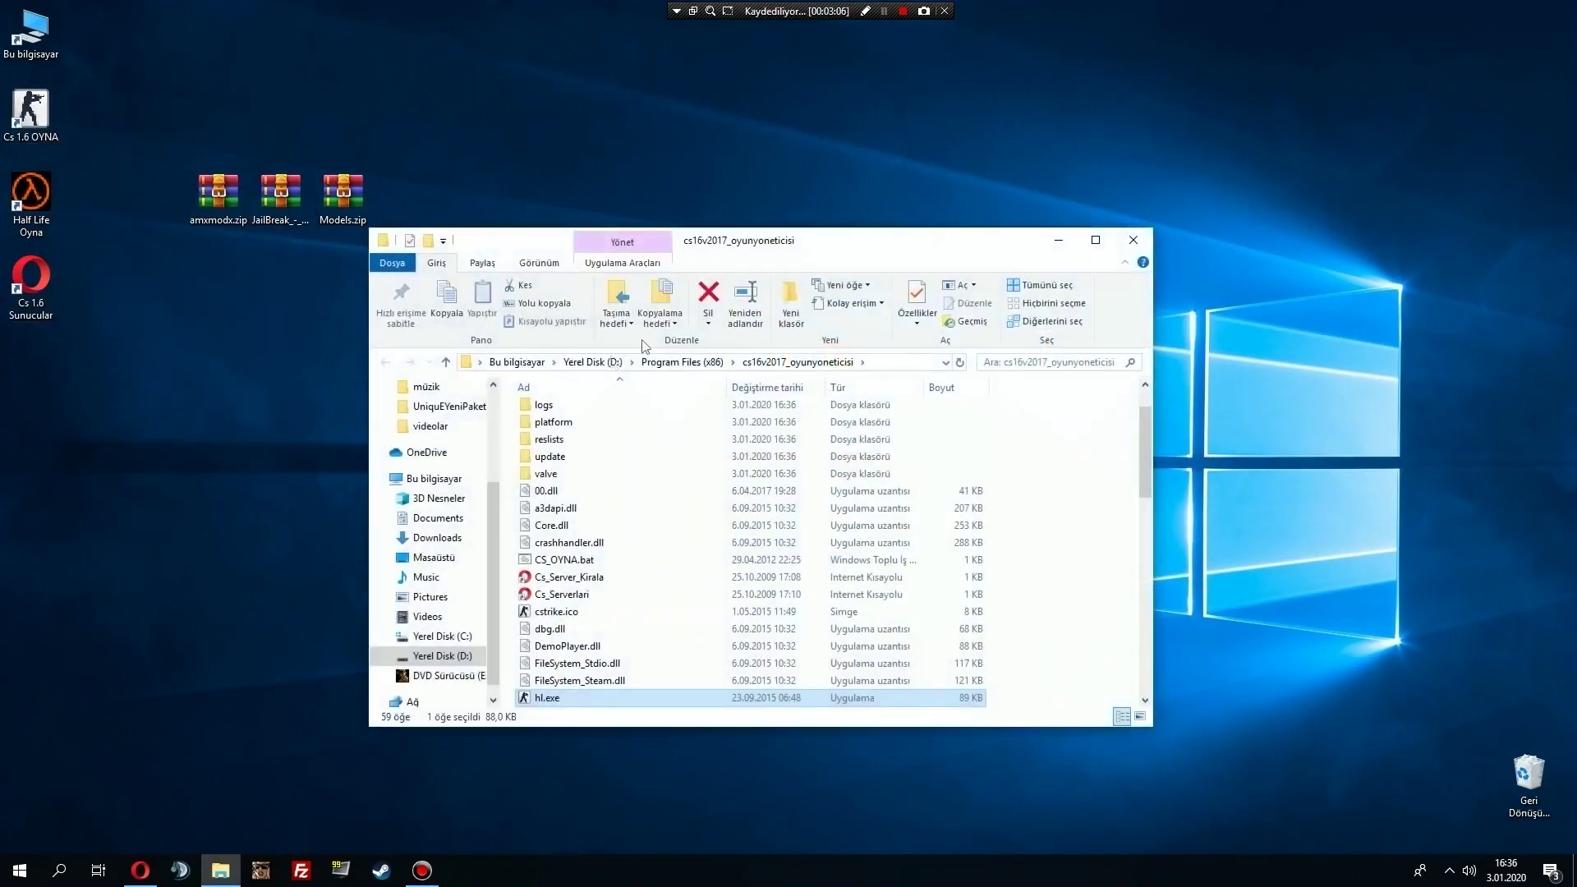
pyautogui.moveTo(744, 260); pyautogui.dragTo(866, 304)
# Set hlds.exe to run as administrator in Windows XP (Service Pack 3) compatibility mode and apply the properties.
pyautogui.scroll(-3, 781, 630)
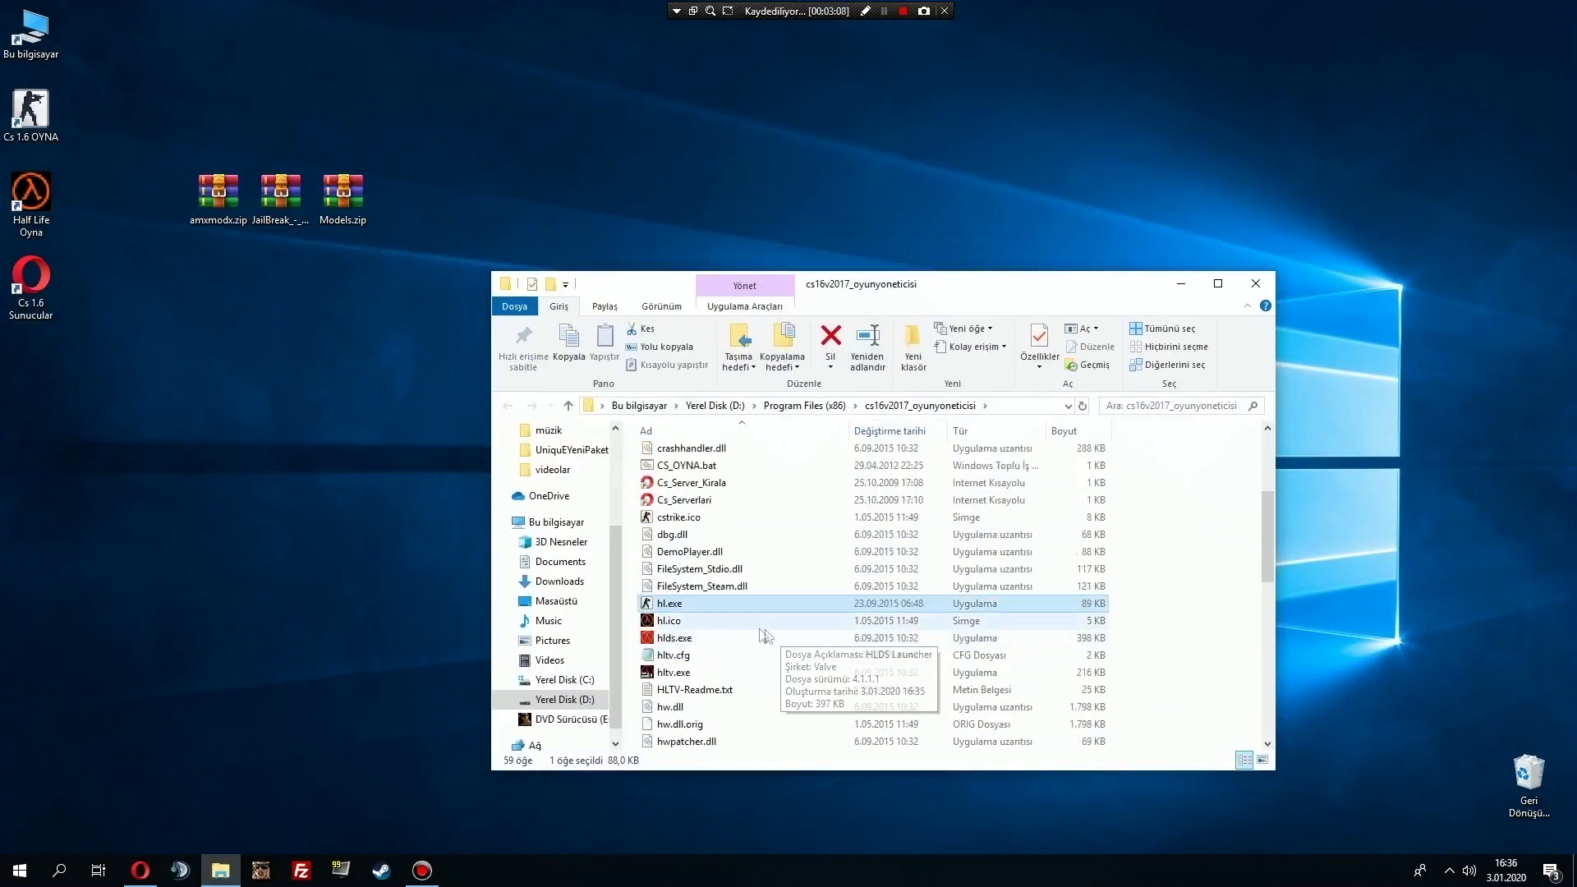
pyautogui.click(728, 639)
pyautogui.rightClick(727, 641)
pyautogui.click(787, 645)
pyautogui.click(812, 466)
pyautogui.moveTo(821, 438); pyautogui.dragTo(829, 404)
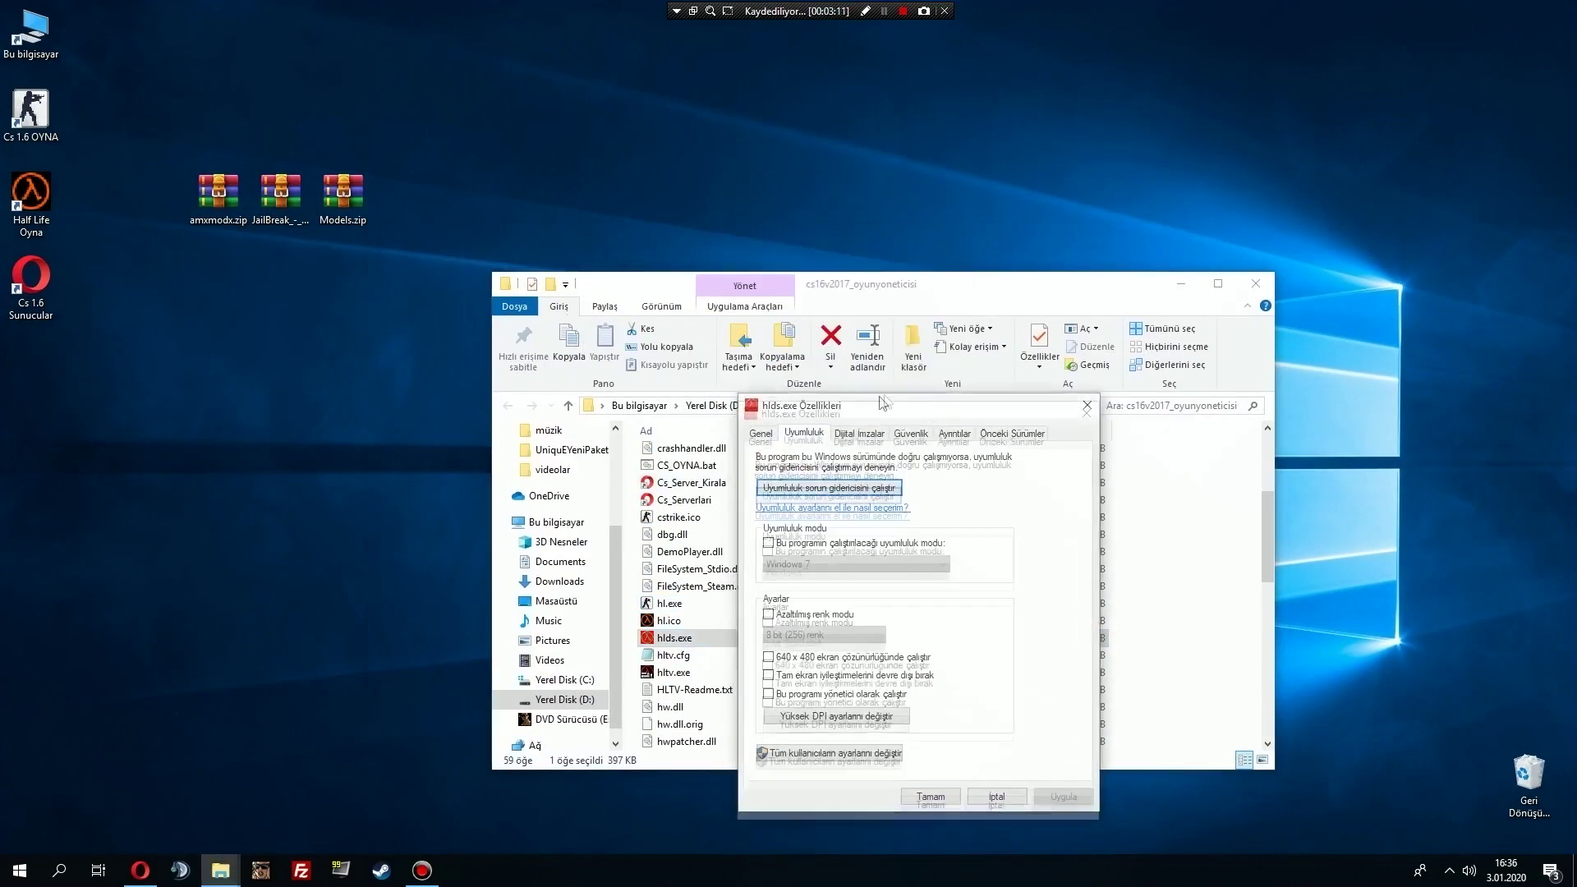
pyautogui.click(768, 542)
pyautogui.click(855, 563)
pyautogui.click(863, 610)
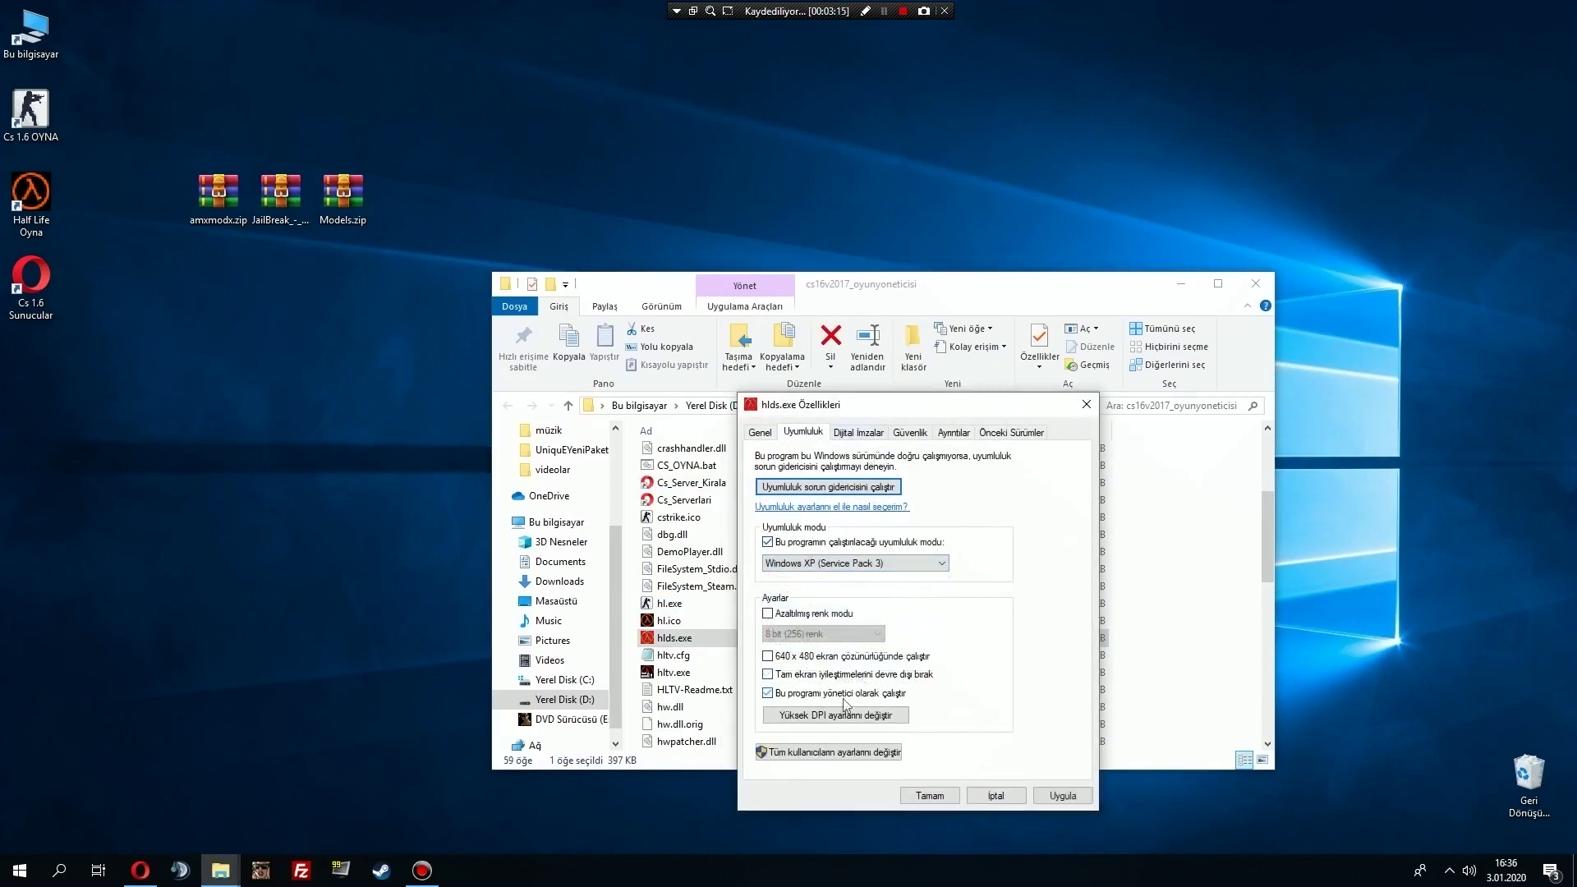
pyautogui.click(1062, 795)
pyautogui.click(930, 795)
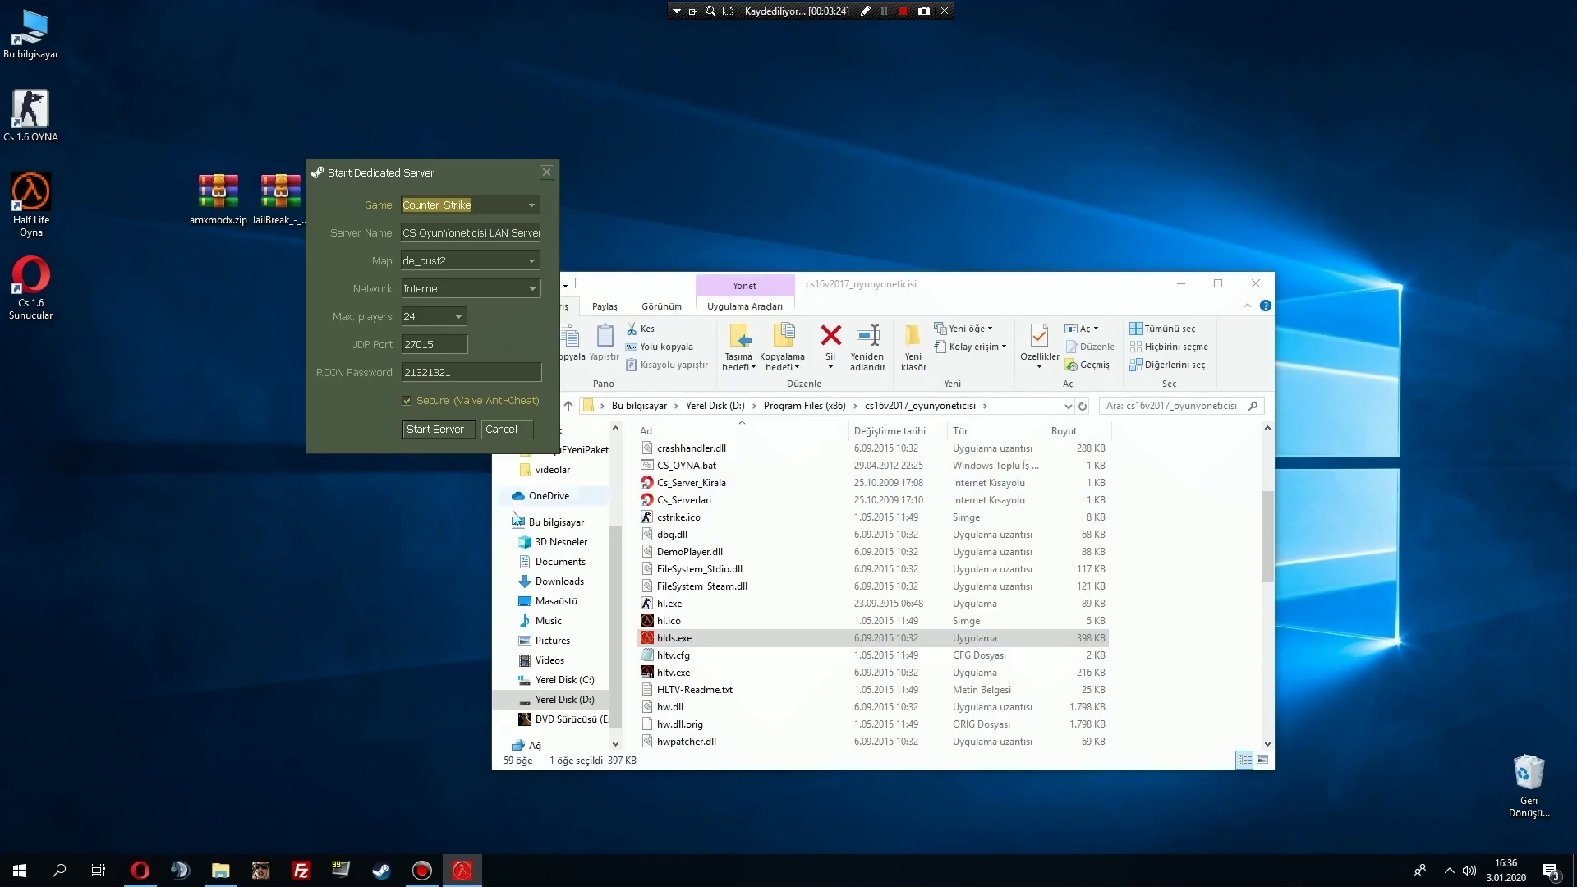
# Cancel the Start Dedicated Server dialog and open the cstrike folder alongside the JailBreak archive.
pyautogui.click(503, 430)
pyautogui.doubleClick(698, 437)
pyautogui.click(285, 205)
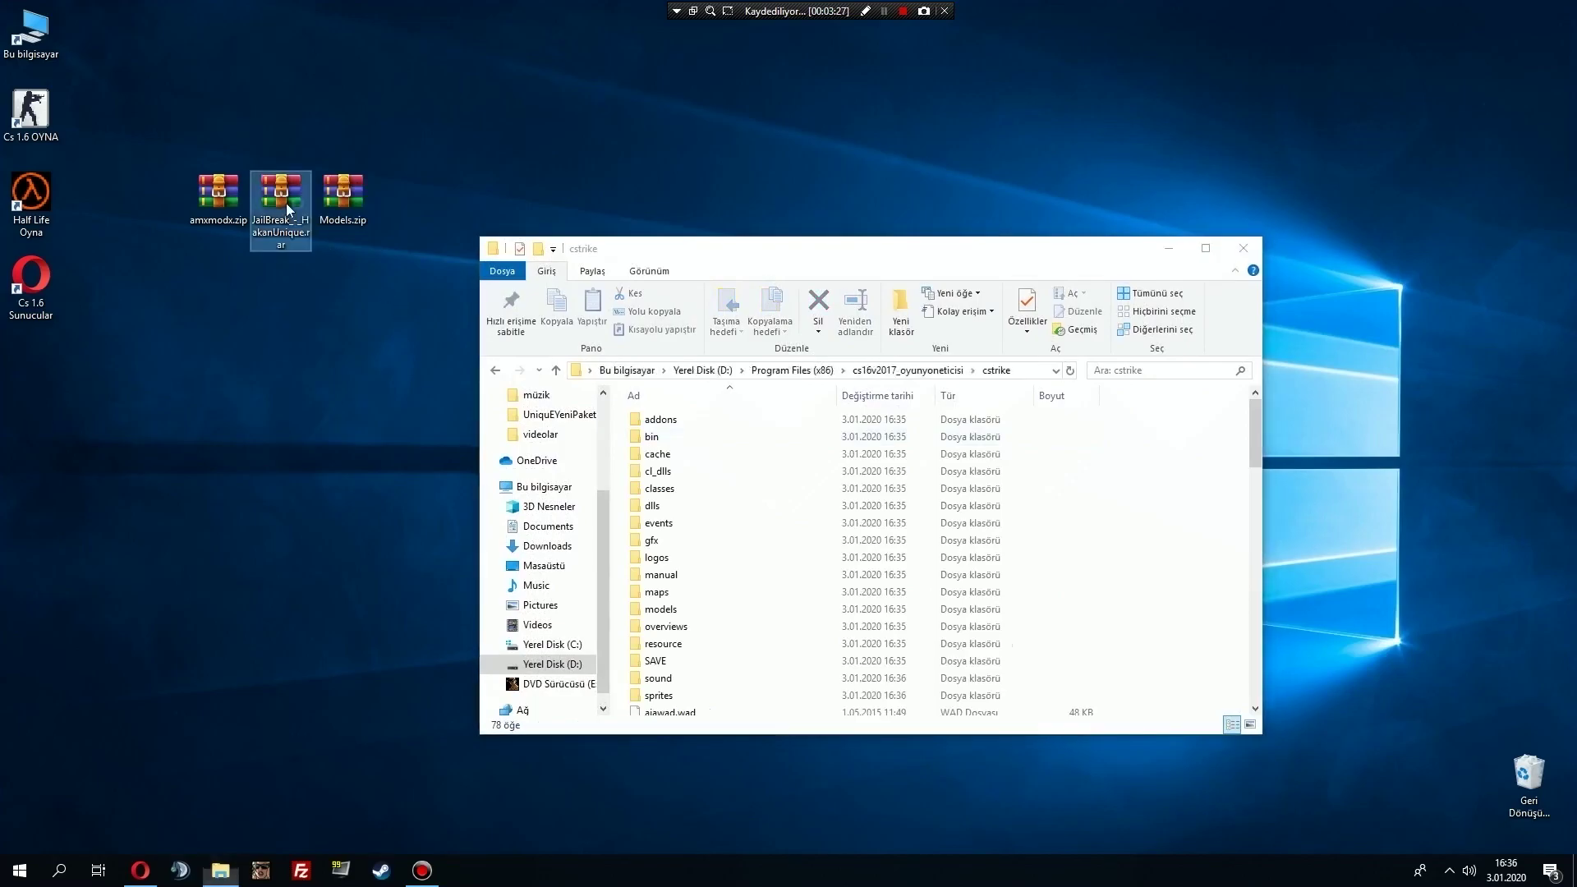
pyautogui.doubleClick(285, 204)
pyautogui.moveTo(642, 148); pyautogui.dragTo(471, 137)
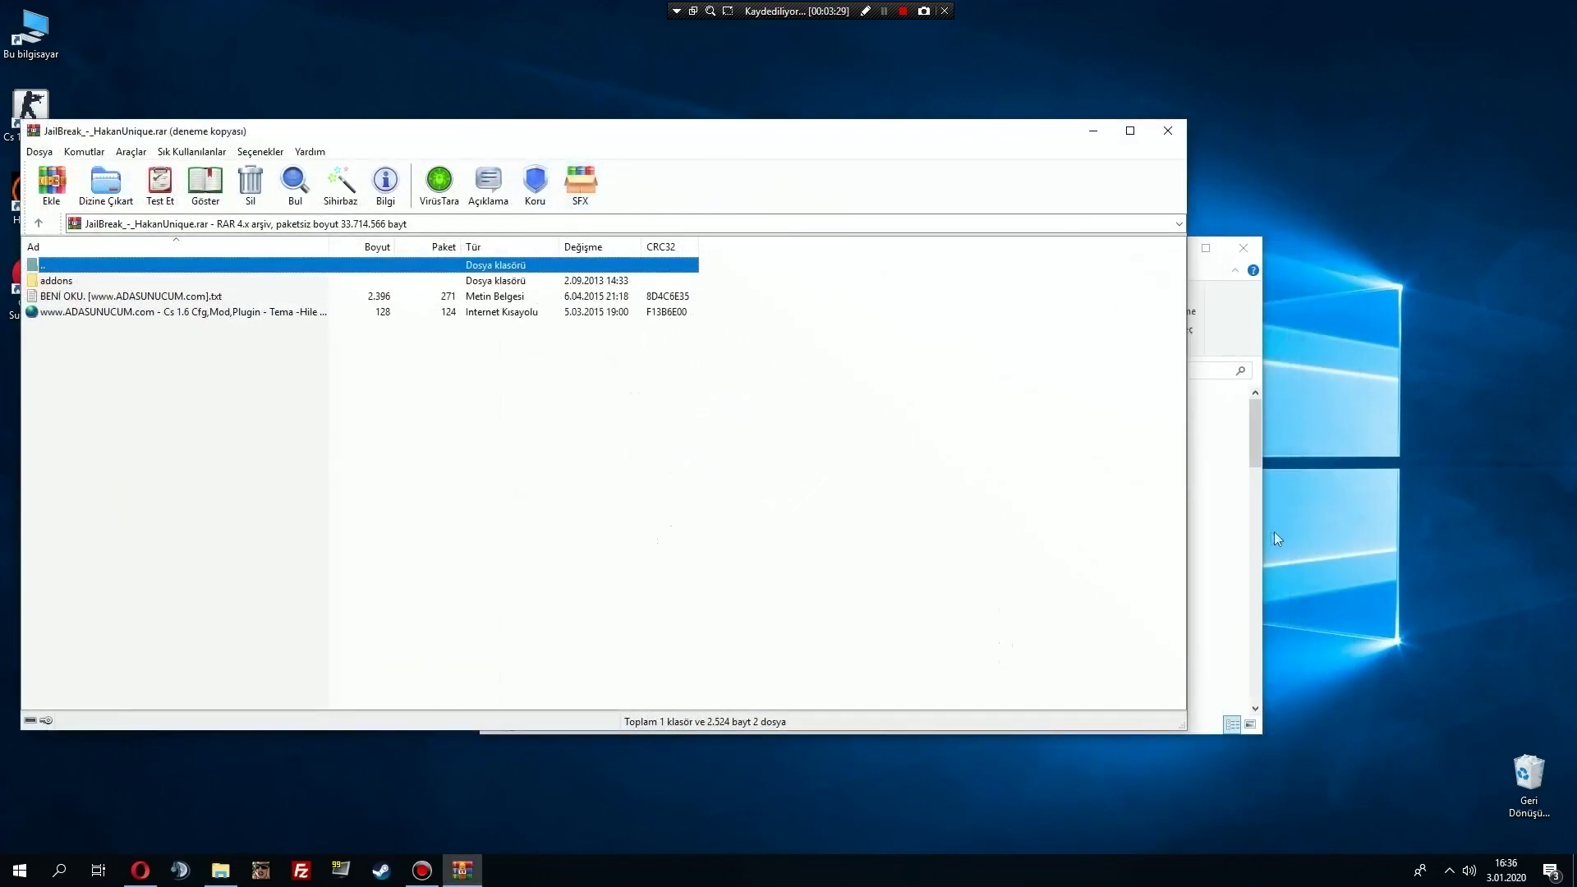
pyautogui.click(1241, 518)
pyautogui.moveTo(781, 250); pyautogui.dragTo(867, 241)
pyautogui.moveTo(602, 131); pyautogui.dragTo(649, 127)
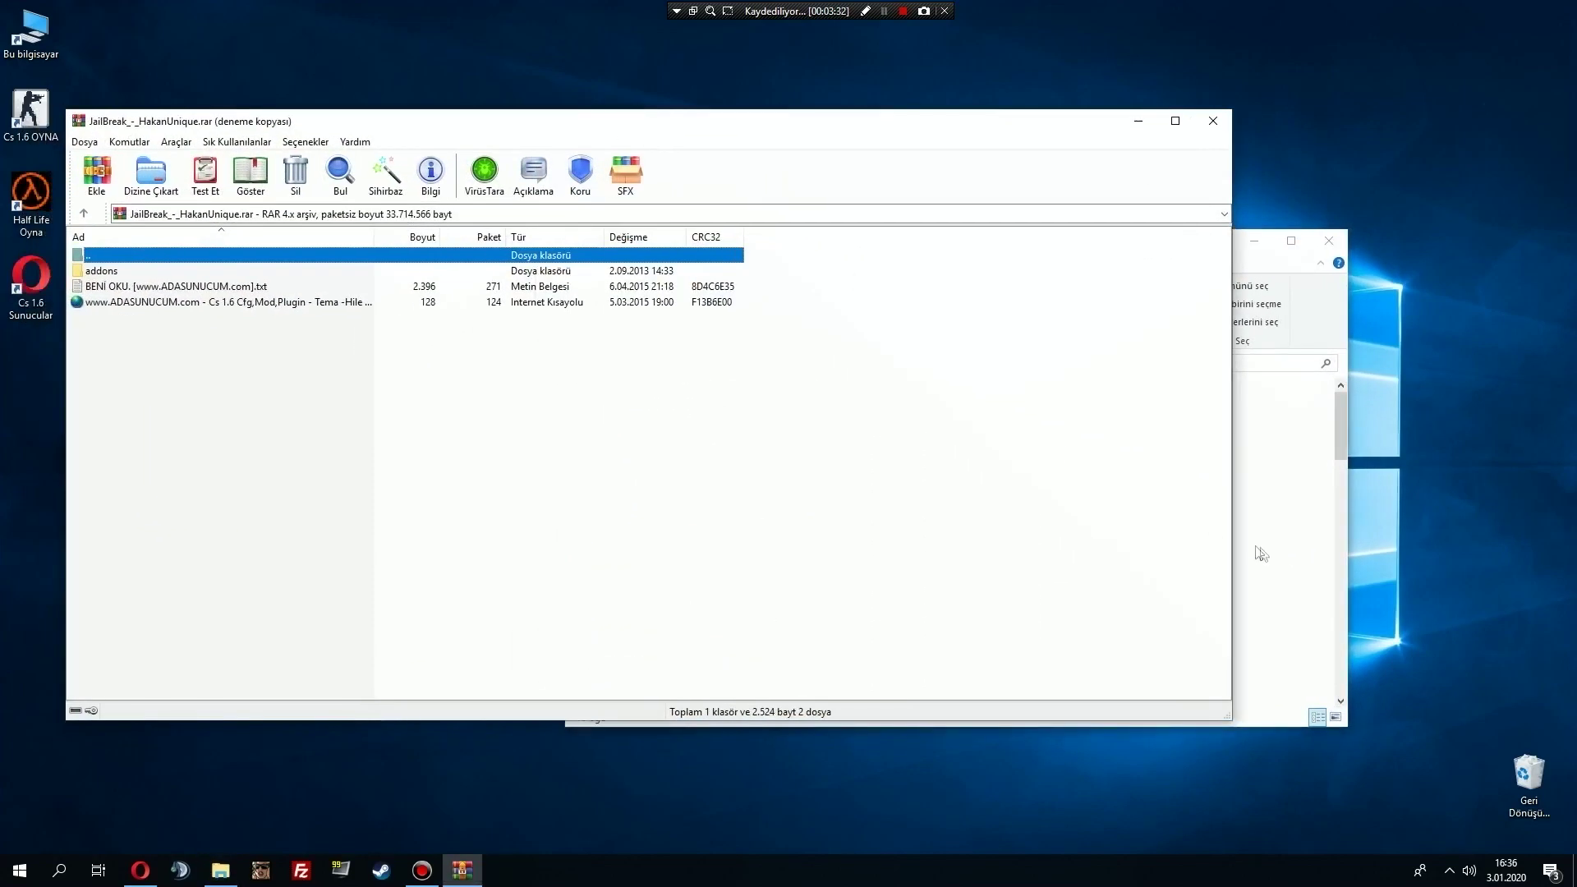
# Extract the addons folder from the JailBreak archive into the cstrike folder and close the archive.
pyautogui.click(1257, 553)
pyautogui.moveTo(100, 272); pyautogui.dragTo(1018, 456)
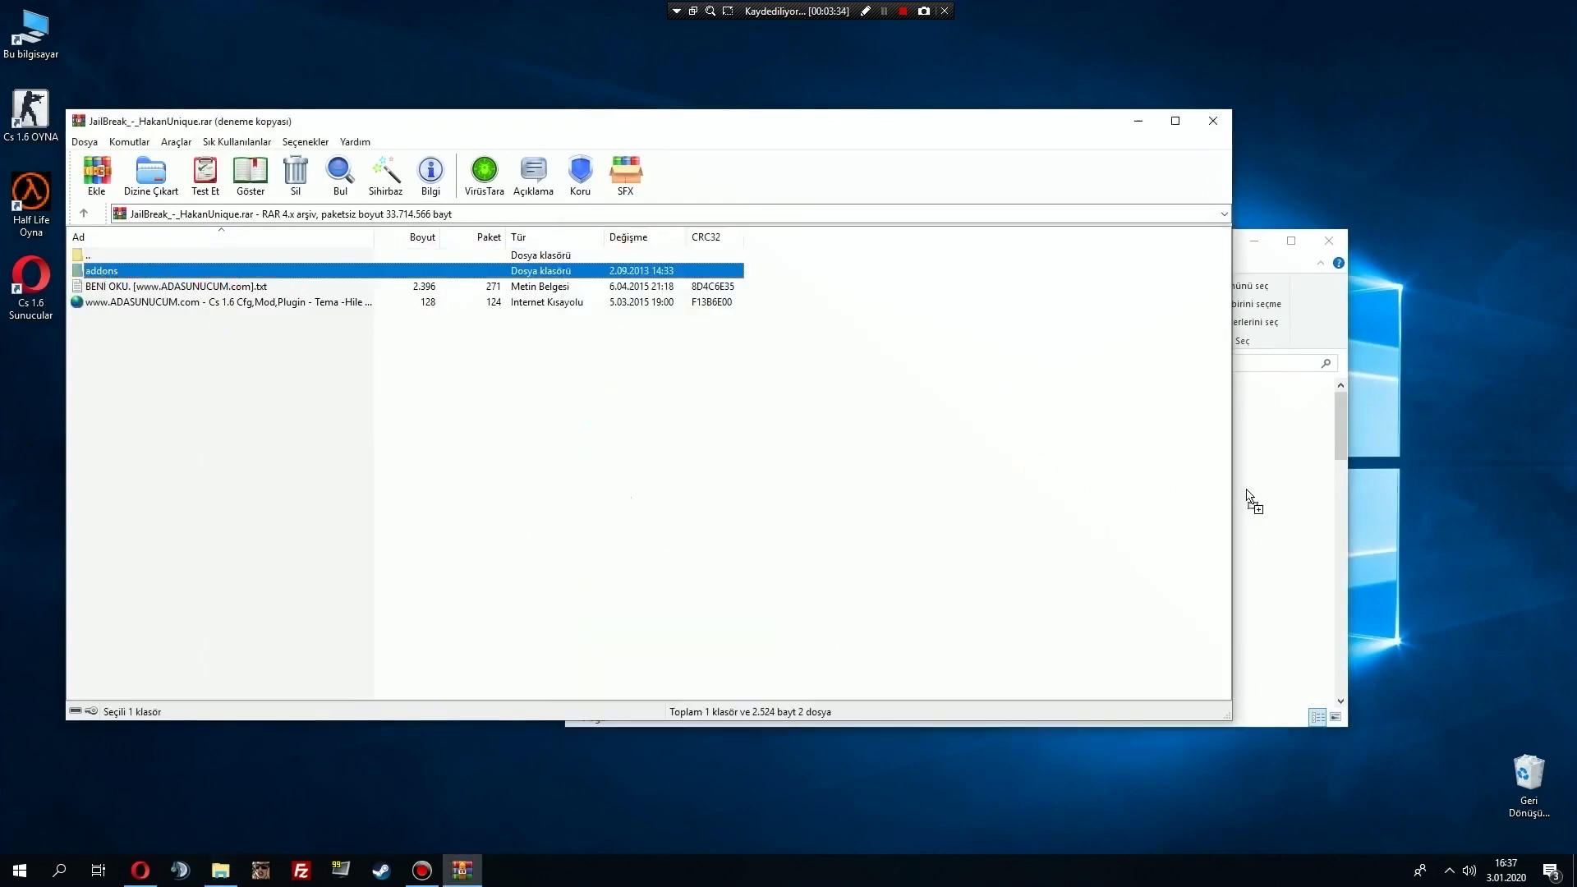
pyautogui.moveTo(1249, 498); pyautogui.dragTo(1246, 492)
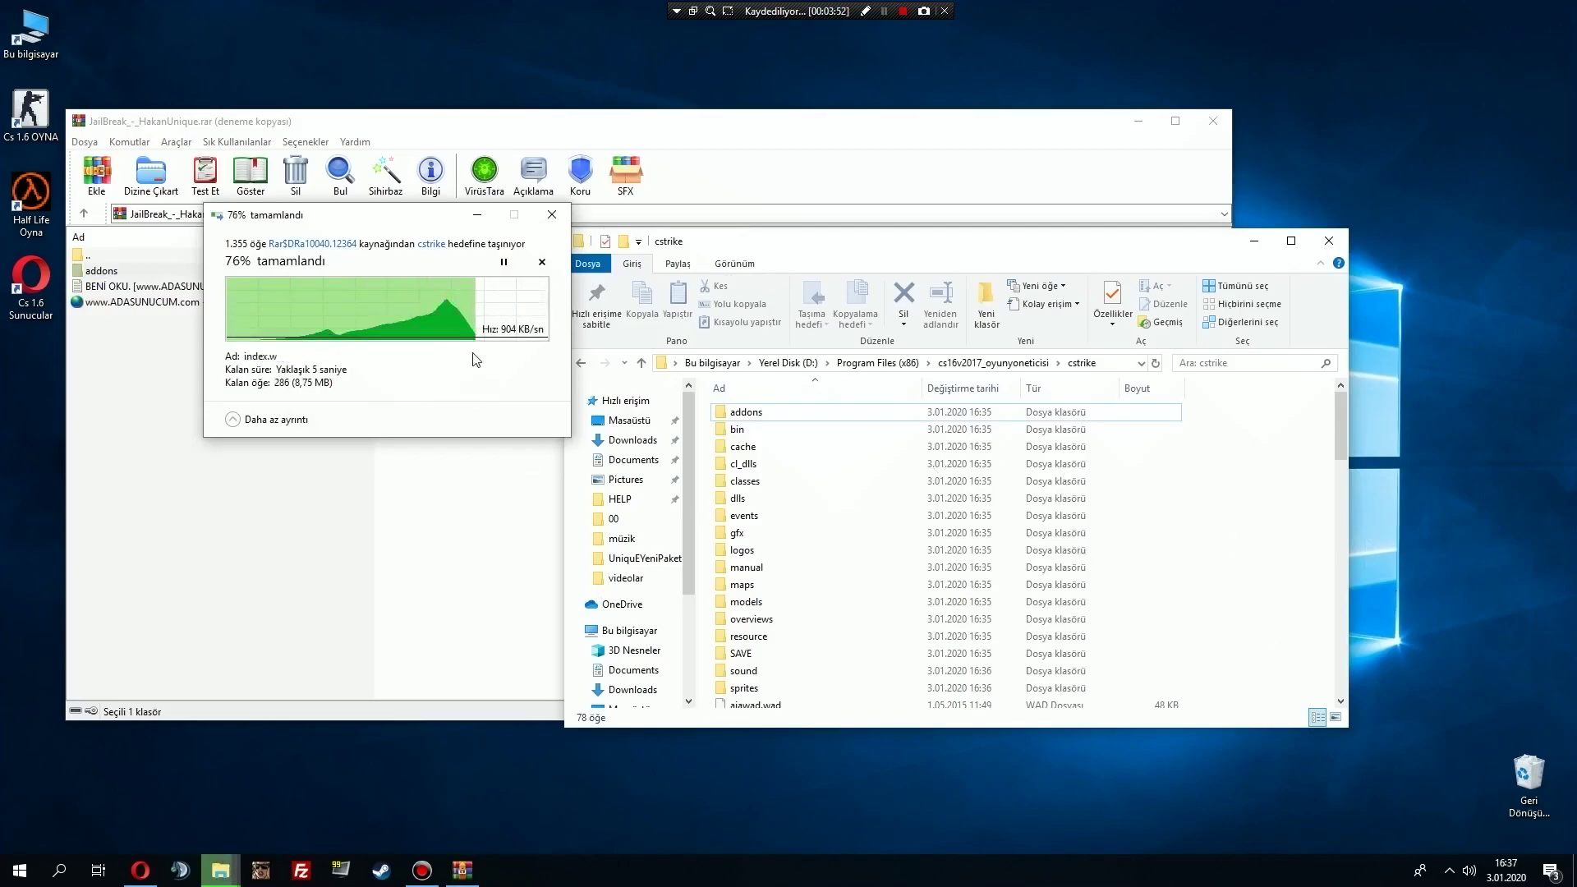
pyautogui.click(418, 309)
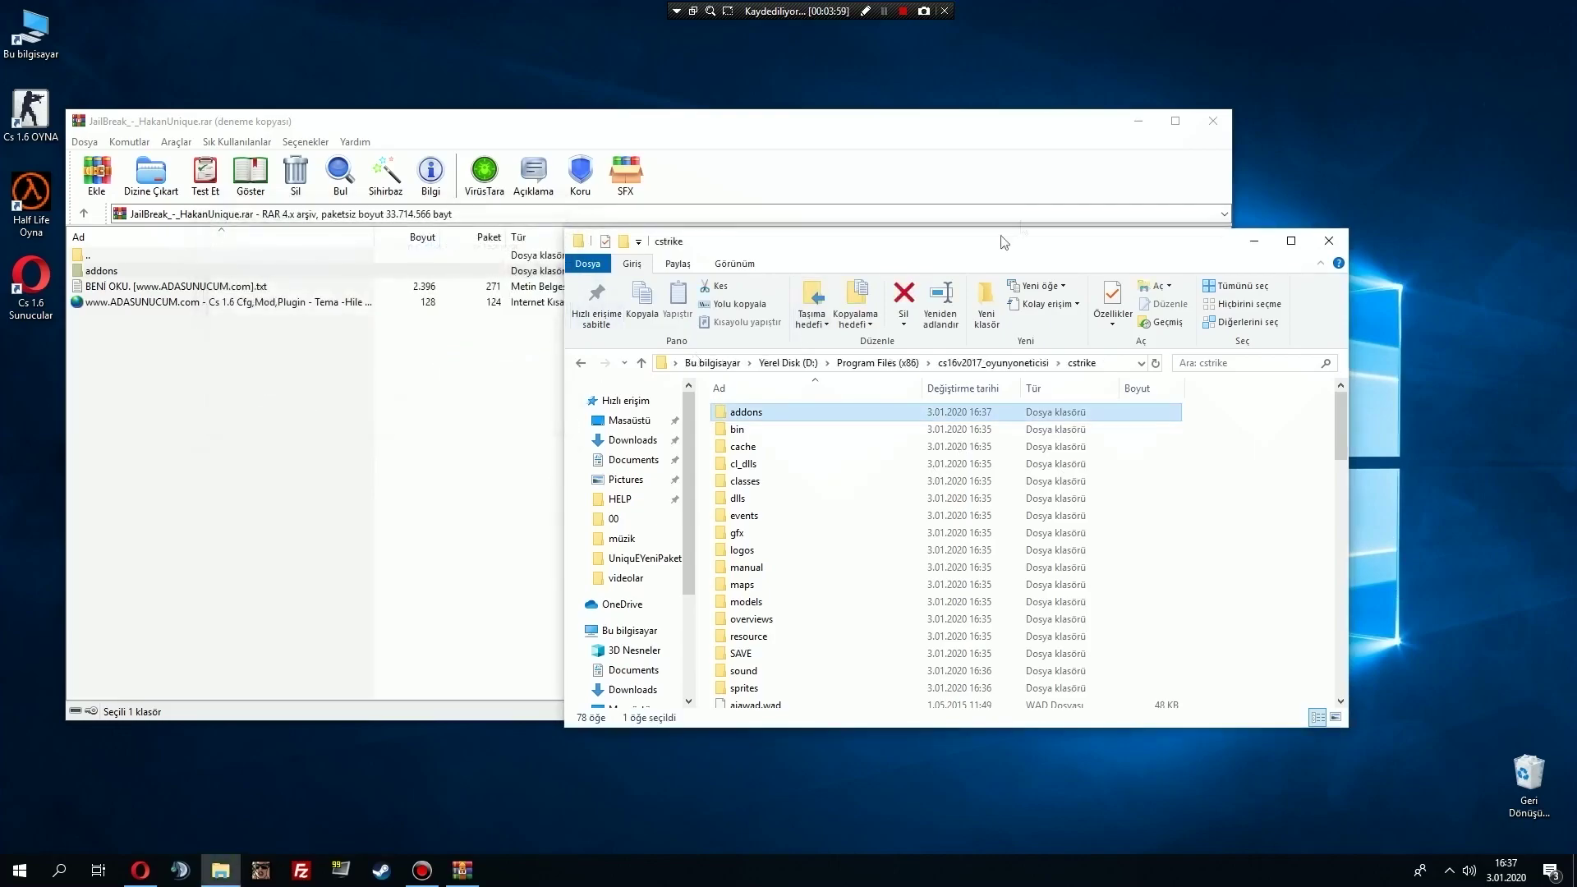
pyautogui.click(1213, 123)
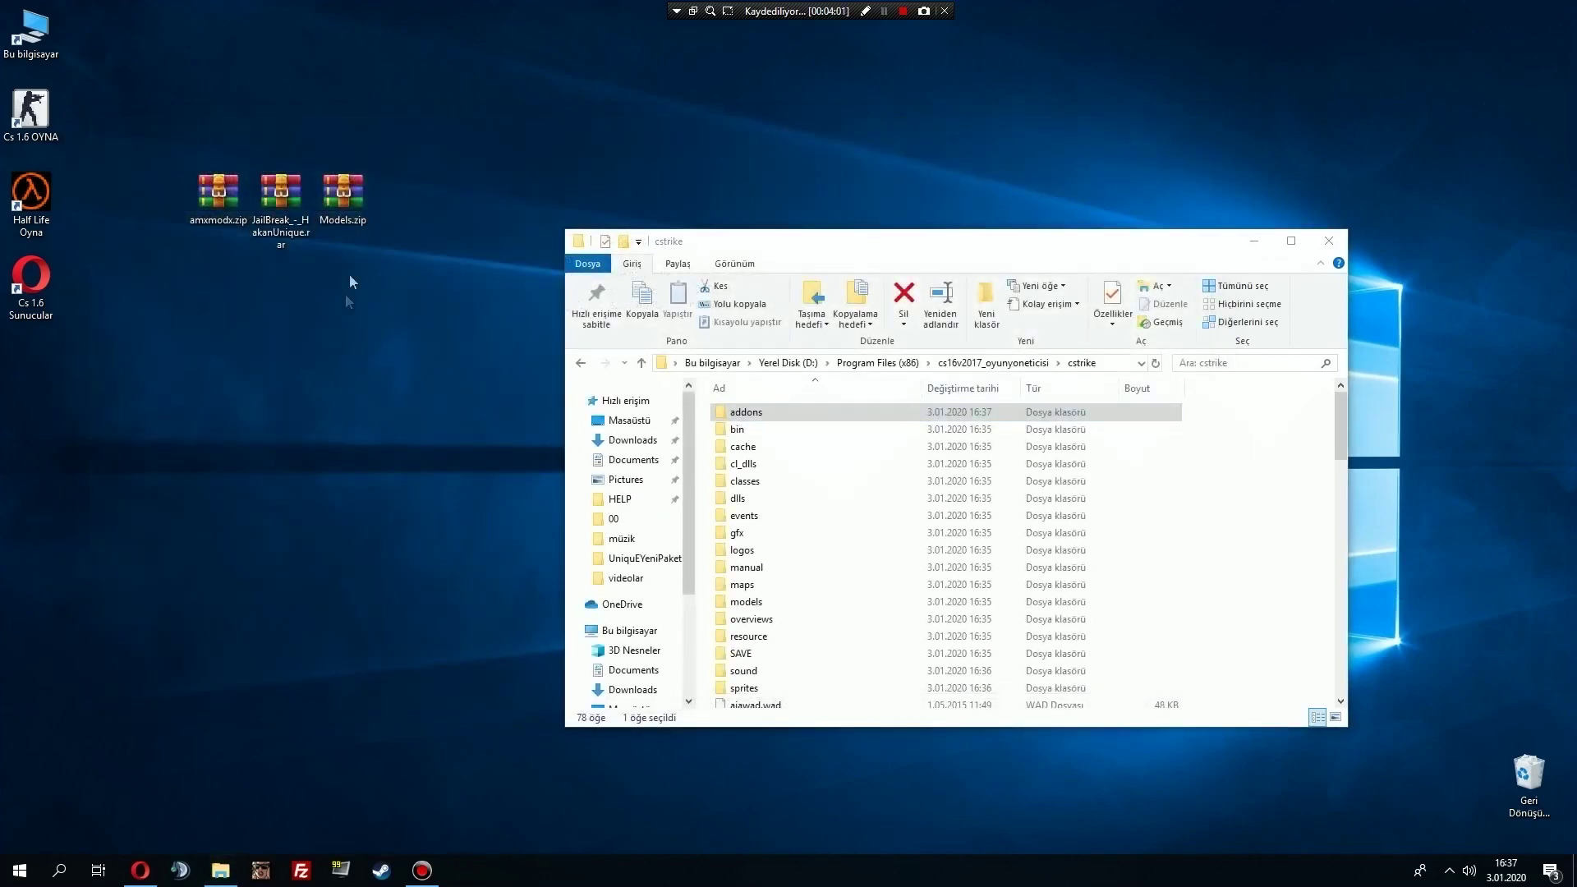
# Extract the maps, models and sound folders from Models.zip into cstrike, replacing the existing files, and close the archive.
pyautogui.doubleClick(342, 197)
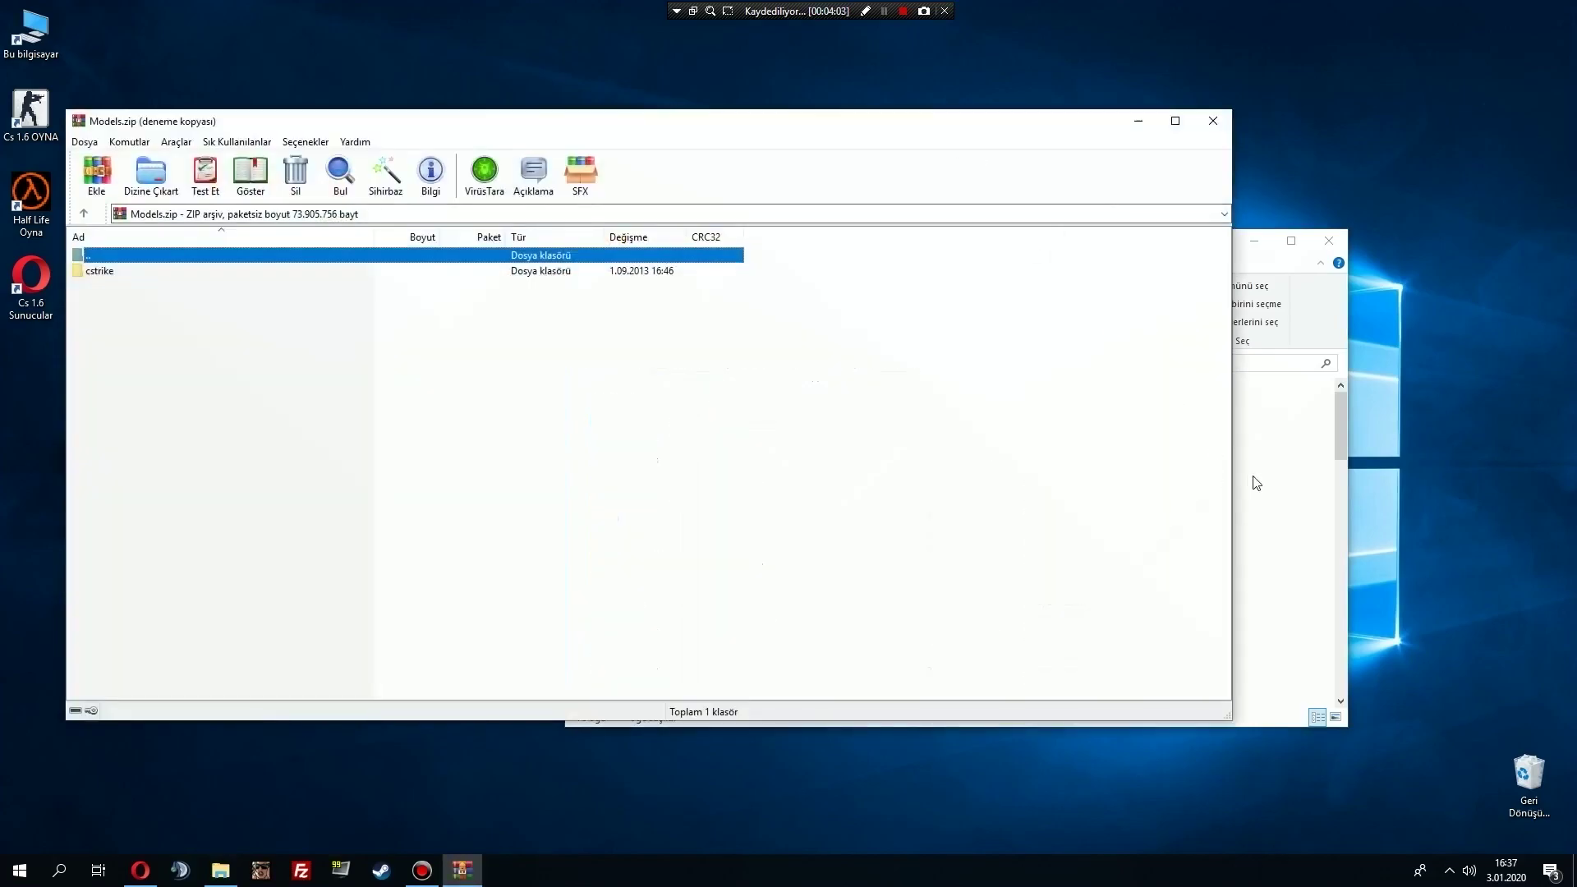
pyautogui.click(1256, 483)
pyautogui.click(914, 383)
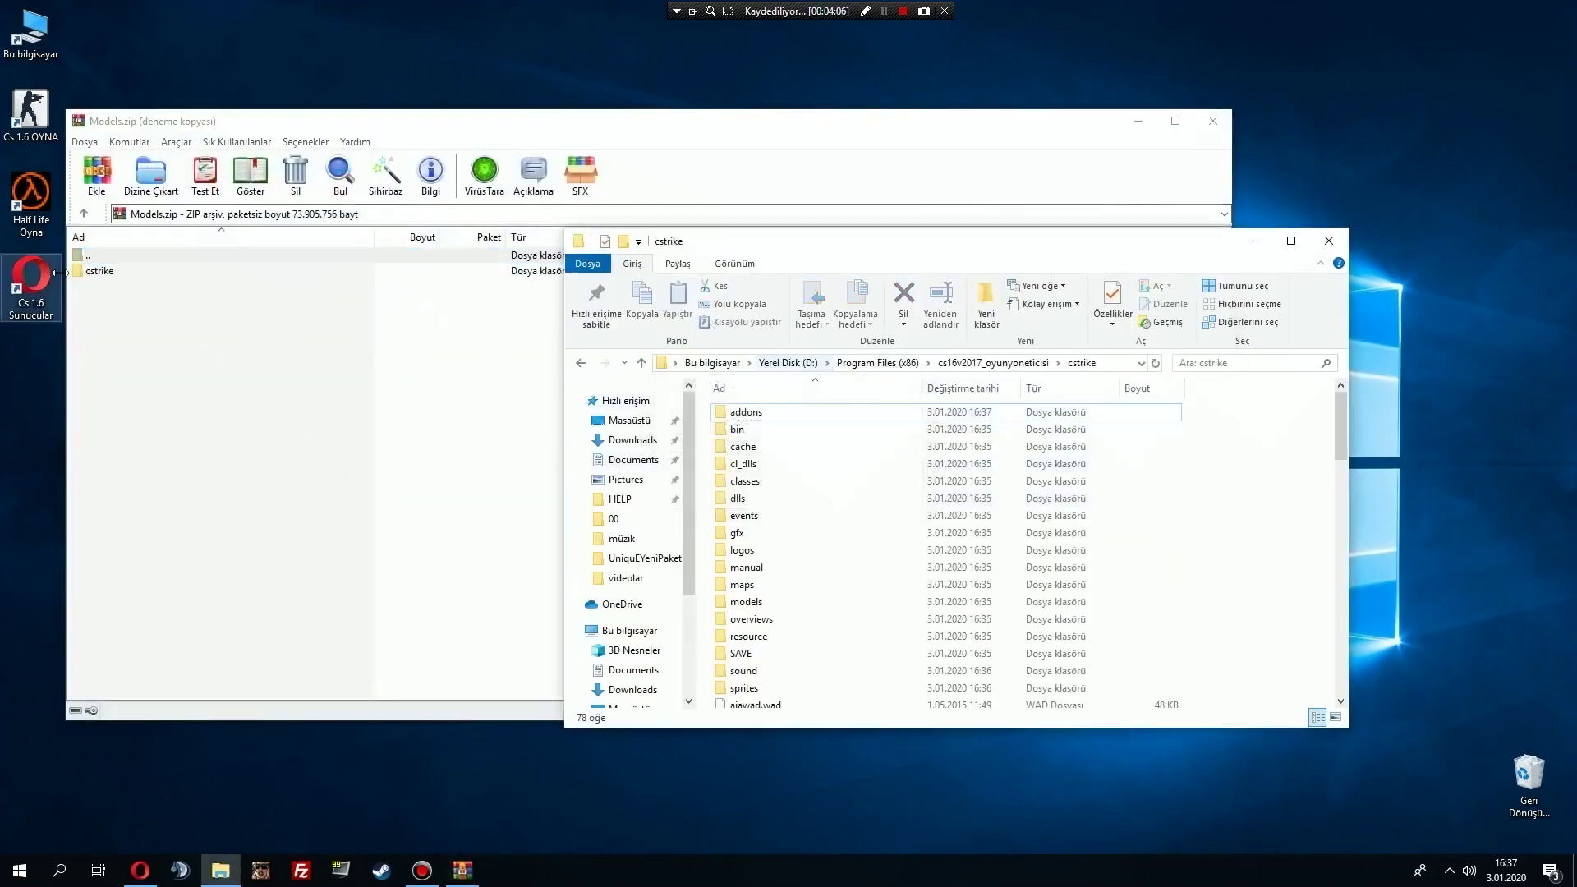
pyautogui.click(116, 274)
pyautogui.doubleClick(99, 271)
pyautogui.moveTo(193, 372); pyautogui.dragTo(1261, 564)
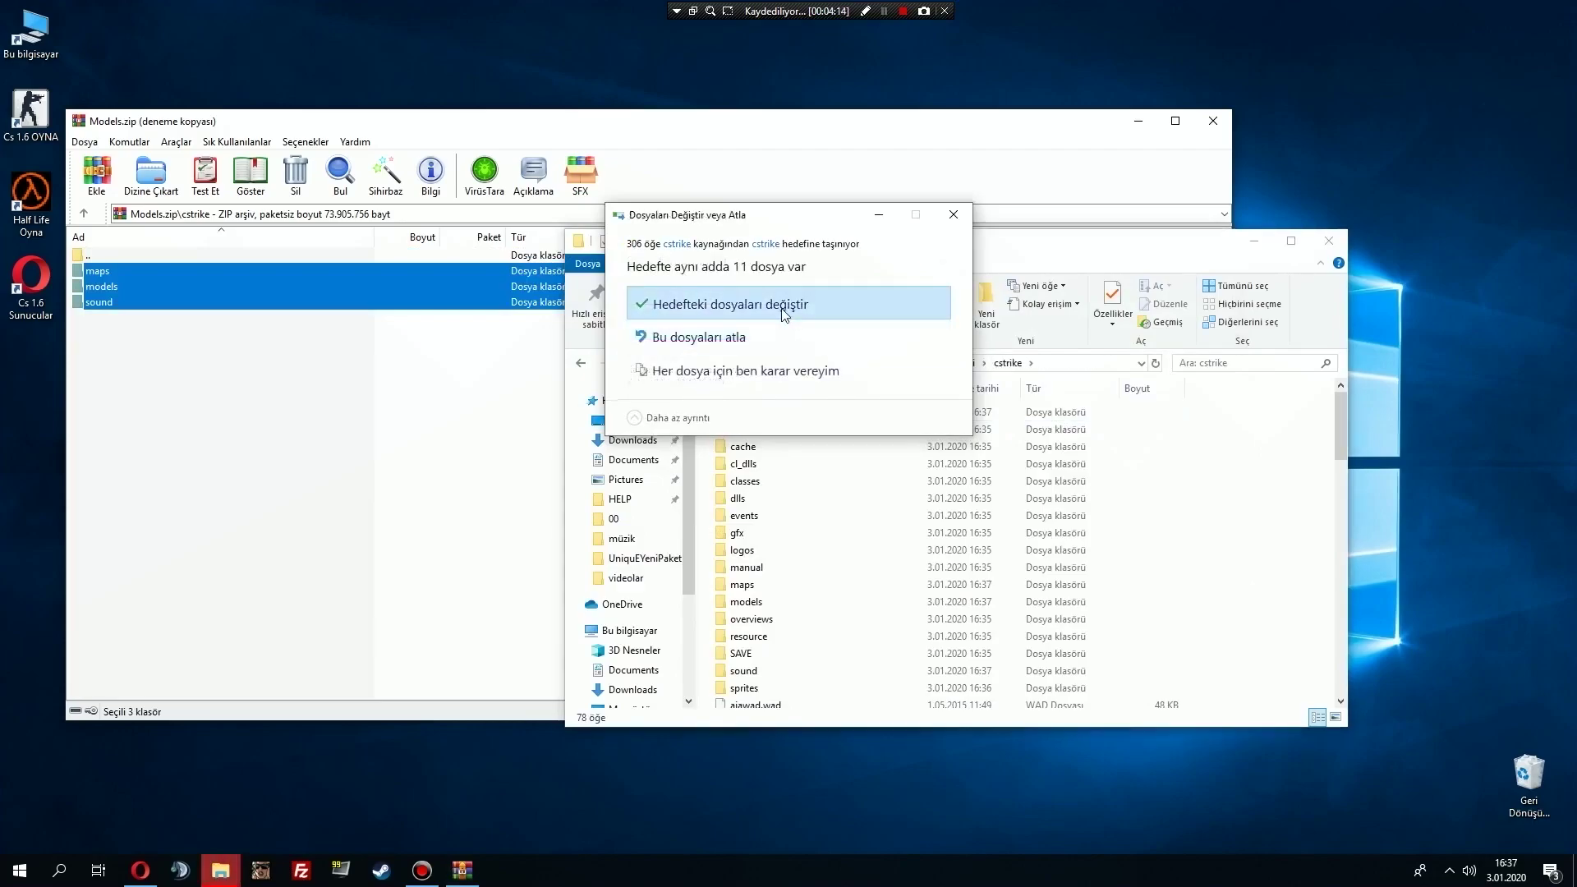
pyautogui.click(781, 308)
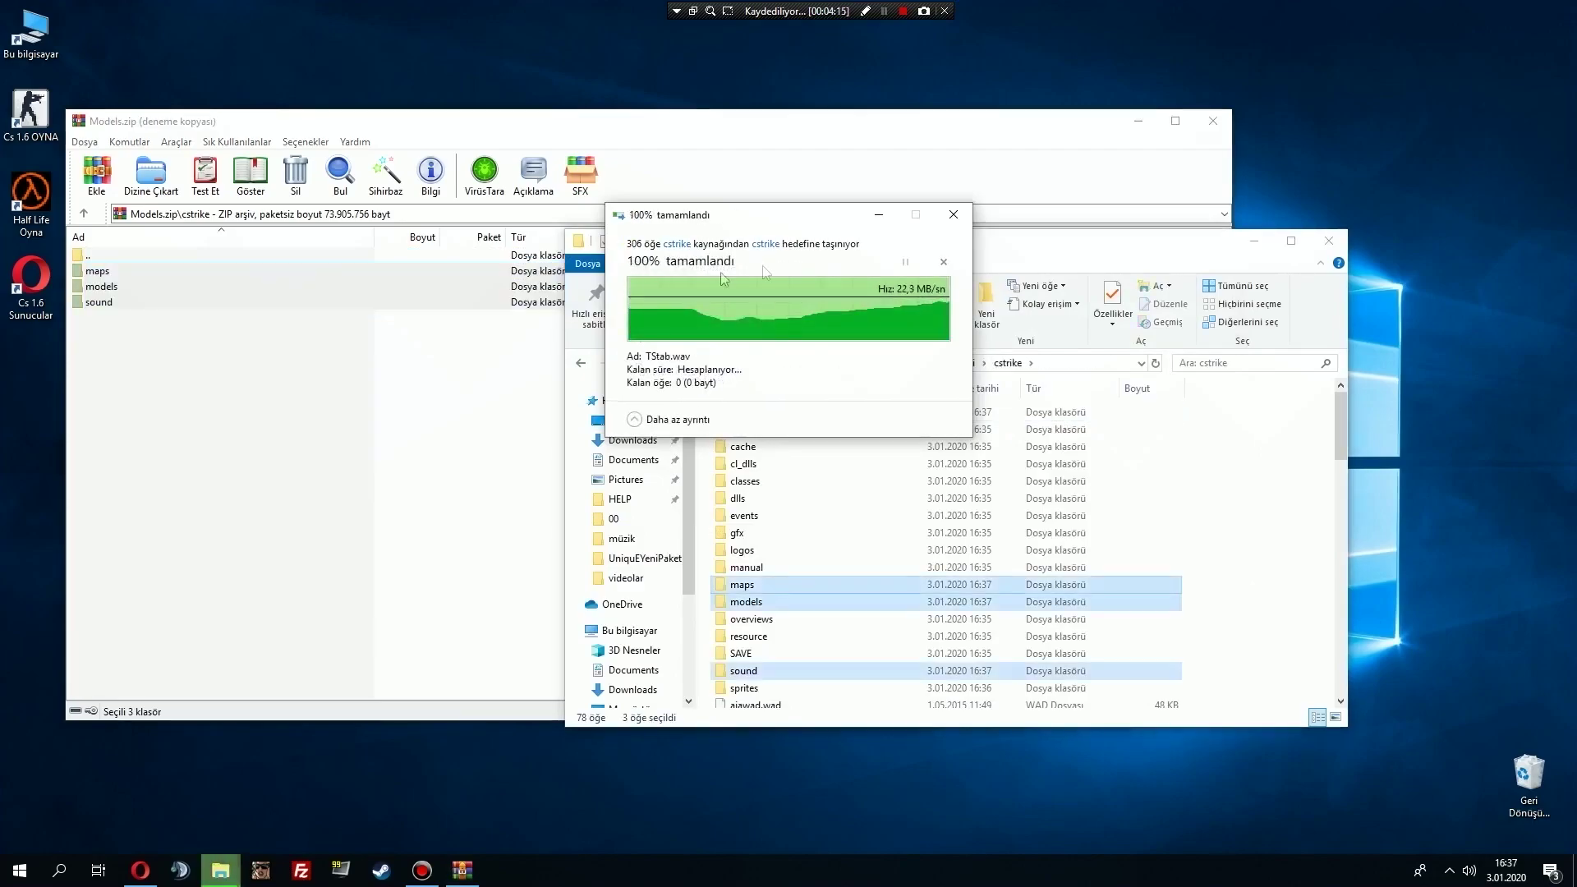
pyautogui.click(1221, 119)
# Launch hlds.exe from the game folder and configure the server with the jail_buyukisyan_v1 map and the name qweqweqwqw.
pyautogui.press('BackSpace')
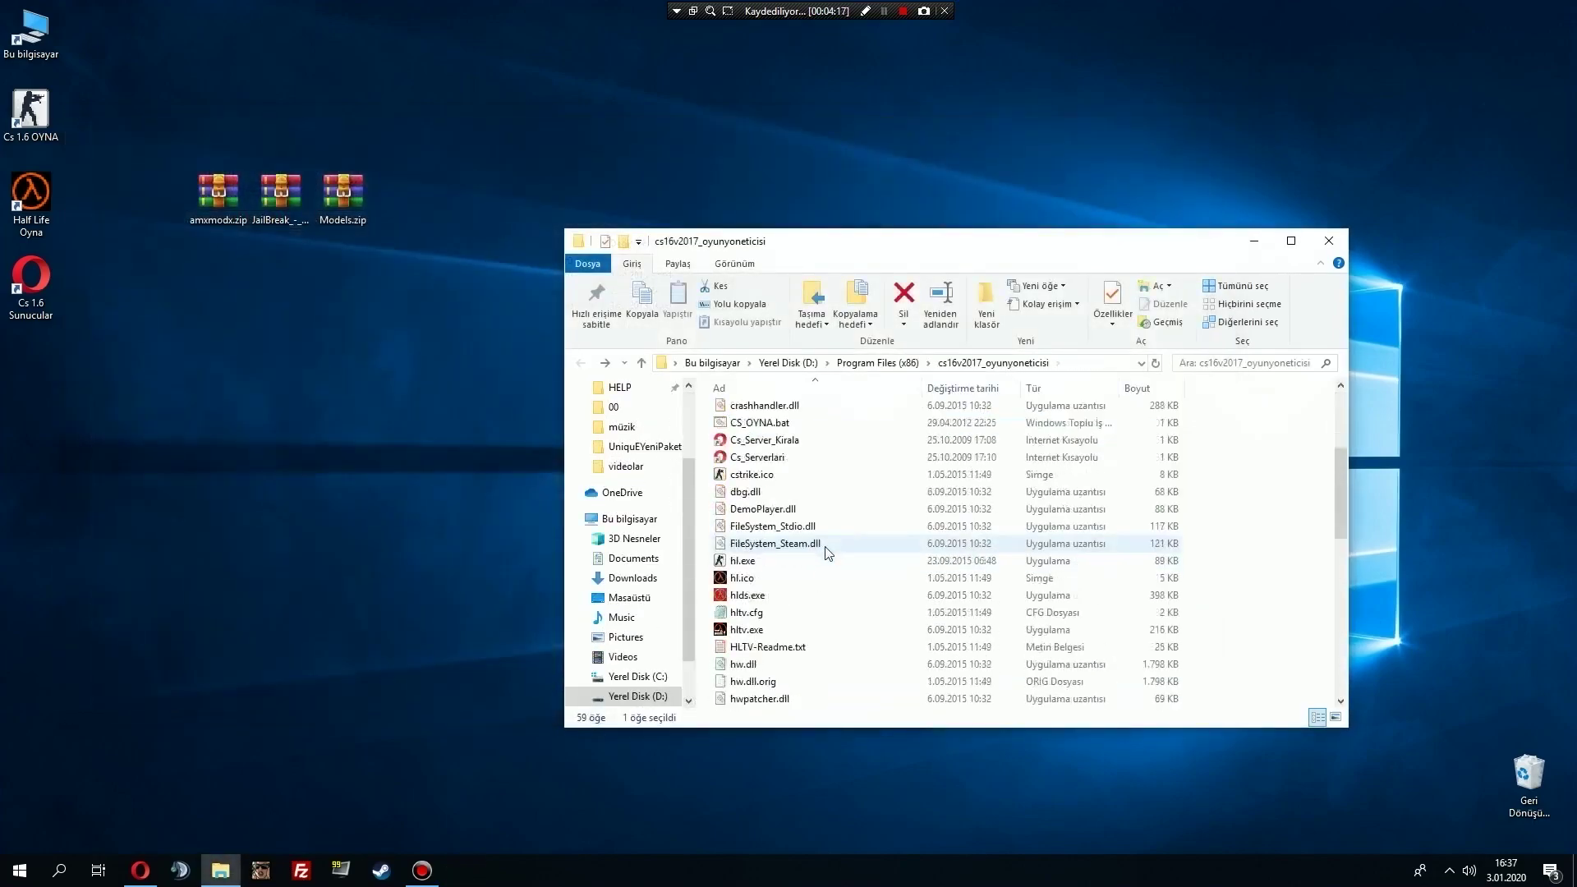
pyautogui.doubleClick(782, 598)
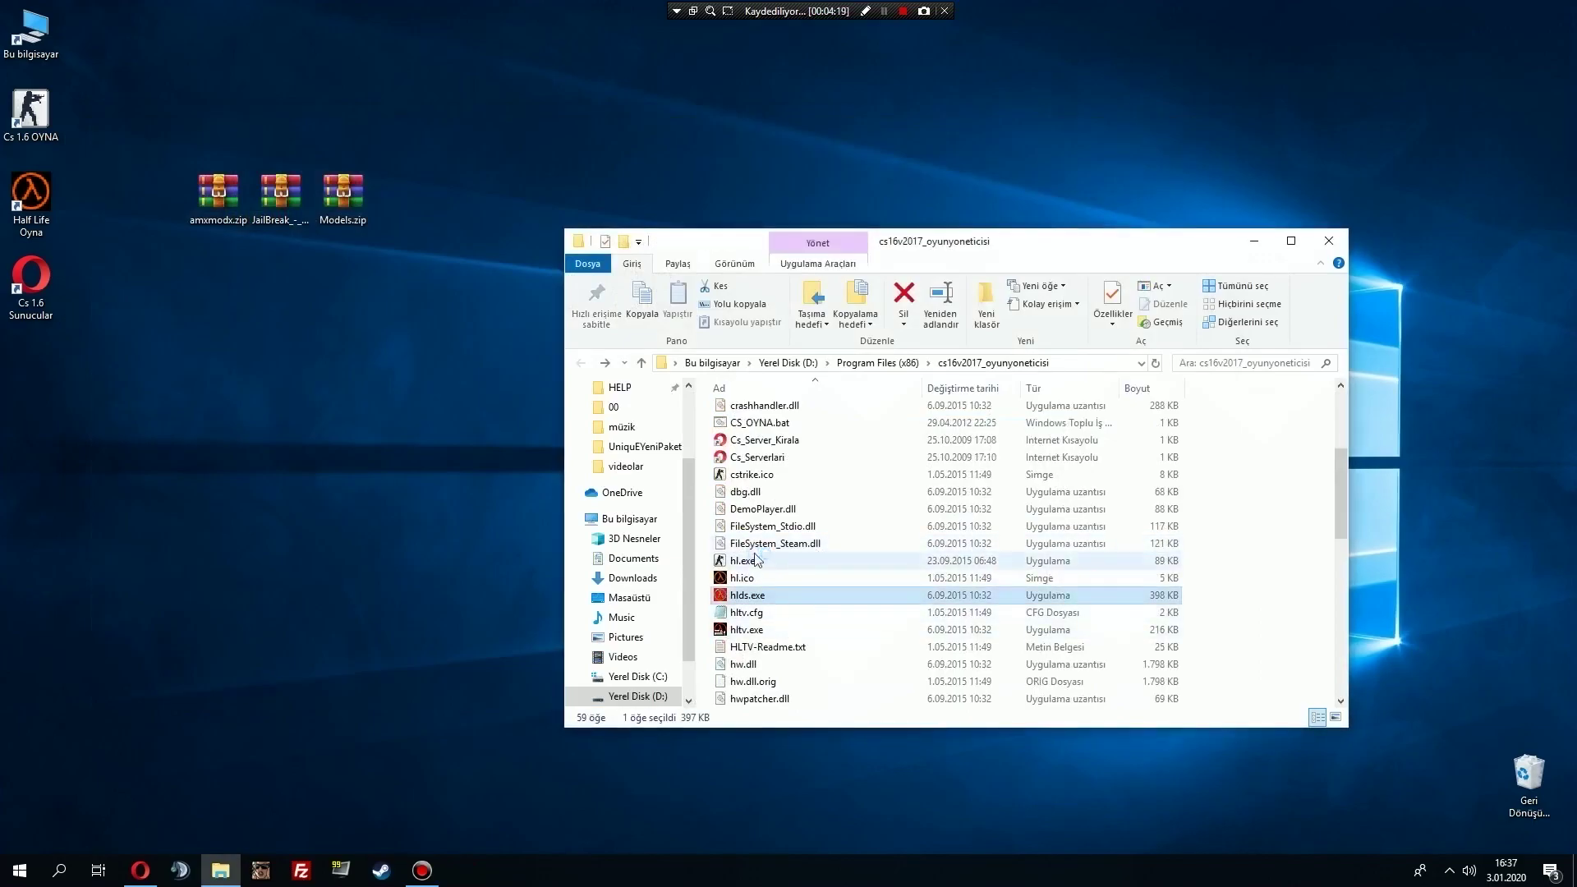
pyautogui.click(488, 261)
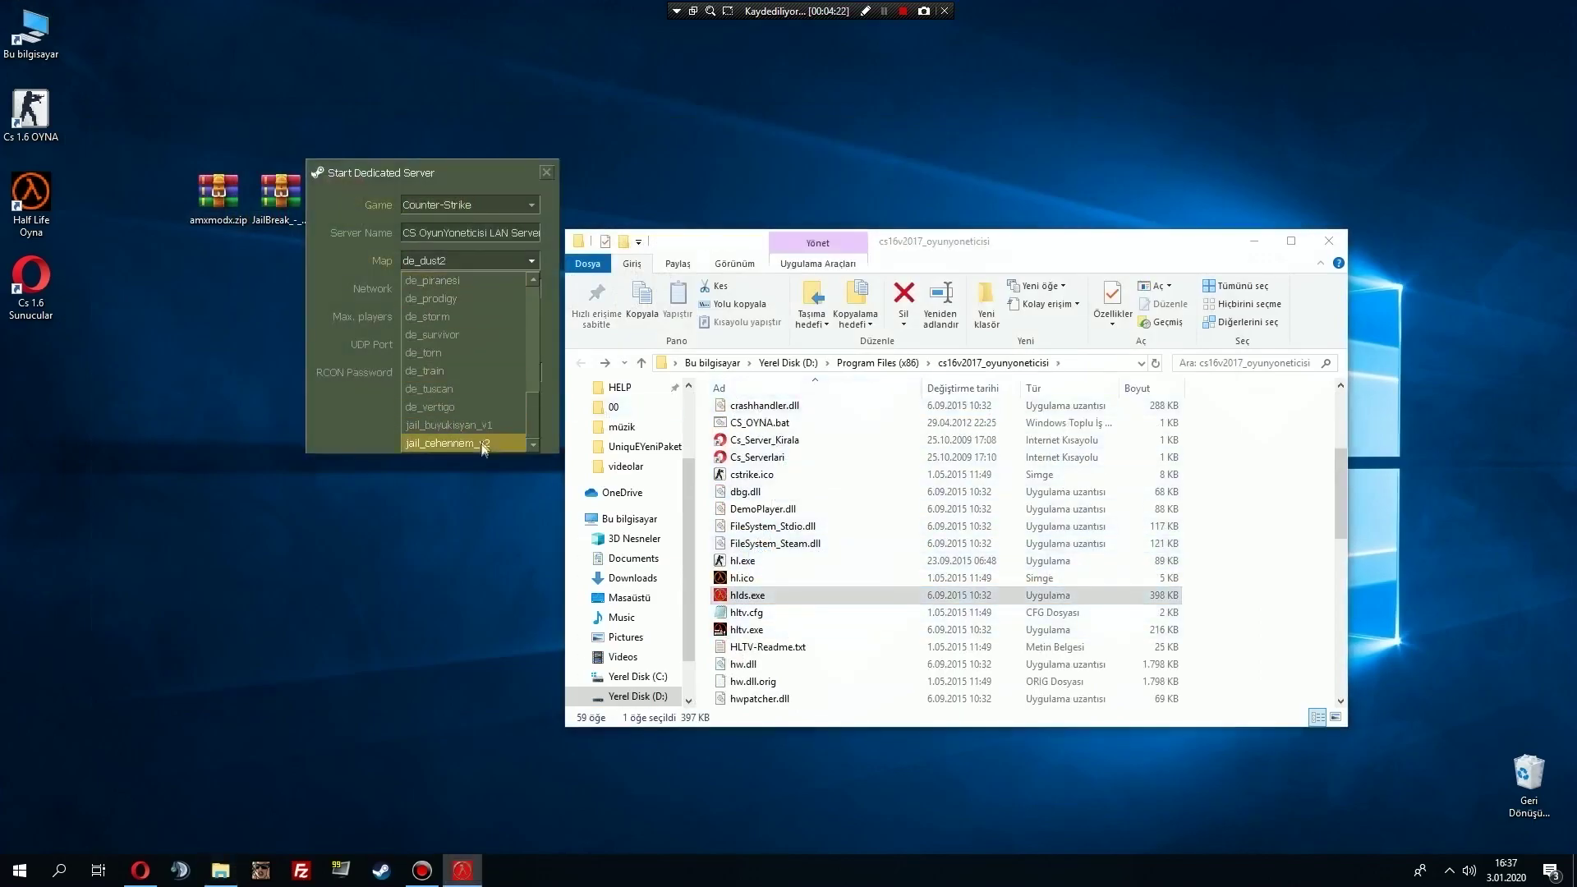
pyautogui.click(477, 424)
pyautogui.moveTo(512, 237); pyautogui.dragTo(295, 222)
pyautogui.press('BackSpace')
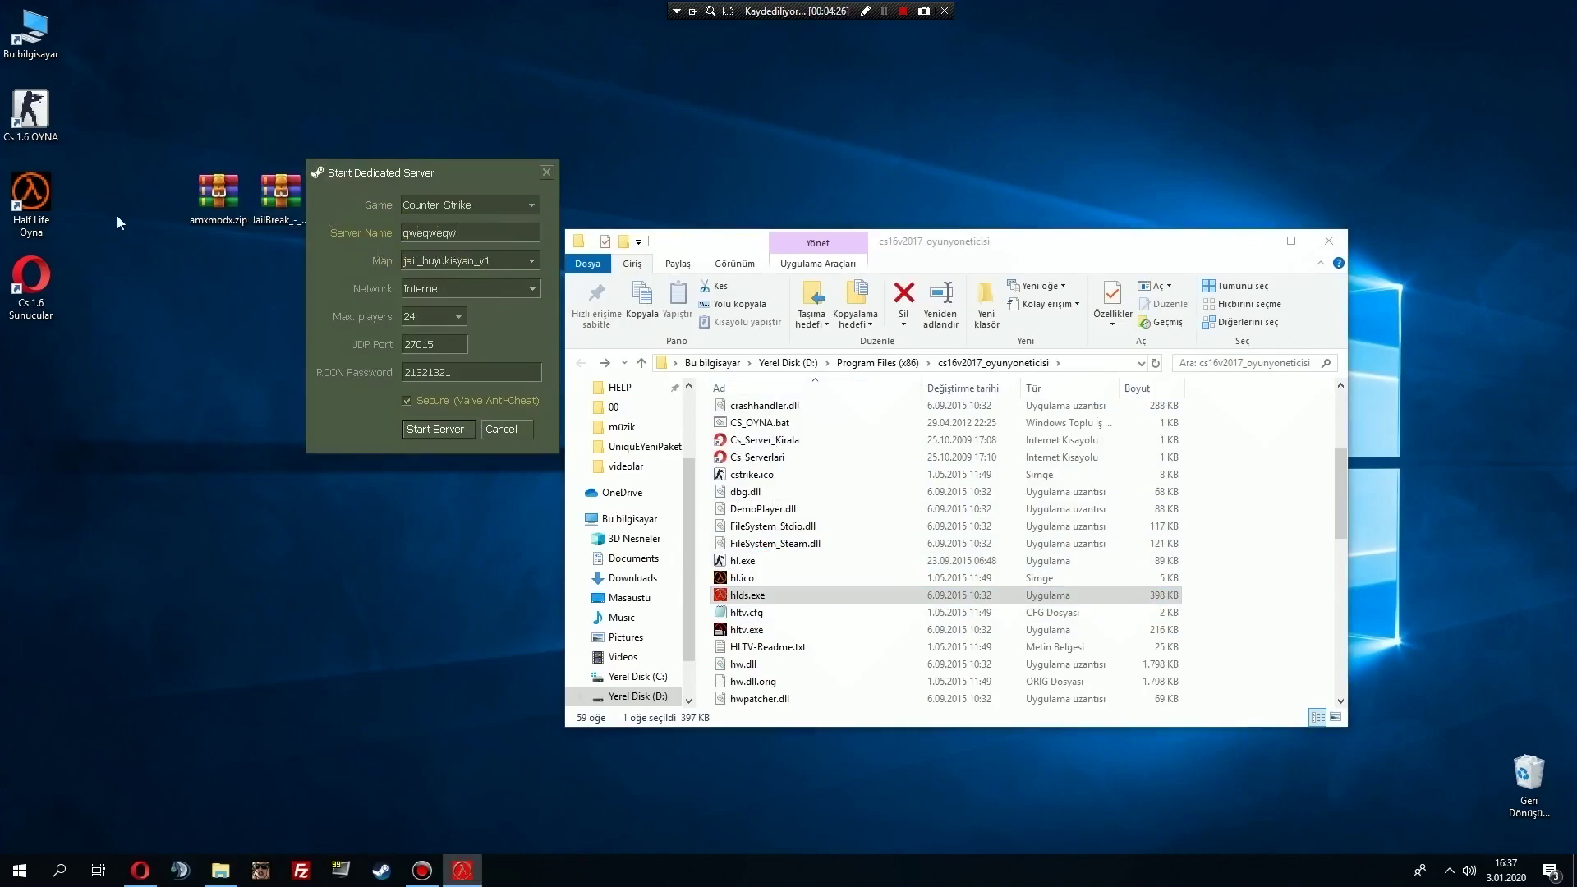
# Start the server with a maximum of 32 players and allow HLDS Launcher through the Windows firewall.
pyautogui.click(454, 321)
pyautogui.click(452, 398)
pyautogui.click(433, 430)
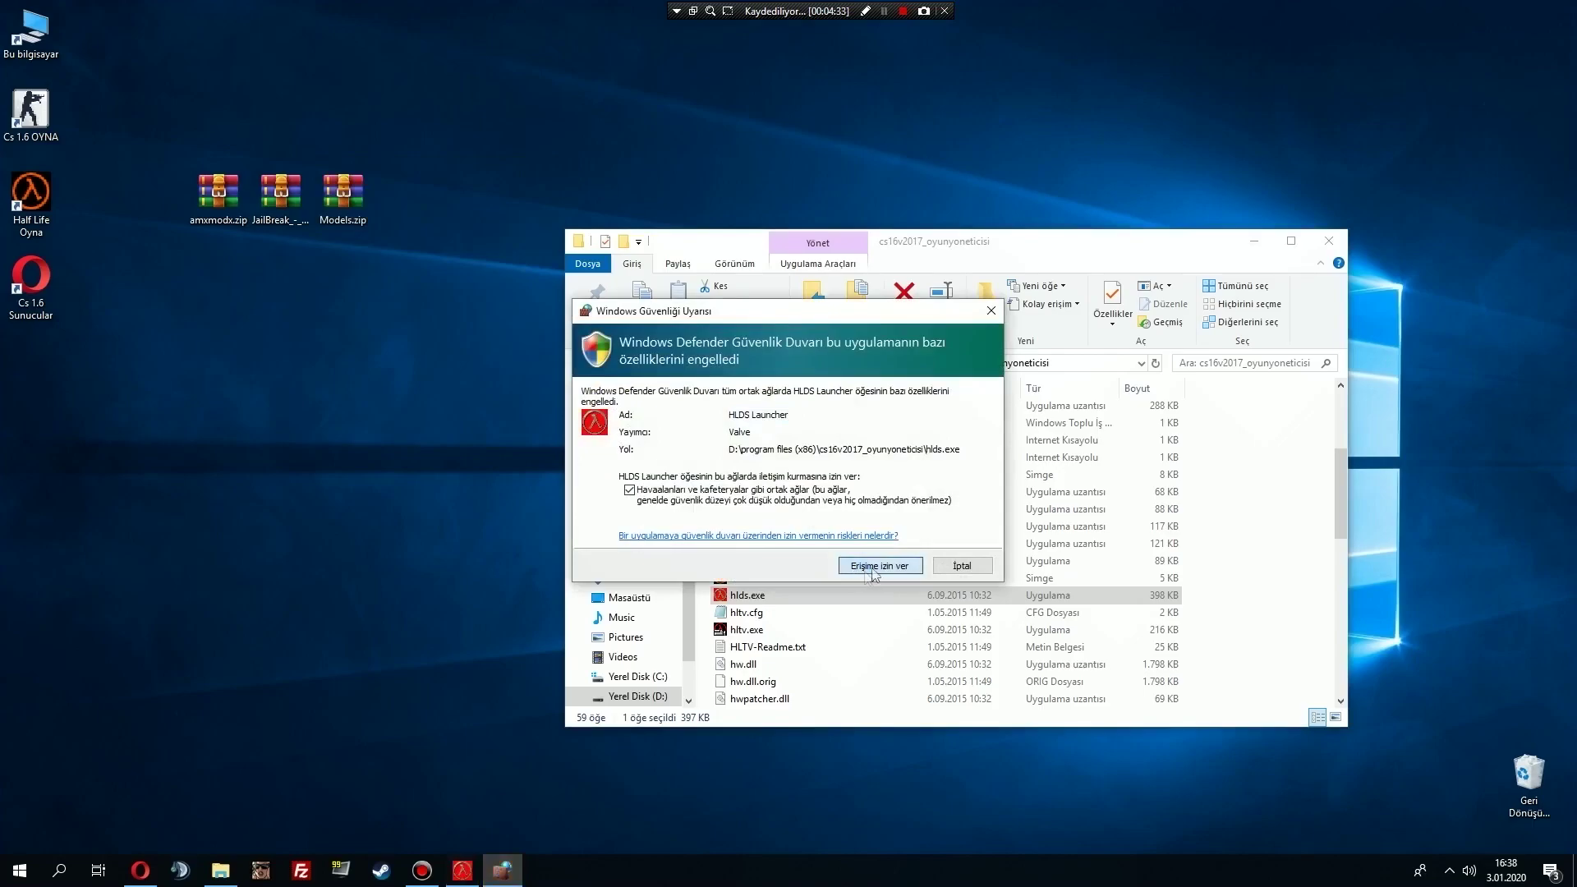
pyautogui.click(877, 566)
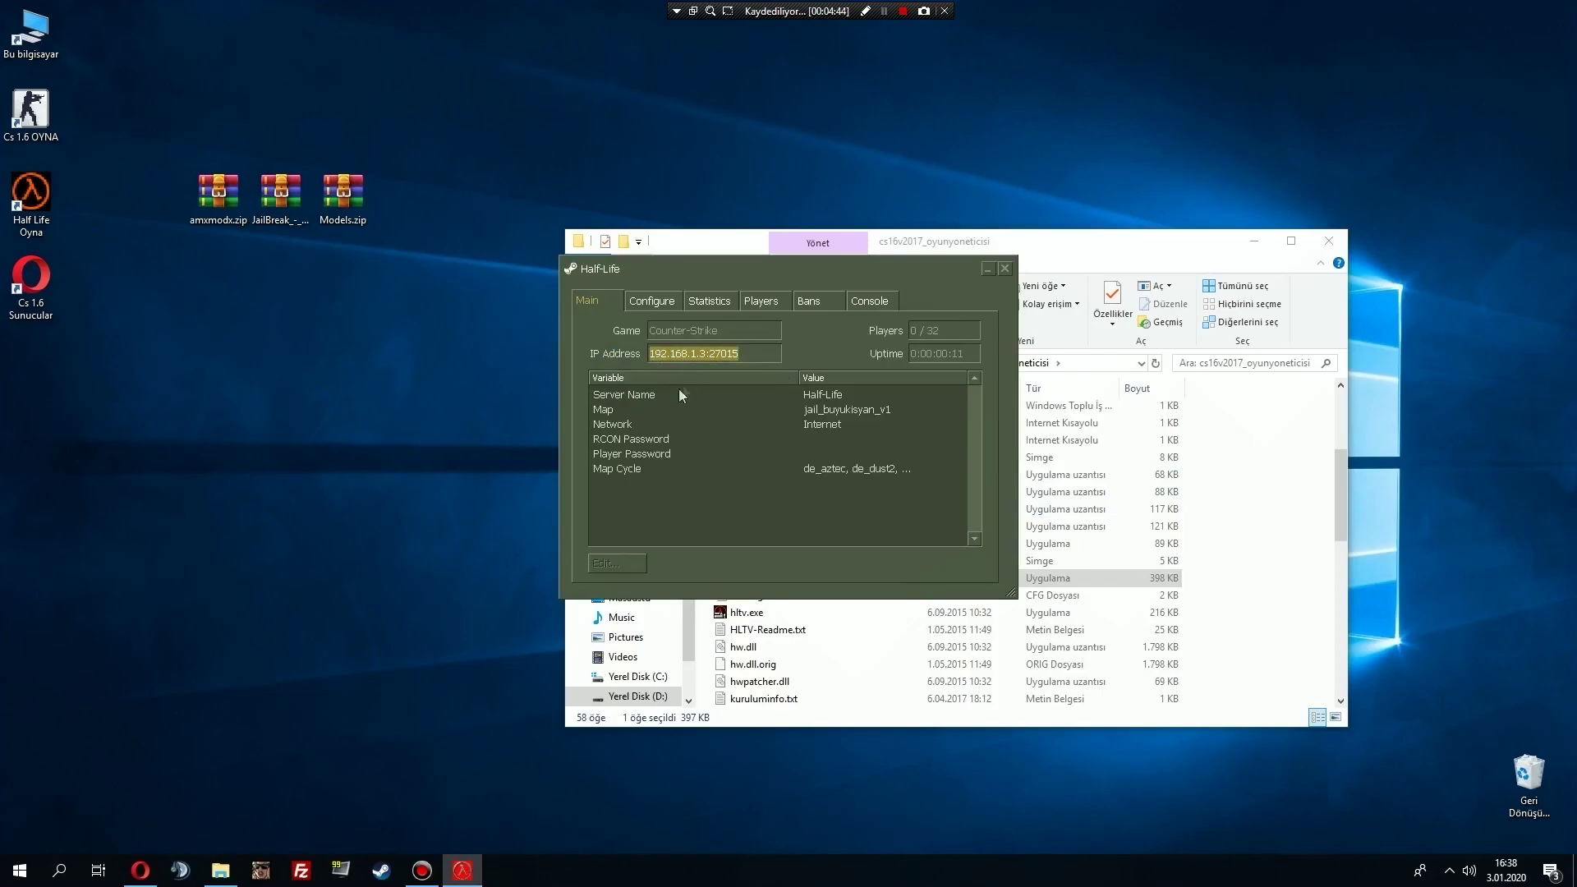
# Switch to Opera and load the server's address, 192.168.1.3:27015, in a new tab.
pyautogui.click(140, 871)
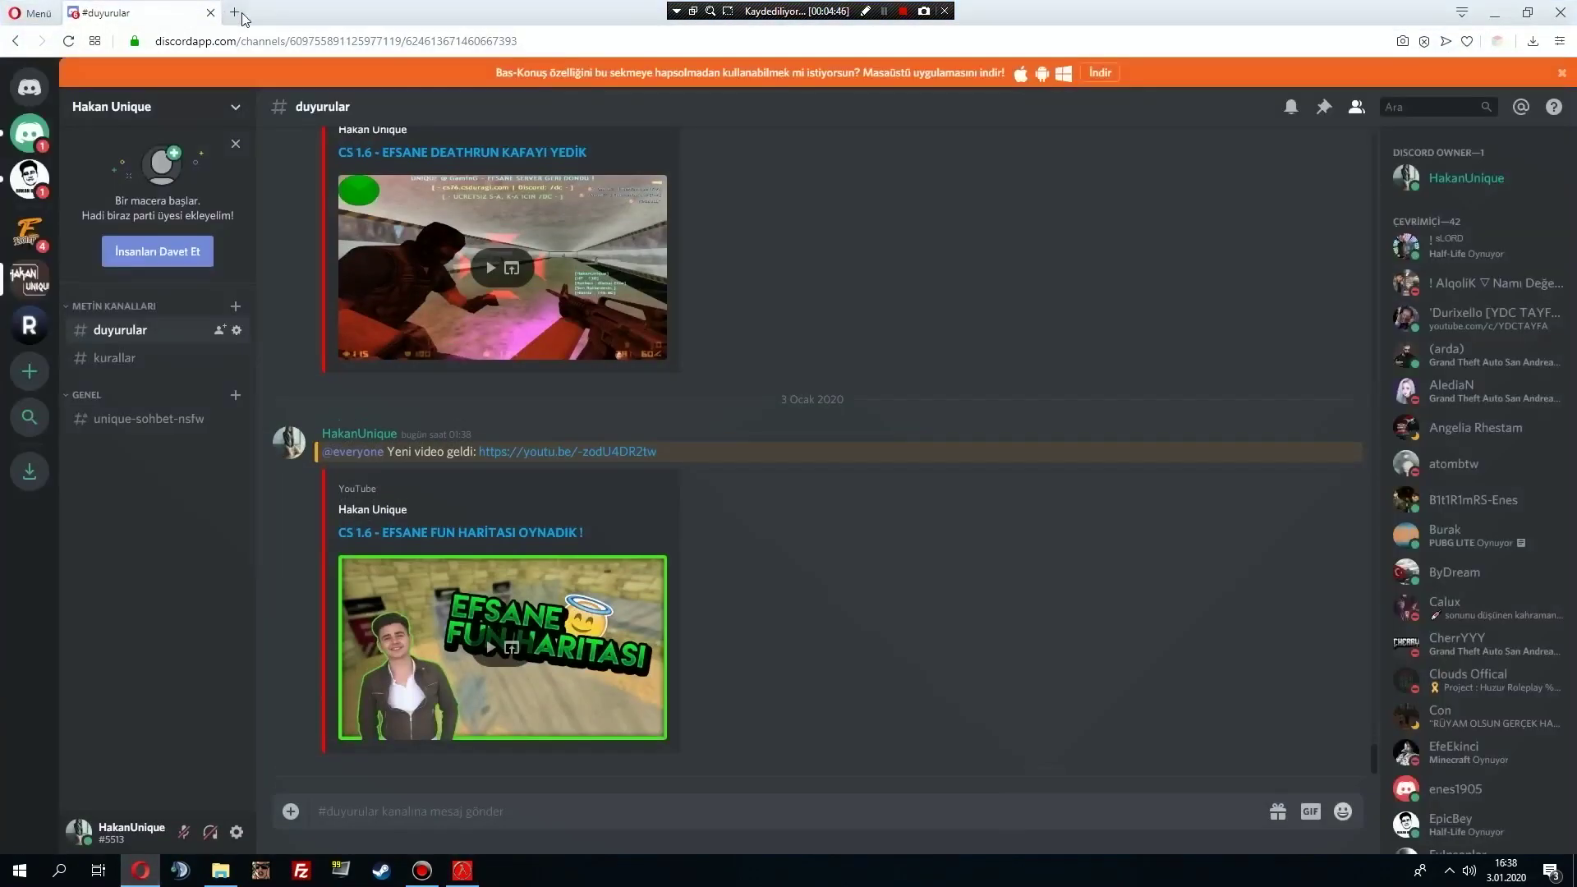
pyautogui.click(242, 13)
pyautogui.write('192.168.1.3:27015')
pyautogui.press('Return')
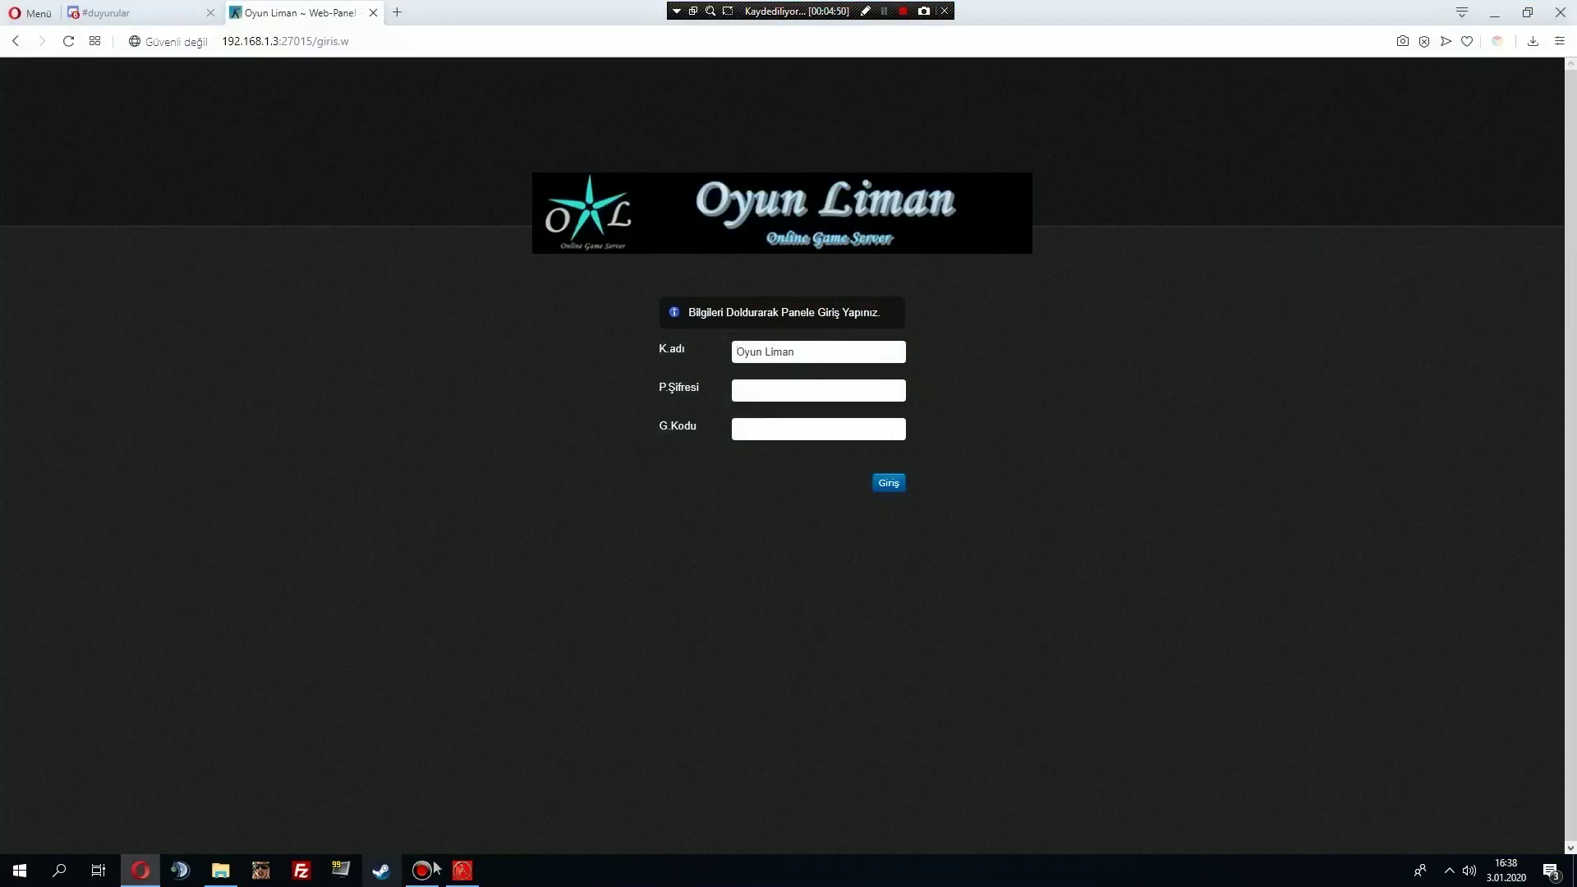
# Set a new RCON password in the server window and log in to the Oyun Liman web panel with the panel password.
pyautogui.click(463, 871)
pyautogui.doubleClick(705, 440)
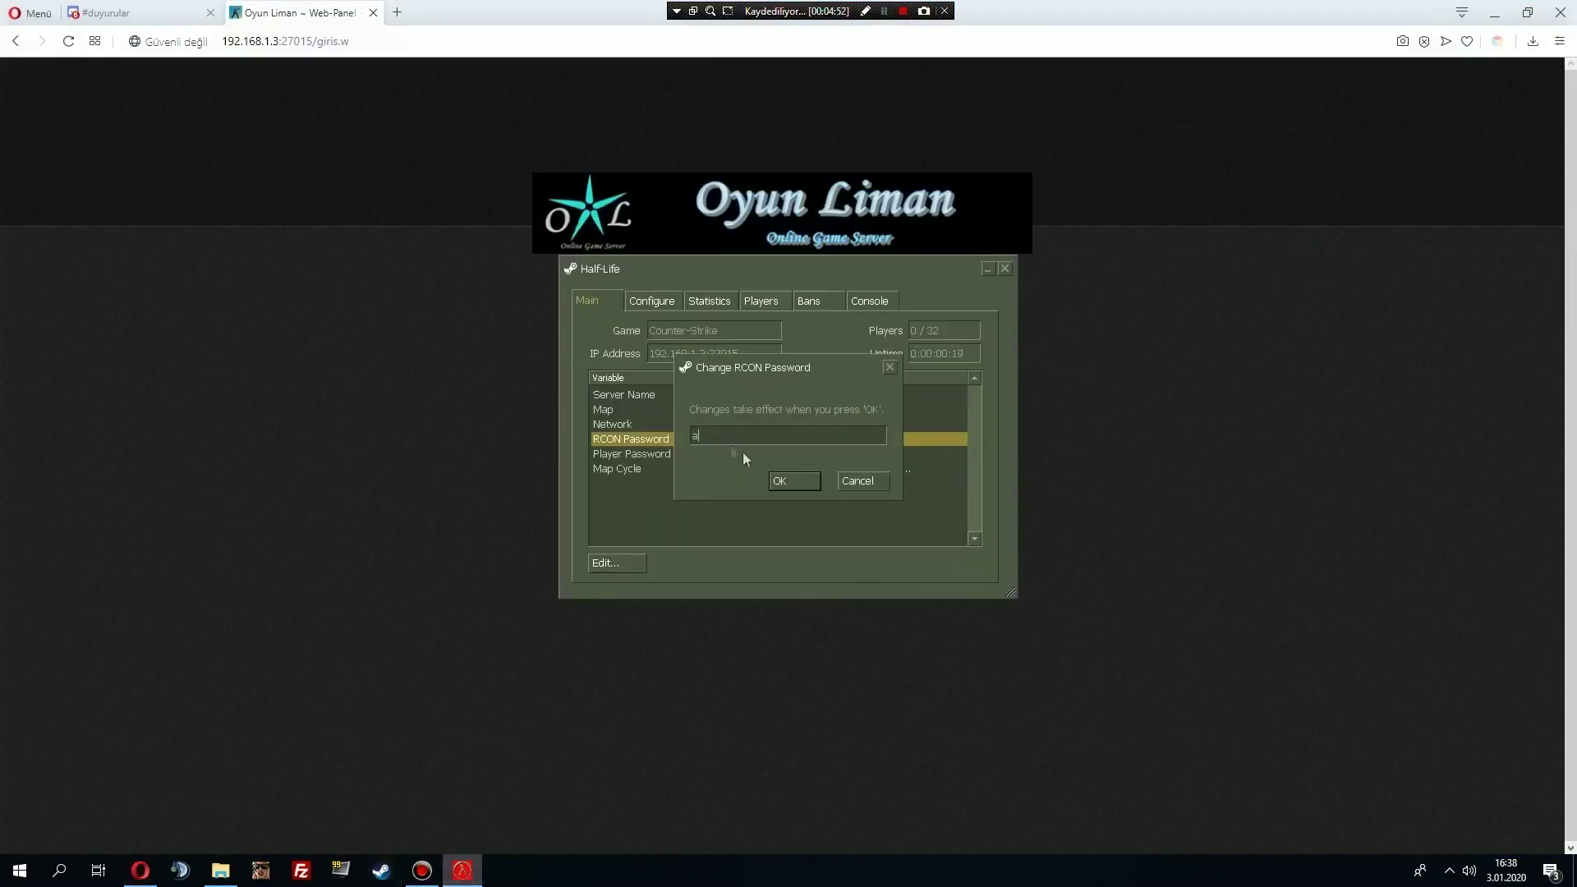
pyautogui.click(793, 482)
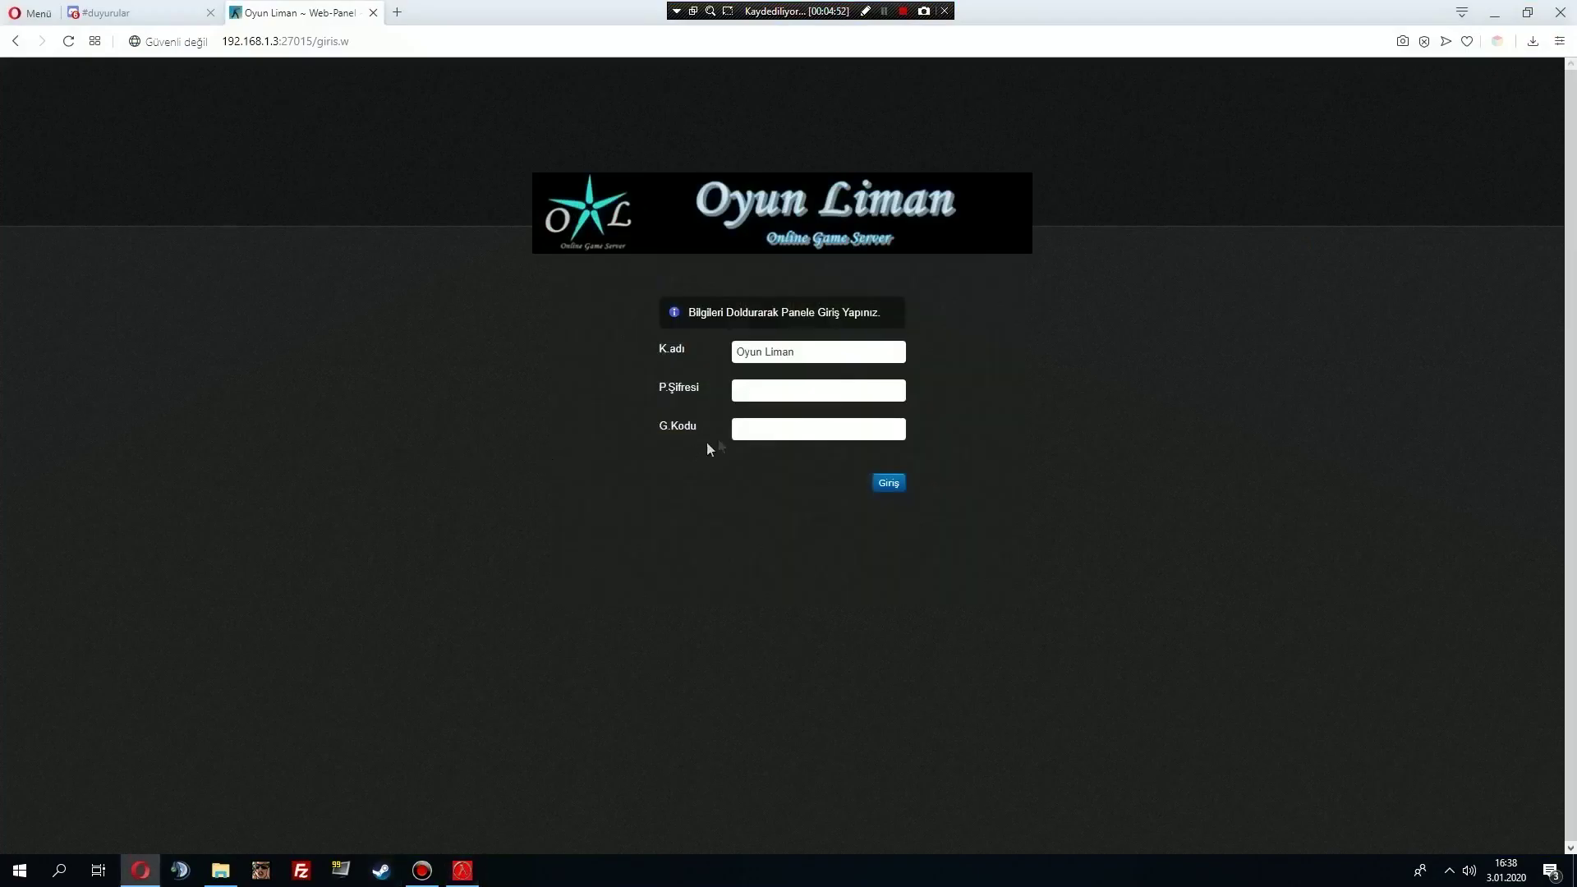
pyautogui.click(775, 426)
pyautogui.click(799, 450)
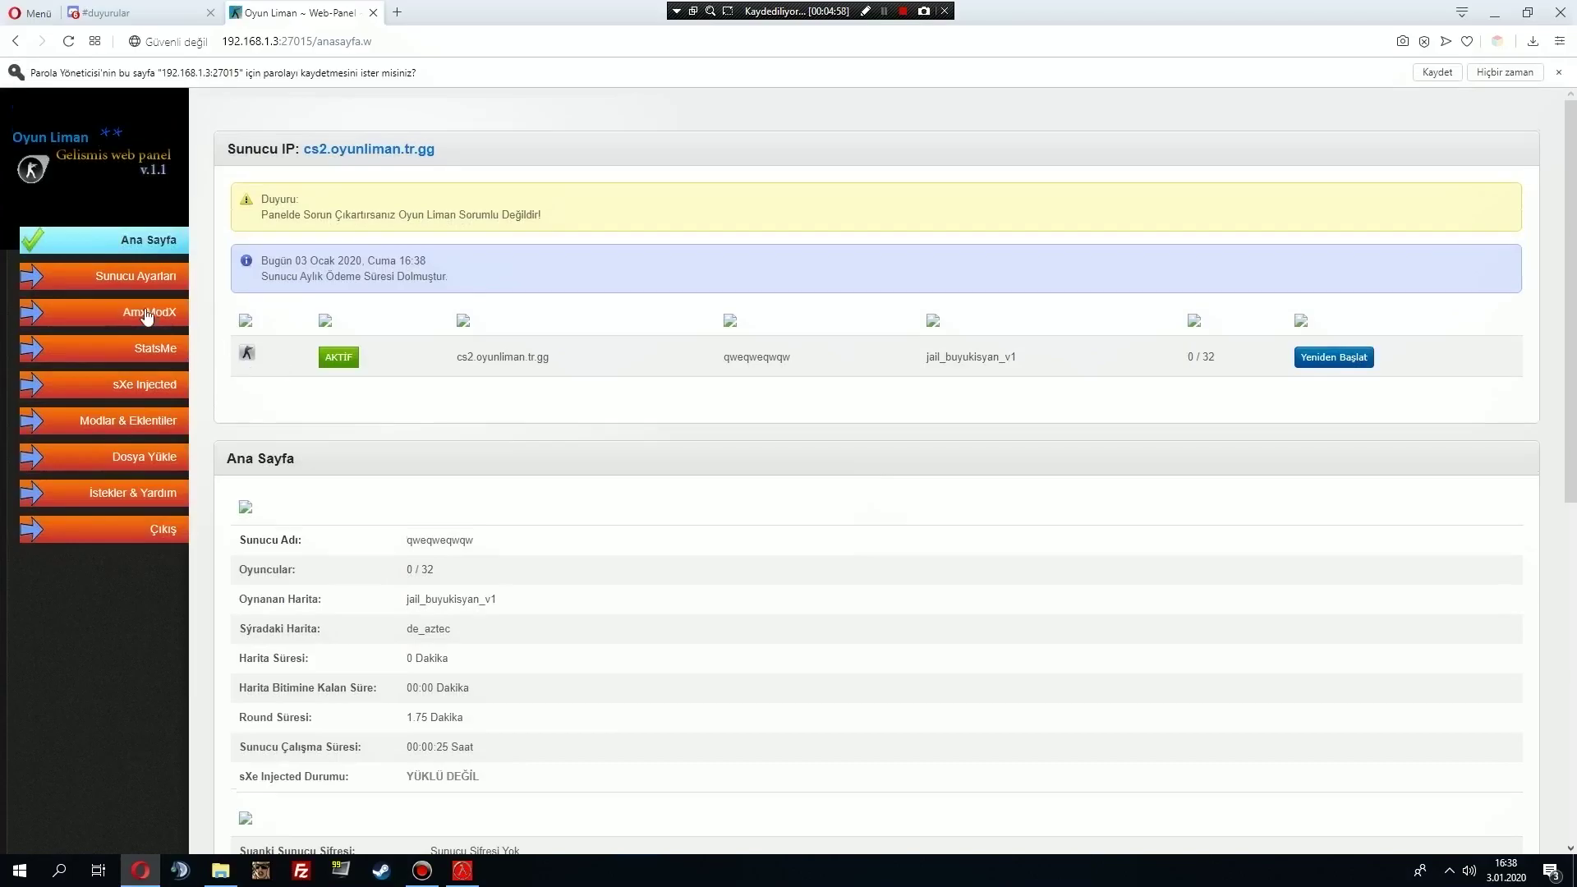
# View the web panel's AmxModX page for adding admins, return to its home page and minimize the browser.
pyautogui.click(147, 314)
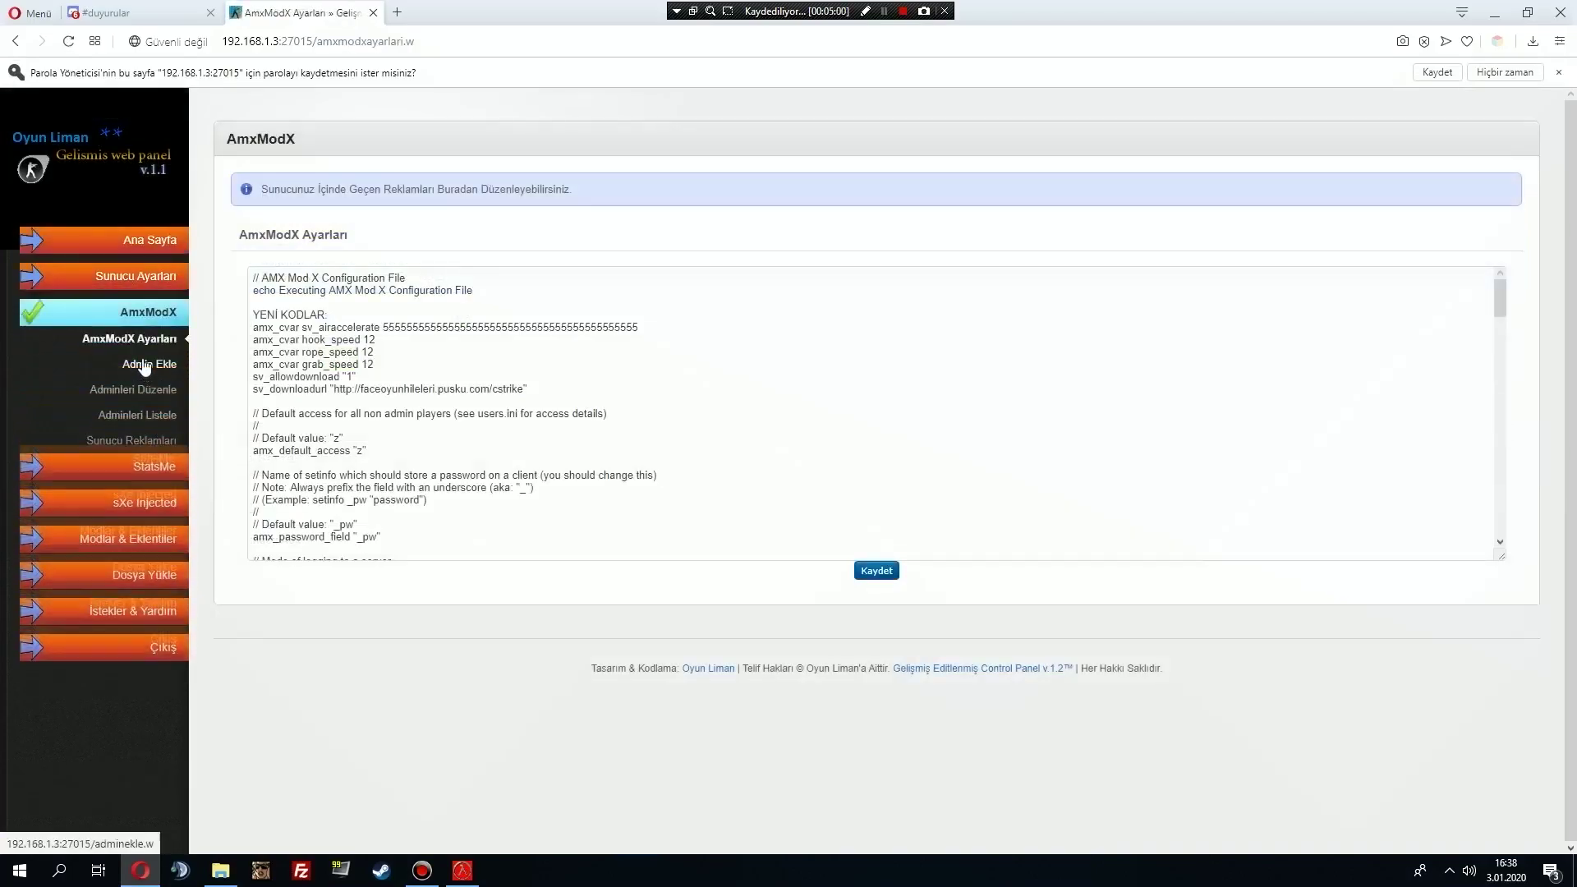
pyautogui.click(145, 364)
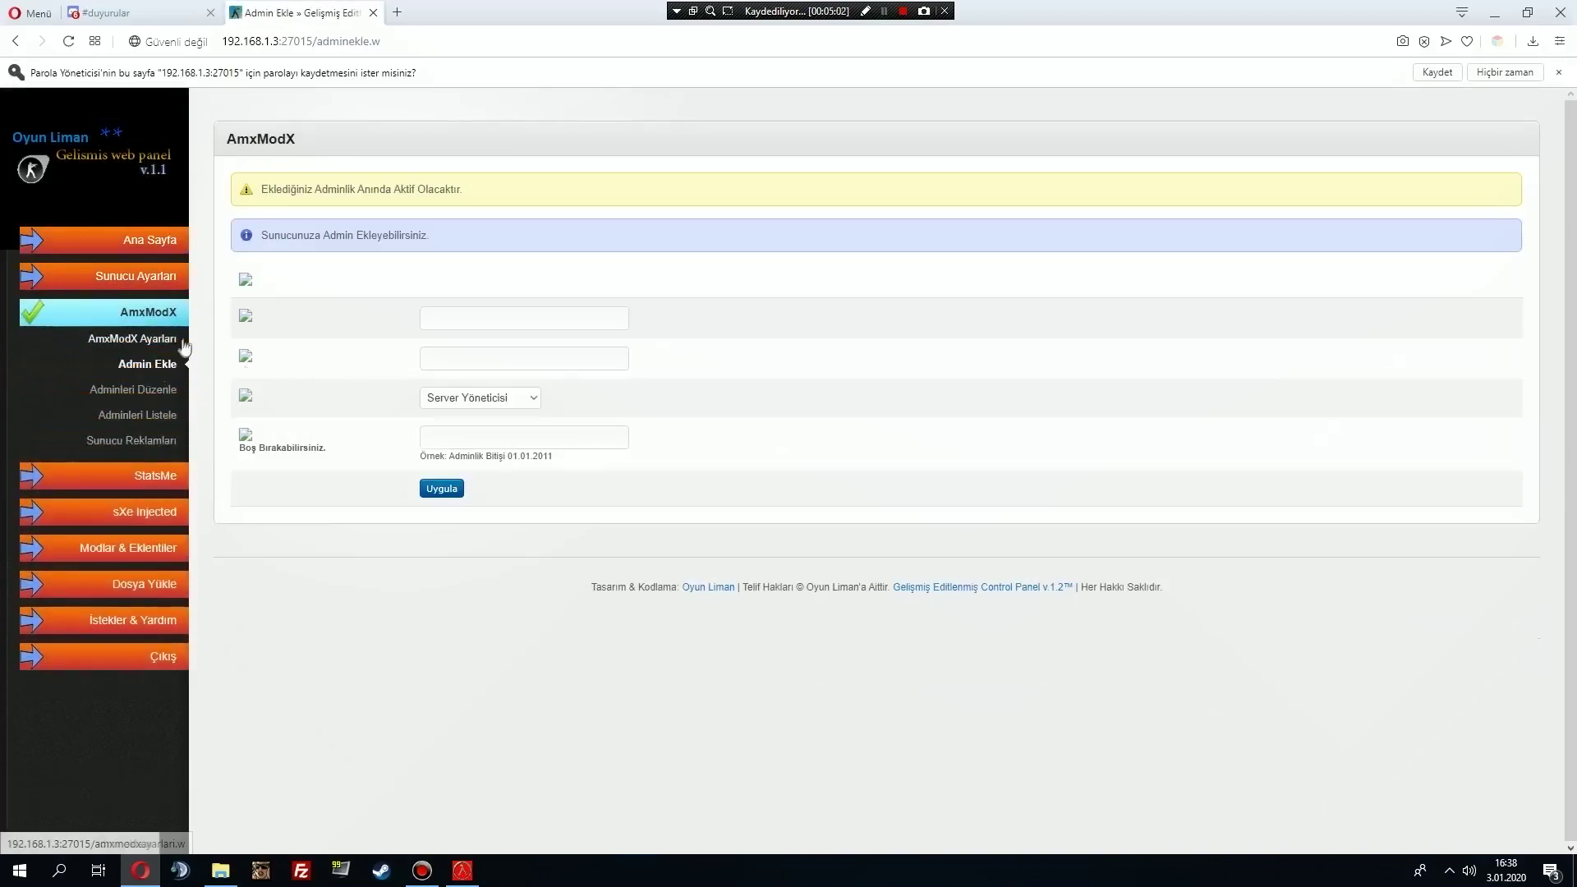
pyautogui.click(149, 251)
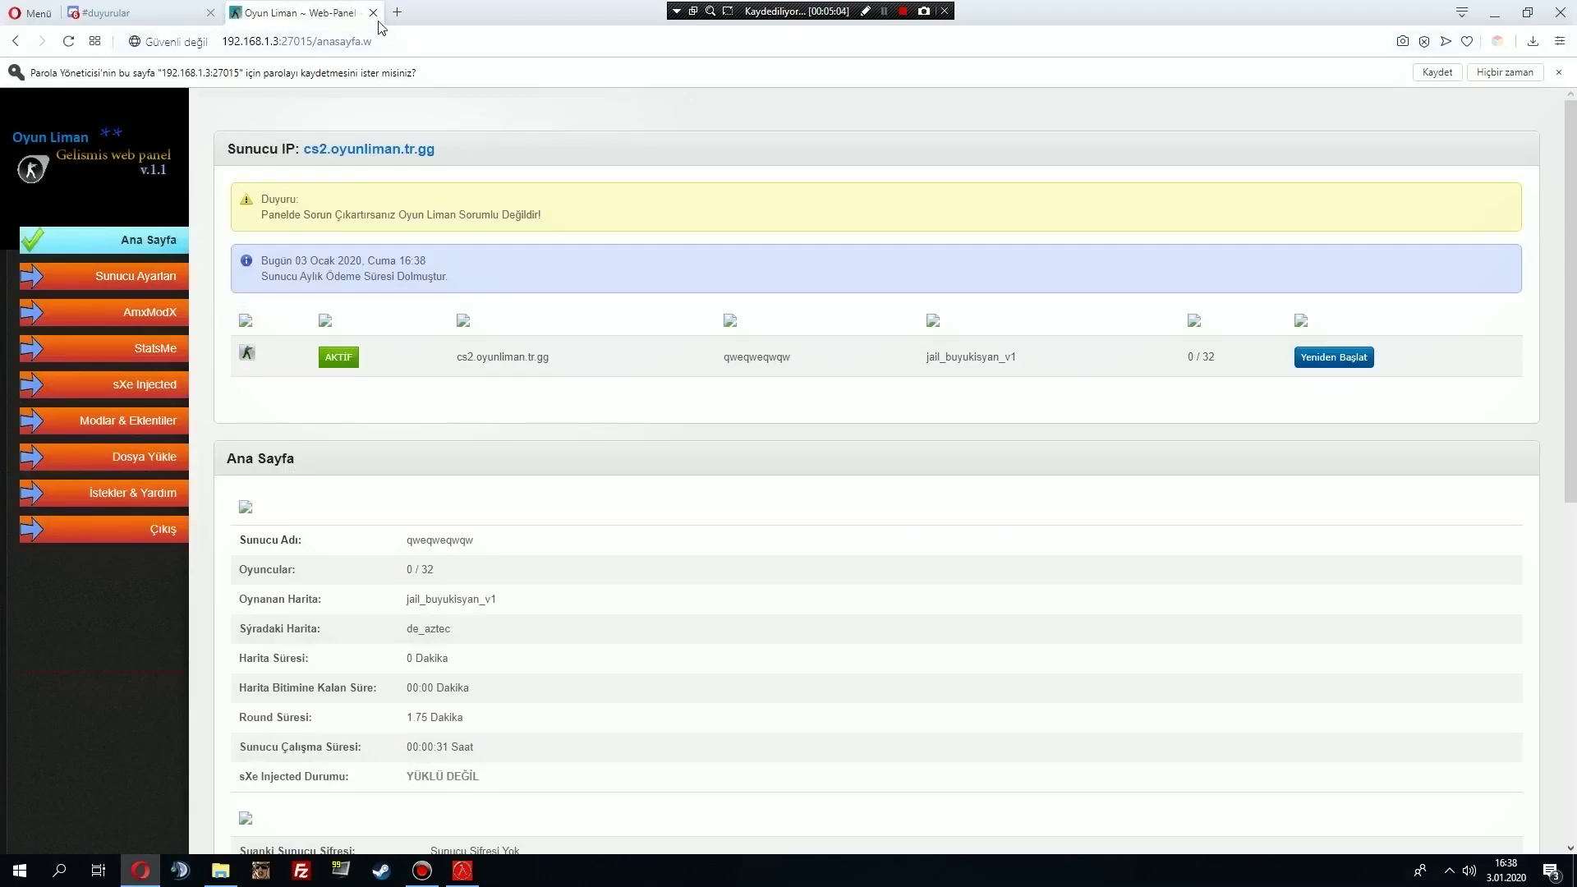
pyautogui.hotkey('ctrl', 'Tab')
pyautogui.click(1502, 14)
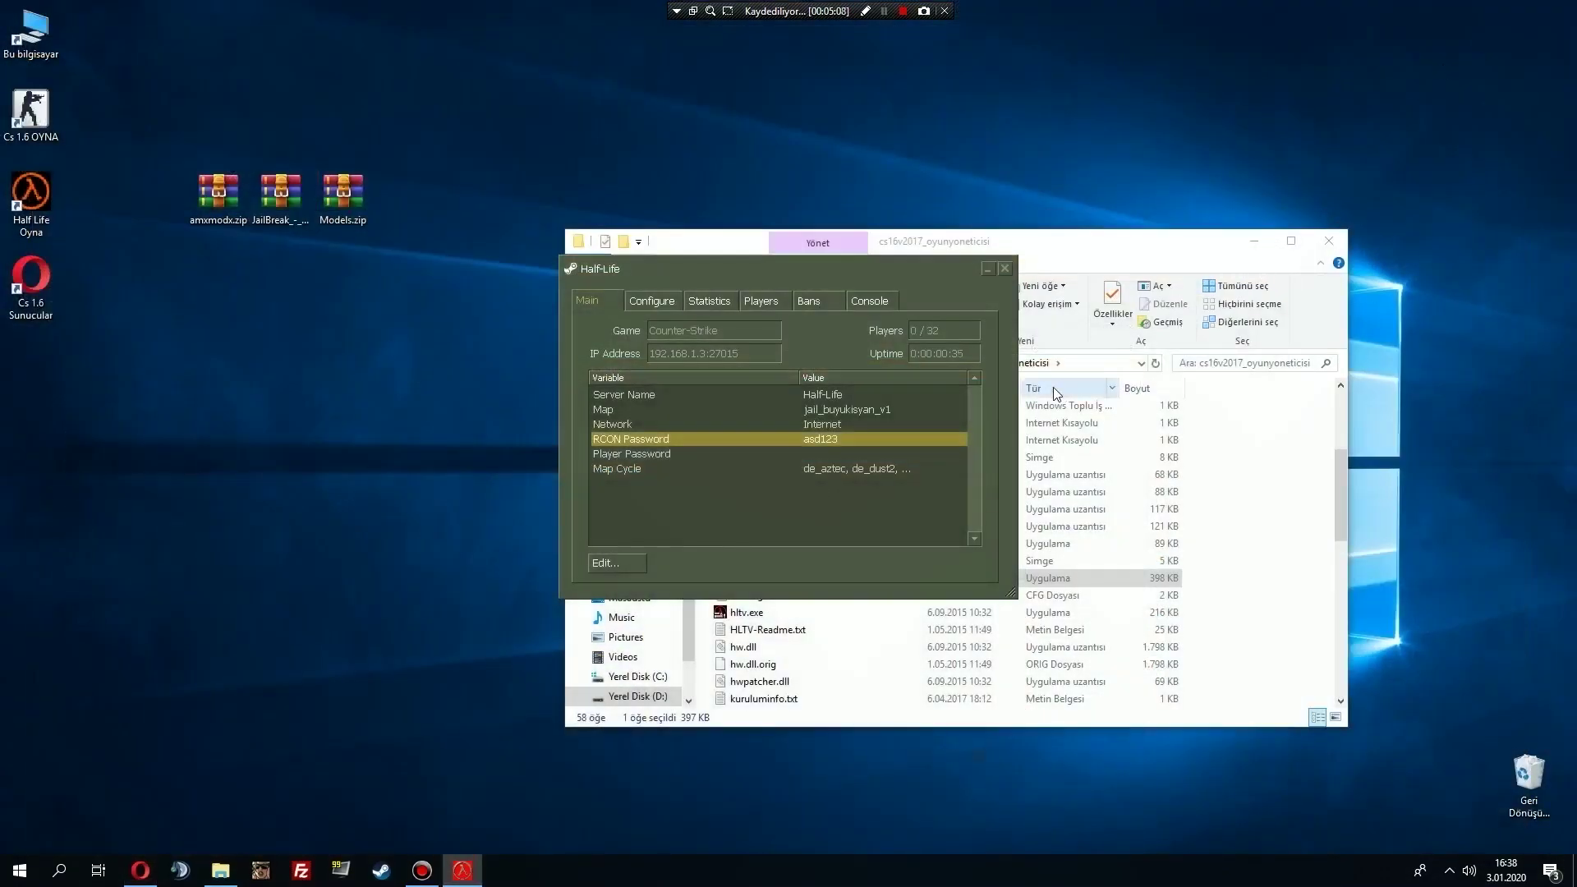
# Open the UniquEYeniPaket folder beside the server window and look through its .sma plugin files.
pyautogui.click(1056, 422)
pyautogui.click(434, 334)
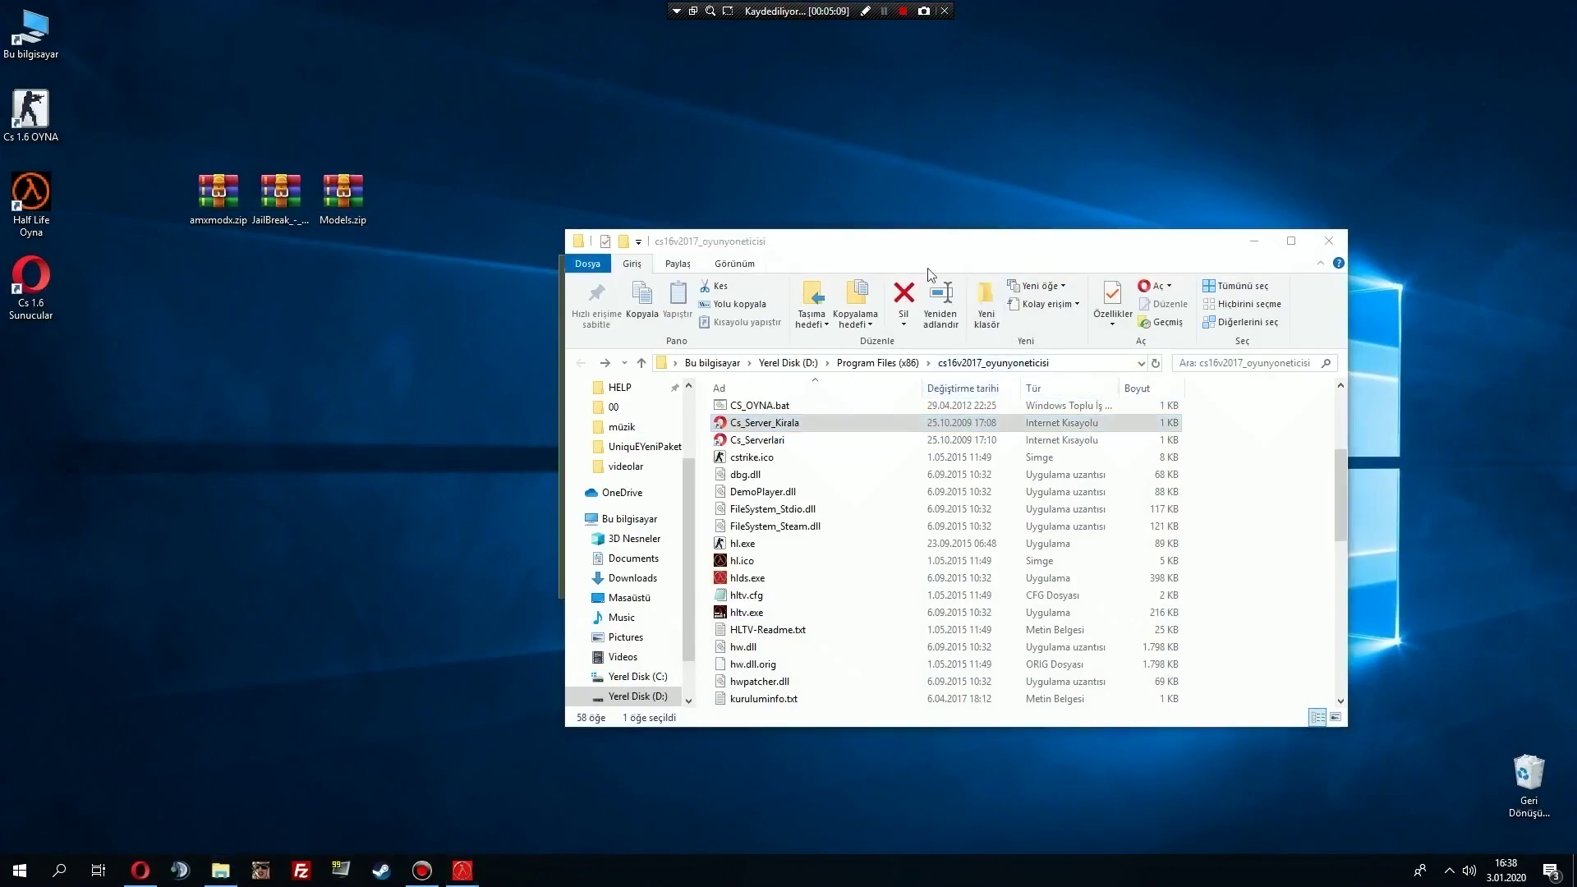
pyautogui.click(1255, 243)
pyautogui.moveTo(790, 275); pyautogui.dragTo(382, 334)
pyautogui.doubleClick(764, 360)
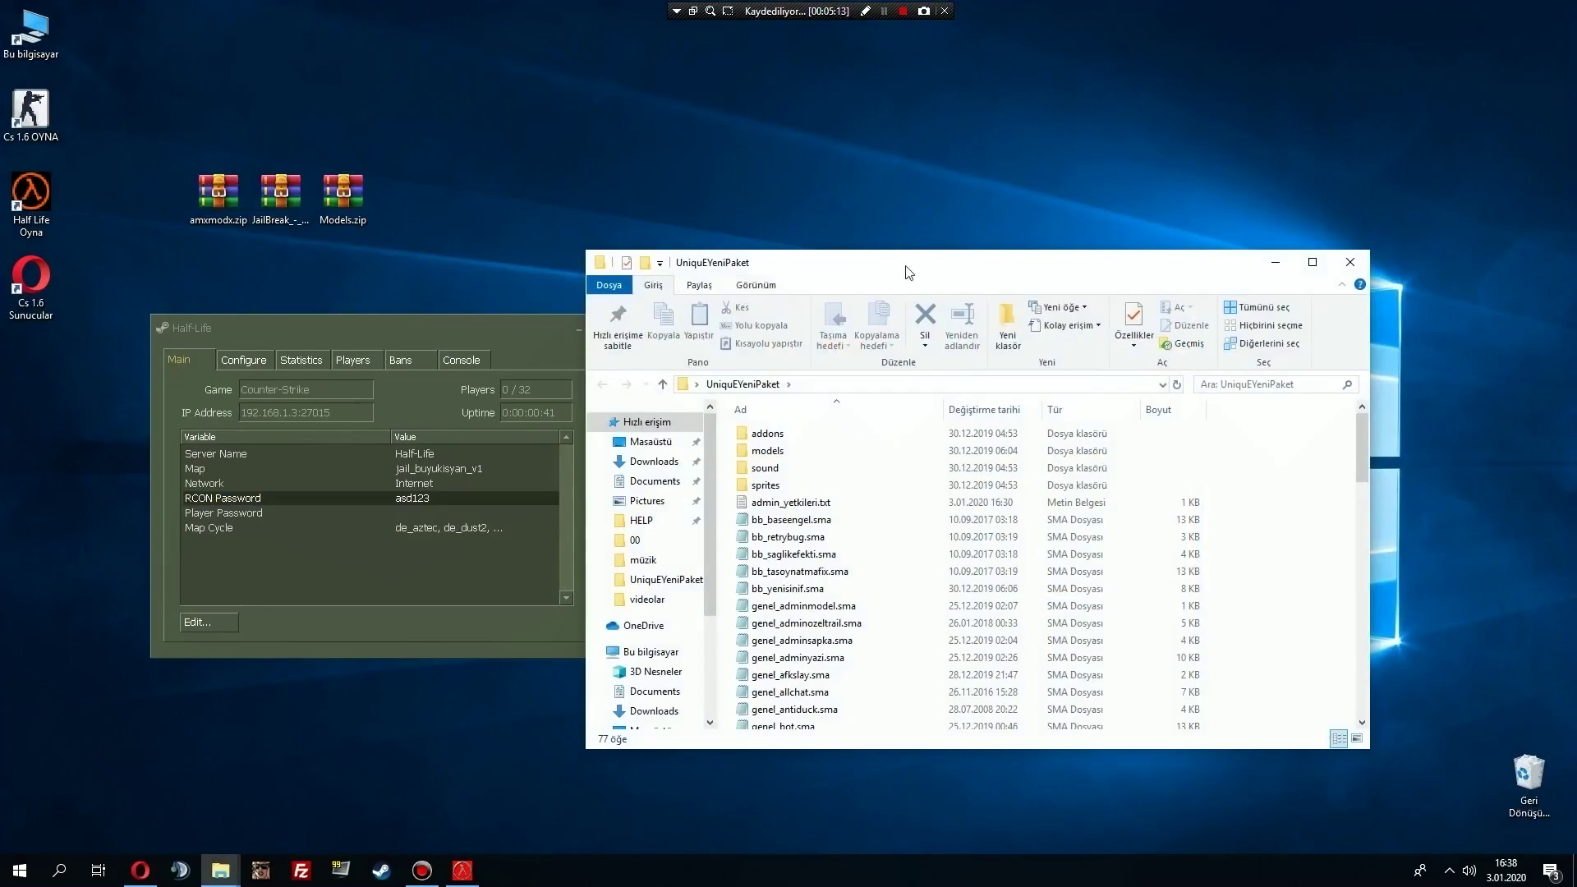
pyautogui.moveTo(908, 266); pyautogui.dragTo(955, 251)
pyautogui.moveTo(435, 331); pyautogui.dragTo(681, 145)
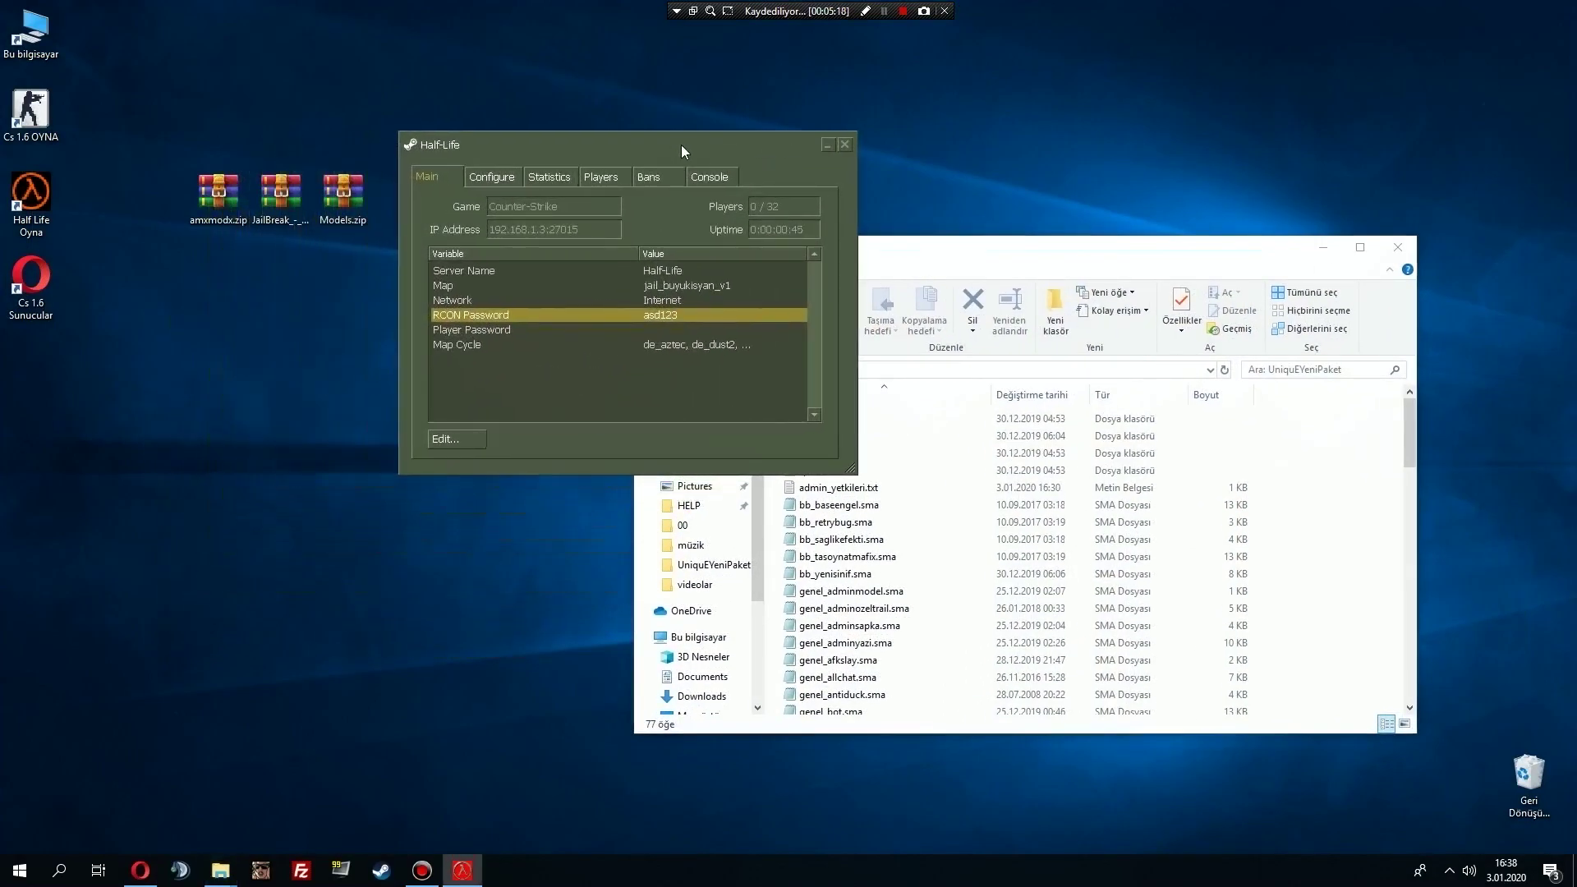
pyautogui.click(1059, 275)
pyautogui.scroll(-4, 994, 523)
pyautogui.scroll(2, 993, 518)
pyautogui.click(559, 405)
pyautogui.click(1012, 566)
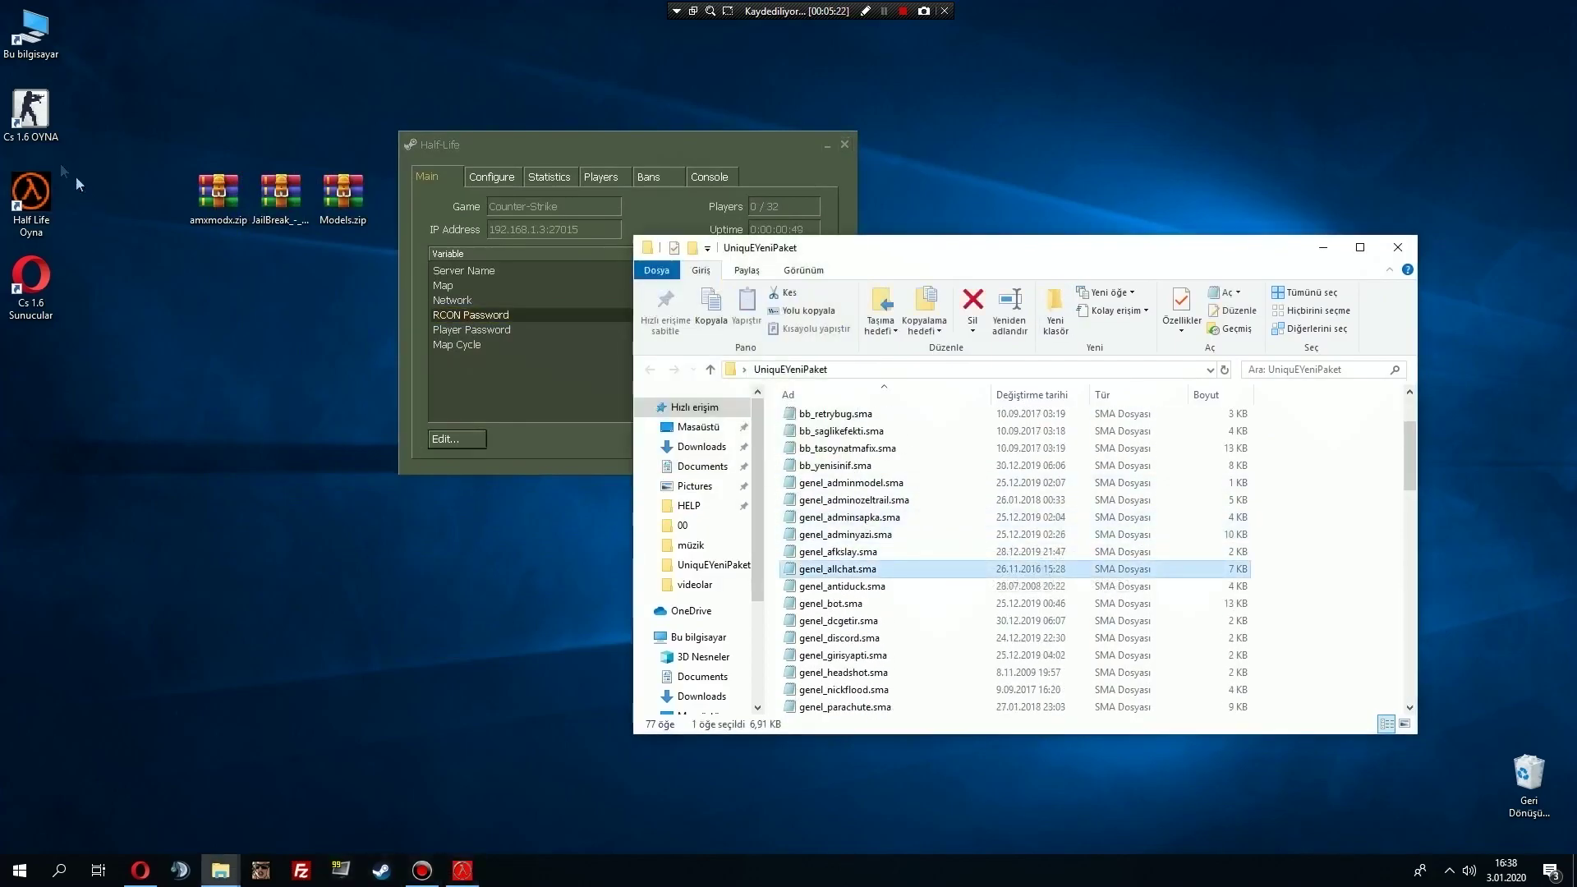
# Open the file location of the Cs 1.6 OYNA shortcut and view Steam's tray menu.
pyautogui.rightClick(39, 133)
pyautogui.click(115, 164)
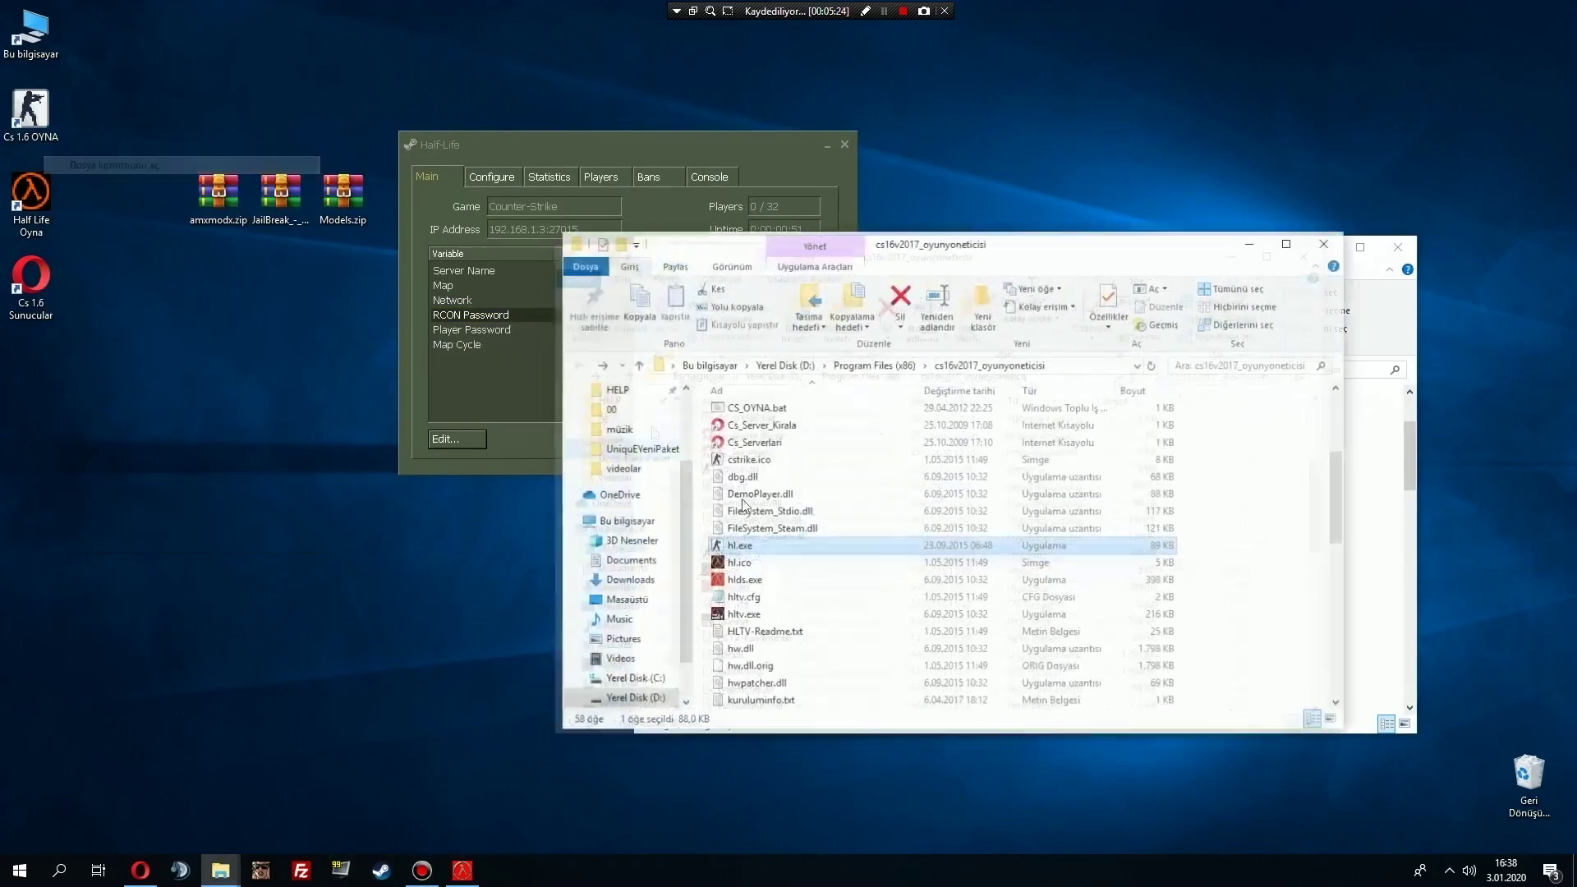
pyautogui.click(1450, 871)
pyautogui.rightClick(1483, 809)
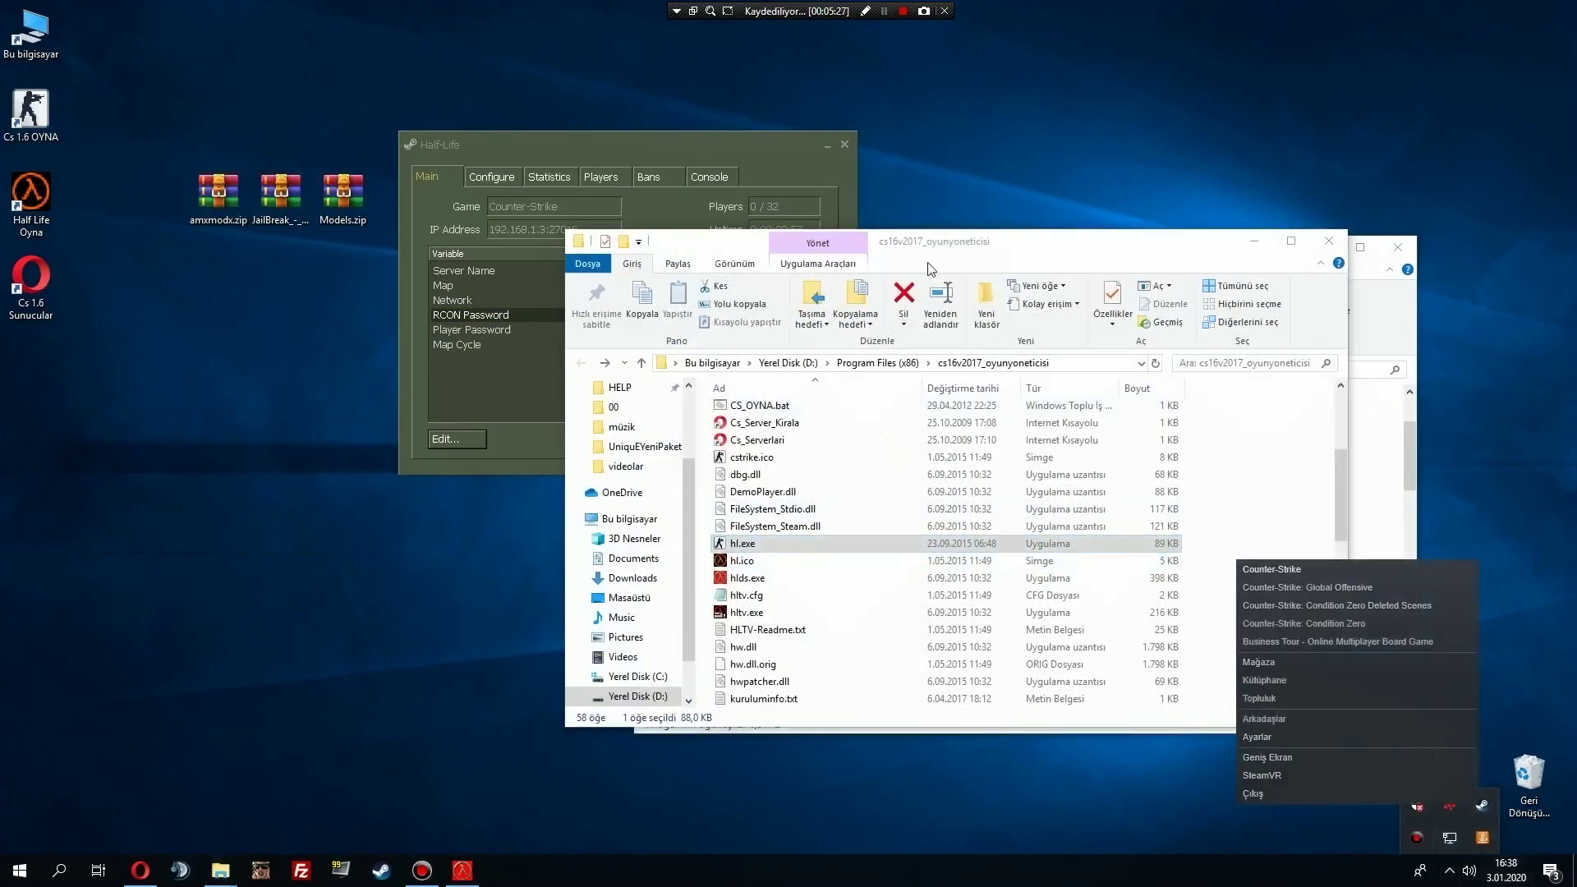
pyautogui.click(920, 55)
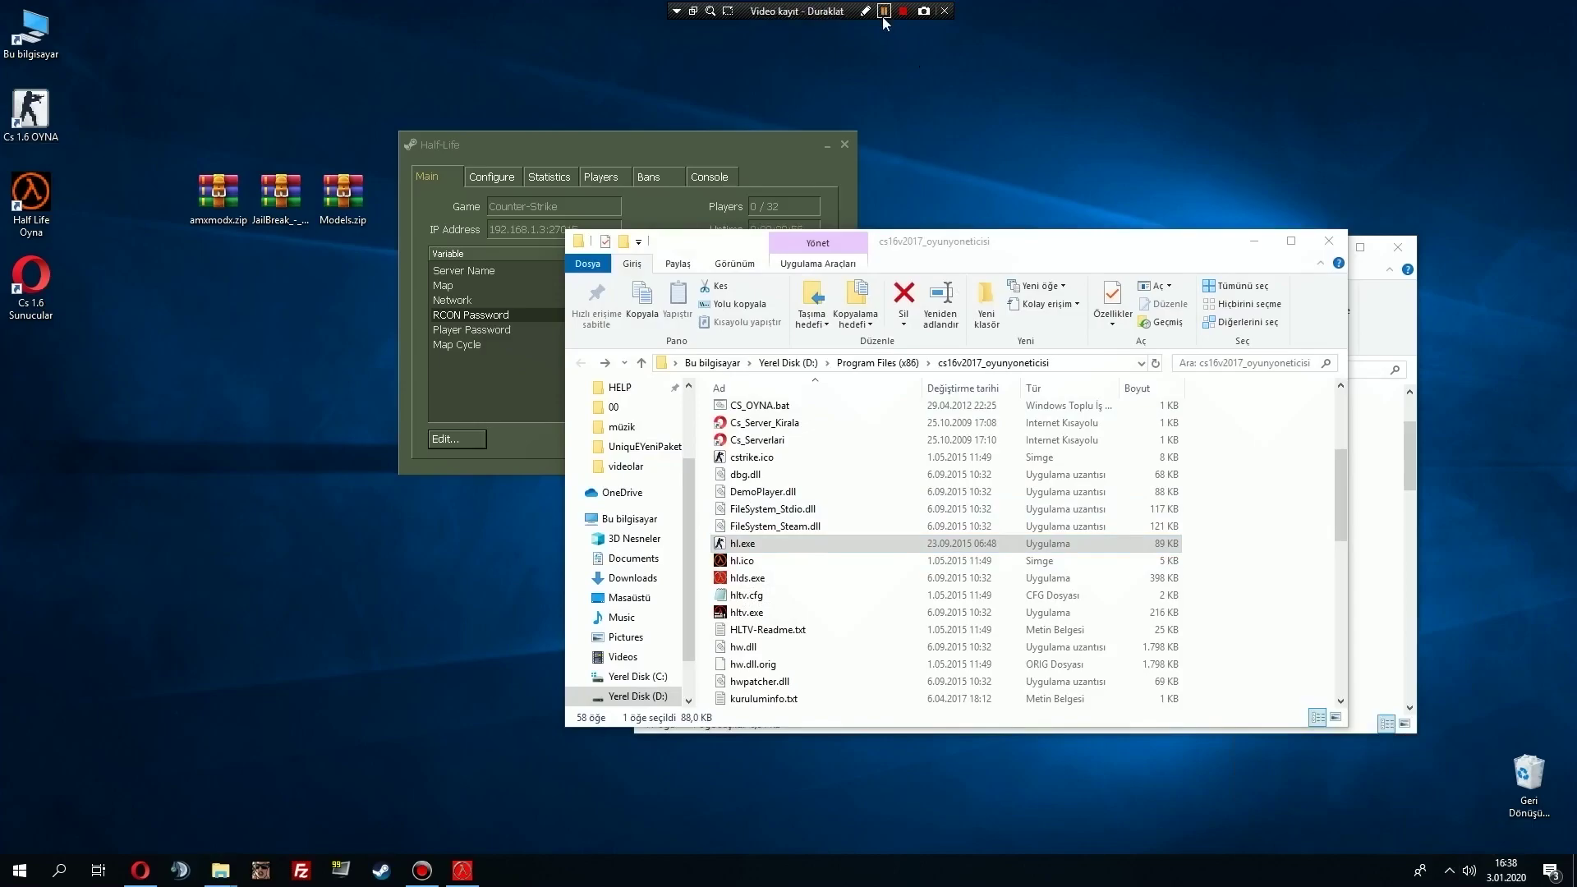
pyautogui.click(884, 12)
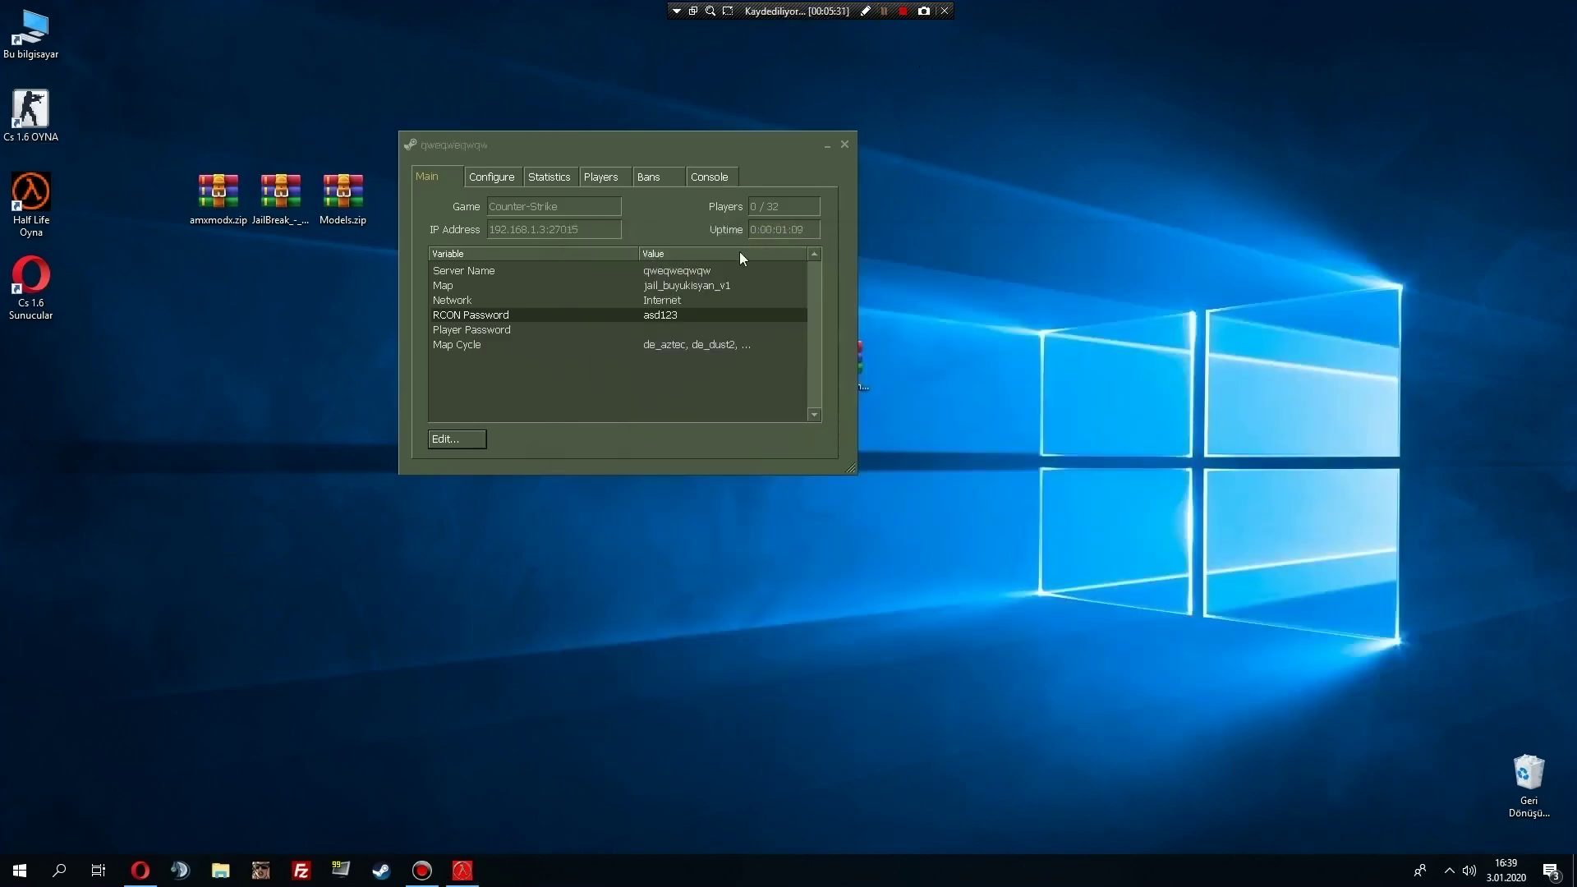
pyautogui.click(688, 161)
pyautogui.click(35, 43)
pyautogui.doubleClick(35, 49)
pyautogui.click(999, 584)
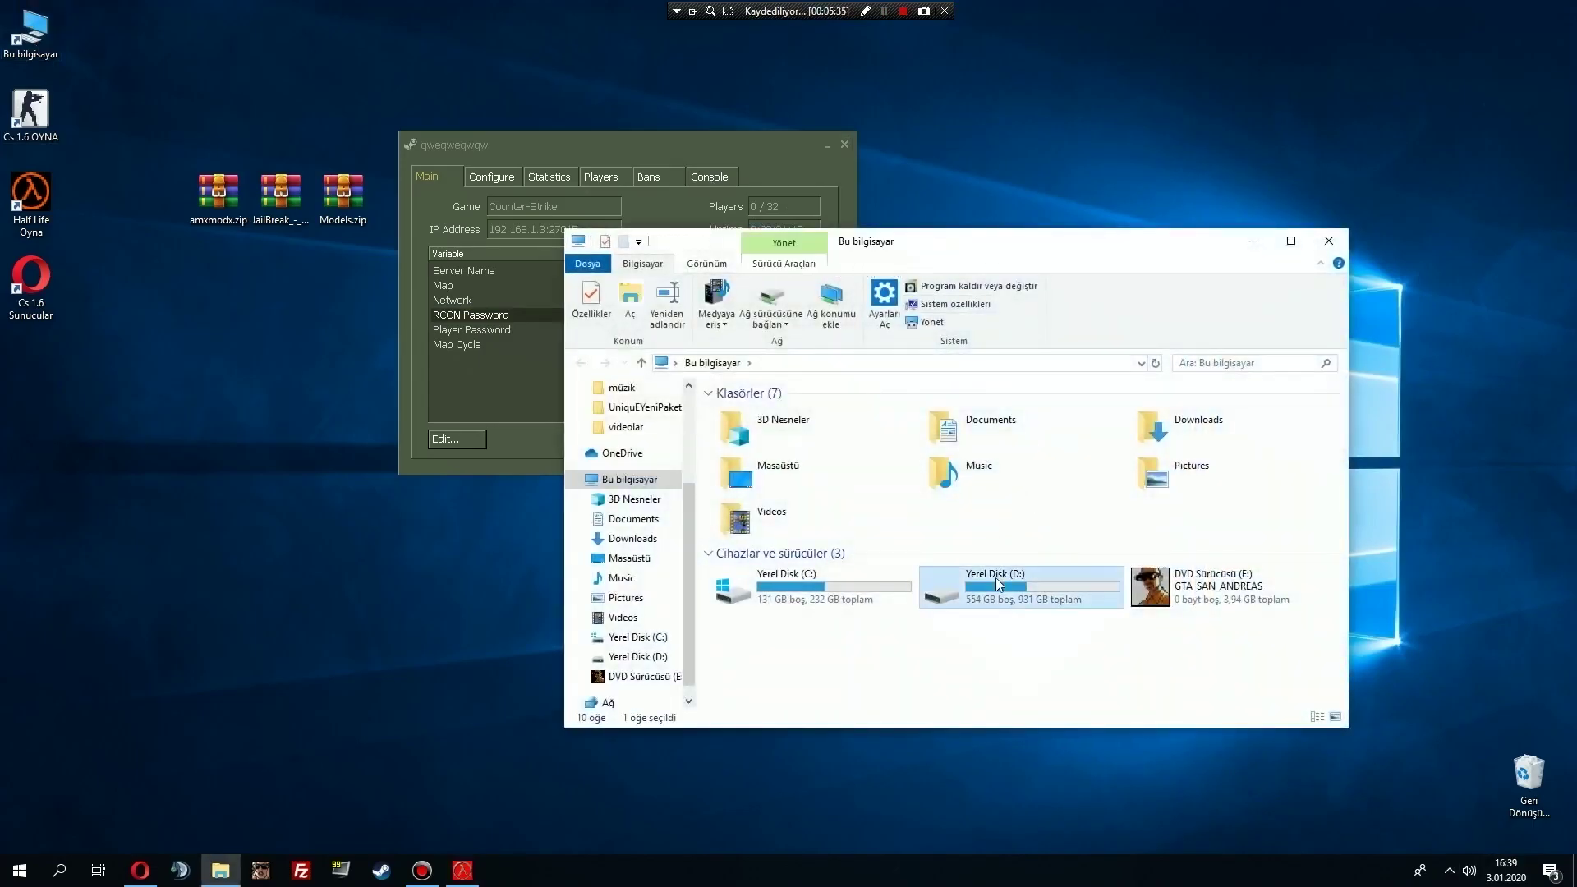
pyautogui.doubleClick(999, 585)
pyautogui.click(757, 442)
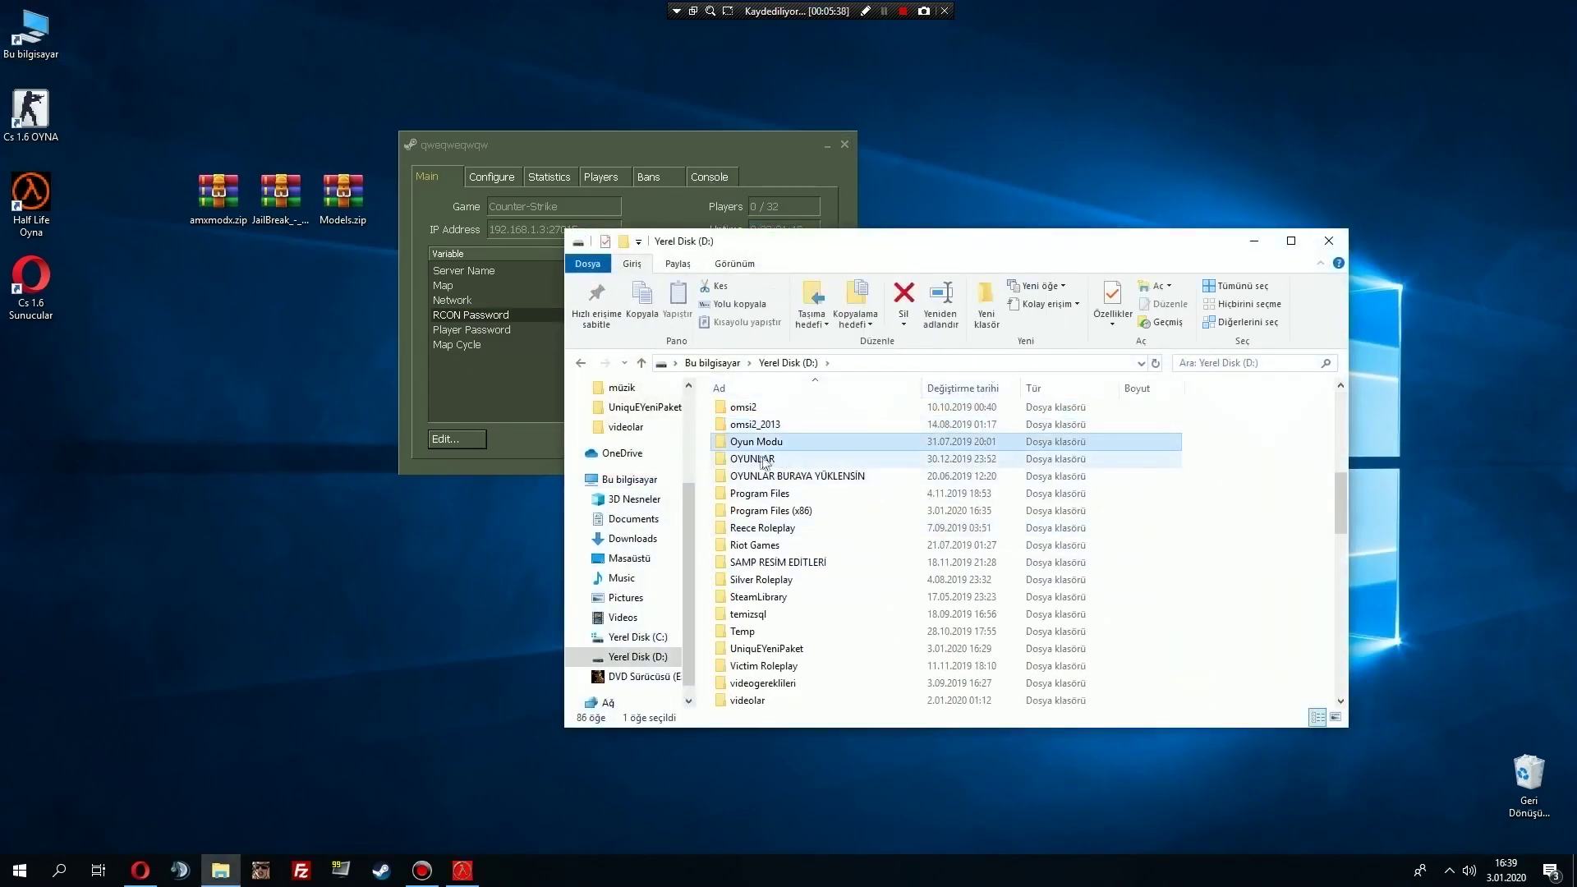
pyautogui.click(1330, 241)
# Go to the Cs 1.6 OYNA shortcut's file location and open its cstrike\addons\amxmodx\configs folder.
pyautogui.rightClick(30, 132)
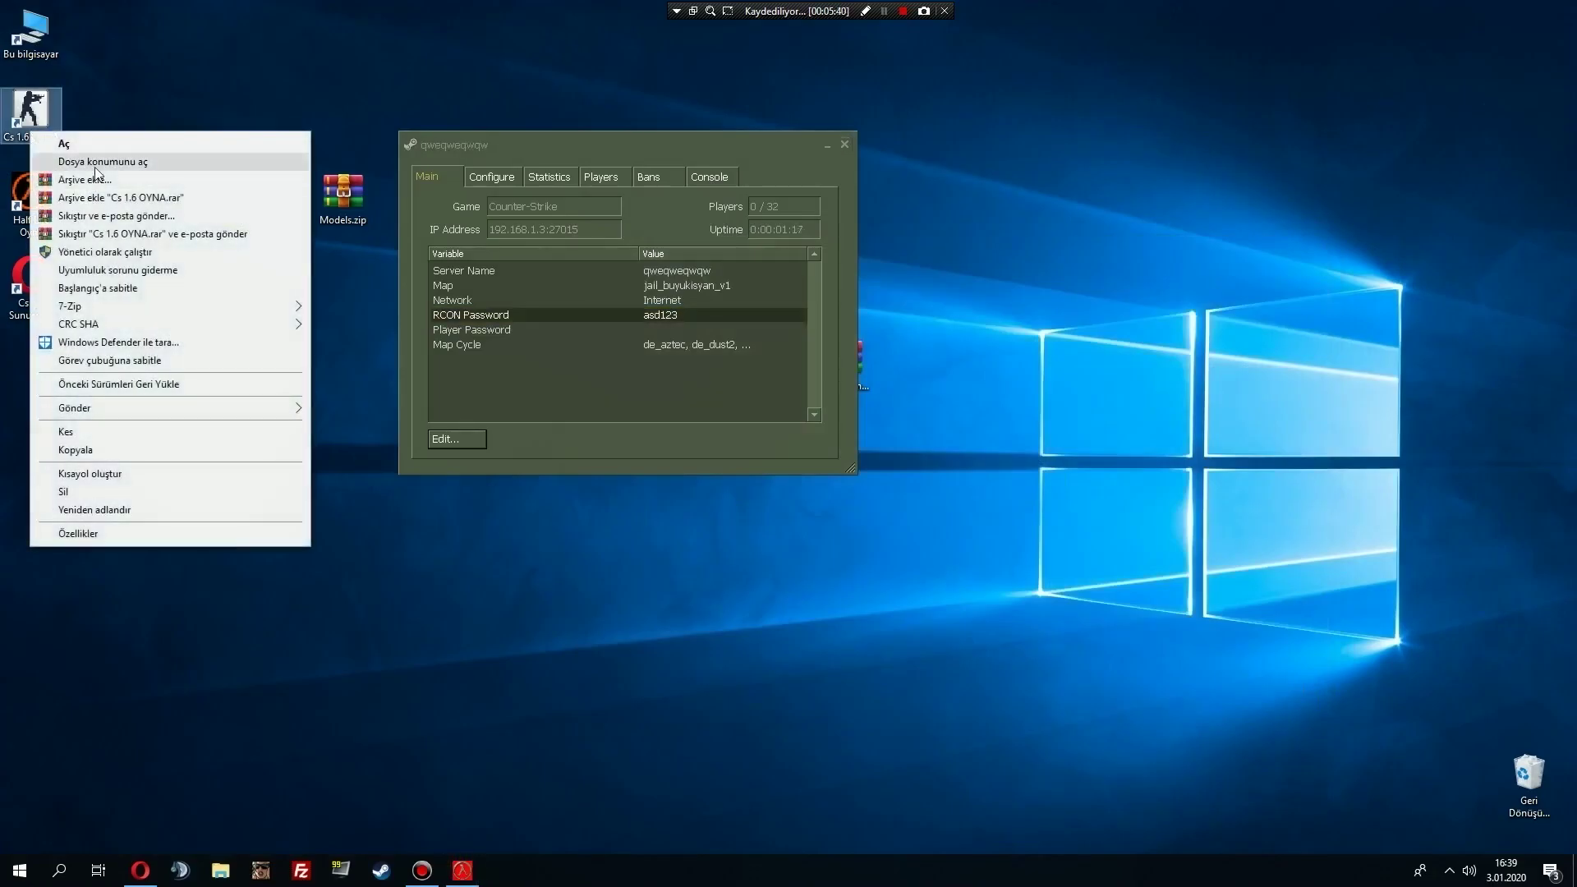
pyautogui.click(97, 165)
pyautogui.click(616, 157)
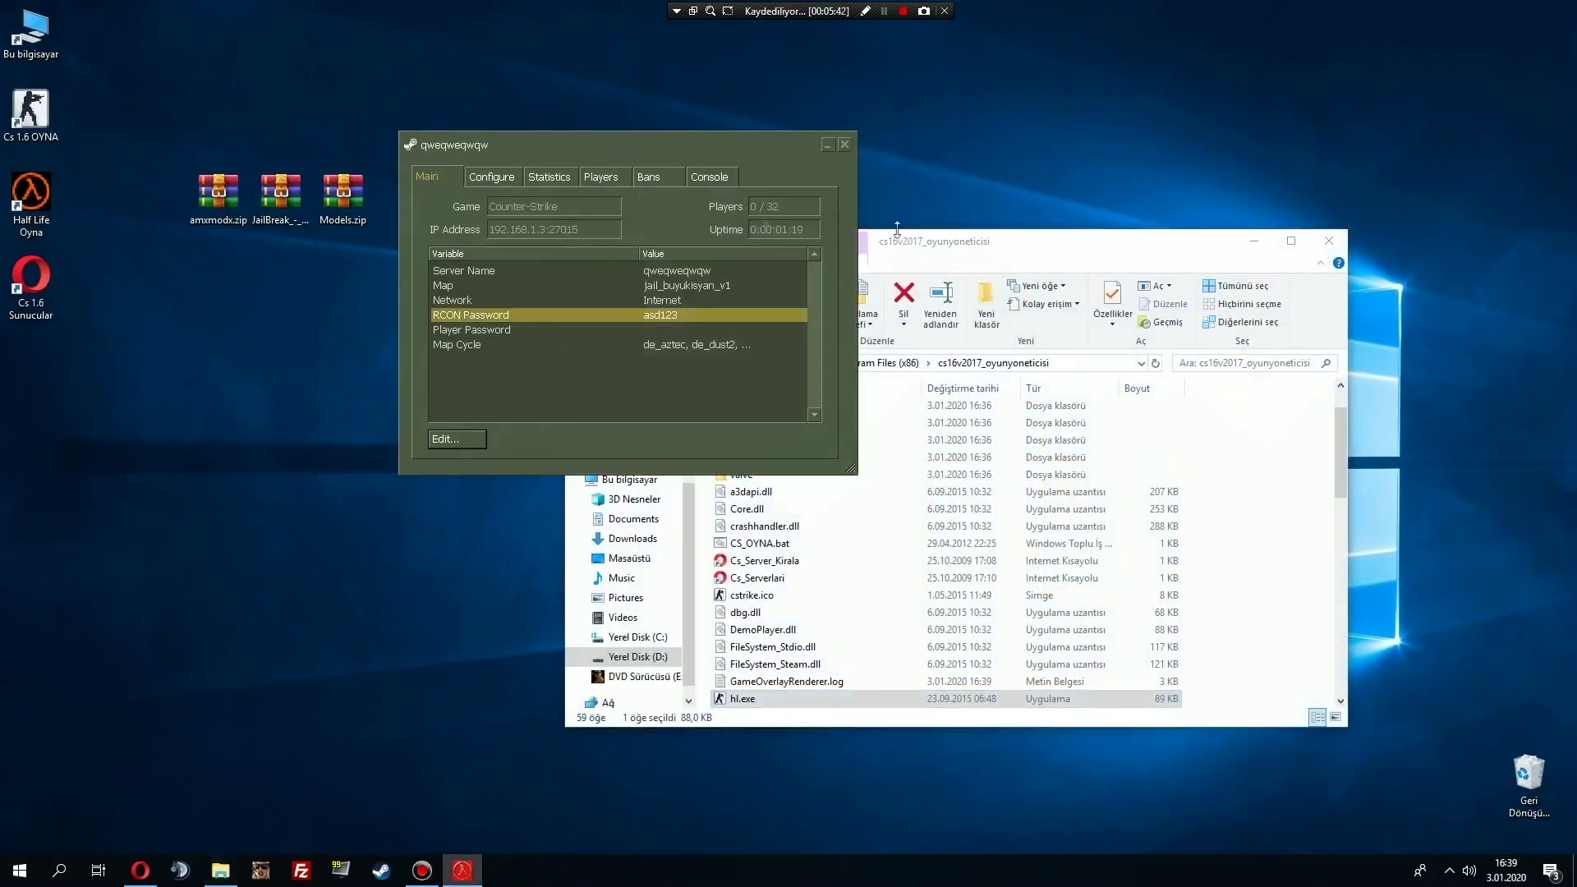
pyautogui.click(1062, 252)
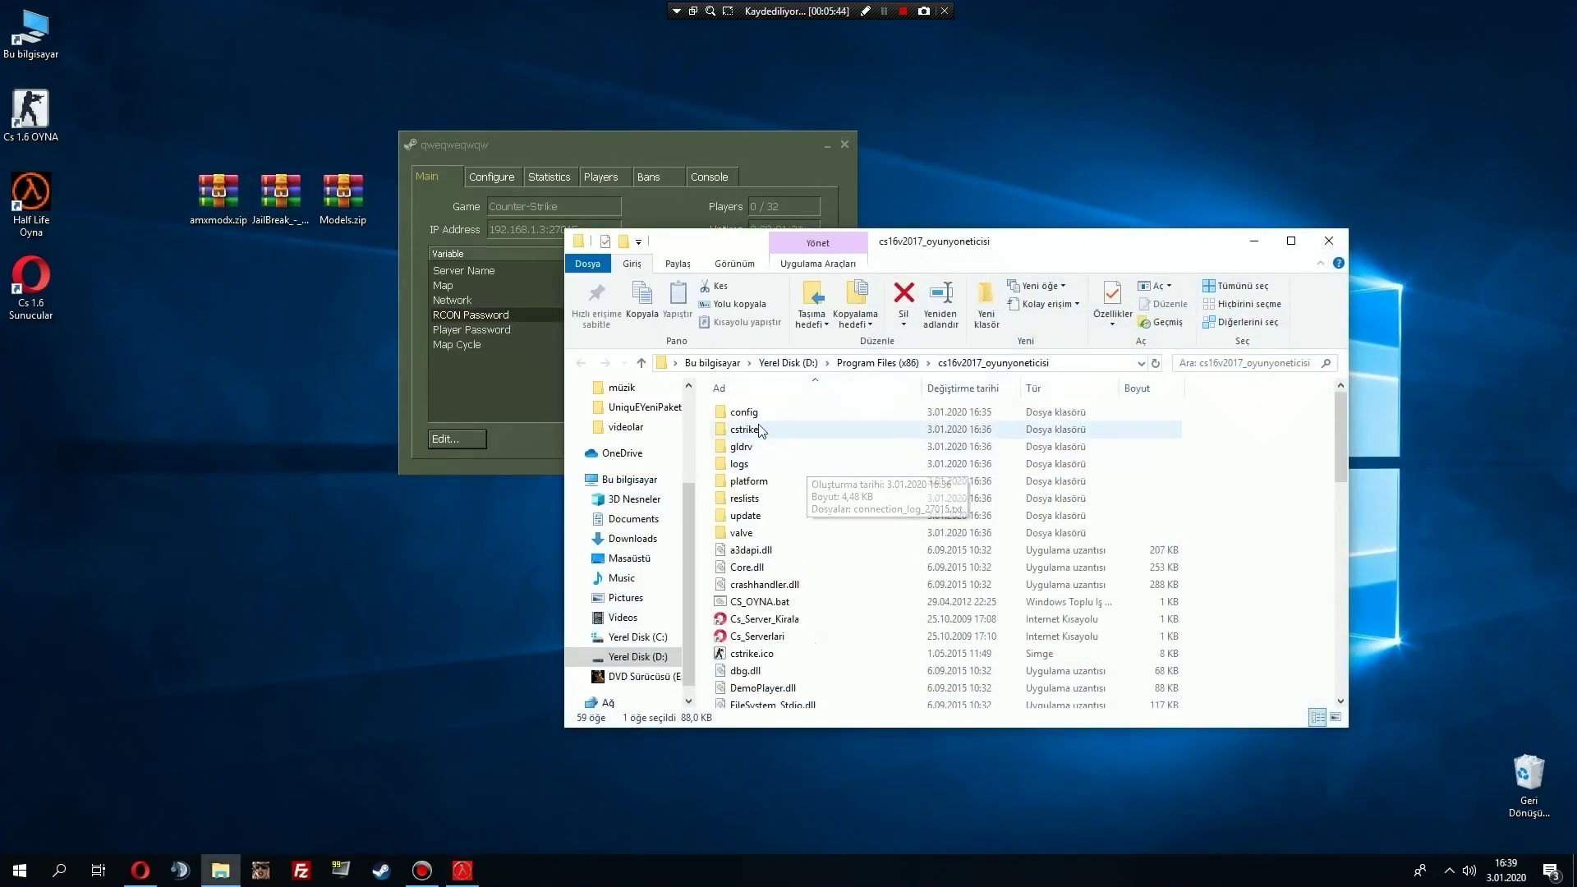
pyautogui.doubleClick(747, 429)
pyautogui.doubleClick(747, 412)
pyautogui.doubleClick(761, 415)
pyautogui.doubleClick(769, 416)
# Open plugins.ini from the configs folder in Notepad and close the folder window.
pyautogui.scroll(-7, 771, 419)
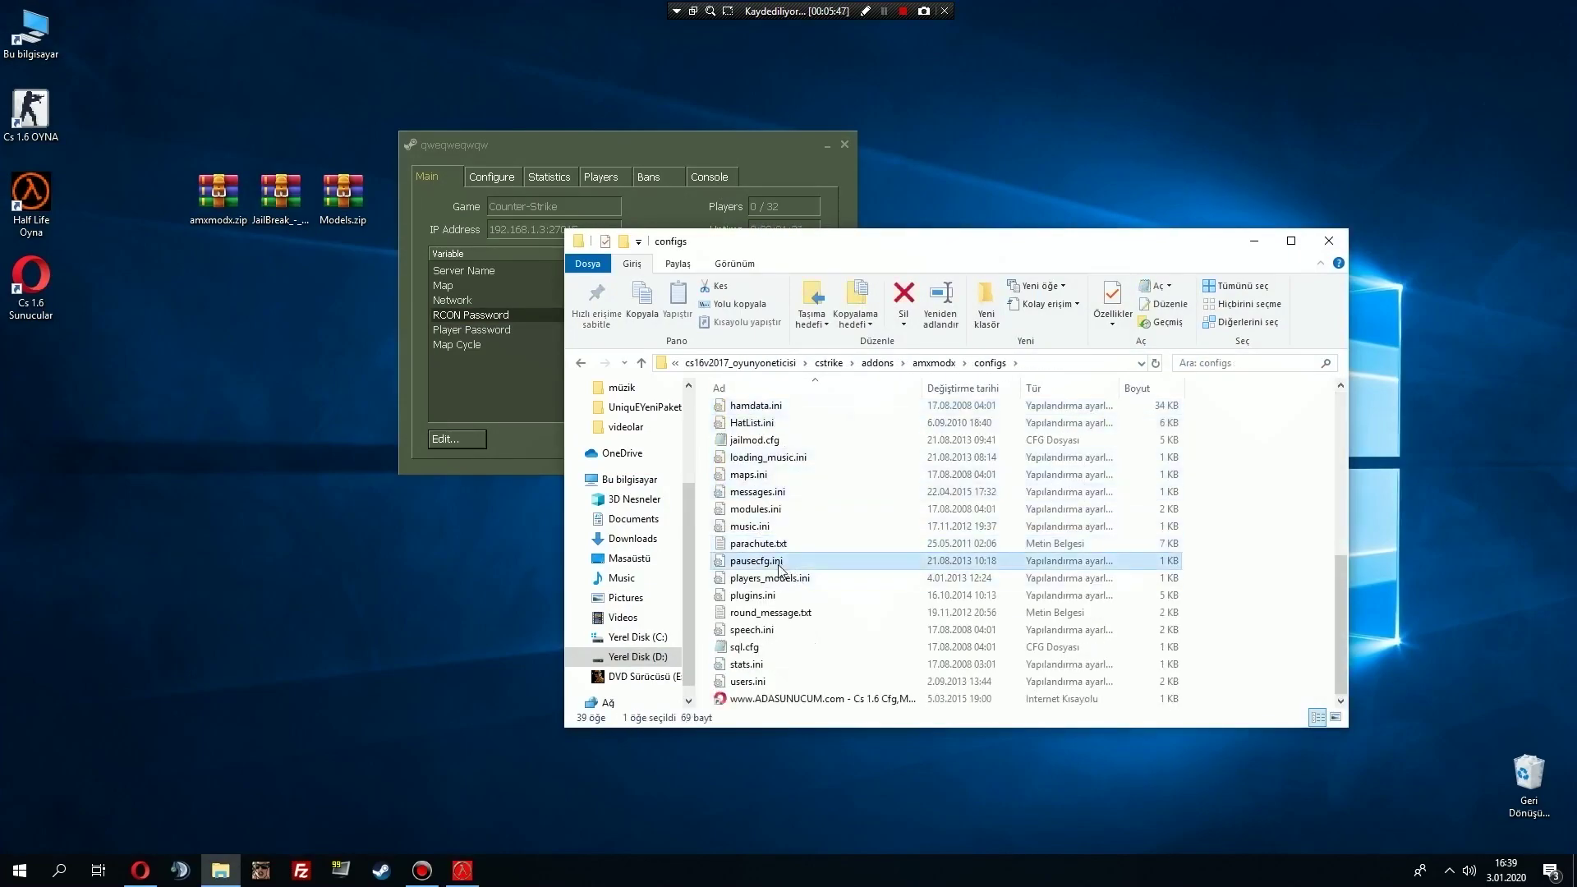
pyautogui.doubleClick(787, 597)
pyautogui.moveTo(1348, 241); pyautogui.dragTo(1326, 291)
pyautogui.click(1325, 243)
pyautogui.moveTo(1012, 292); pyautogui.dragTo(1082, 203)
# Delete all plugin entries below the "; Custom - Add 3rd party plugins here" line in plugins.ini.
pyautogui.scroll(-20, 962, 478)
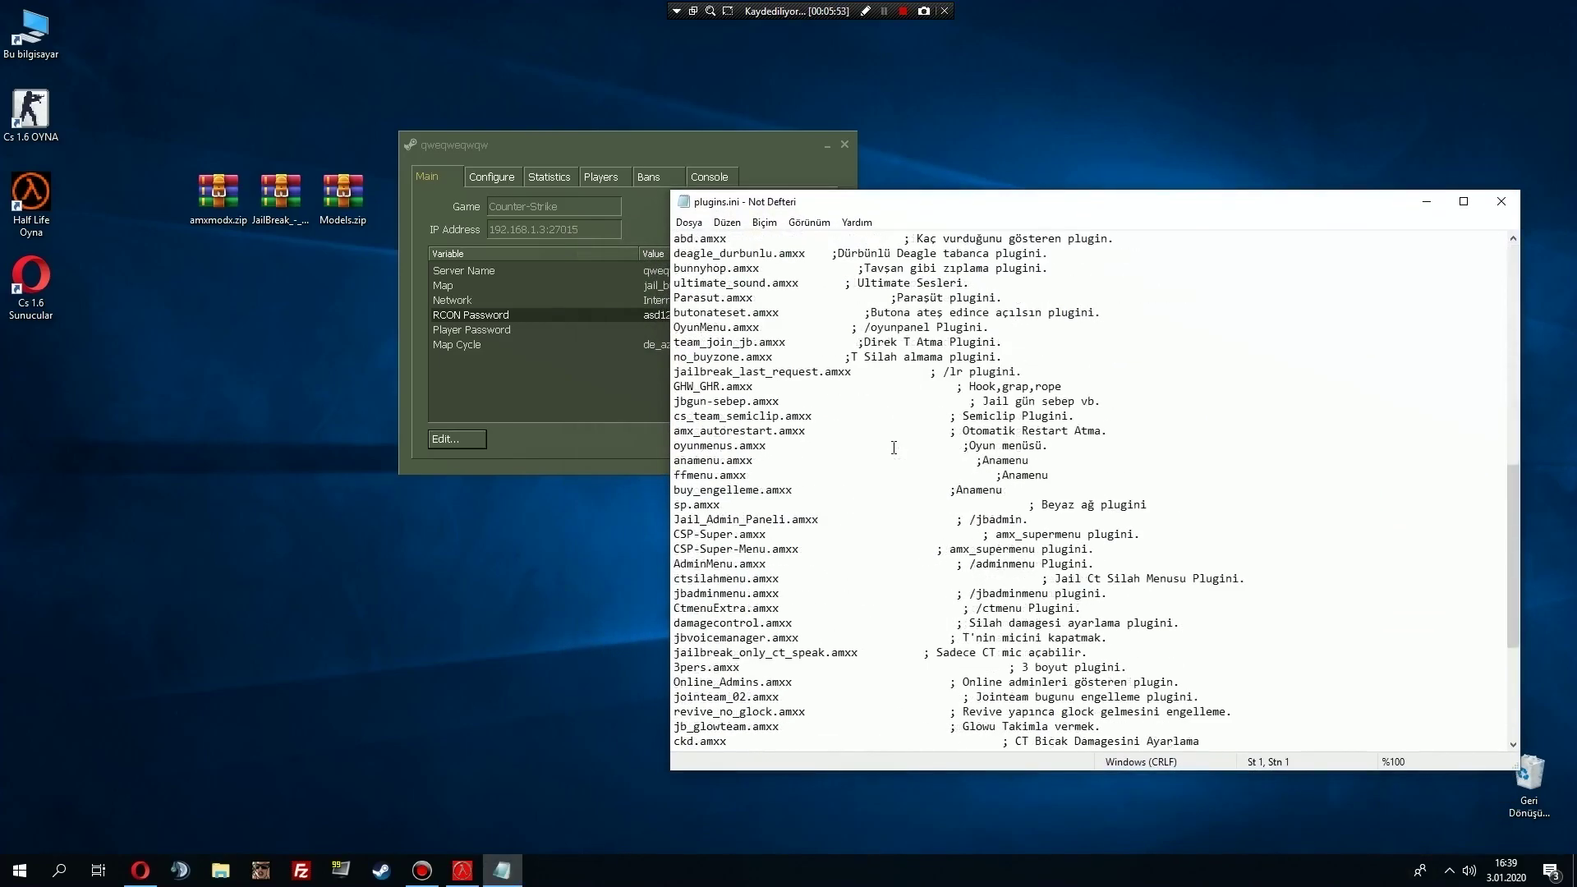
pyautogui.moveTo(1312, 742); pyautogui.dragTo(565, 386)
pyautogui.scroll(15, 740, 657)
pyautogui.press('BackSpace')
pyautogui.press('BackSpace')
pyautogui.press('BackSpace')
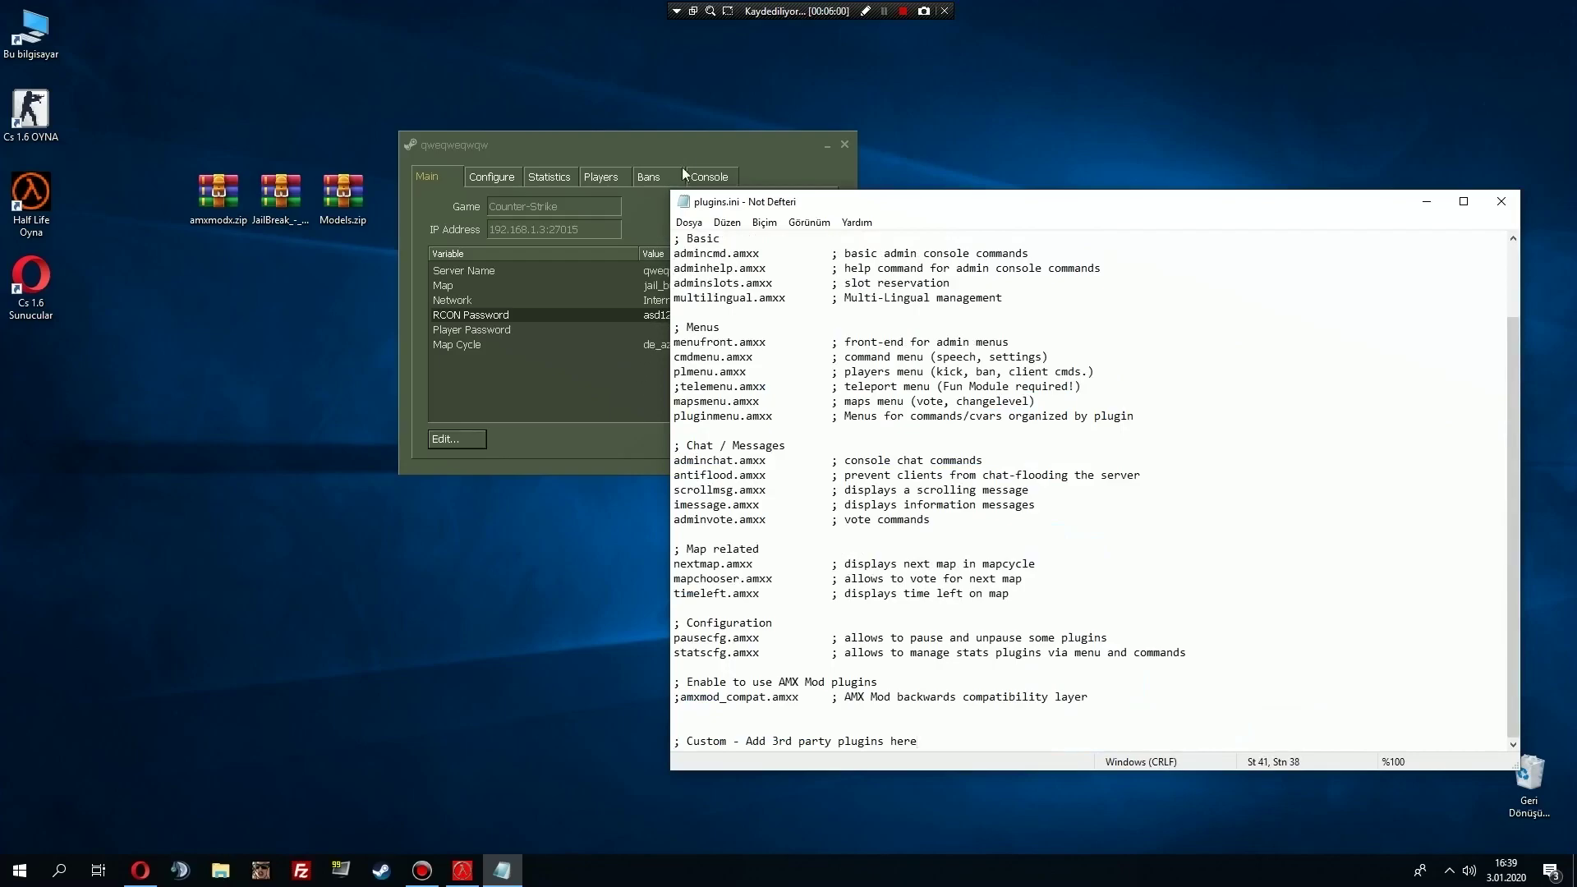
# Minimize the server window and open the UniquEYeniPaket folder side by side with plugins.ini.
pyautogui.click(681, 180)
pyautogui.click(826, 145)
pyautogui.moveTo(832, 202); pyautogui.dragTo(1049, 190)
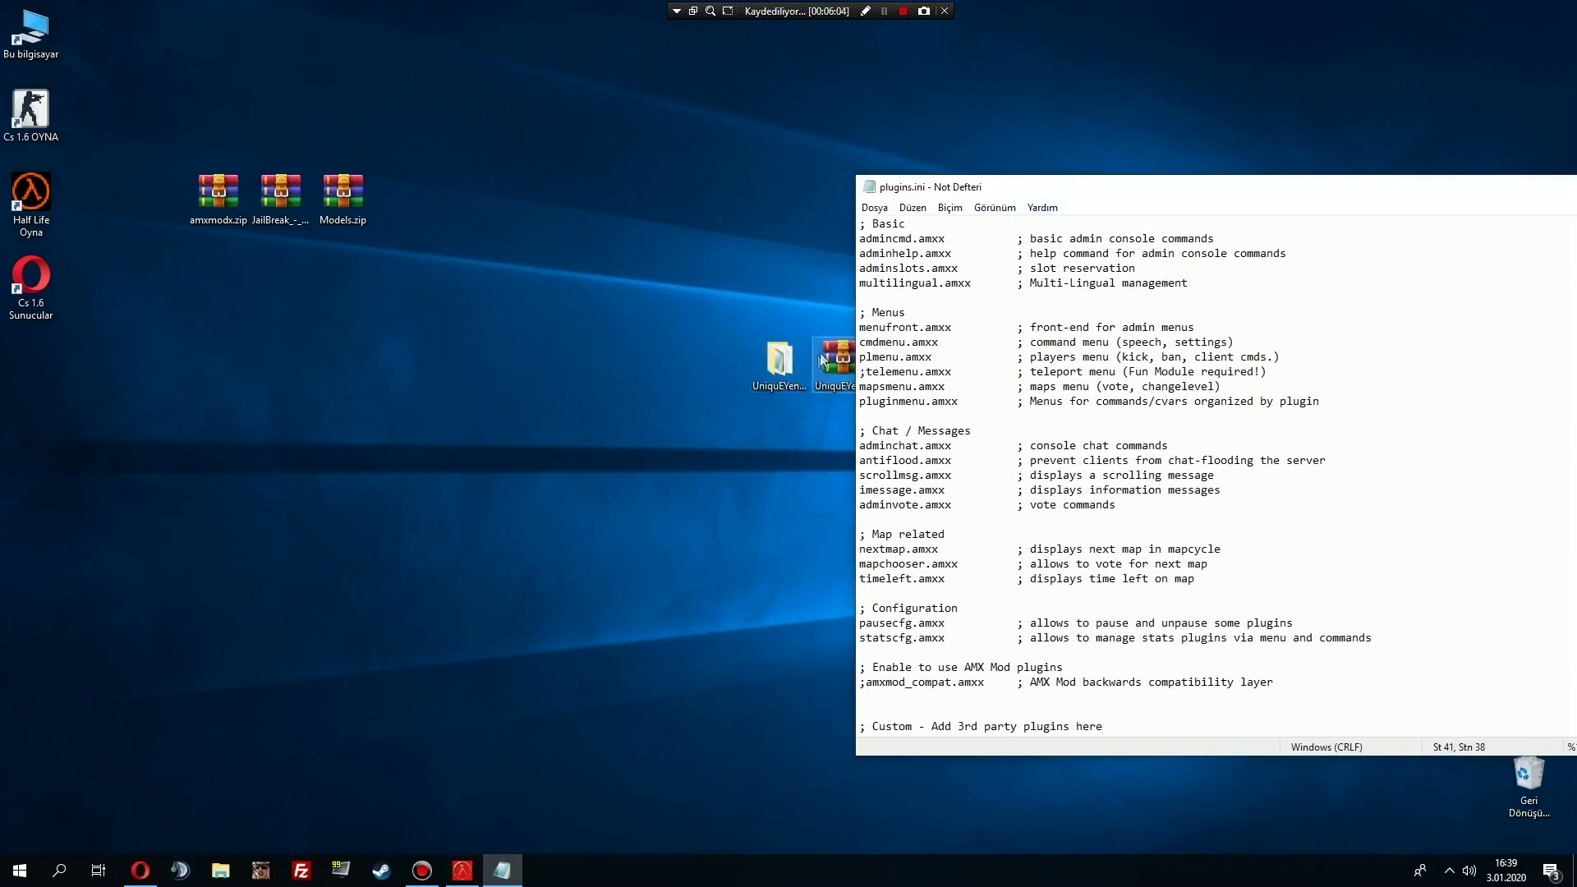
pyautogui.doubleClick(794, 358)
pyautogui.moveTo(884, 241); pyautogui.dragTo(621, 208)
pyautogui.moveTo(1226, 188); pyautogui.dragTo(1015, 170)
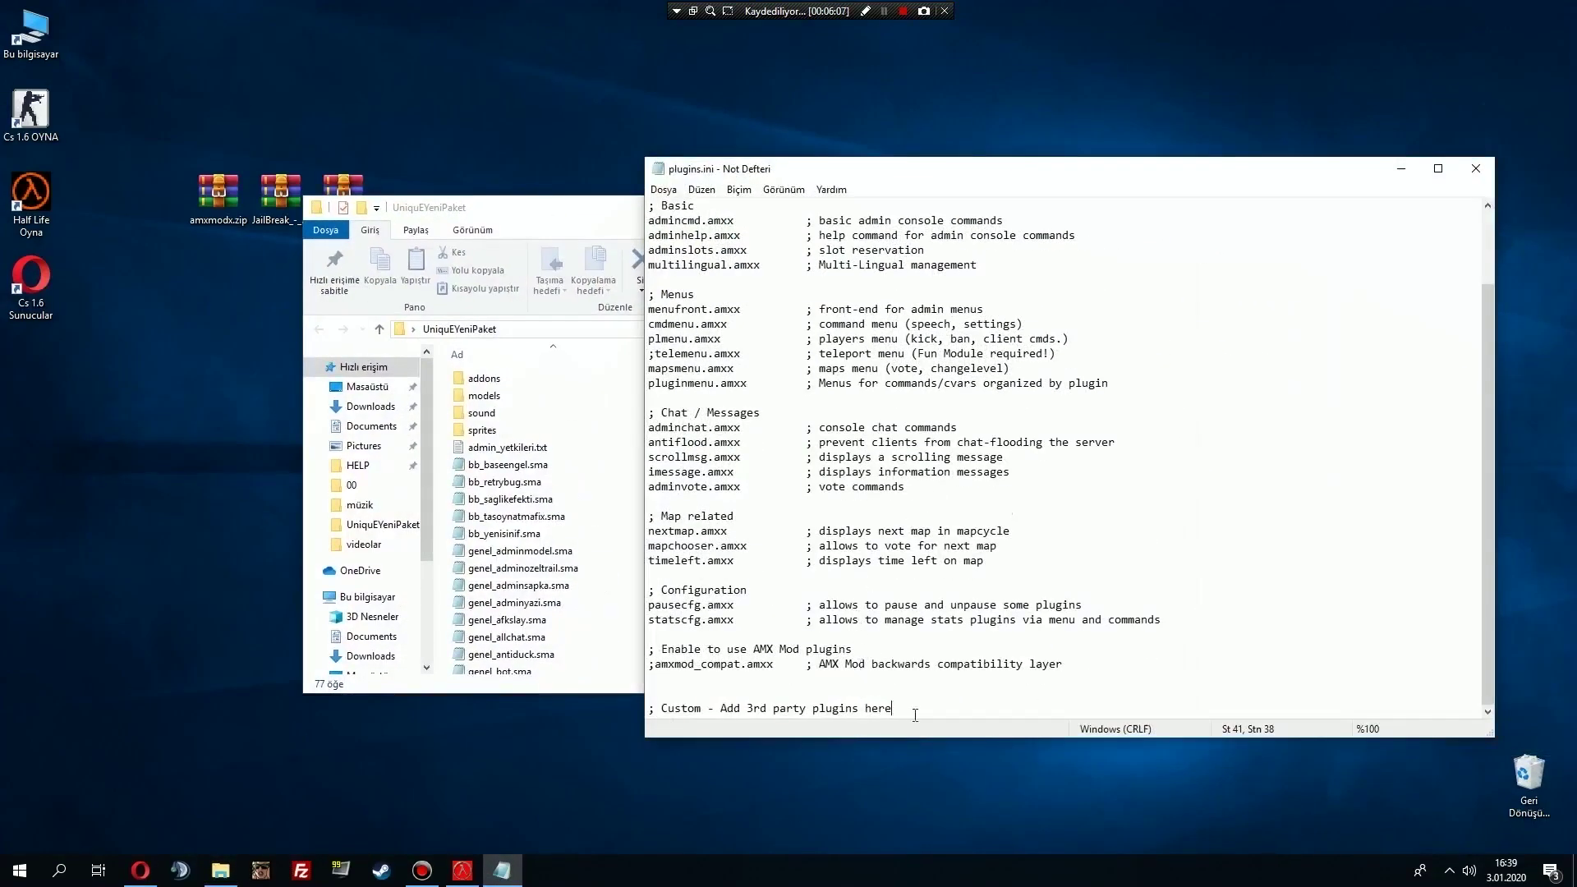
# Add blank lines below the "; Custom - Add 3rd party plugins here" line in plugins.ini and select genel_allchat.sma in the UniquEYeniPaket folder.
pyautogui.press('Return')
pyautogui.press('Return')
pyautogui.click(582, 533)
pyautogui.scroll(-1, 579, 542)
pyautogui.click(570, 513)
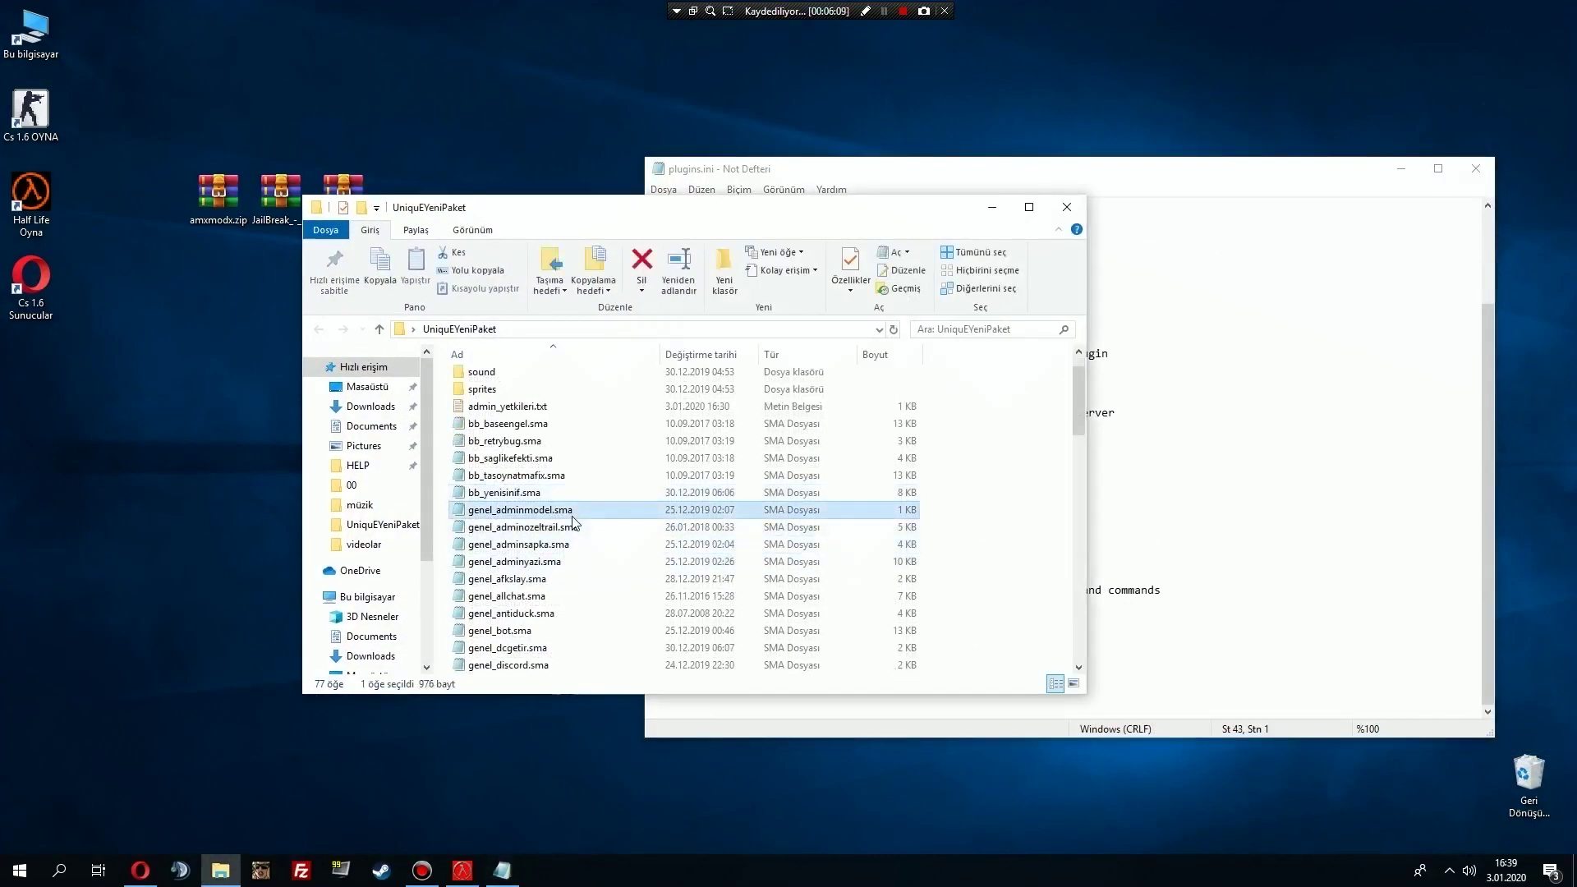
pyautogui.click(529, 616)
pyautogui.click(525, 599)
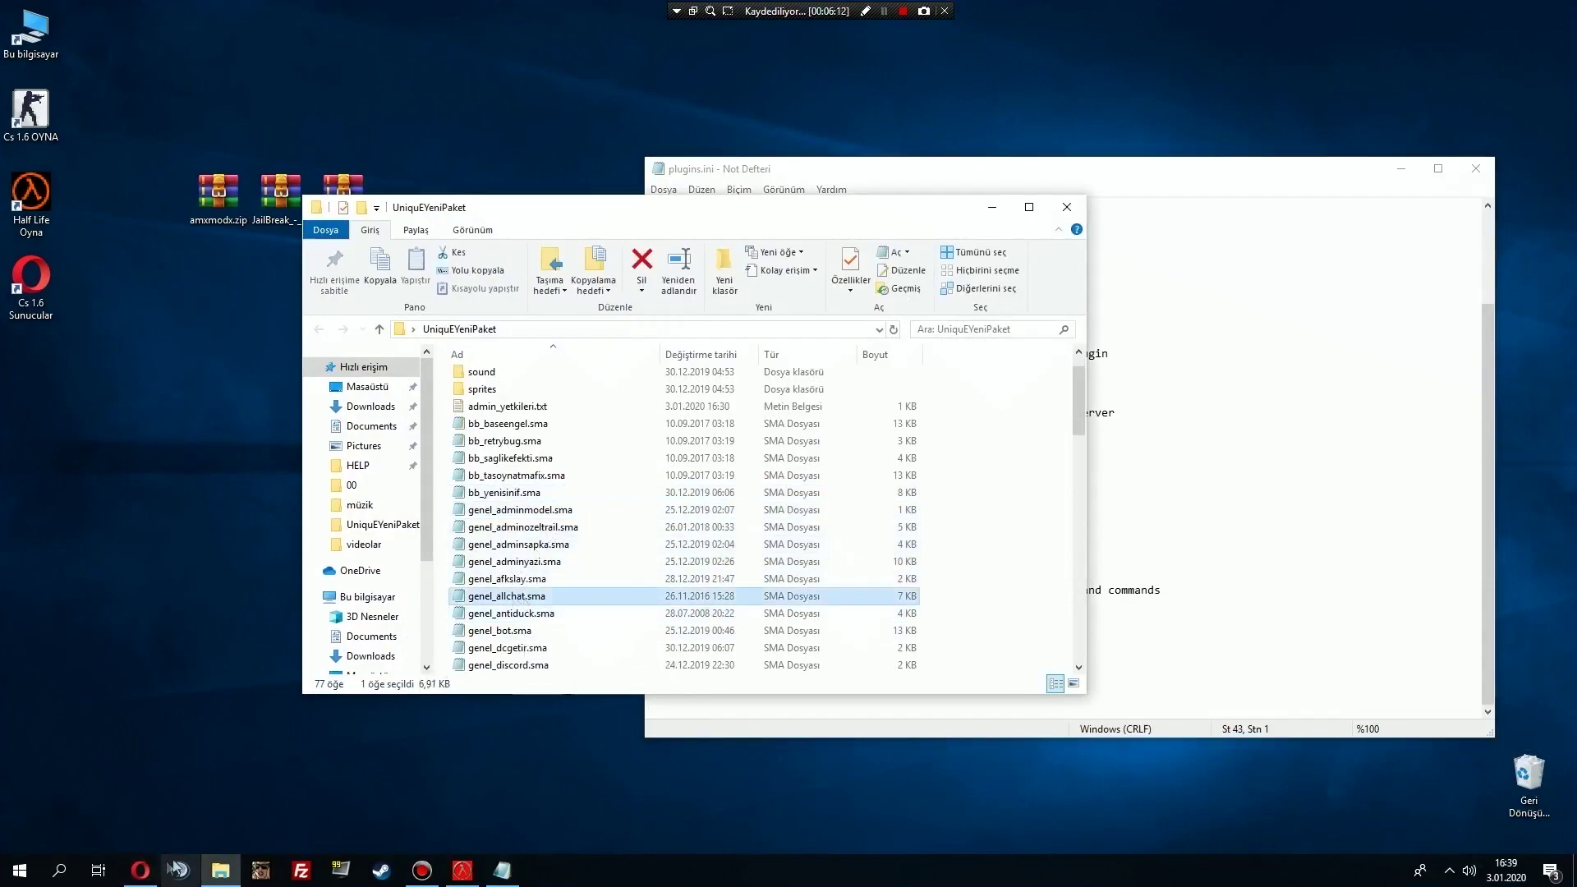
# Switch to the Opera browser and search Google for "amx freakz".
pyautogui.click(141, 870)
pyautogui.click(240, 23)
pyautogui.write('g')
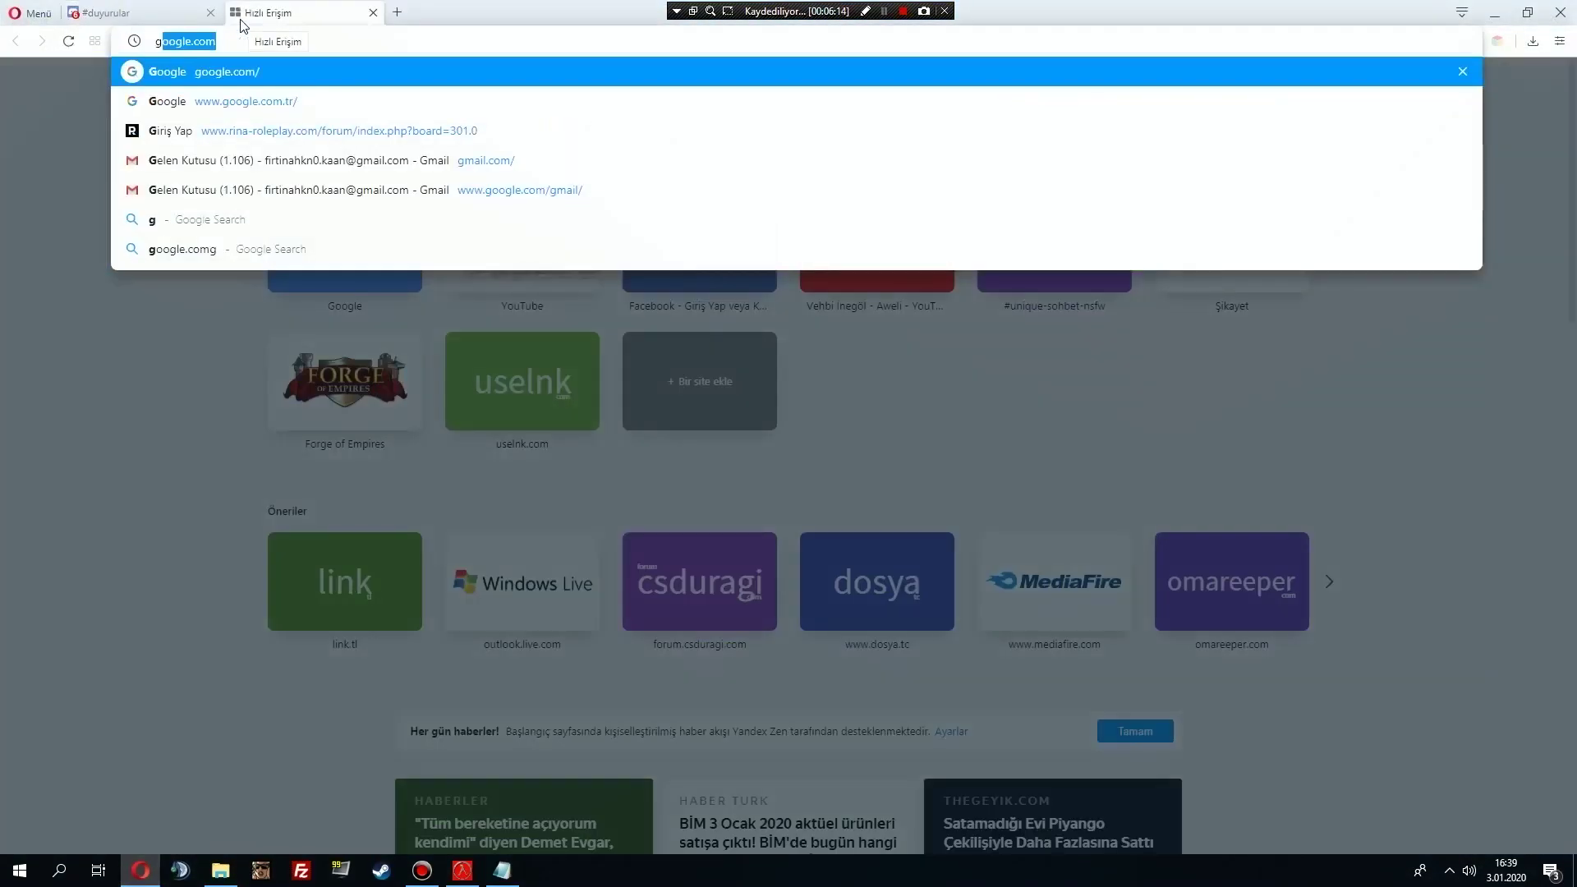
pyautogui.press('Return')
pyautogui.write('amx frea')
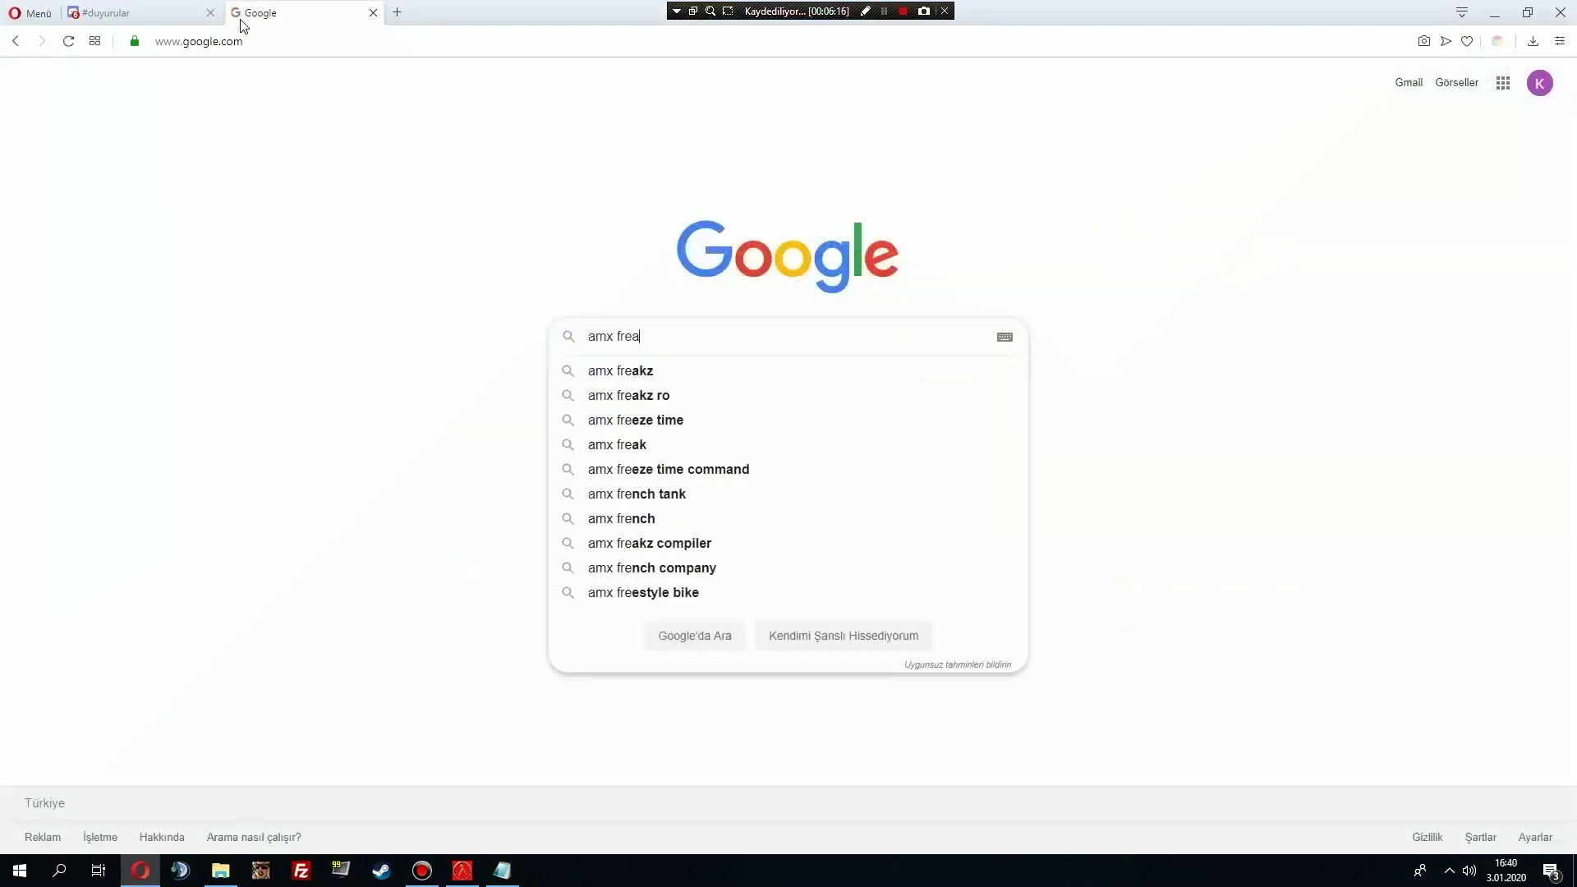
pyautogui.write('kz')
pyautogui.press('Return')
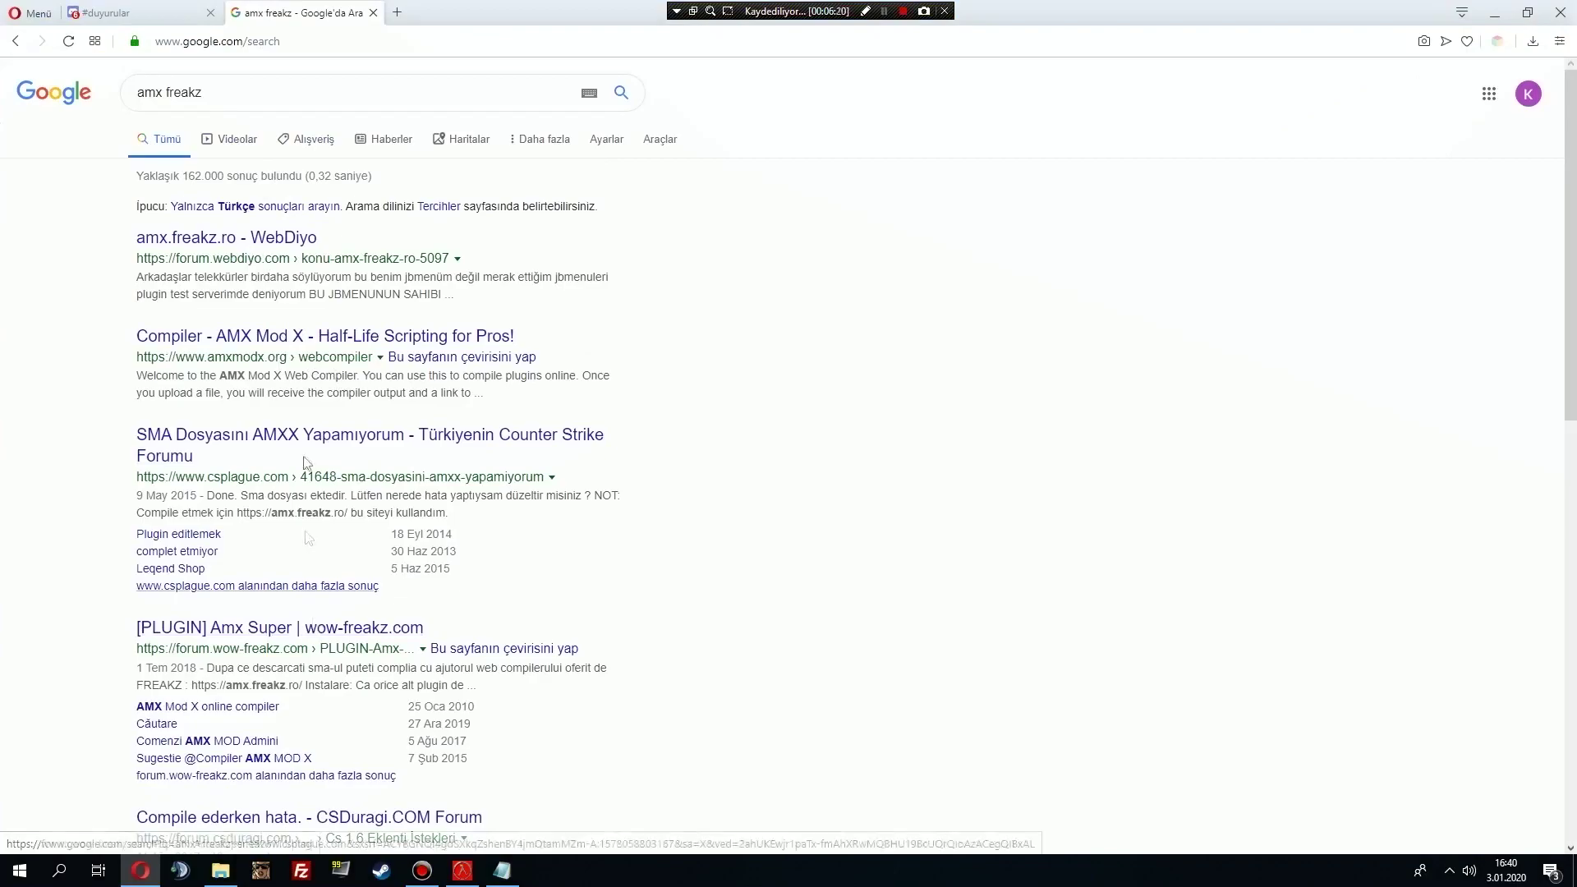
# Search Google for "sma to amxx" and open the AGHL.RU AMXX Online Compiler.
pyautogui.hotkey('ctrl', 'a')
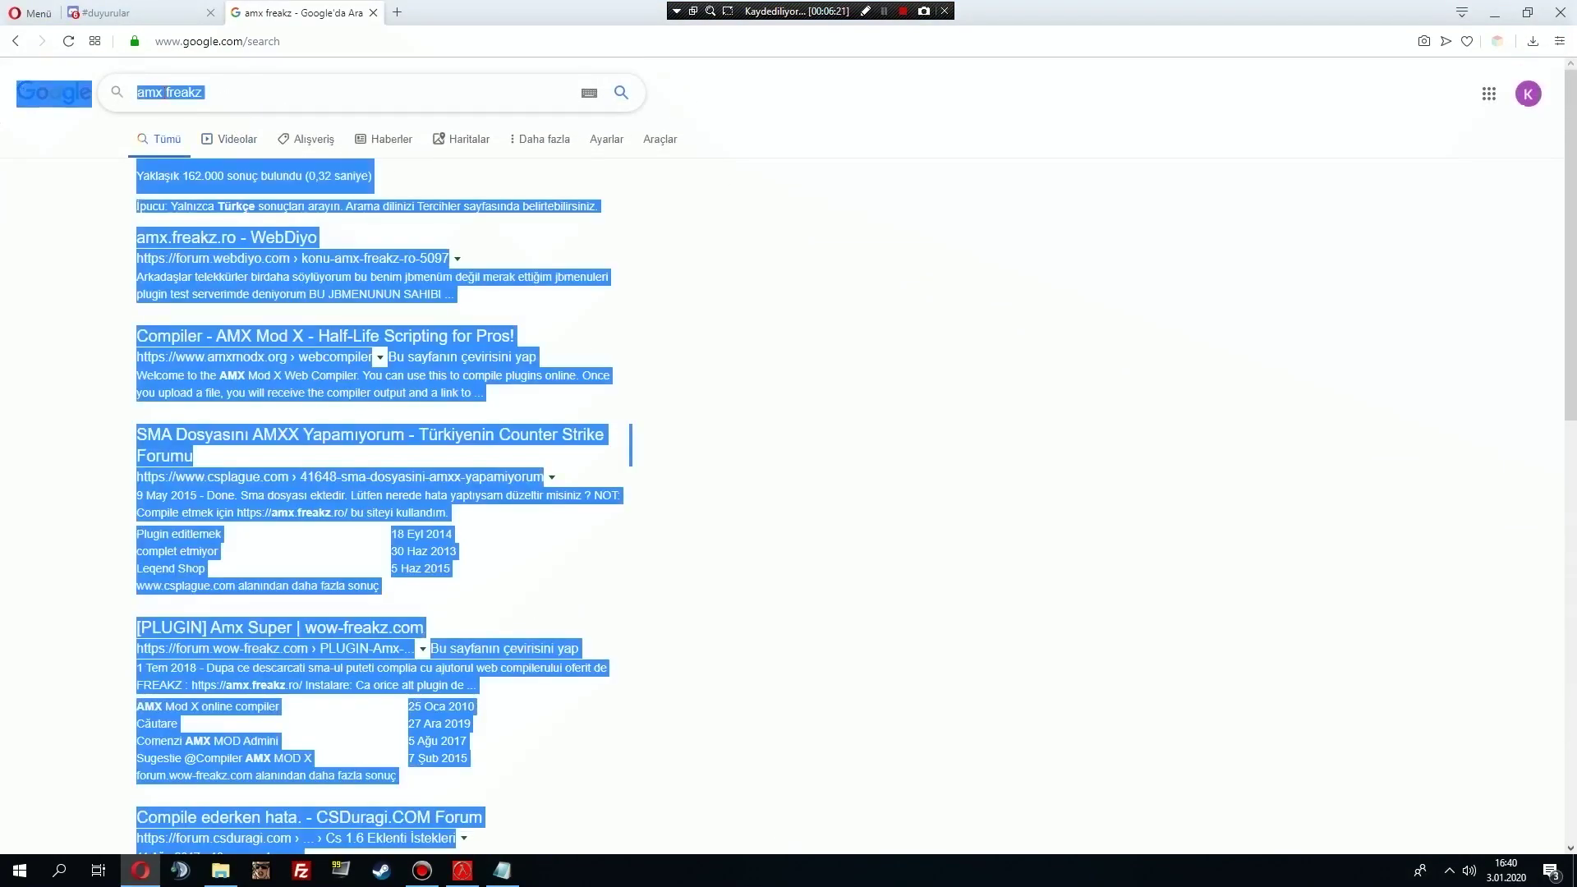
pyautogui.click(166, 92)
pyautogui.hotkey('ctrl', 'a')
pyautogui.write('sma to amxx')
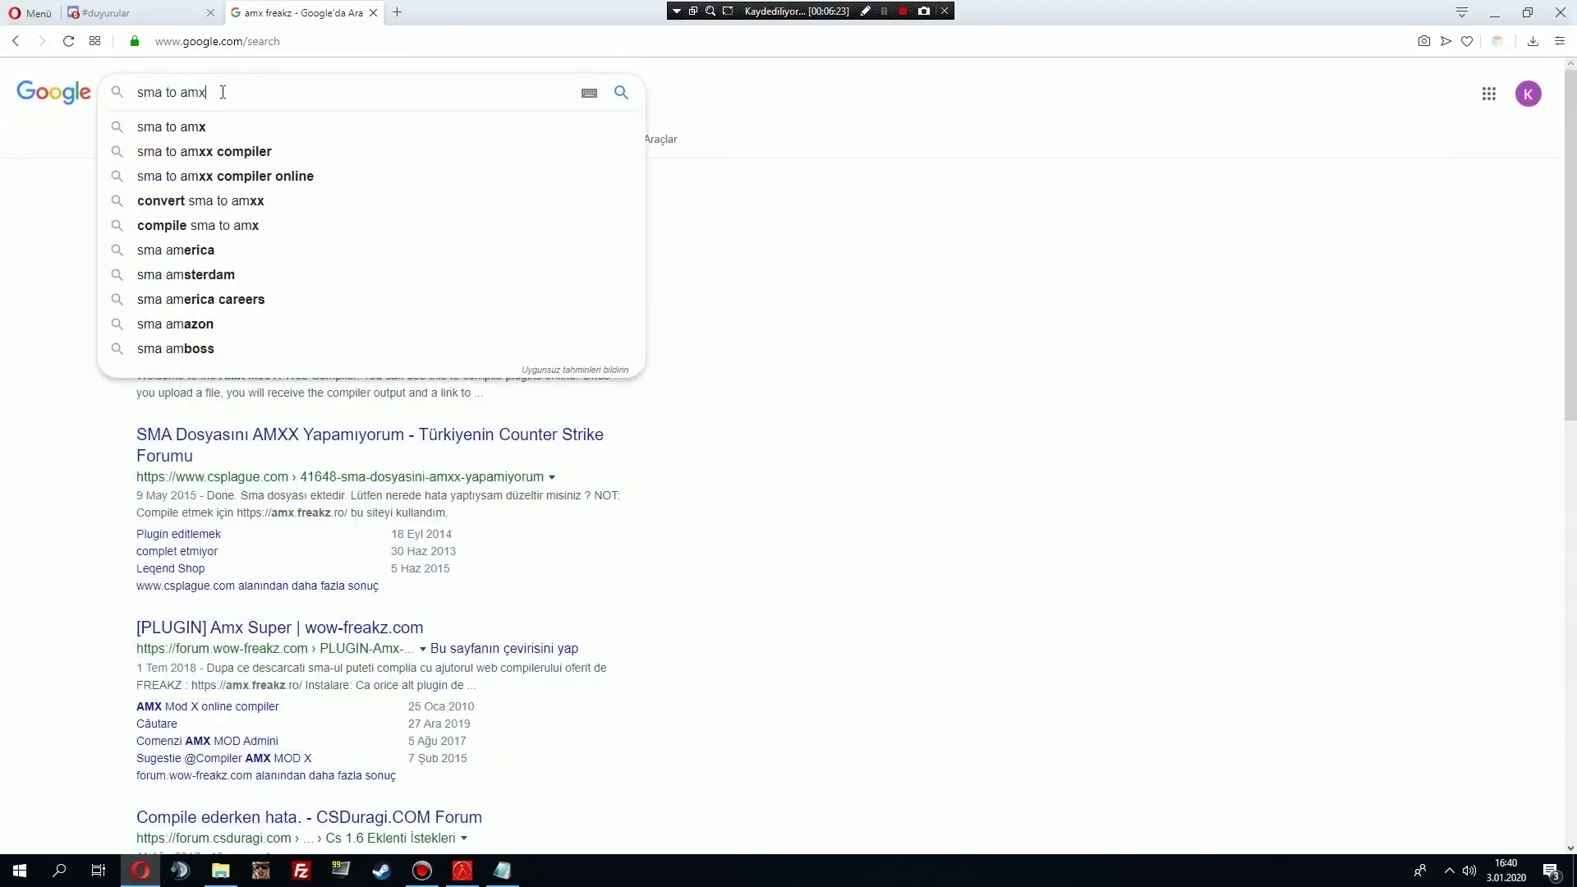
pyautogui.press('Return')
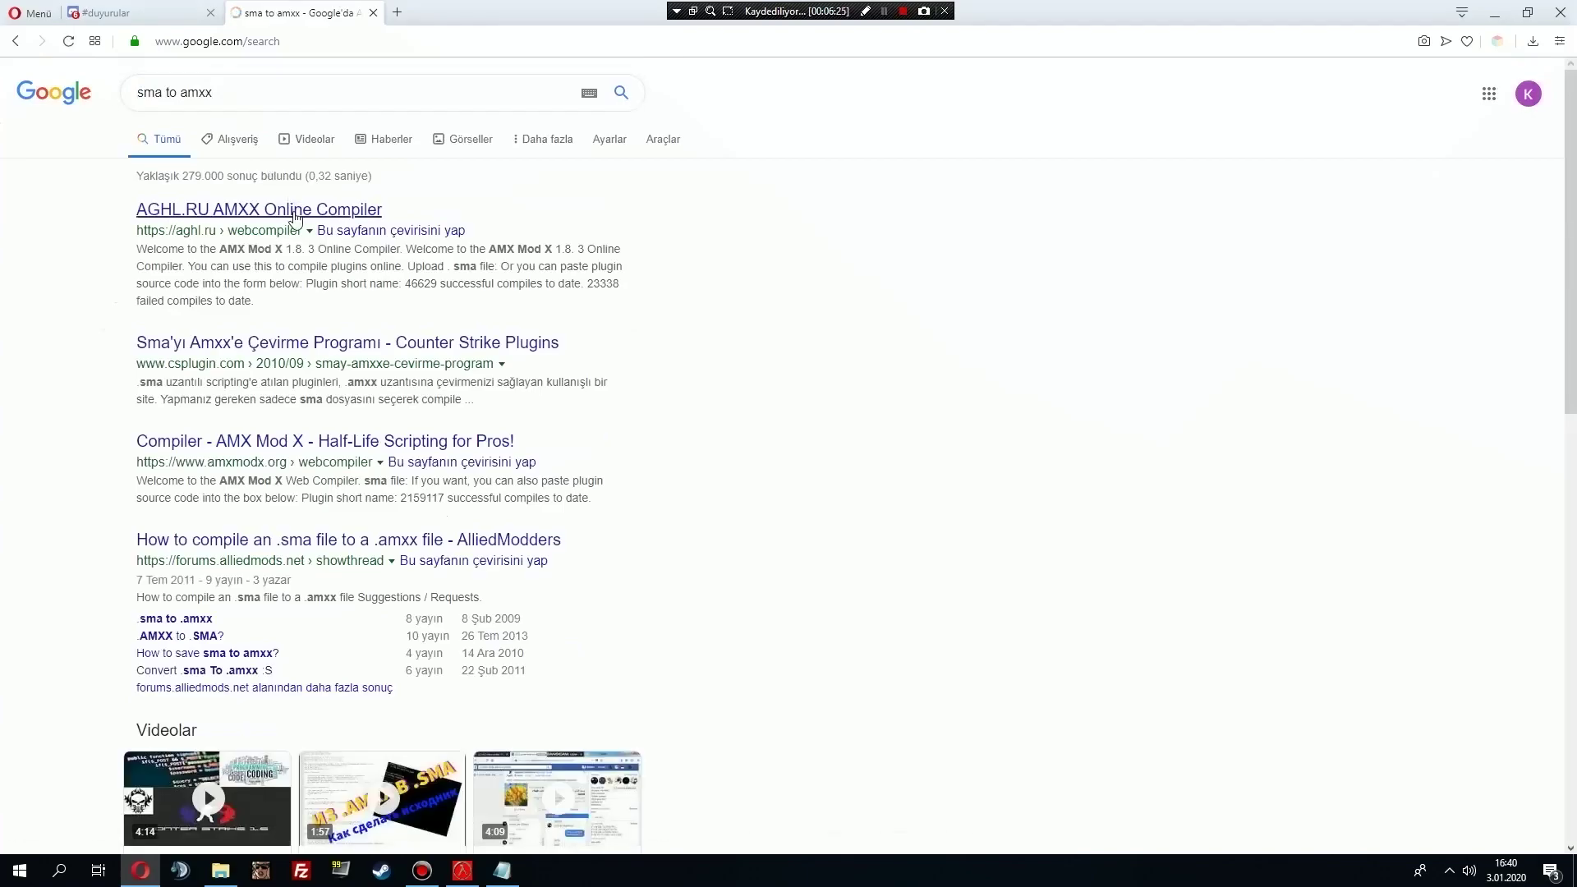
pyautogui.click(362, 211)
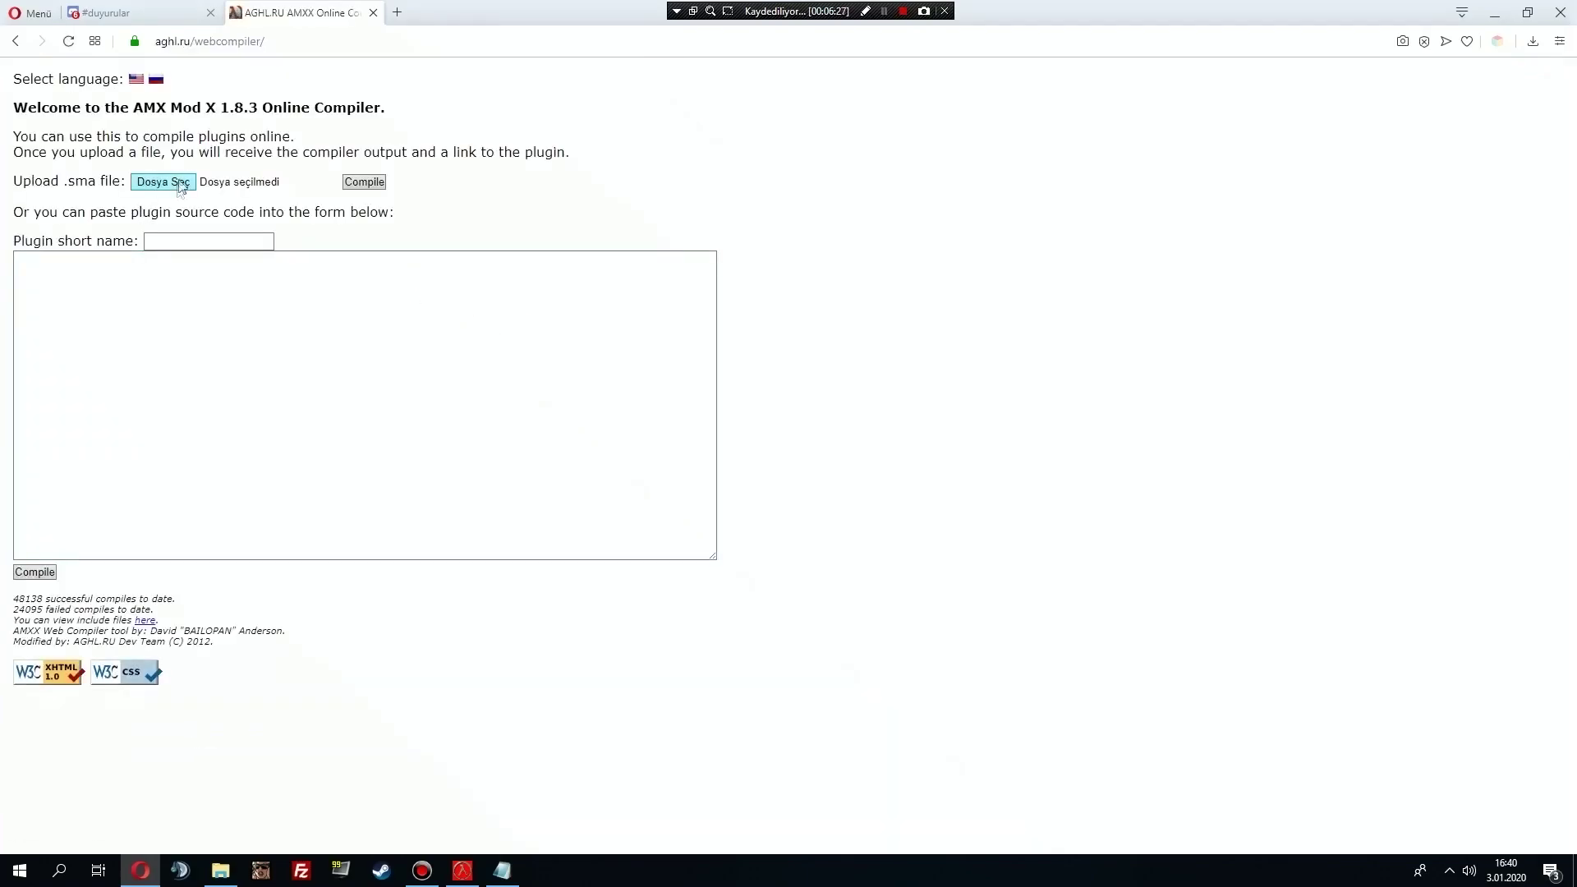
# Compile genel_allchat.sma from the UniquEYeniPaket desktop folder online, download the resulting plugin, show it in its folder and minimize the browser.
pyautogui.click(174, 188)
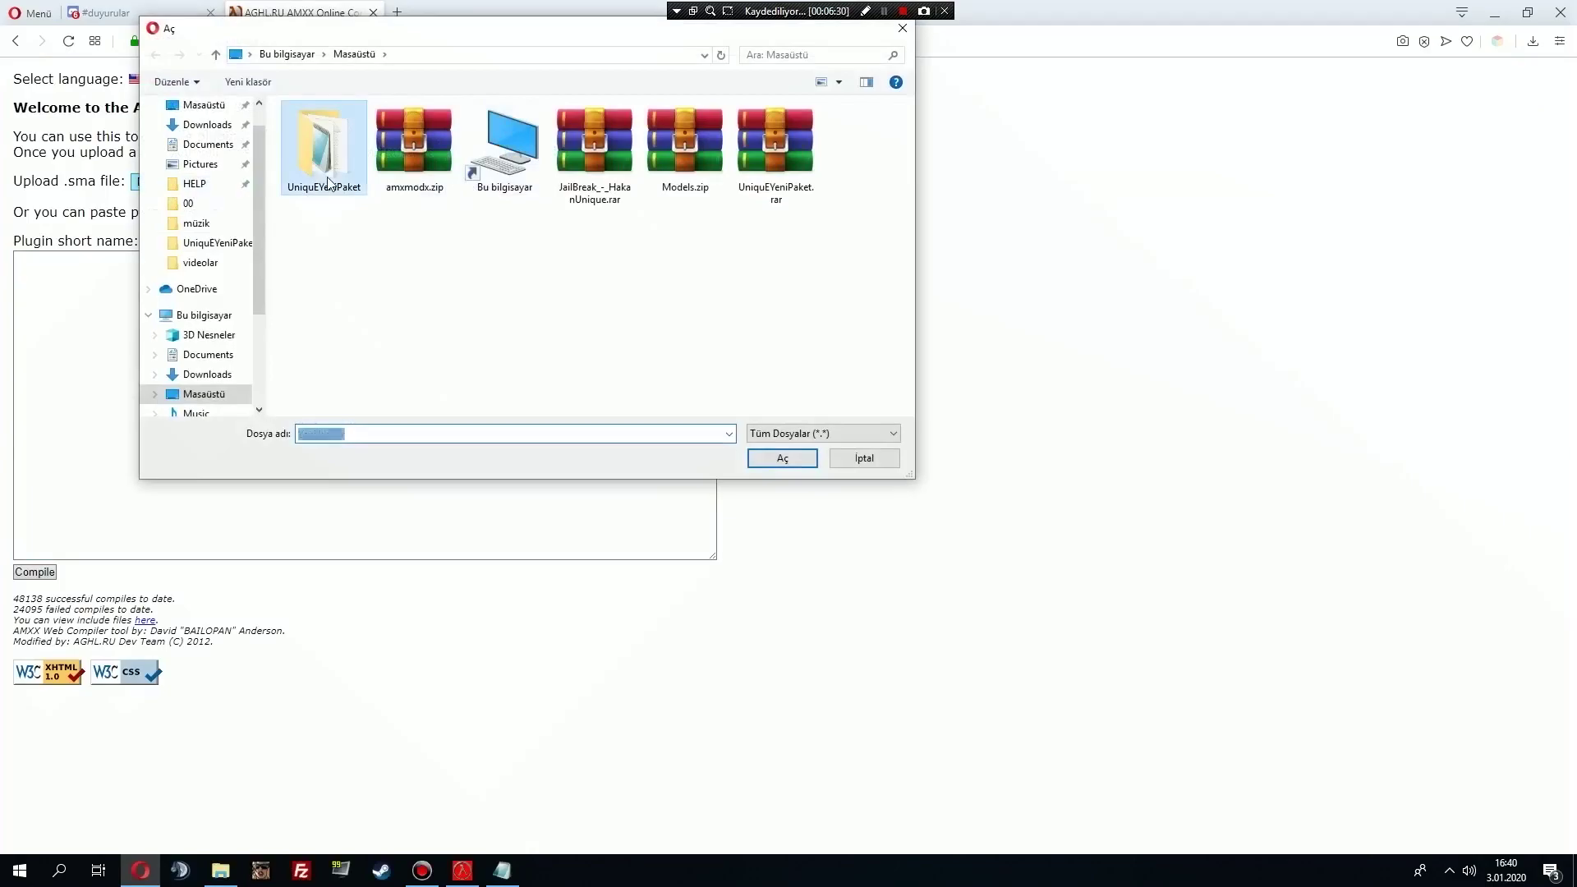
pyautogui.doubleClick(321, 148)
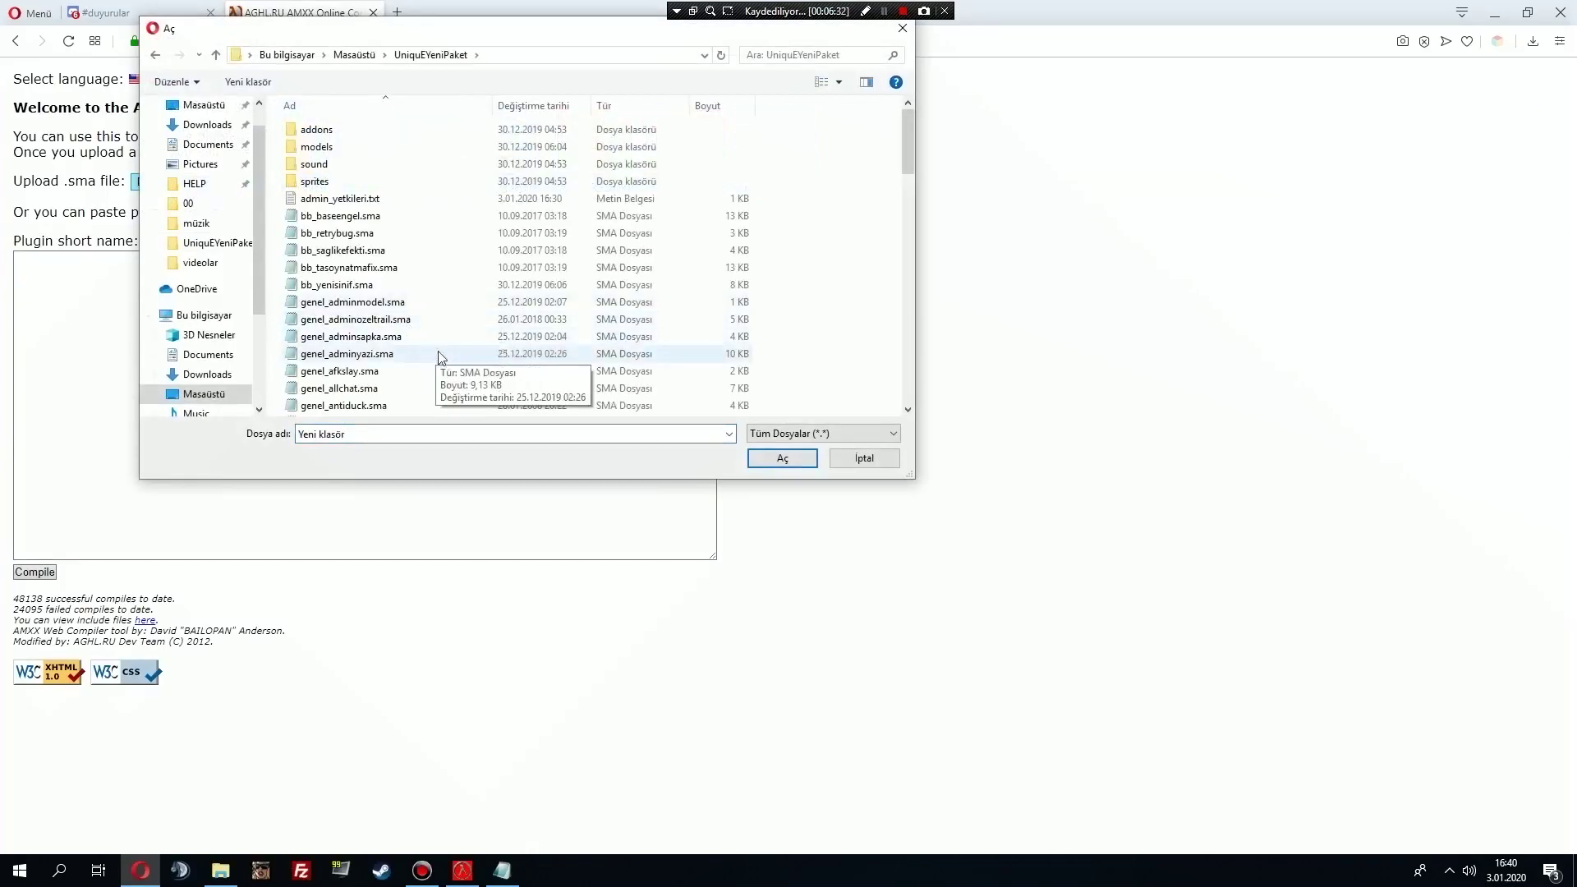
pyautogui.click(393, 233)
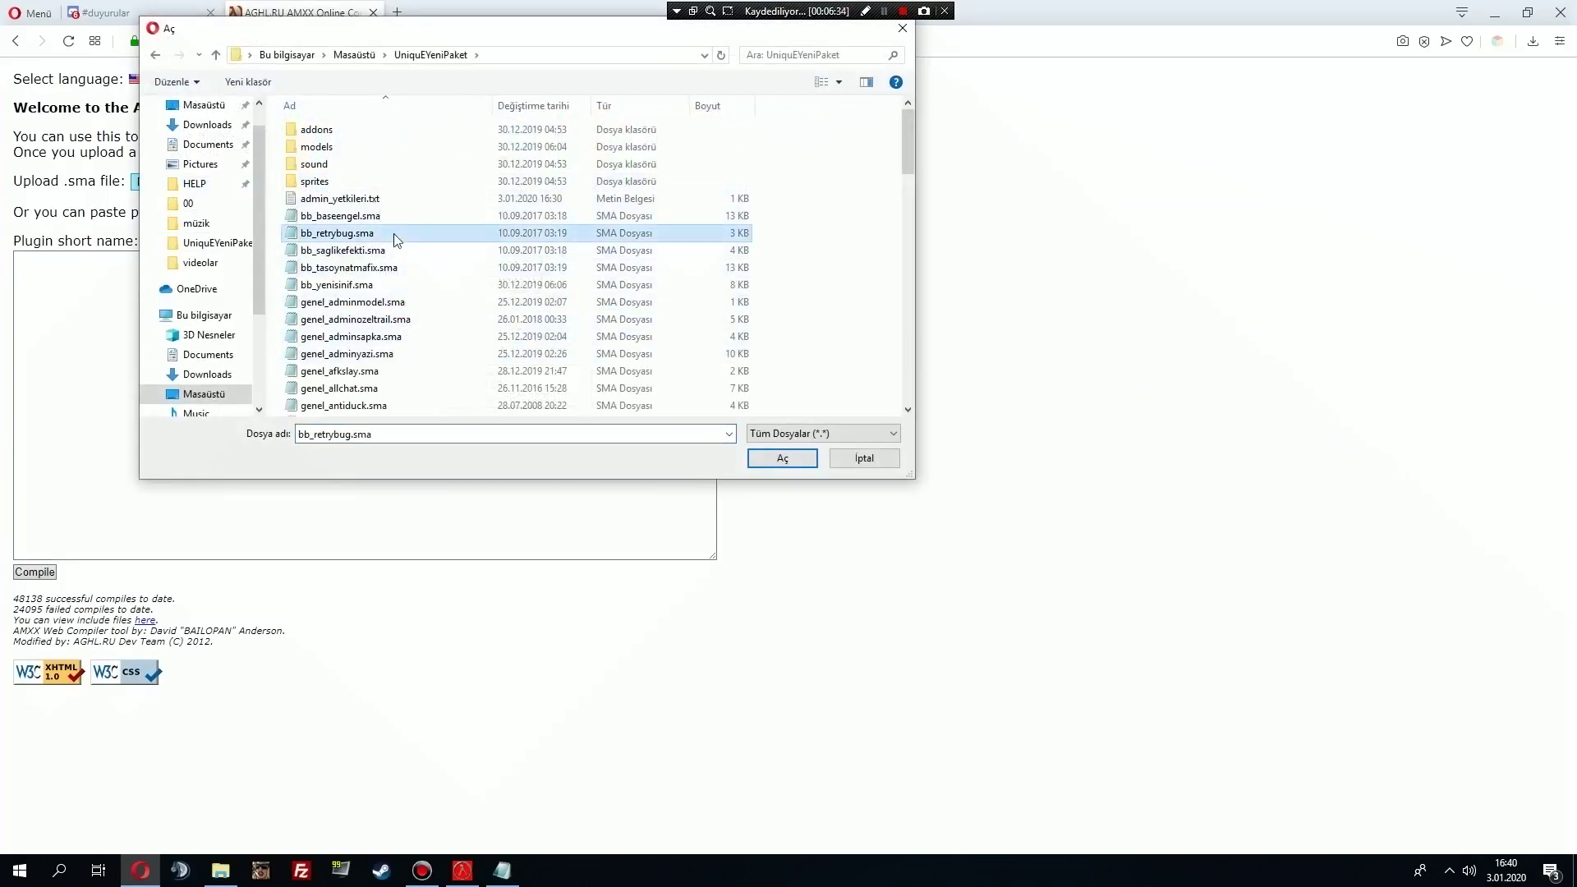
pyautogui.doubleClick(397, 388)
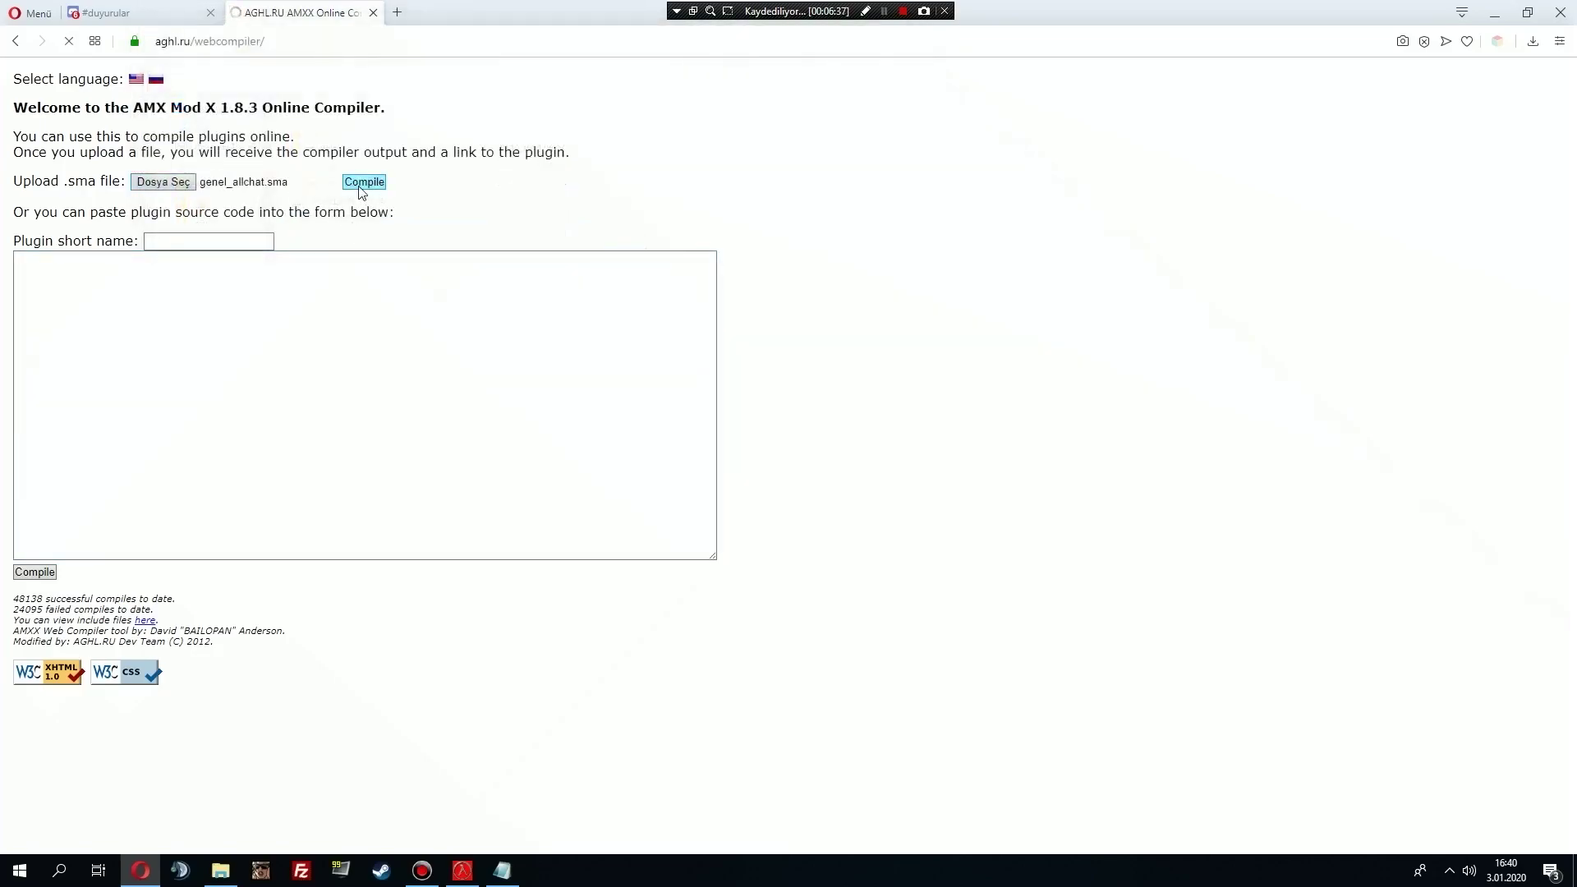
pyautogui.click(258, 167)
pyautogui.click(1528, 85)
pyautogui.click(1495, 12)
# Move the Downloads window aside and open cstrike\addons\amxmodx\plugins from the Cs 1.6 OYNA shortcut's file location.
pyautogui.click(1379, 423)
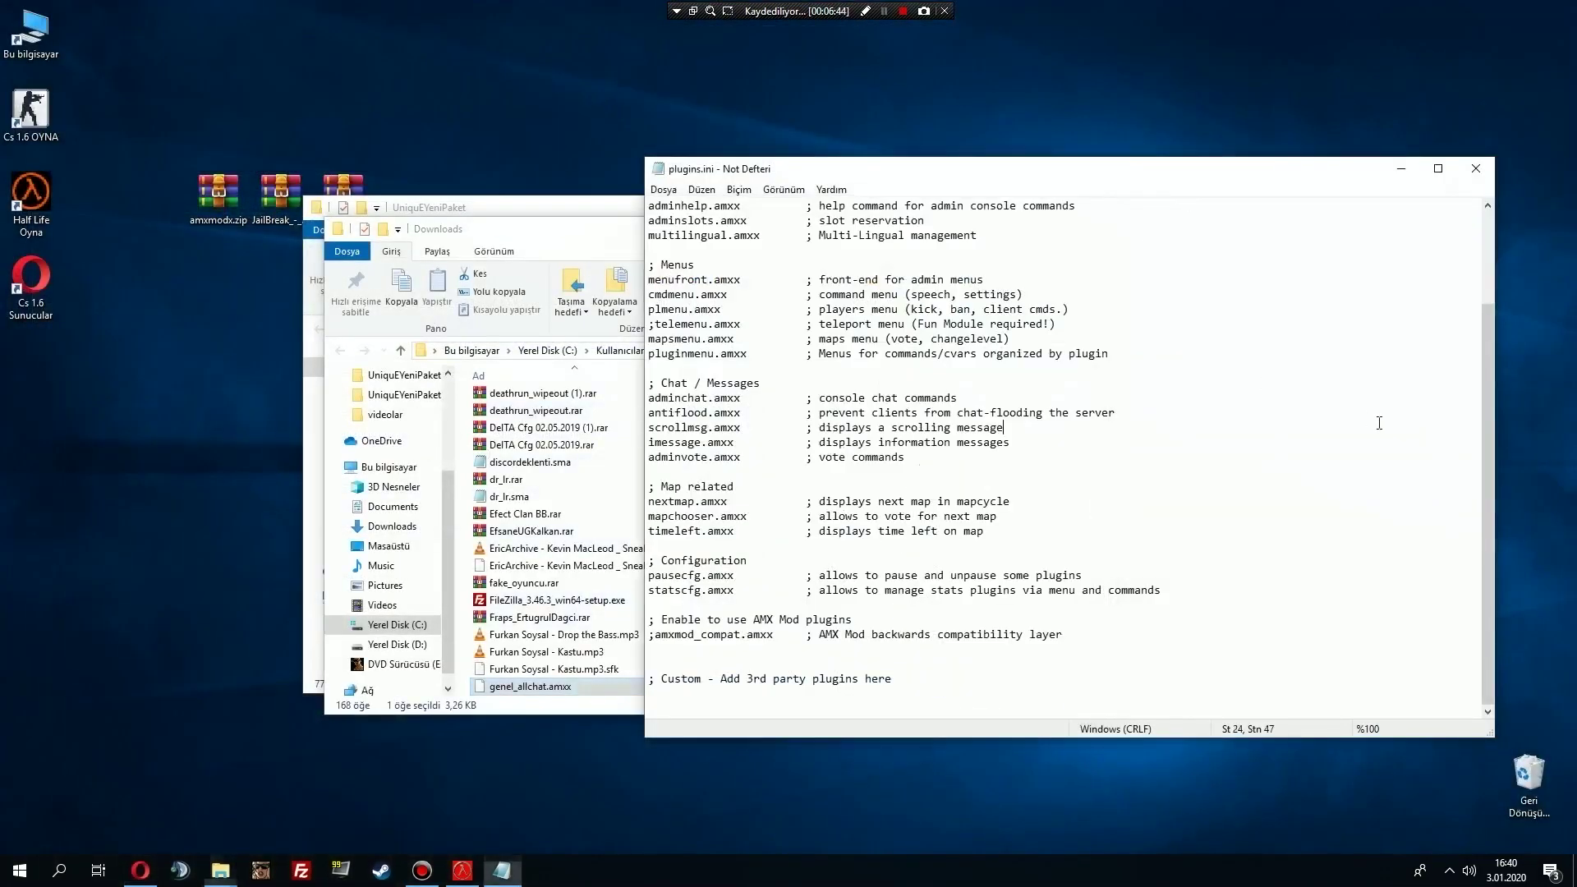
pyautogui.moveTo(538, 236); pyautogui.dragTo(725, 261)
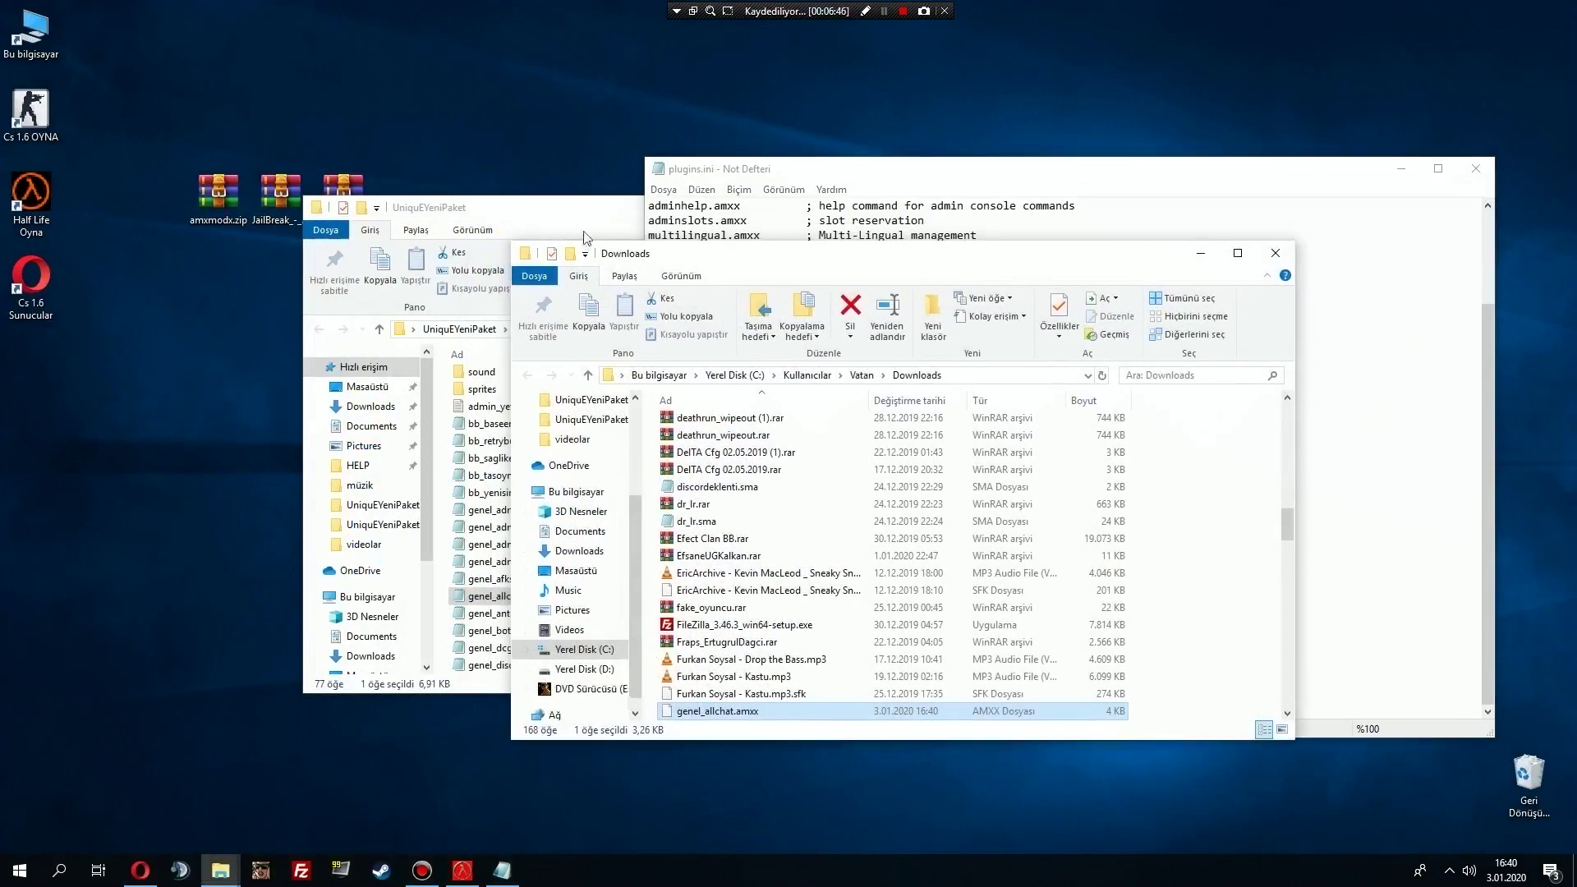
pyautogui.rightClick(52, 97)
pyautogui.click(123, 128)
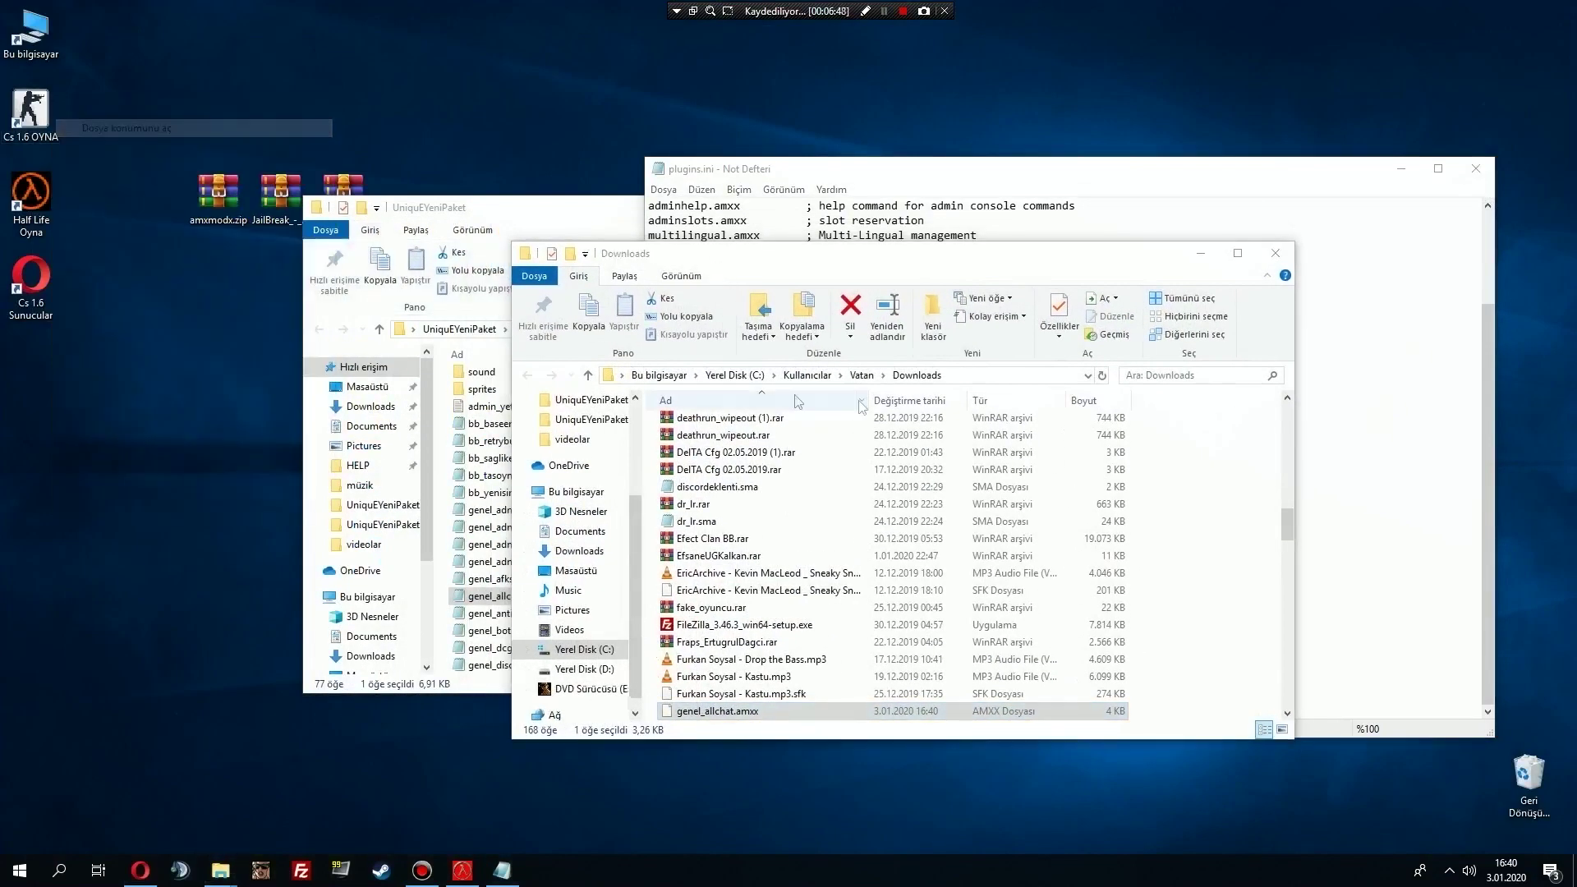
pyautogui.moveTo(869, 285); pyautogui.dragTo(583, 287)
pyautogui.doubleClick(469, 462)
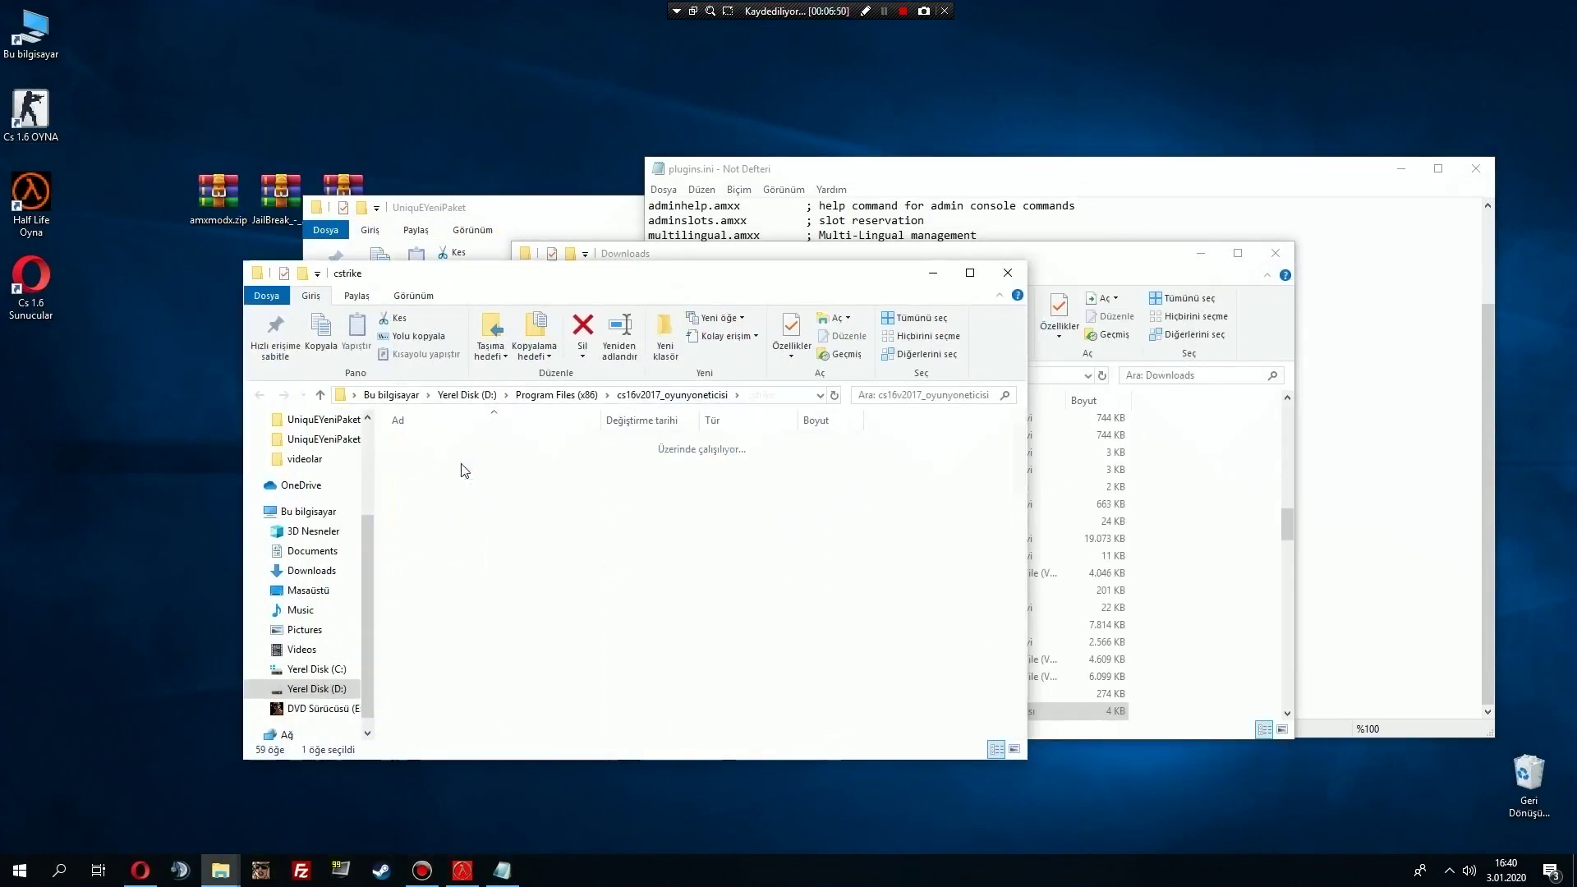
pyautogui.doubleClick(451, 445)
pyautogui.doubleClick(449, 445)
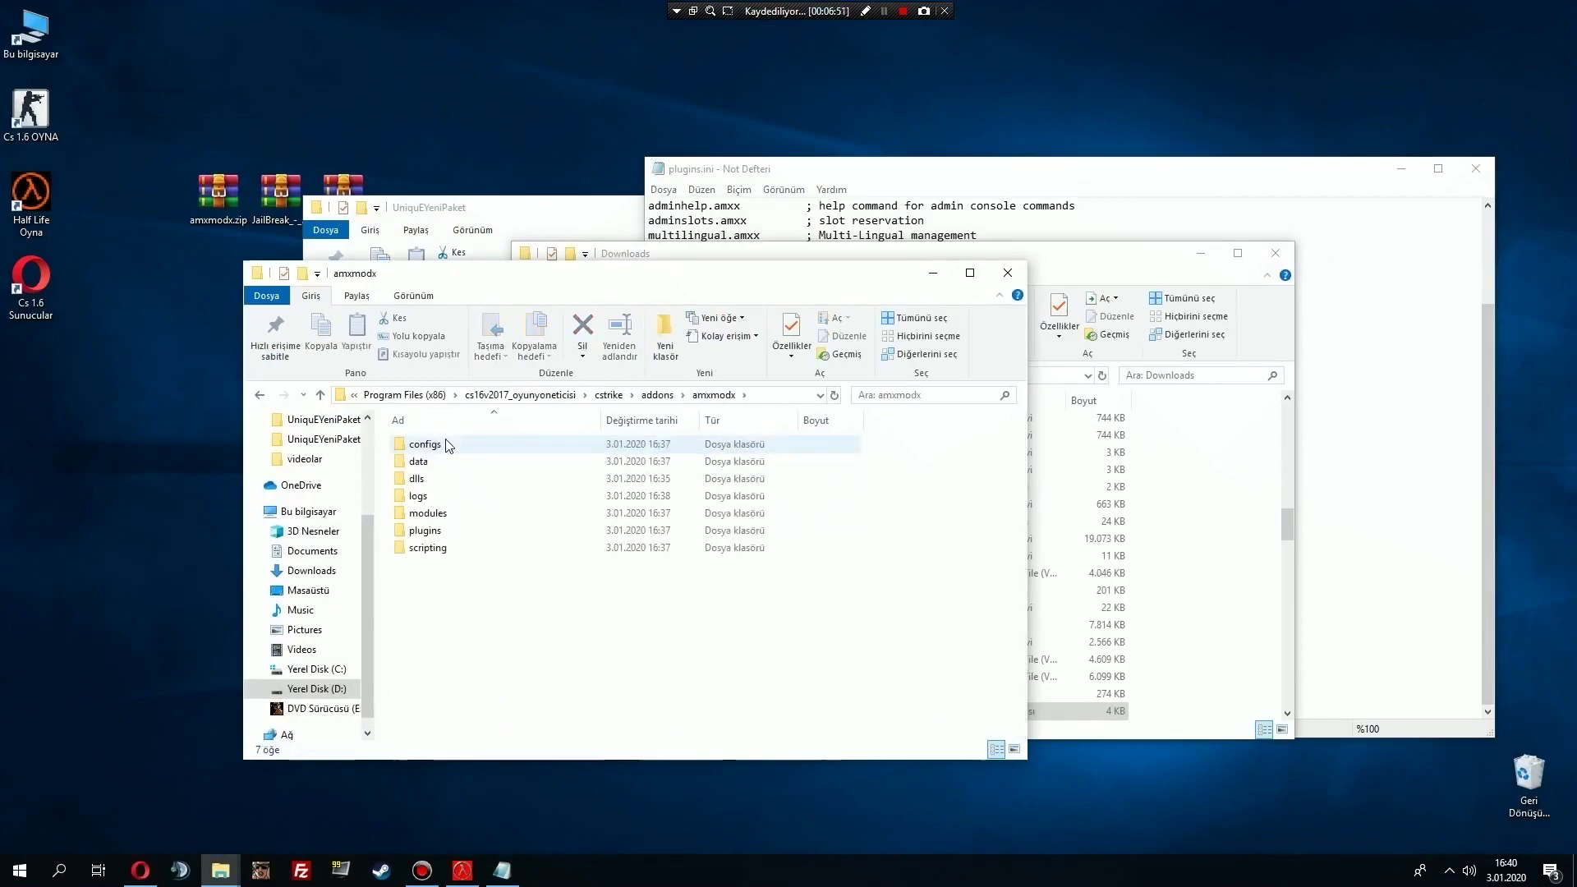
pyautogui.doubleClick(425, 531)
# Copy genel_allchat.amxx from Downloads into the plugins folder and copy its base file name.
pyautogui.click(1158, 575)
pyautogui.moveTo(707, 710); pyautogui.dragTo(469, 690)
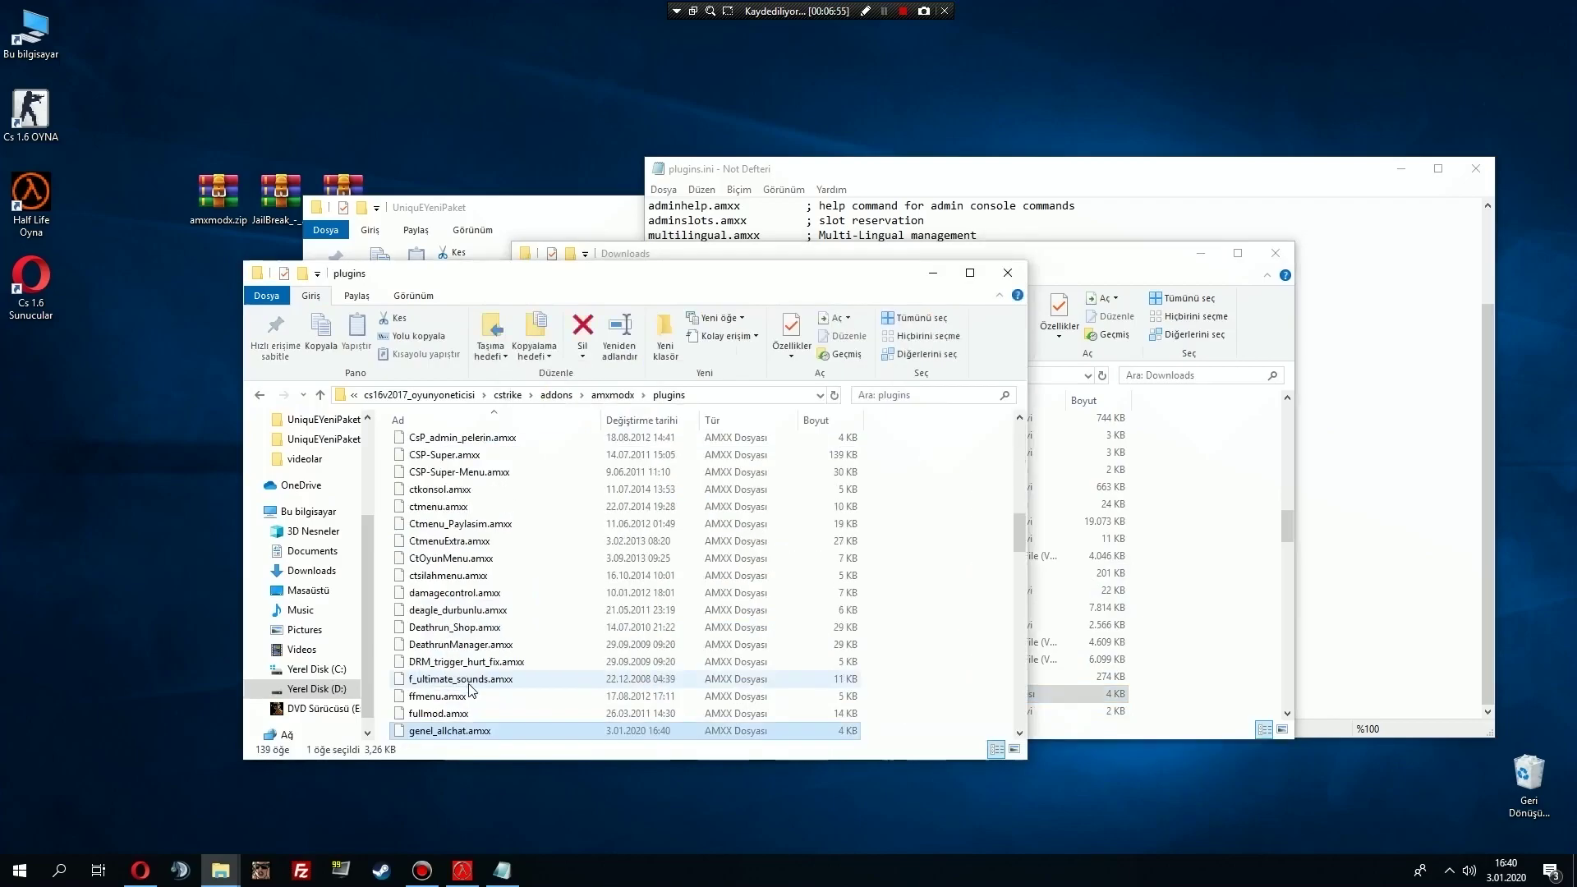
pyautogui.rightClick(455, 732)
pyautogui.click(505, 695)
pyautogui.hotkey('ctrl', 'c')
pyautogui.click(910, 665)
# Add genel_allchat.amxx directly below the "; Custom" line in plugins.ini, then close the file and save the changes.
pyautogui.press('BackSpace')
pyautogui.doubleClick(457, 445)
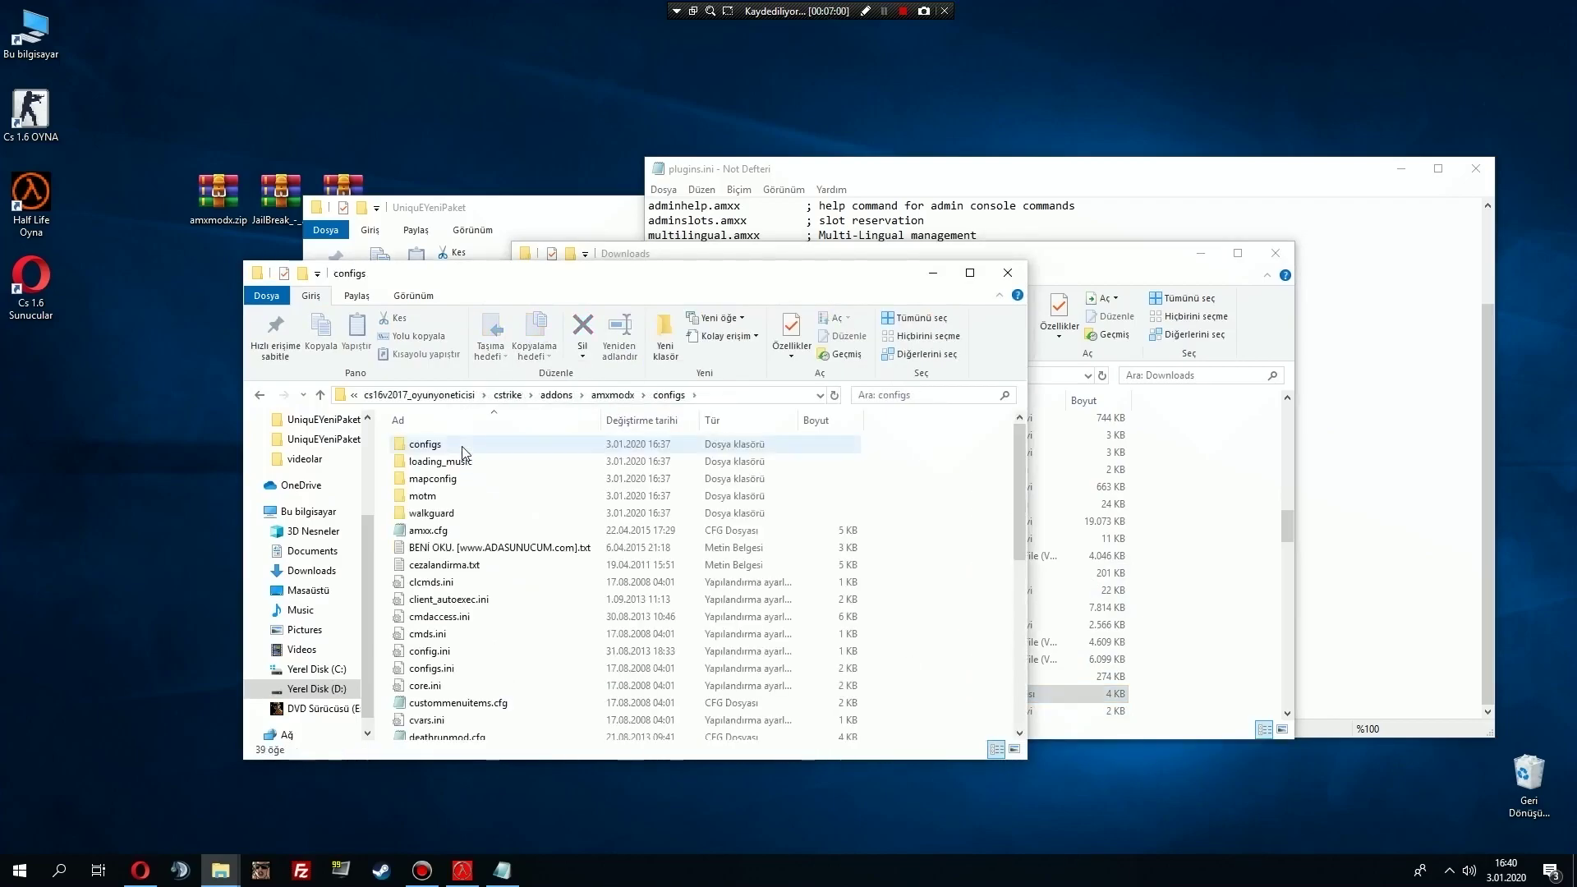
pyautogui.click(443, 696)
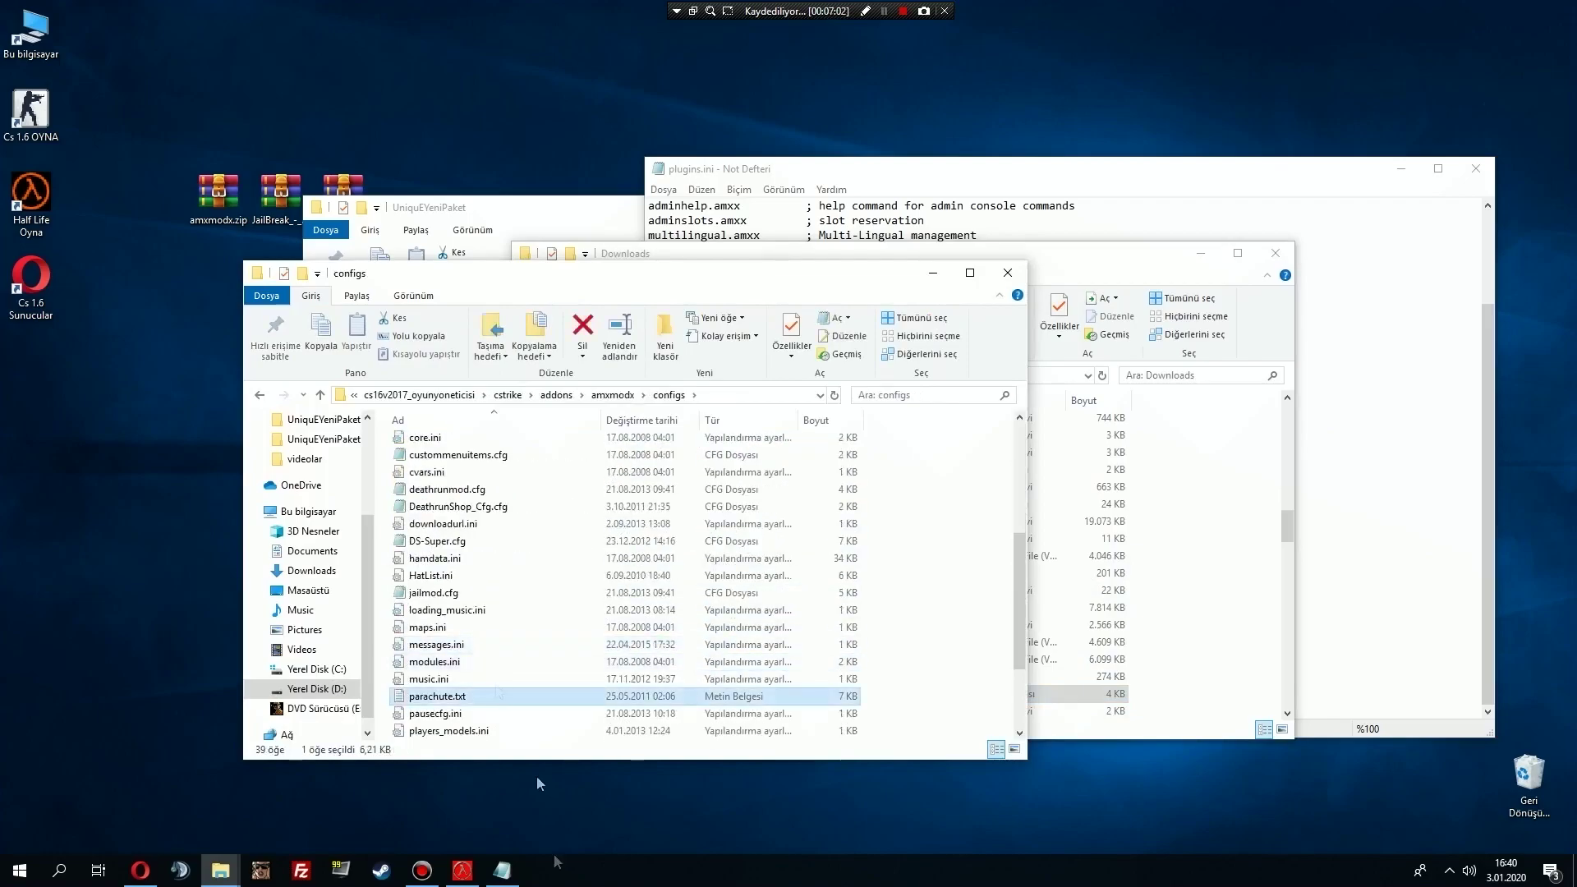
pyautogui.click(502, 870)
pyautogui.hotkey('ctrl', 'v')
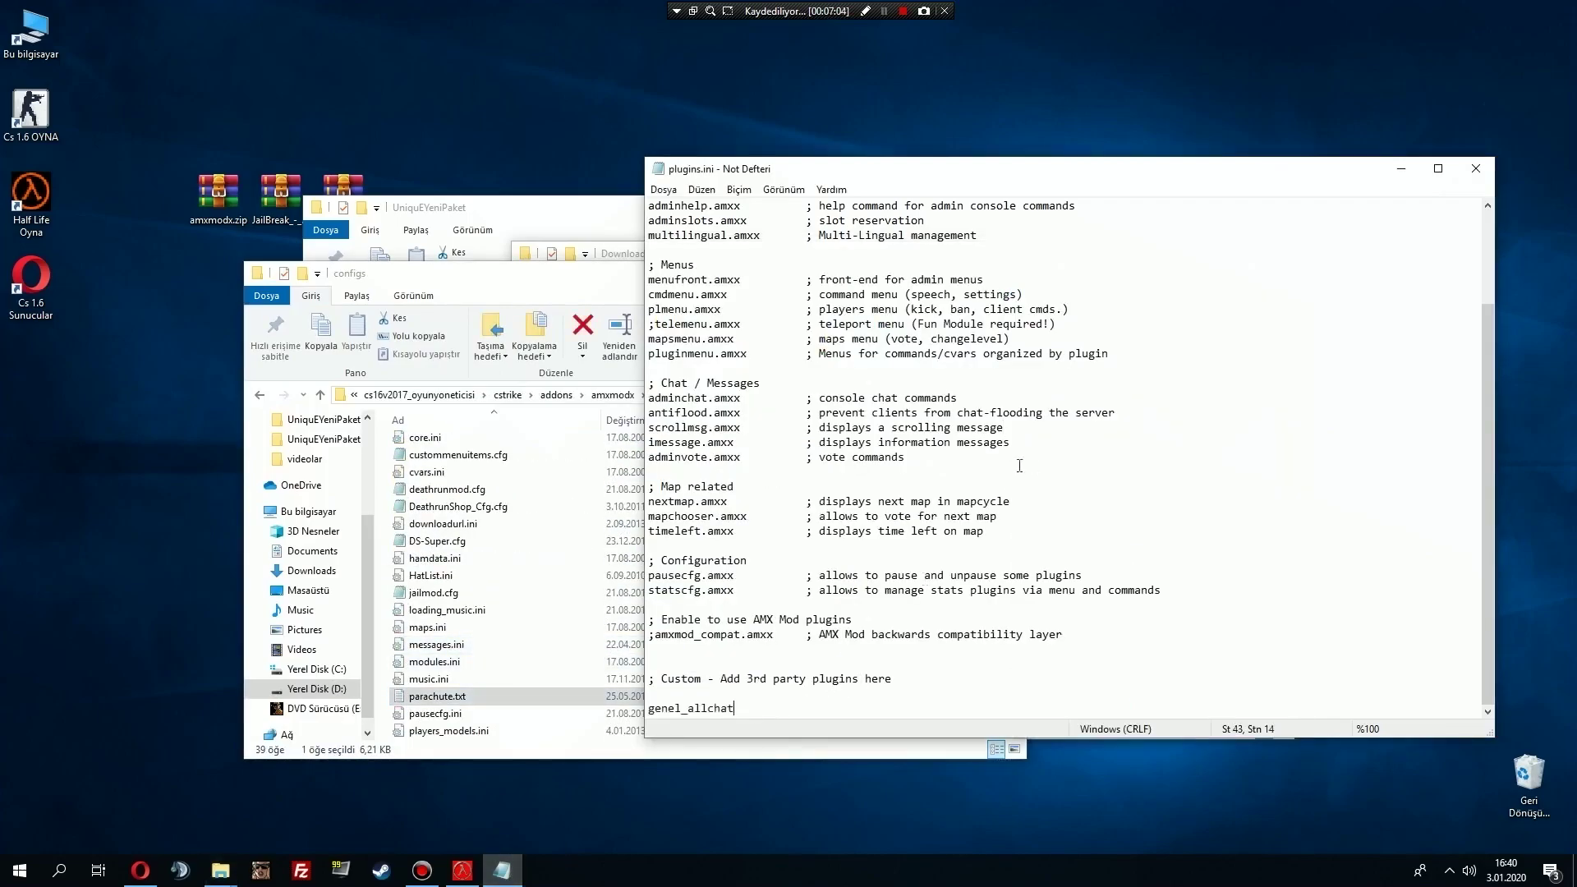
pyautogui.press('BackSpace')
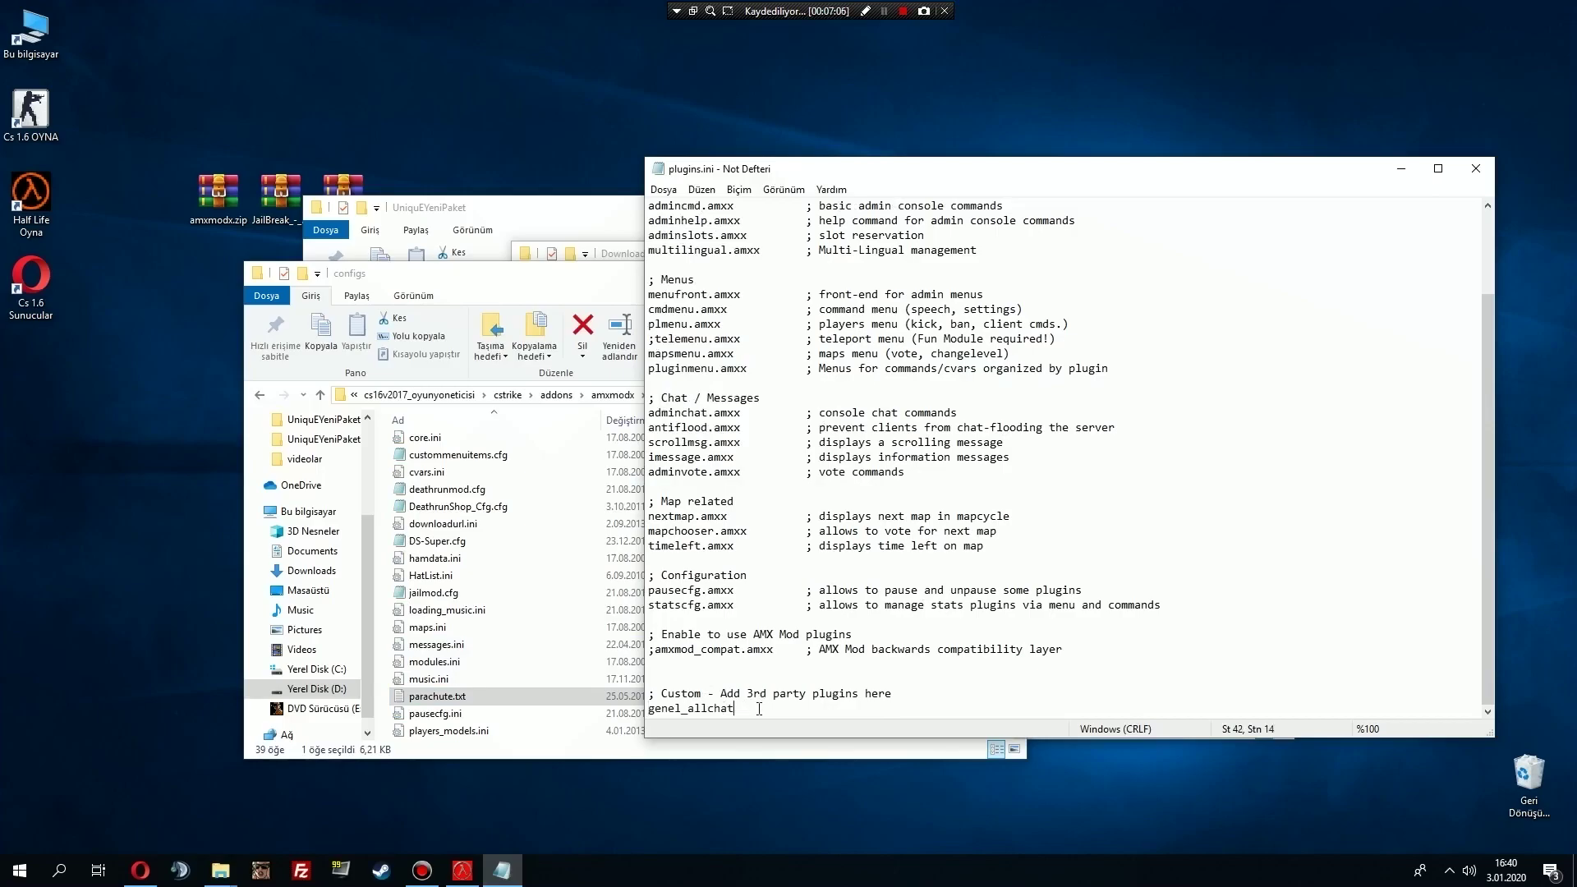
pyautogui.press('Home')
pyautogui.press('Return')
pyautogui.press('Up')
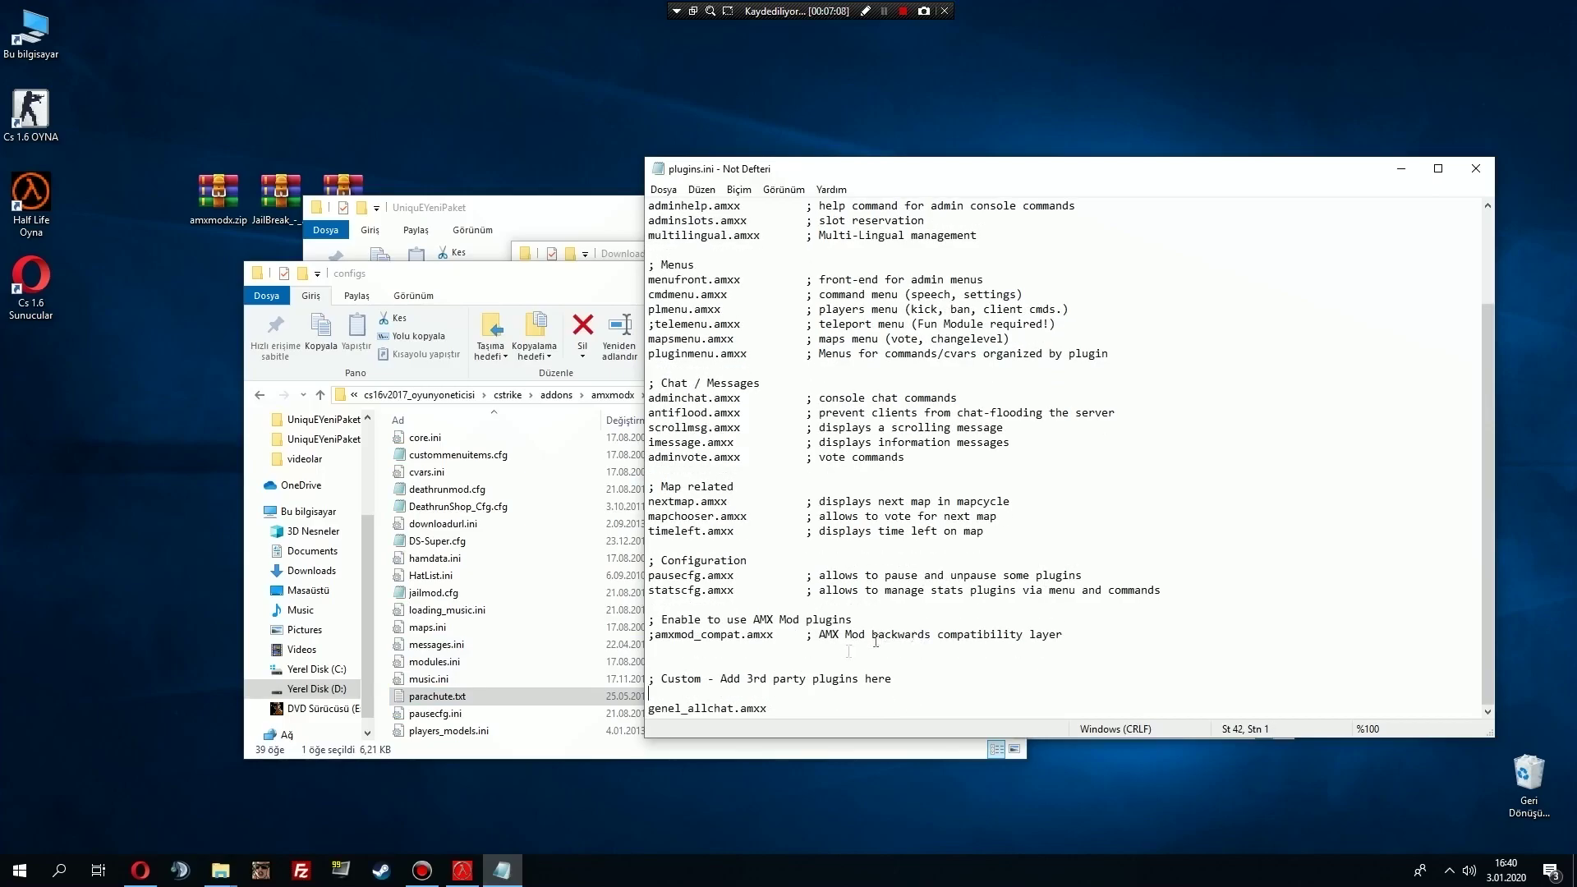
pyautogui.press('BackSpace')
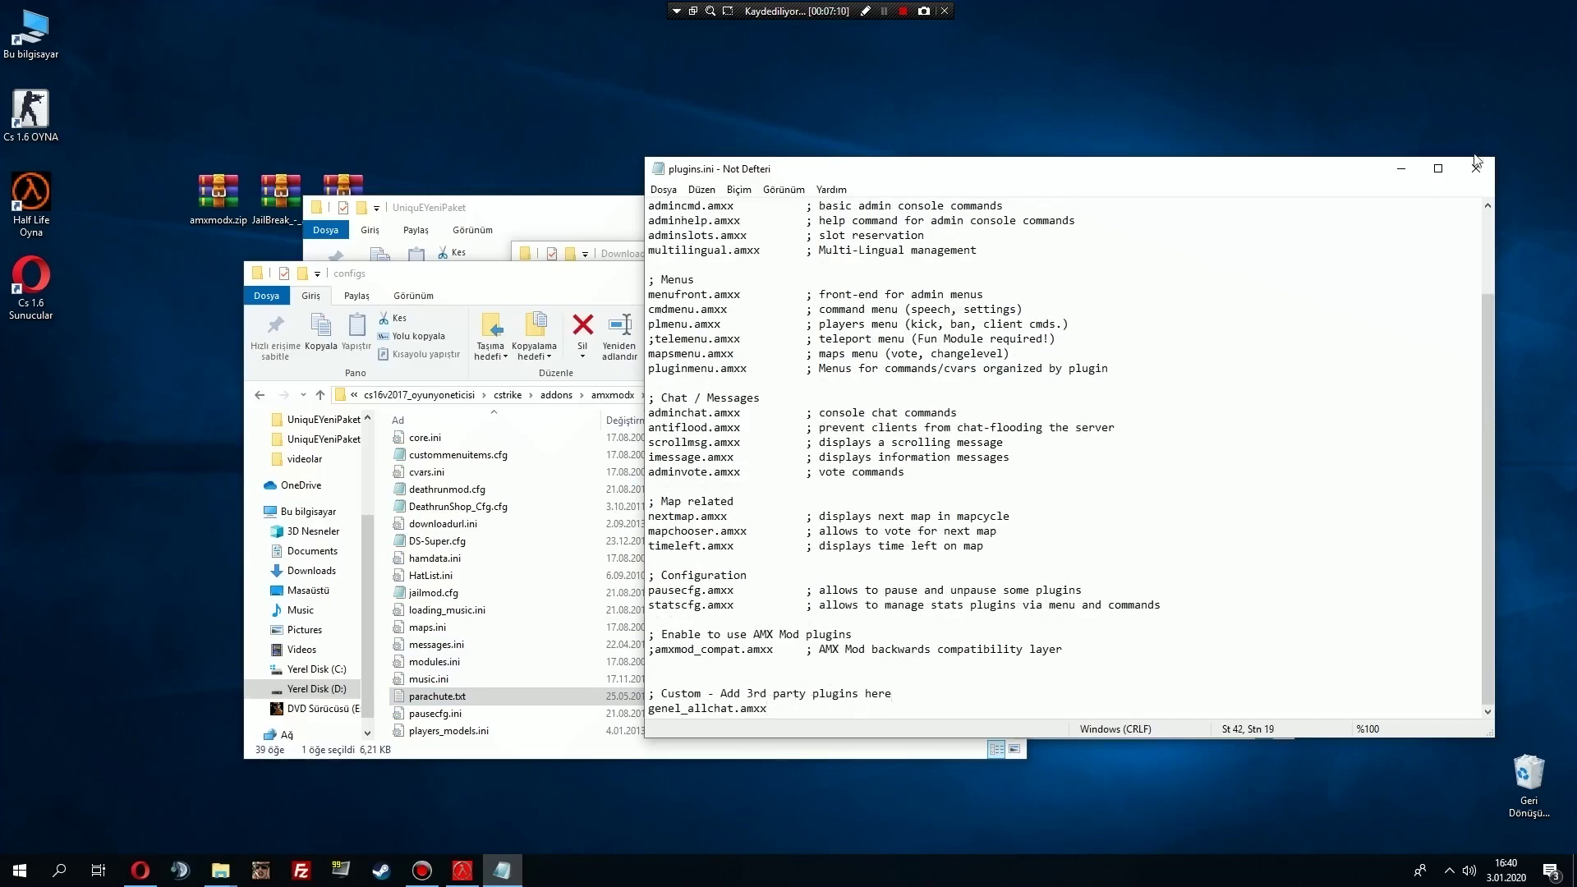
pyautogui.click(1477, 167)
pyautogui.click(742, 458)
# Reload the jail_buyukisyan_v1 map in the dedicated server window.
pyautogui.click(462, 870)
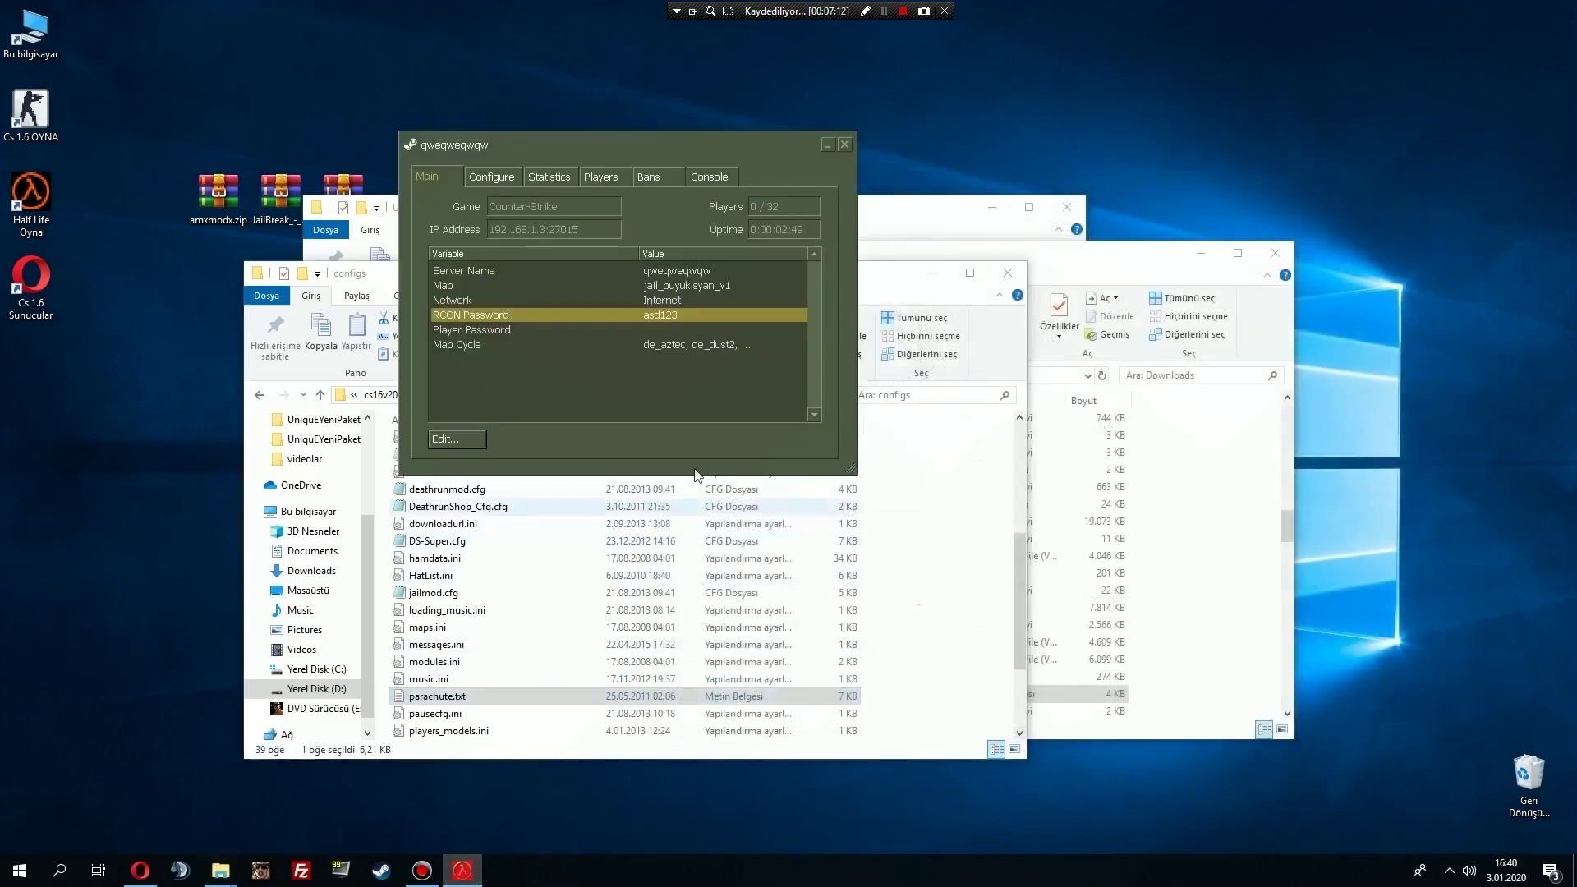
pyautogui.doubleClick(690, 287)
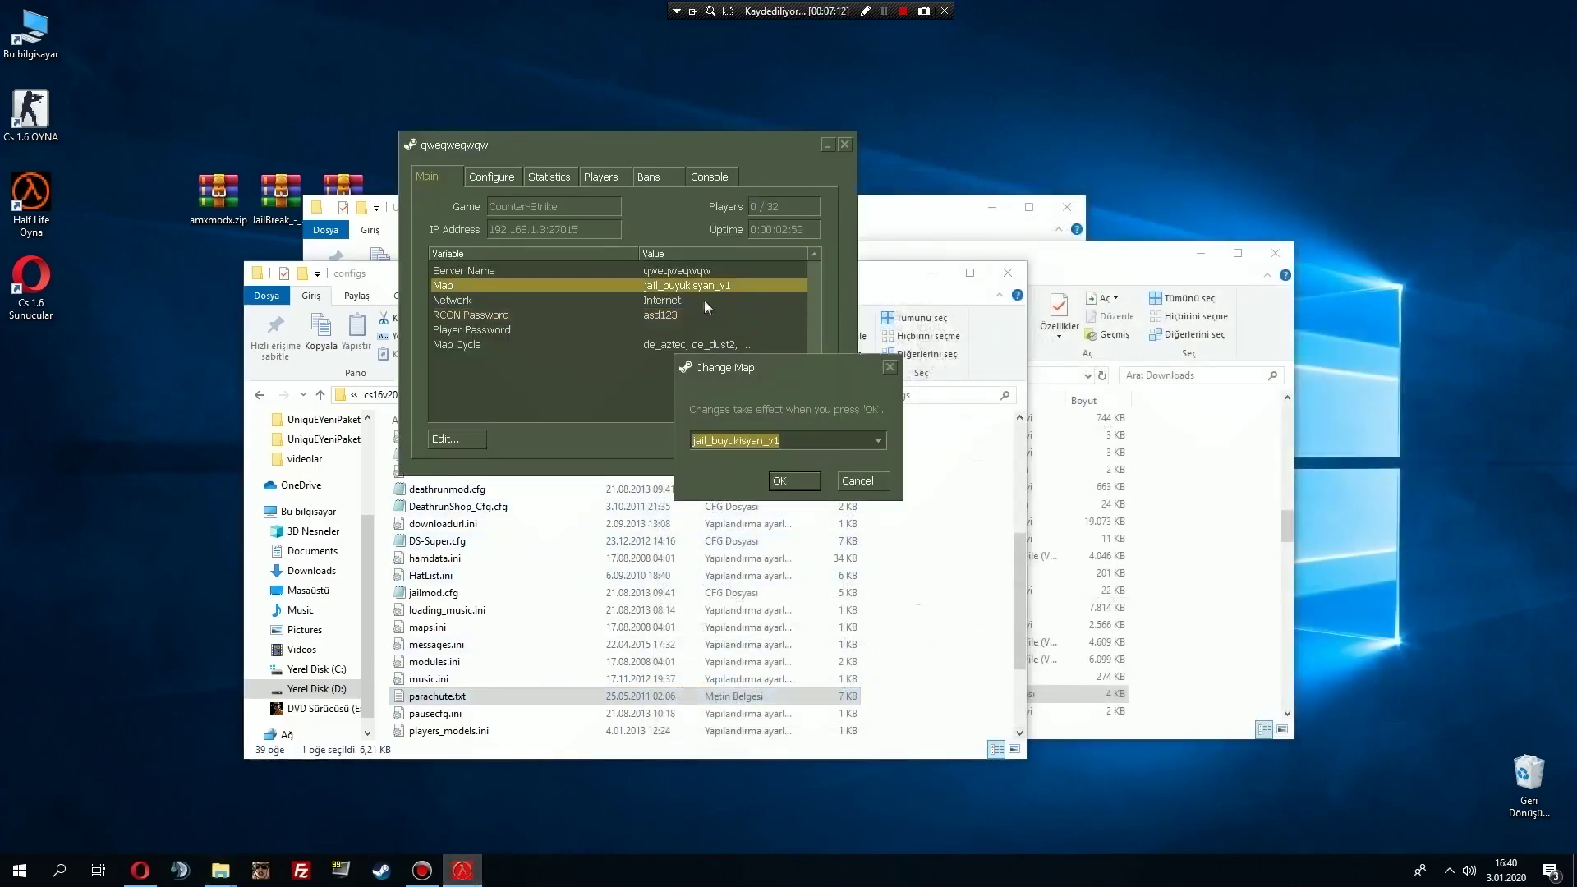
pyautogui.click(796, 482)
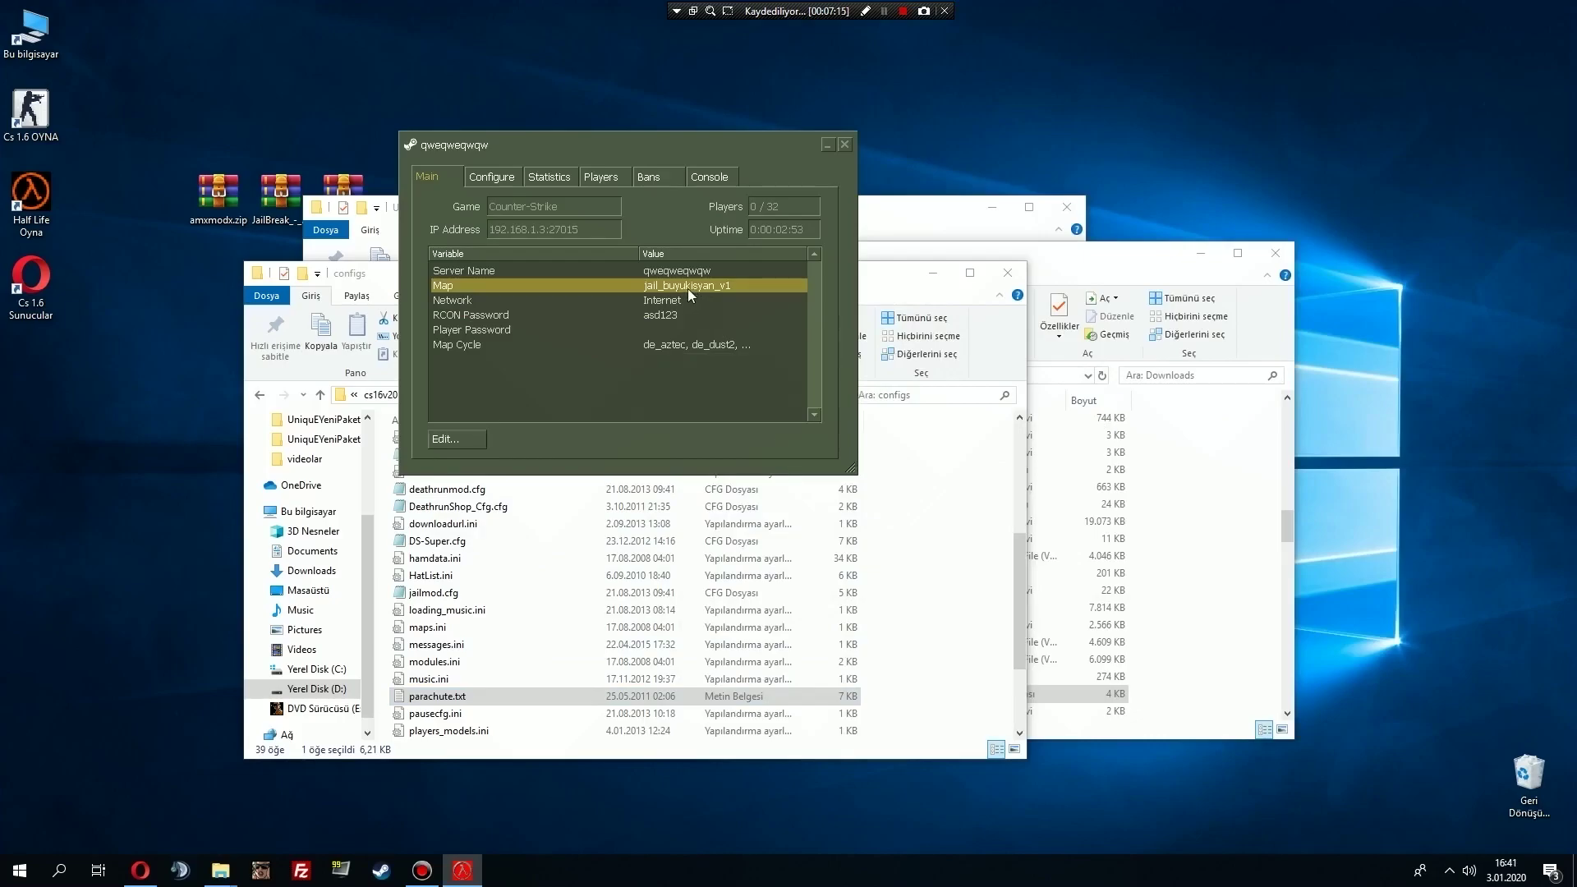
# Examine the server's console output and configuration variables after the map reload.
pyautogui.click(705, 178)
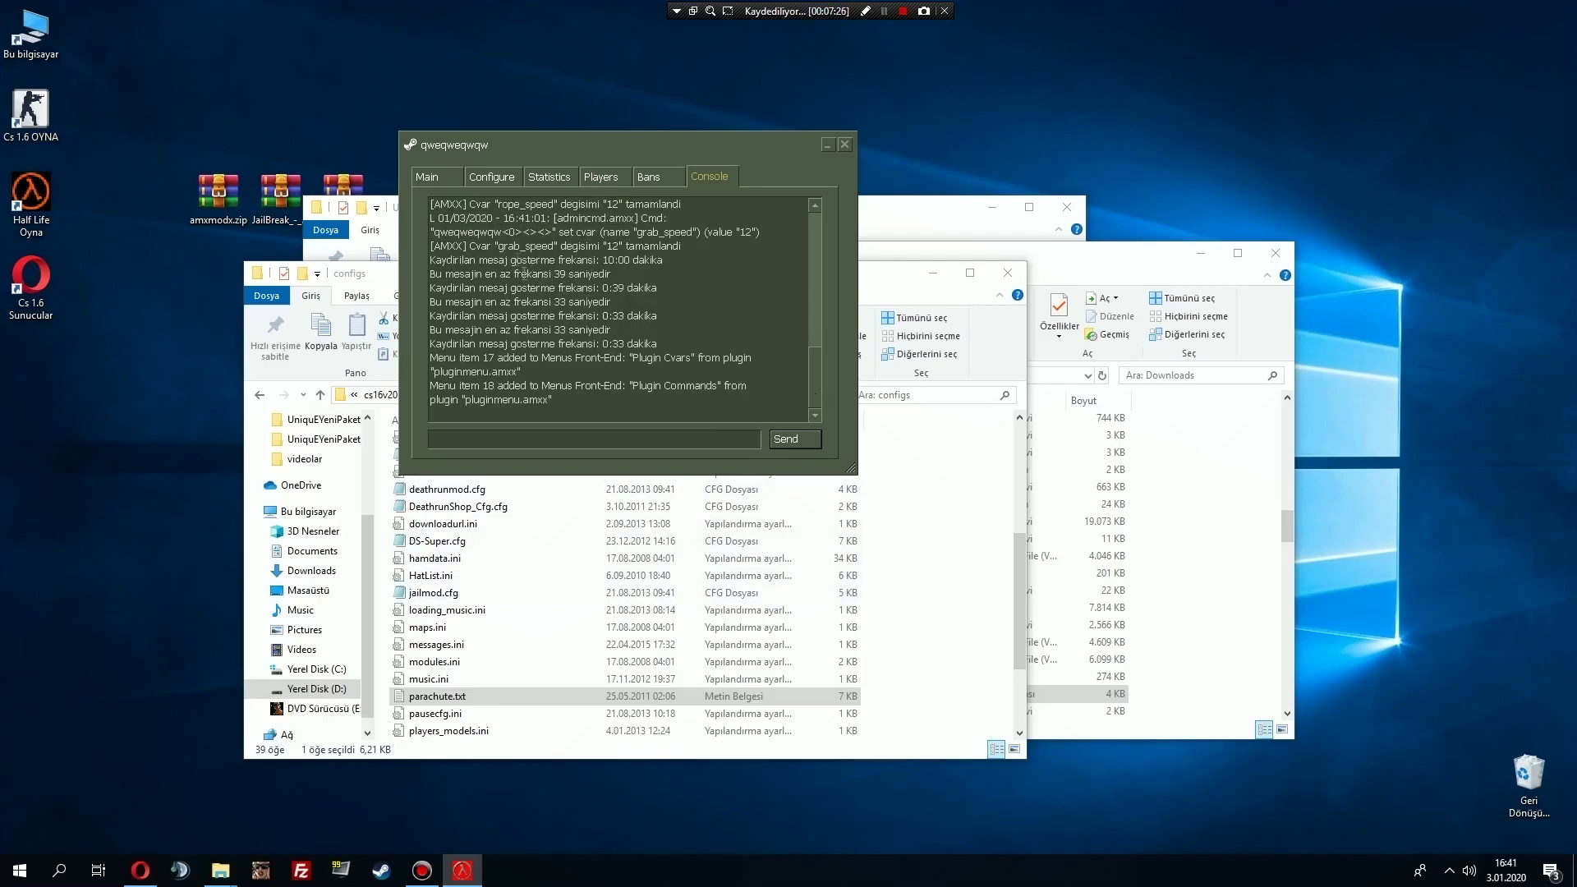
pyautogui.click(428, 179)
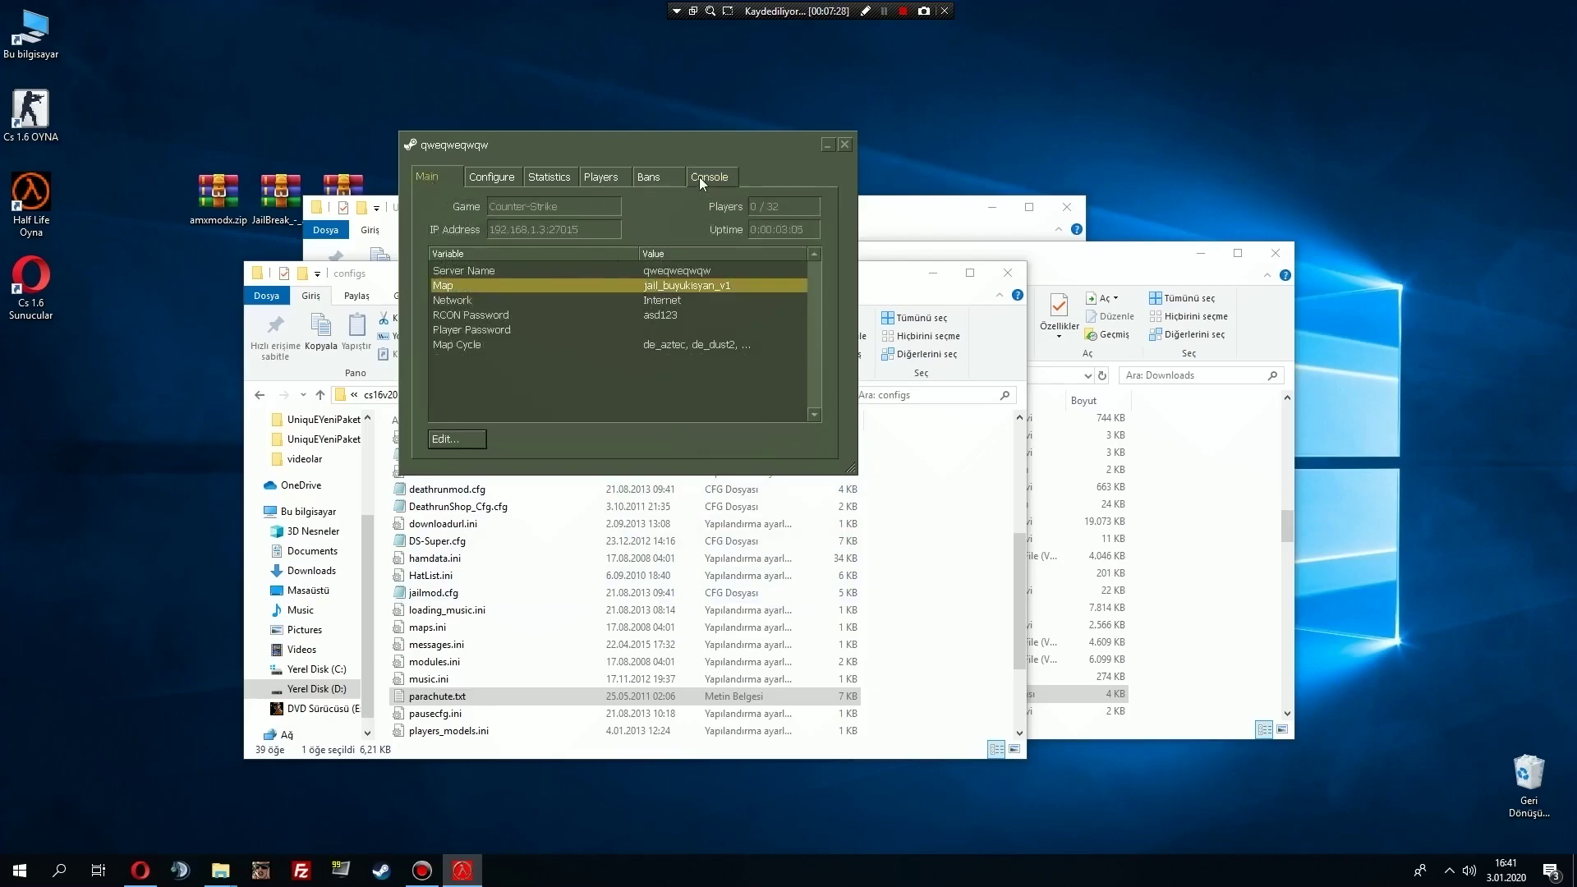
pyautogui.click(702, 183)
pyautogui.click(428, 178)
pyautogui.click(493, 177)
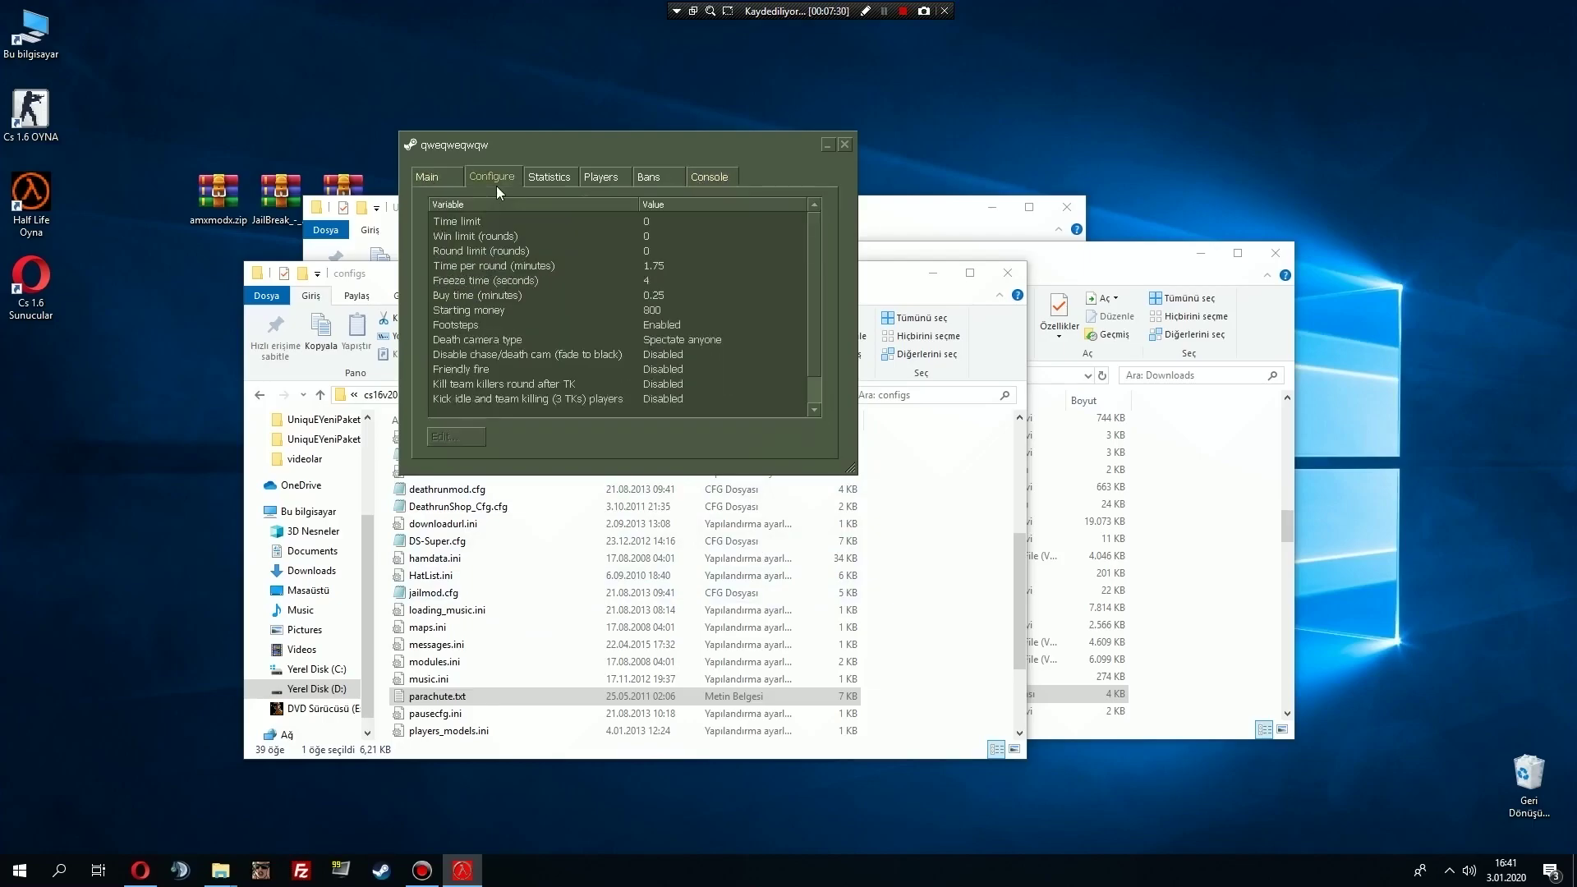
pyautogui.click(428, 177)
# Close the UniquEYeniPaket and configs folder windows and go to Bu bilgisayar in the Downloads window.
pyautogui.click(1170, 616)
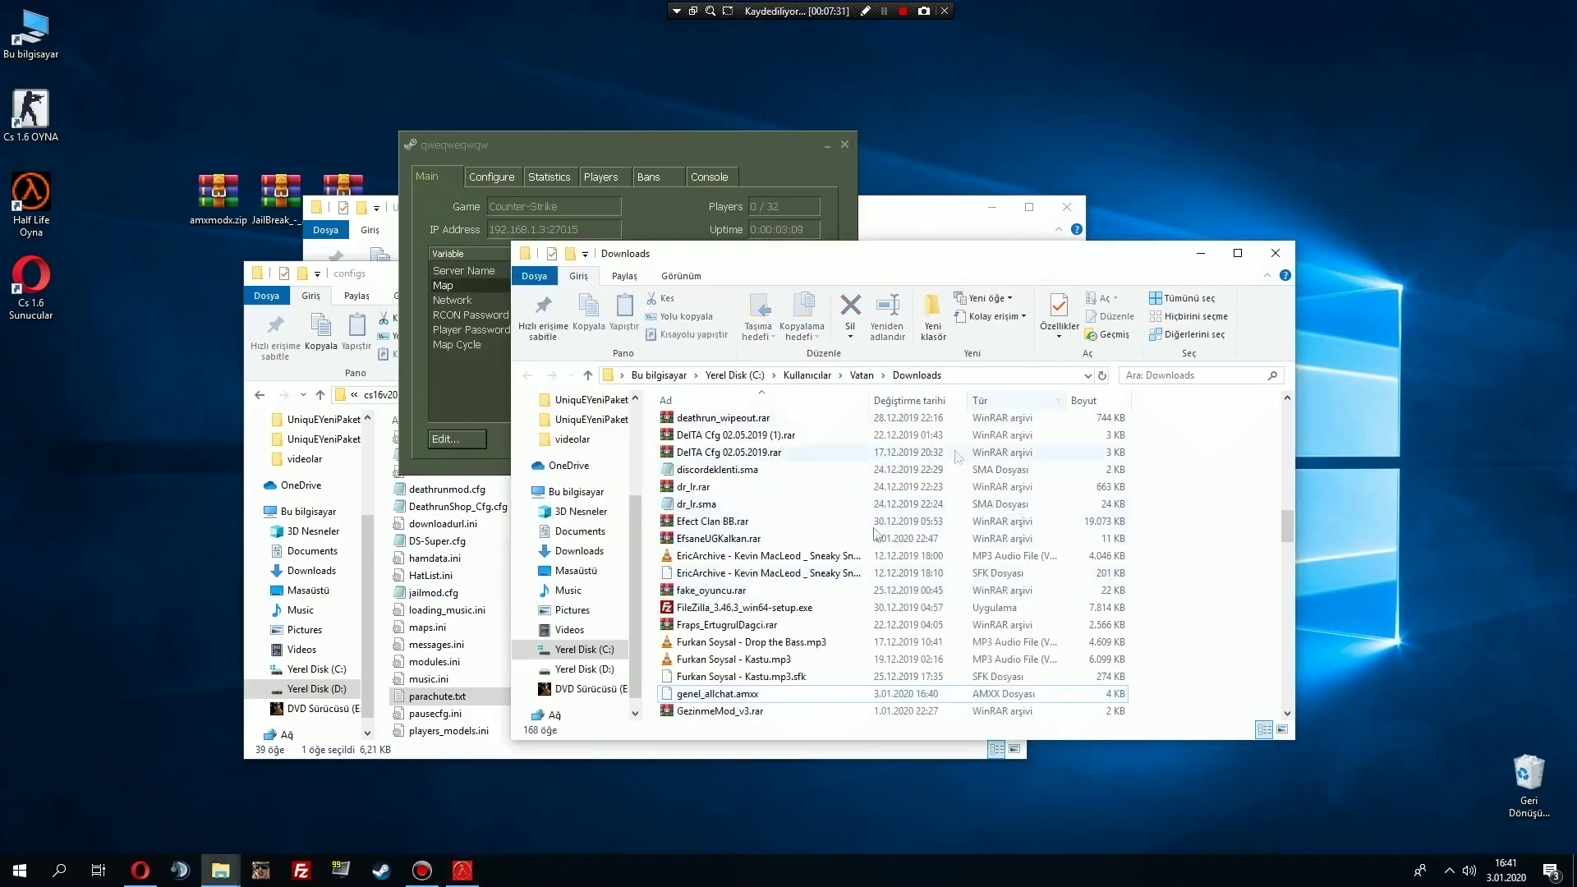
pyautogui.click(949, 215)
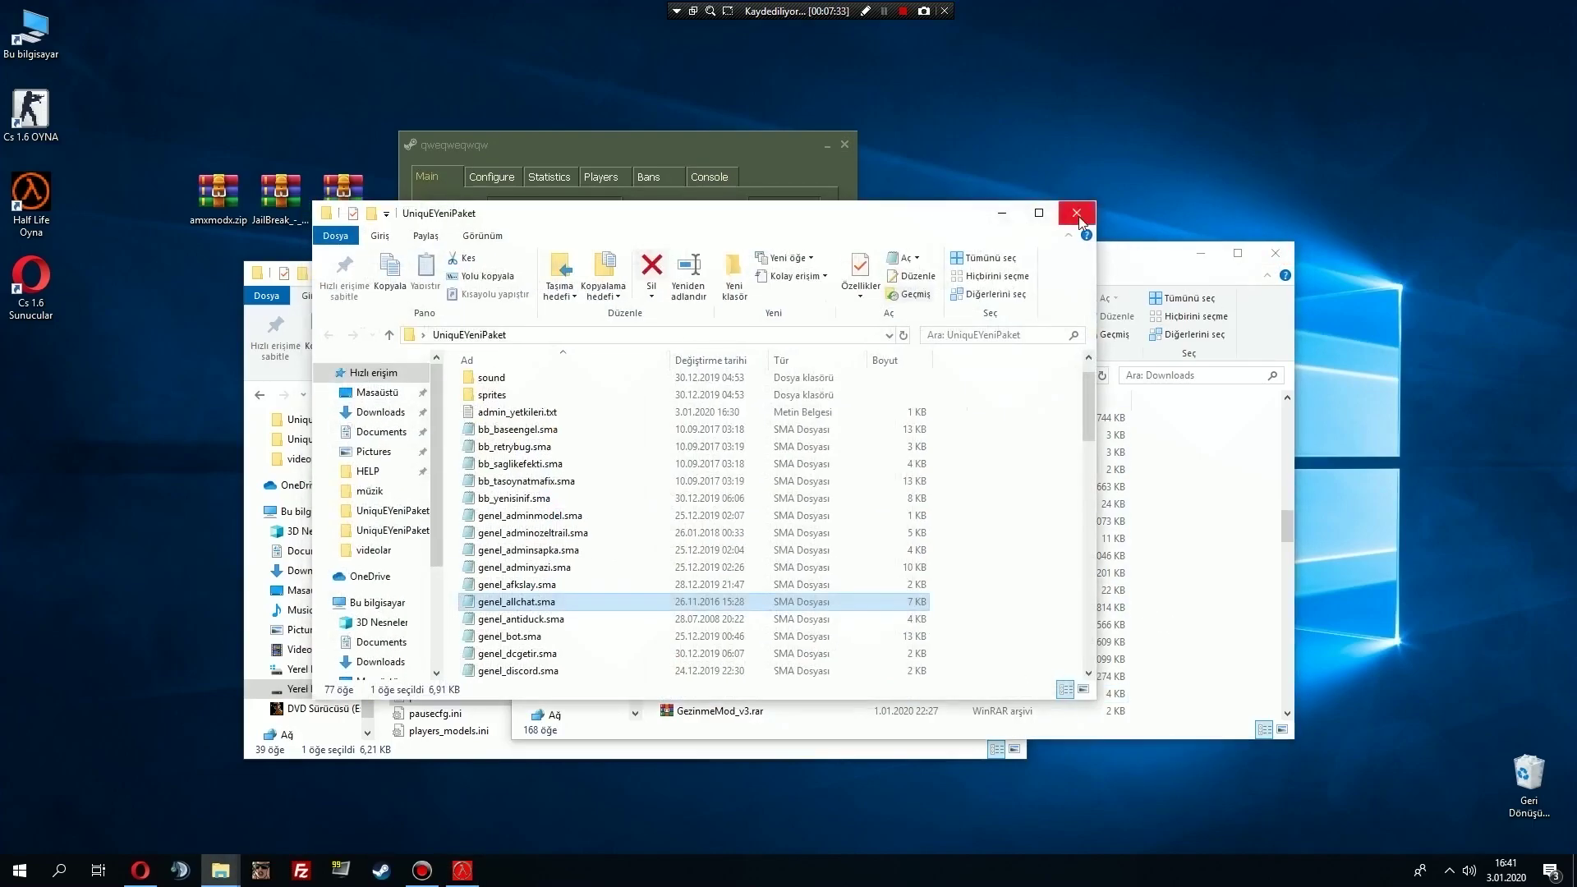
pyautogui.click(1066, 207)
pyautogui.click(485, 580)
pyautogui.click(1017, 274)
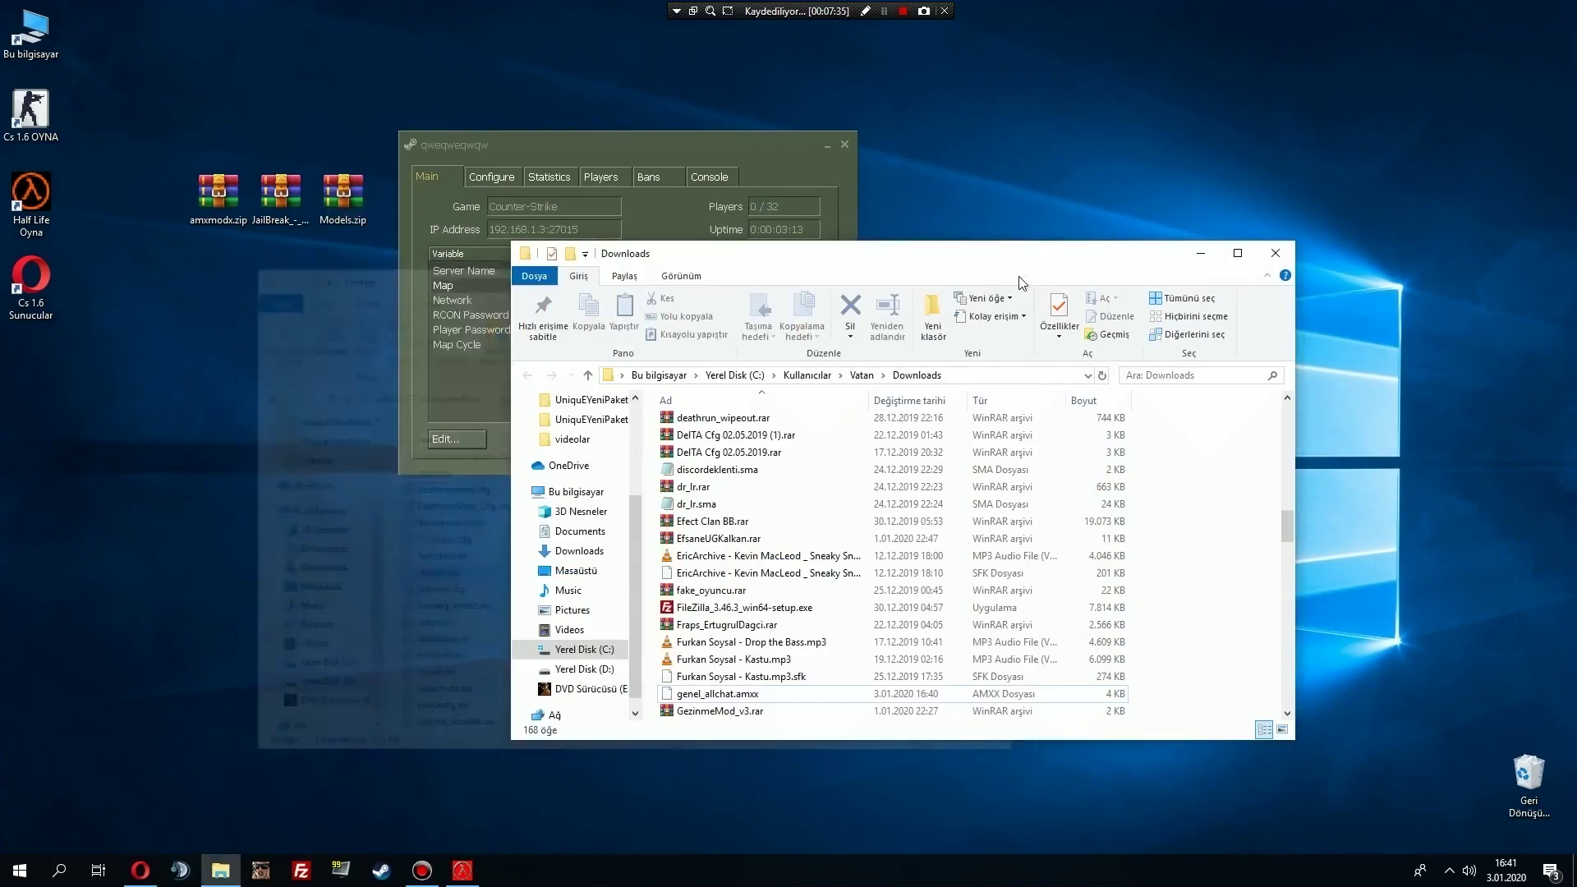
pyautogui.click(659, 375)
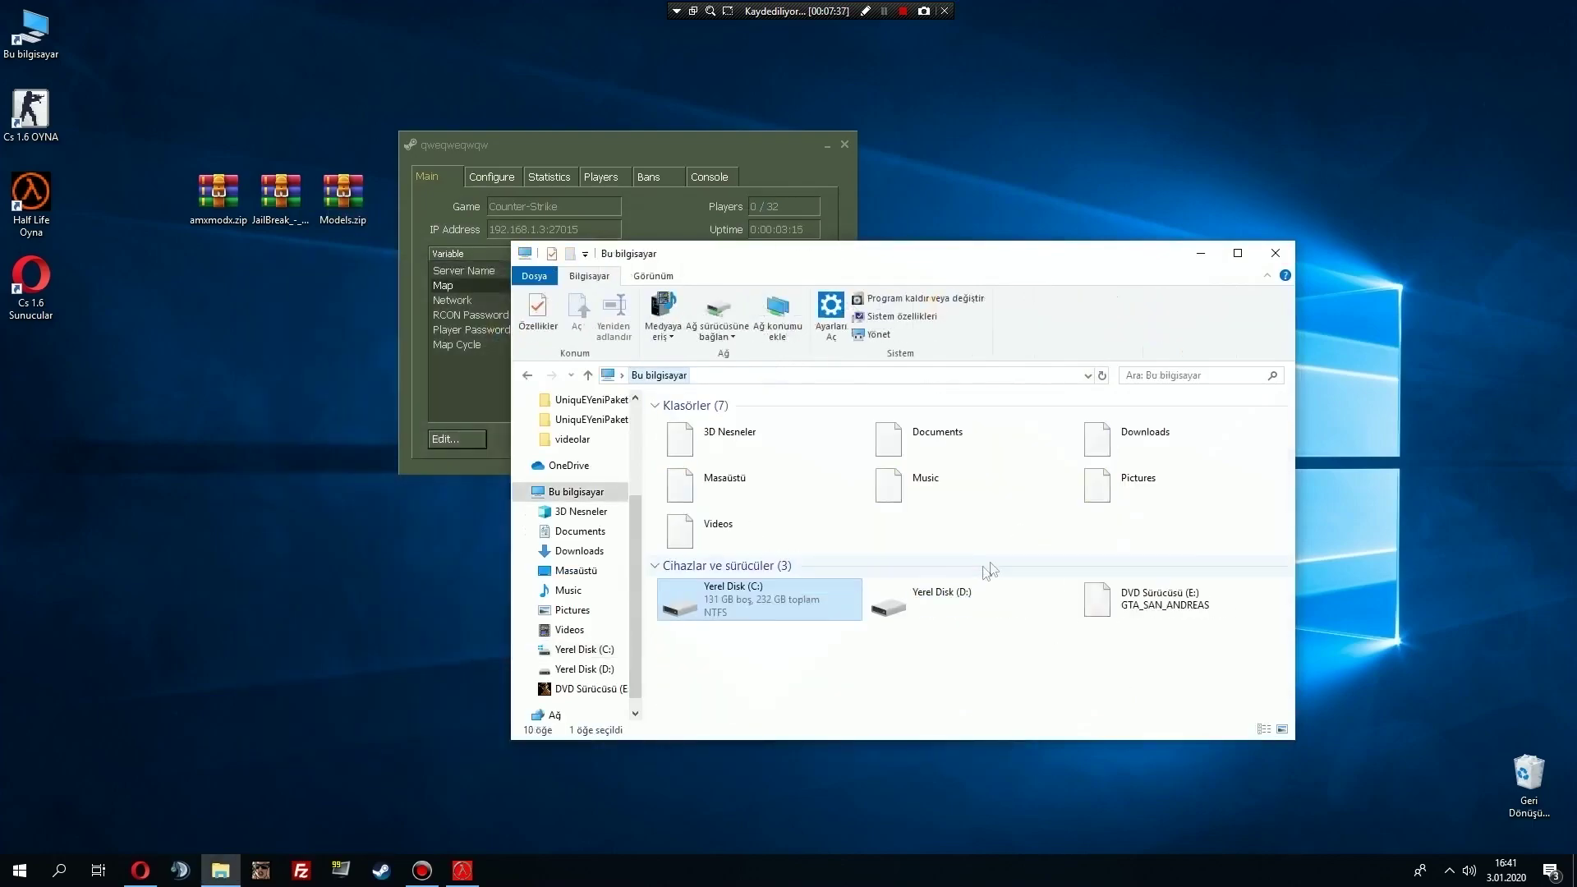
# Close the Bu bilgisayar window and open the file location of the Cs 1.6 OYNA desktop shortcut.
pyautogui.click(1276, 253)
pyautogui.rightClick(10, 123)
pyautogui.click(82, 154)
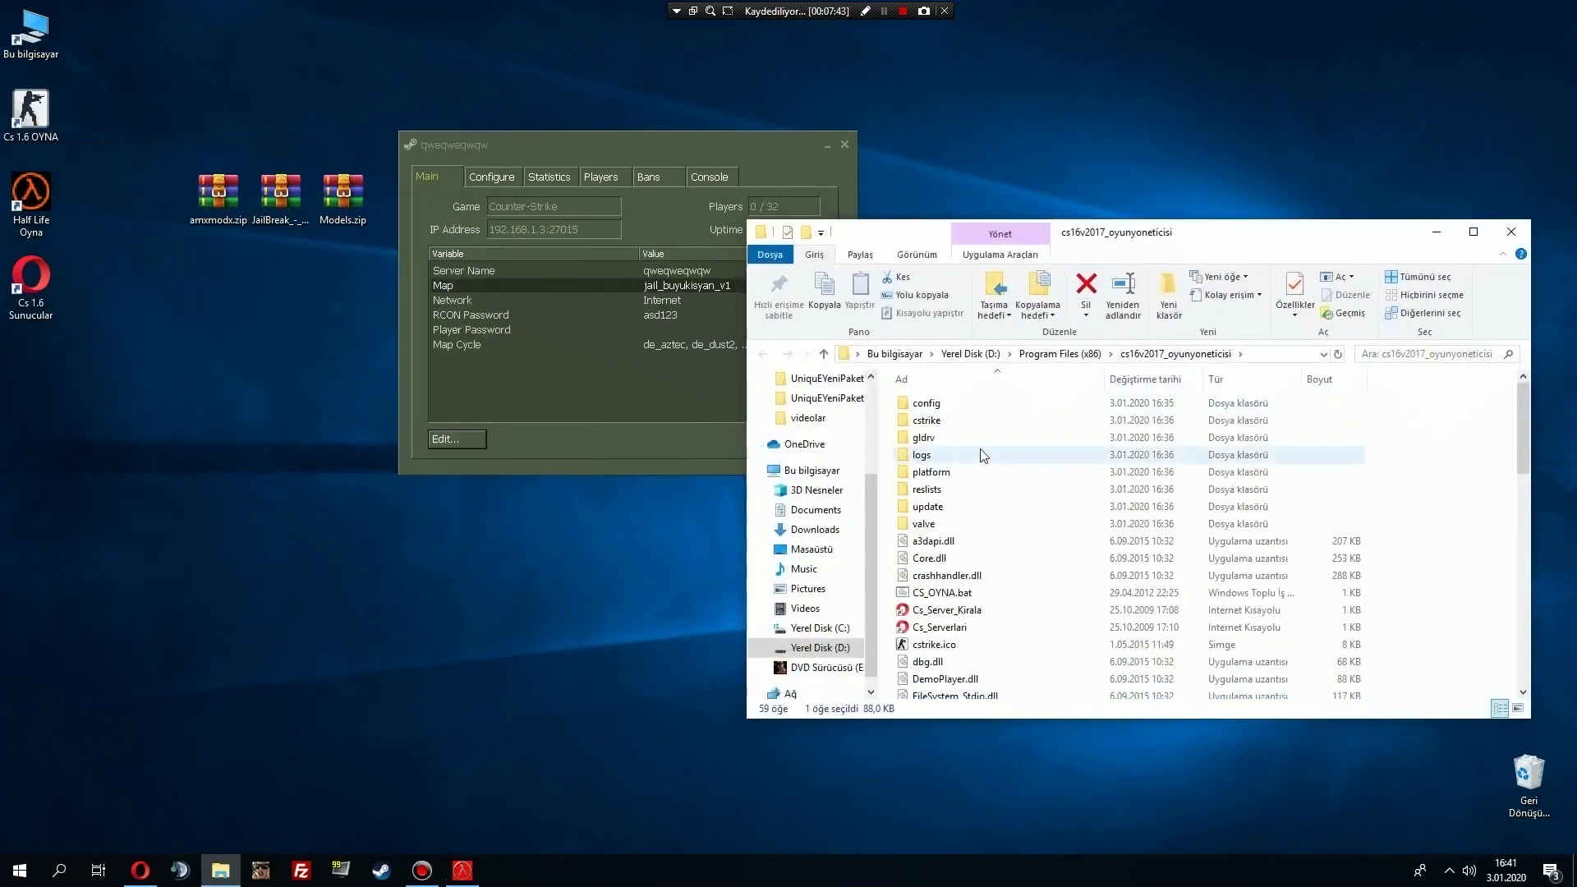
# Go to the cstrike\addons\amxmodx\configs folder and open plugins.ini.
pyautogui.doubleClick(937, 420)
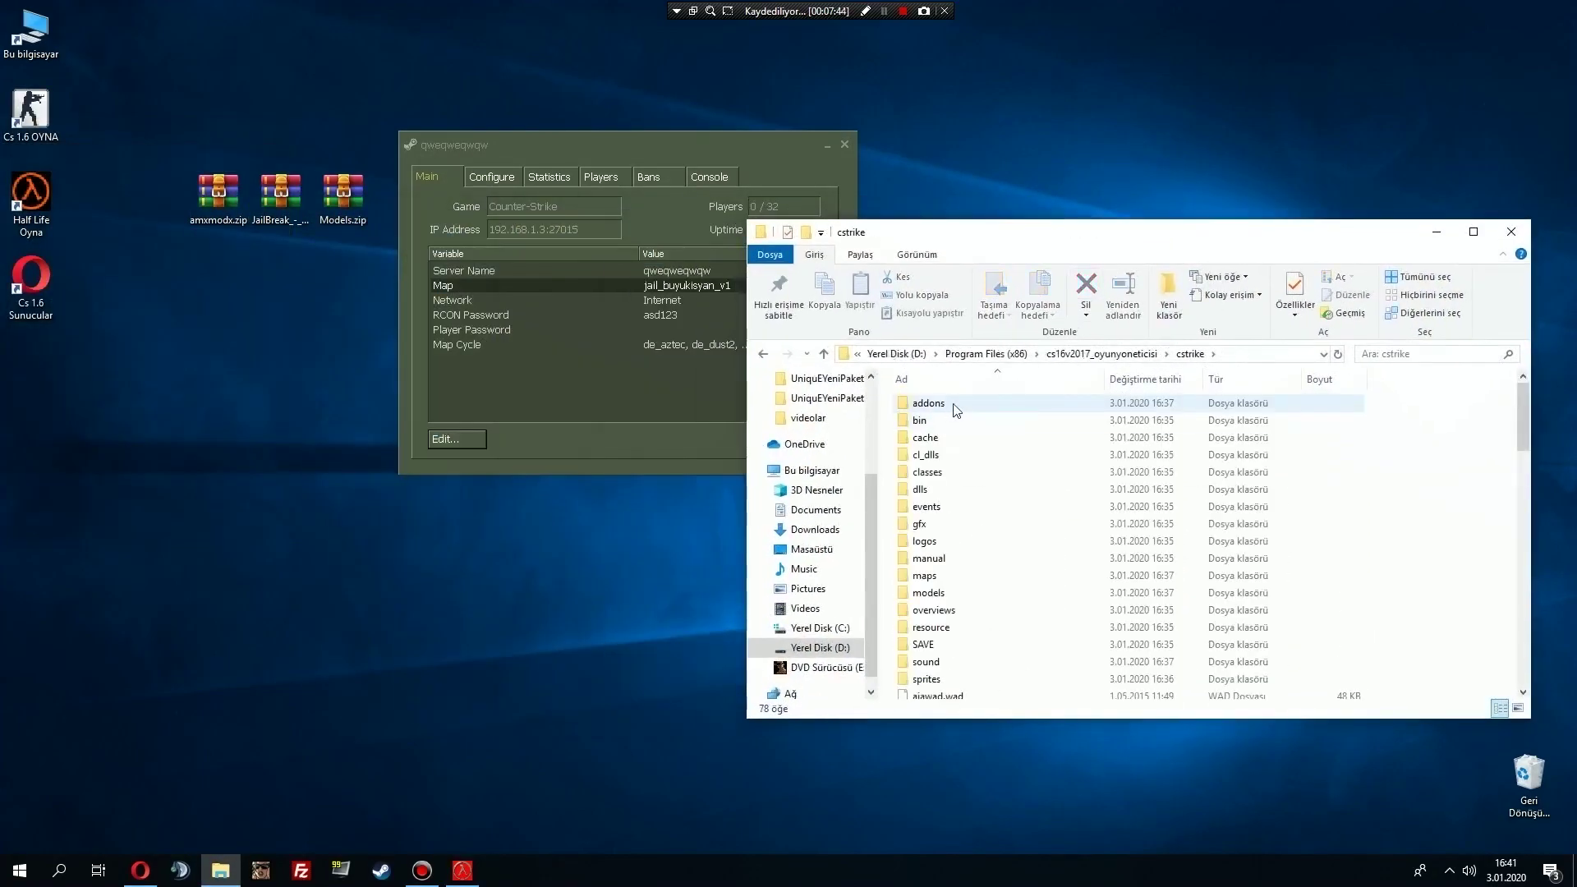
pyautogui.doubleClick(944, 404)
pyautogui.click(953, 405)
pyautogui.doubleClick(953, 404)
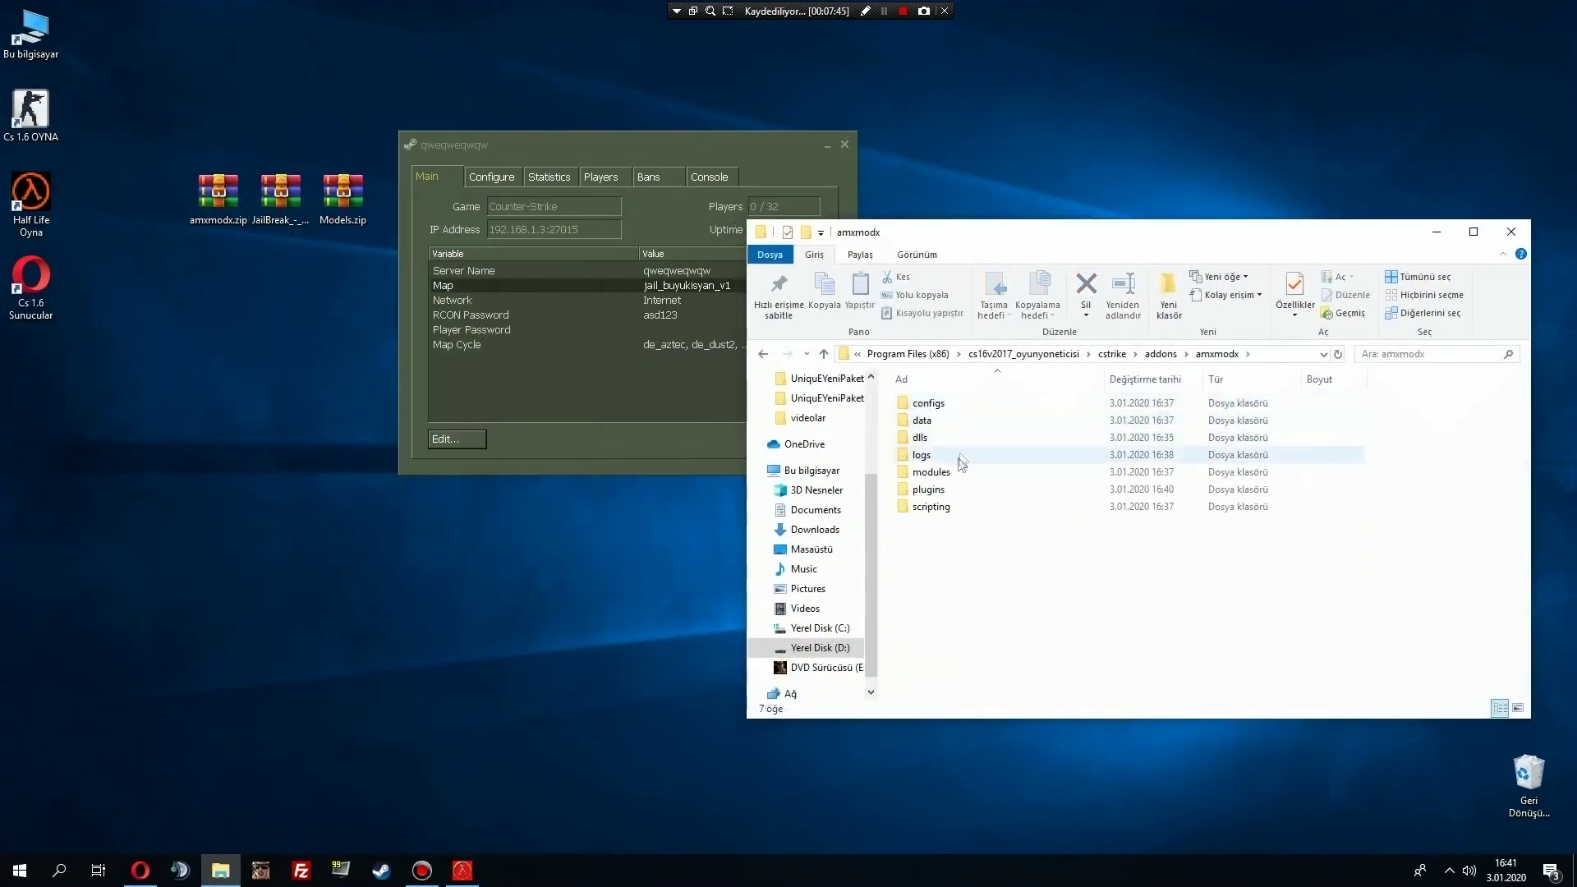
pyautogui.doubleClick(932, 405)
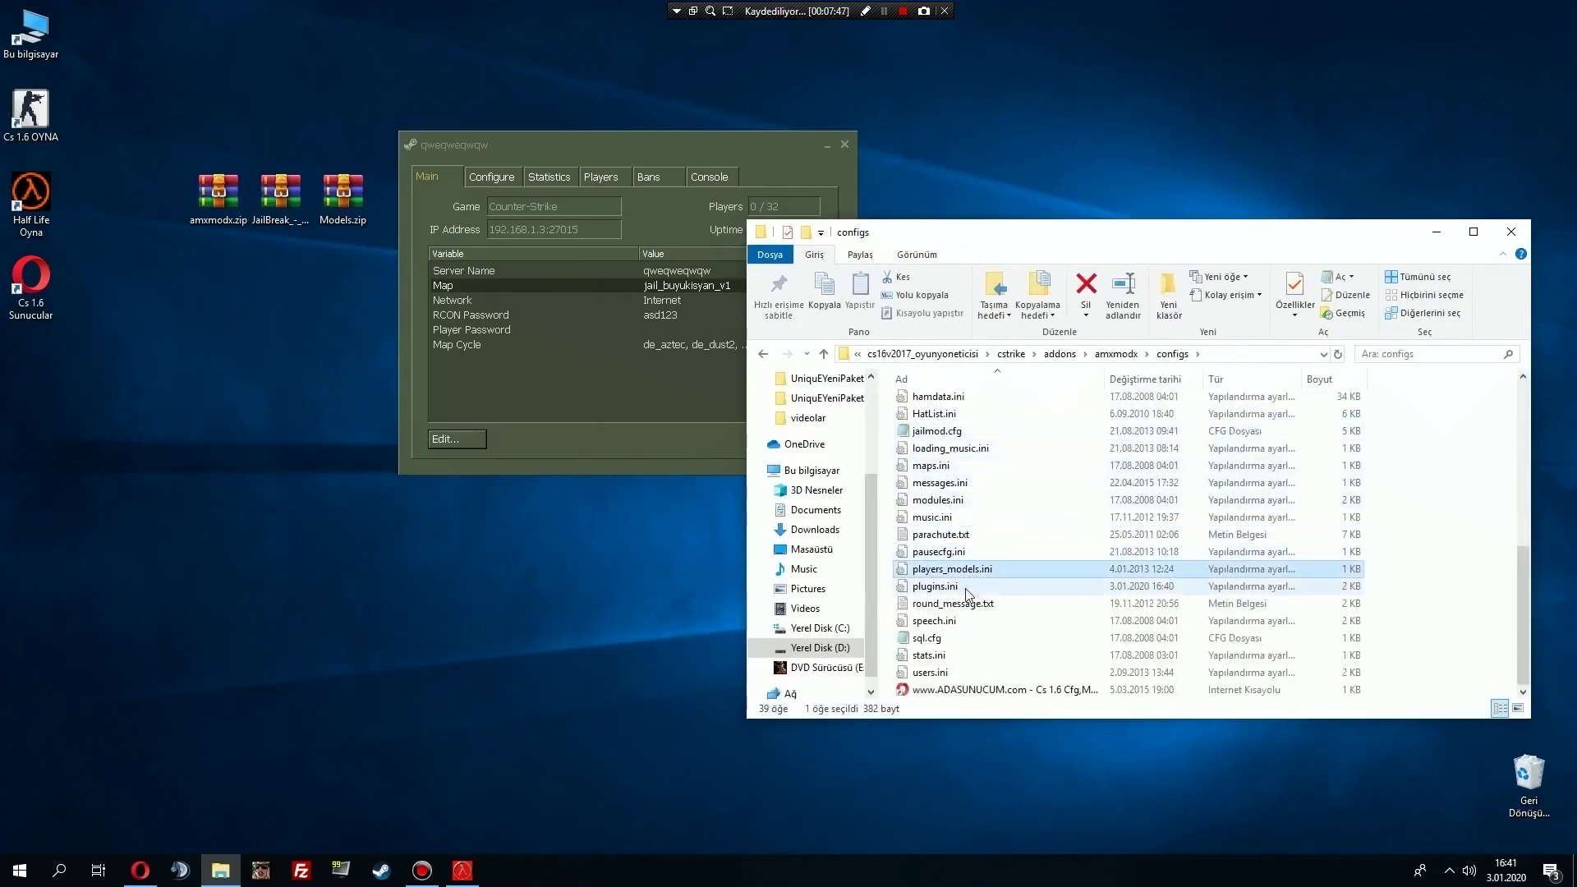
pyautogui.doubleClick(935, 587)
pyautogui.moveTo(929, 173); pyautogui.dragTo(584, 179)
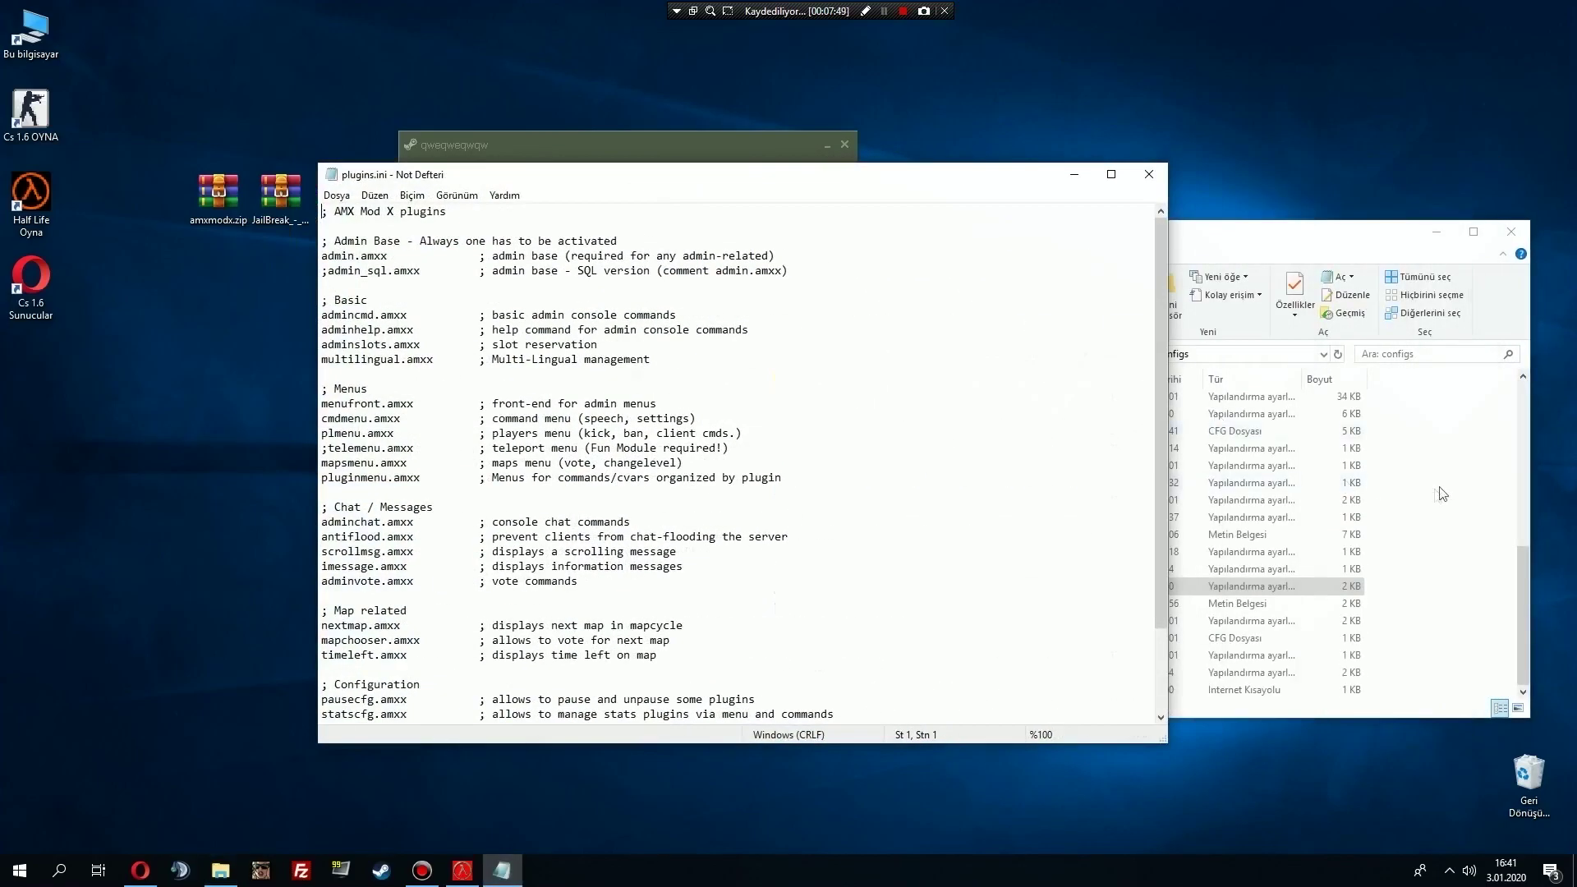
# Switch the configs folder window to the amxmodx plugins folder while keeping plugins.ini open.
pyautogui.click(1440, 493)
pyautogui.press('BackSpace')
pyautogui.doubleClick(998, 493)
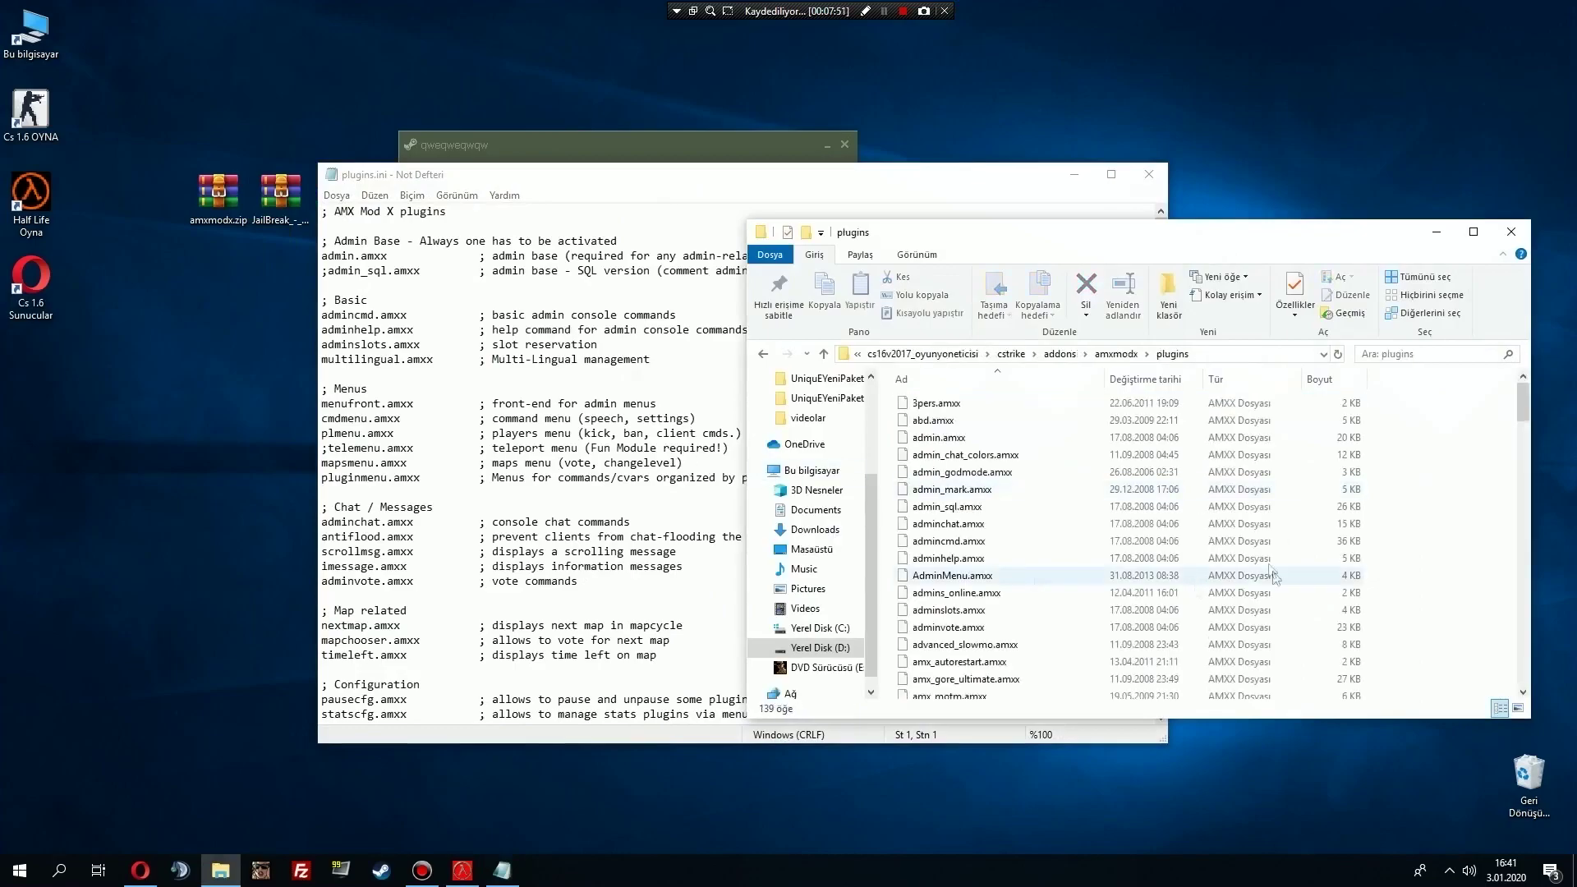
pyautogui.press('BackSpace')
pyautogui.doubleClick(935, 507)
pyautogui.press('BackSpace')
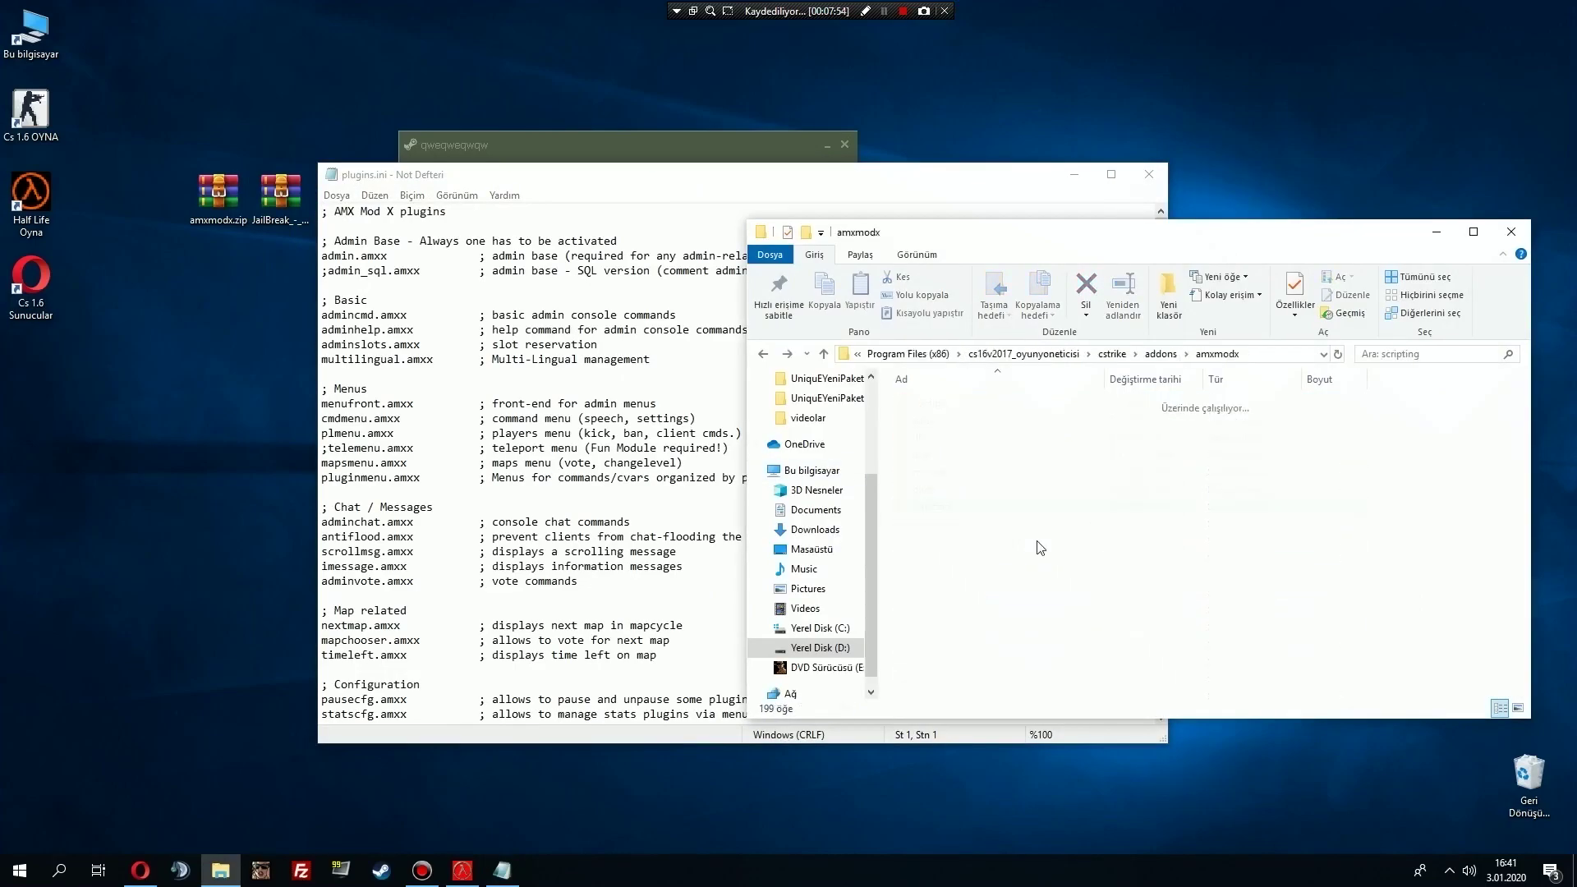
pyautogui.doubleClick(1027, 490)
pyautogui.click(994, 194)
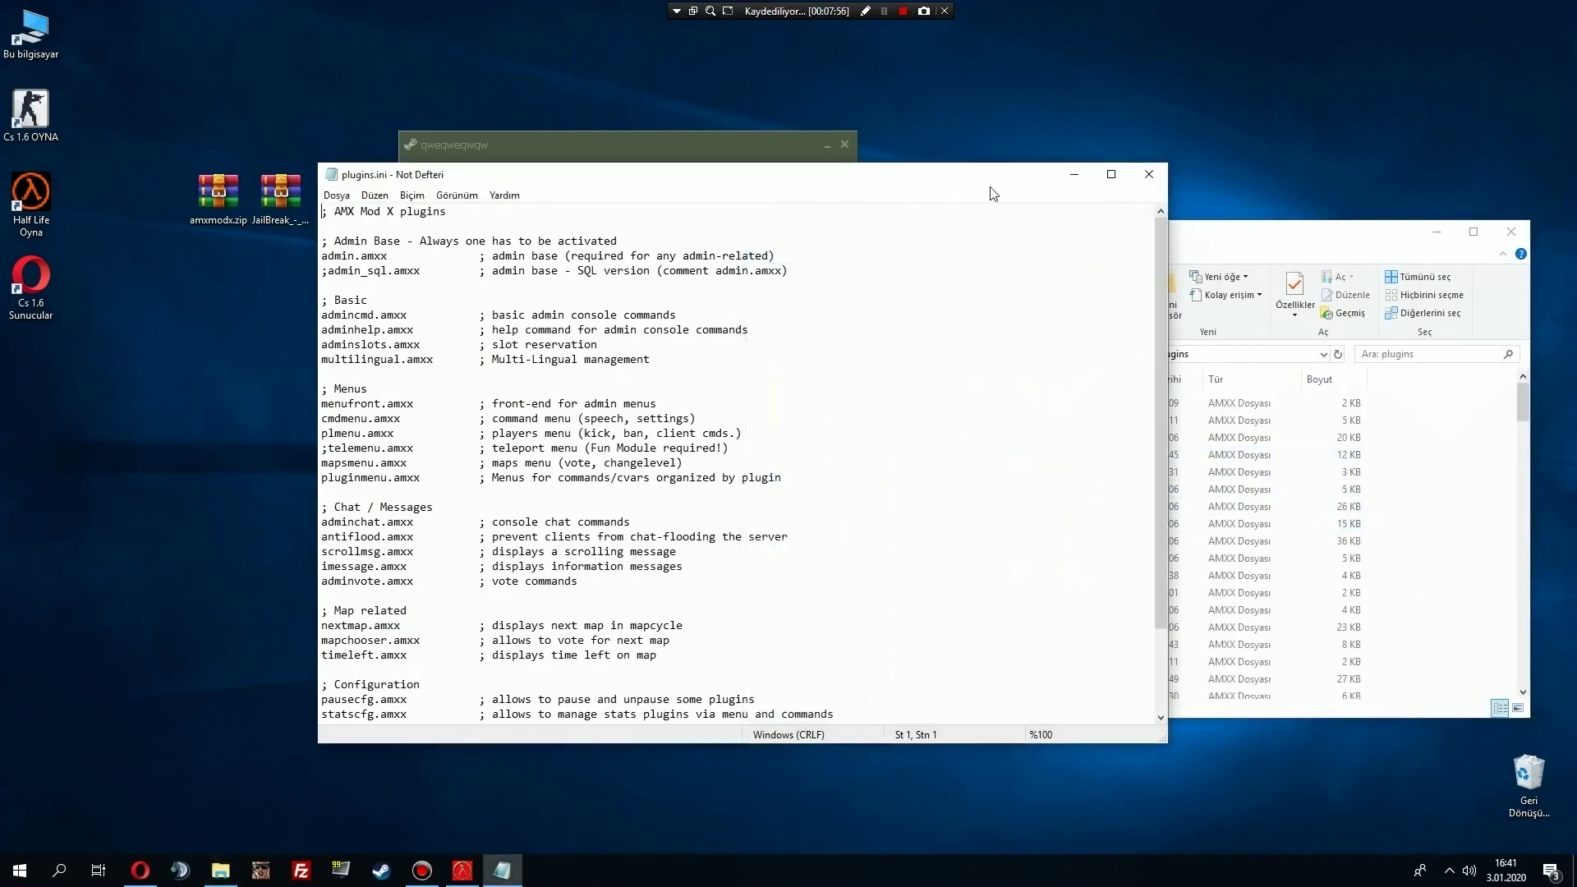
# Return to the AMX Mod X online compiler's upload form in the browser and open its .sma file selection.
pyautogui.click(141, 871)
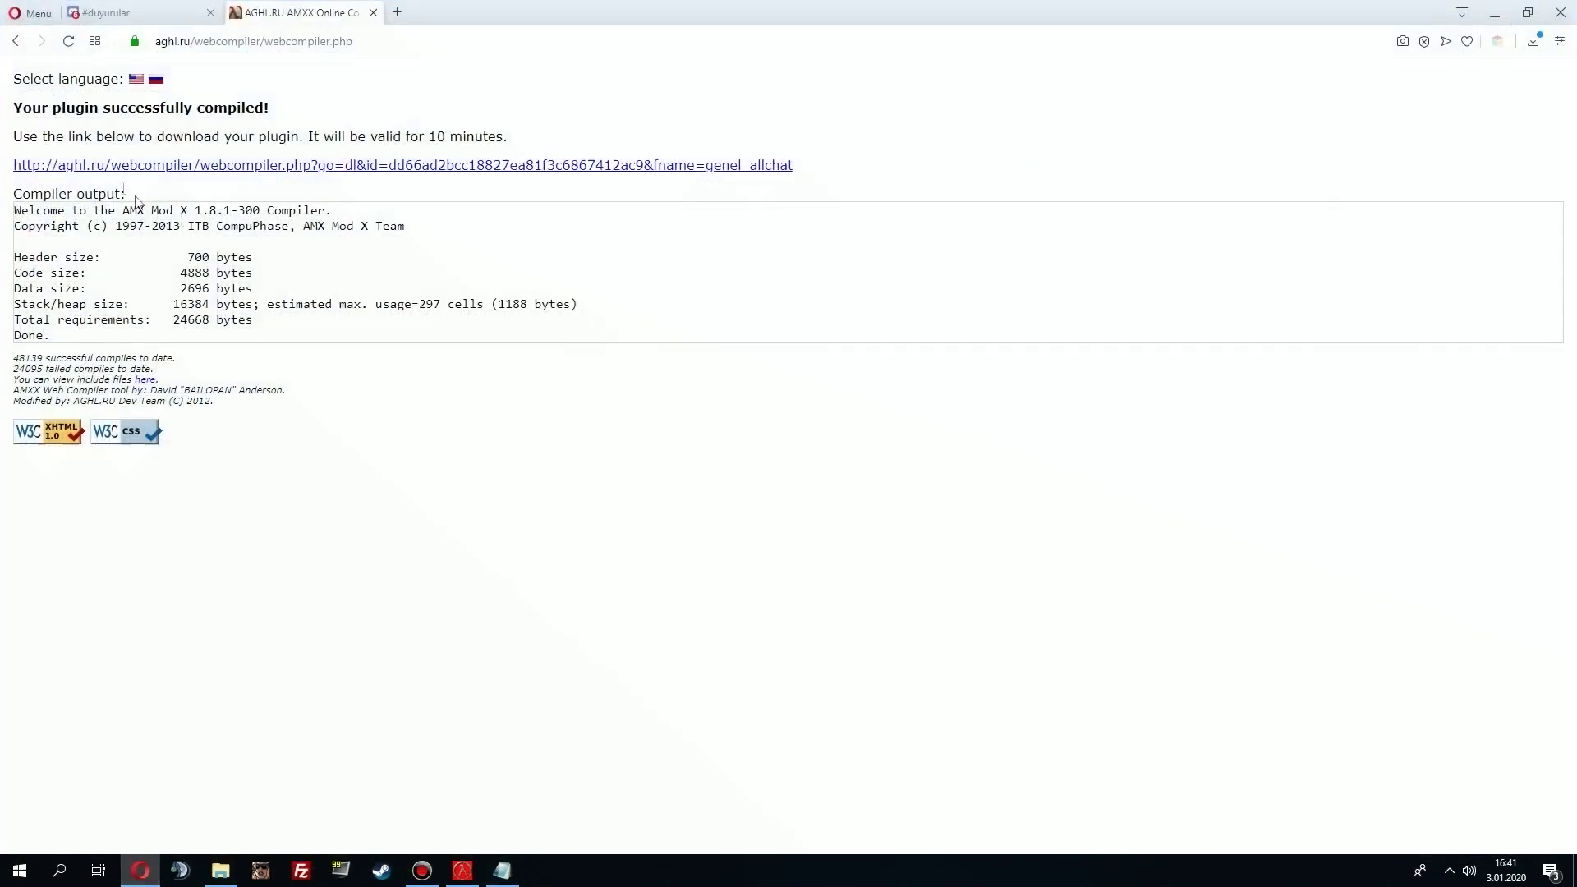
pyautogui.click(16, 42)
pyautogui.click(146, 188)
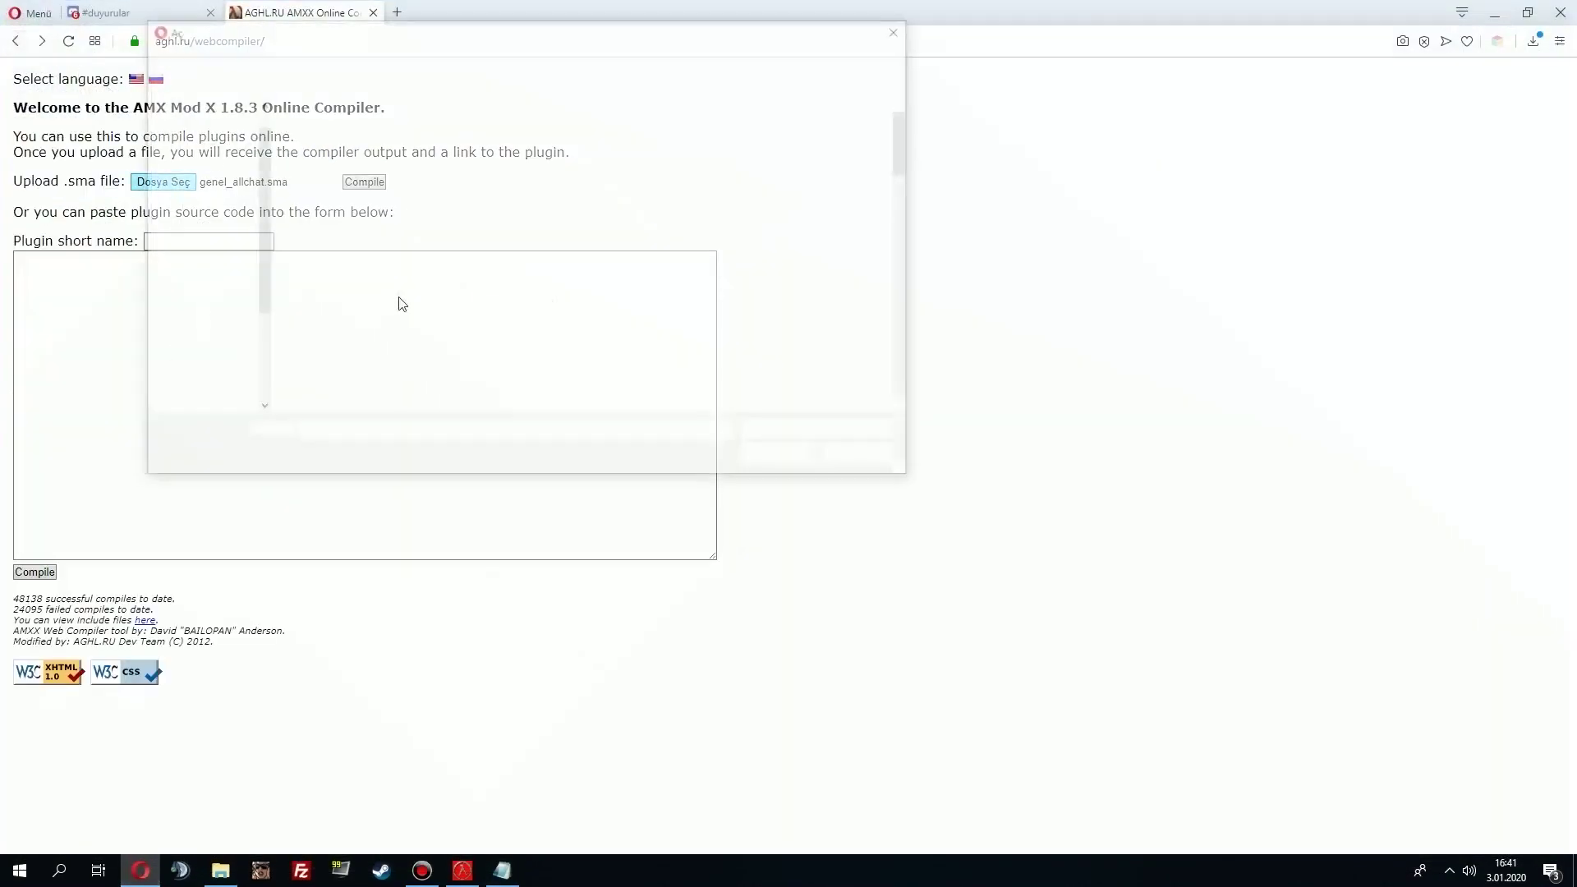
# Look through the .sma plugin files in the UniquEYeniPaket folder for the next plugin to compile.
pyautogui.click(398, 303)
pyautogui.scroll(-2, 443, 320)
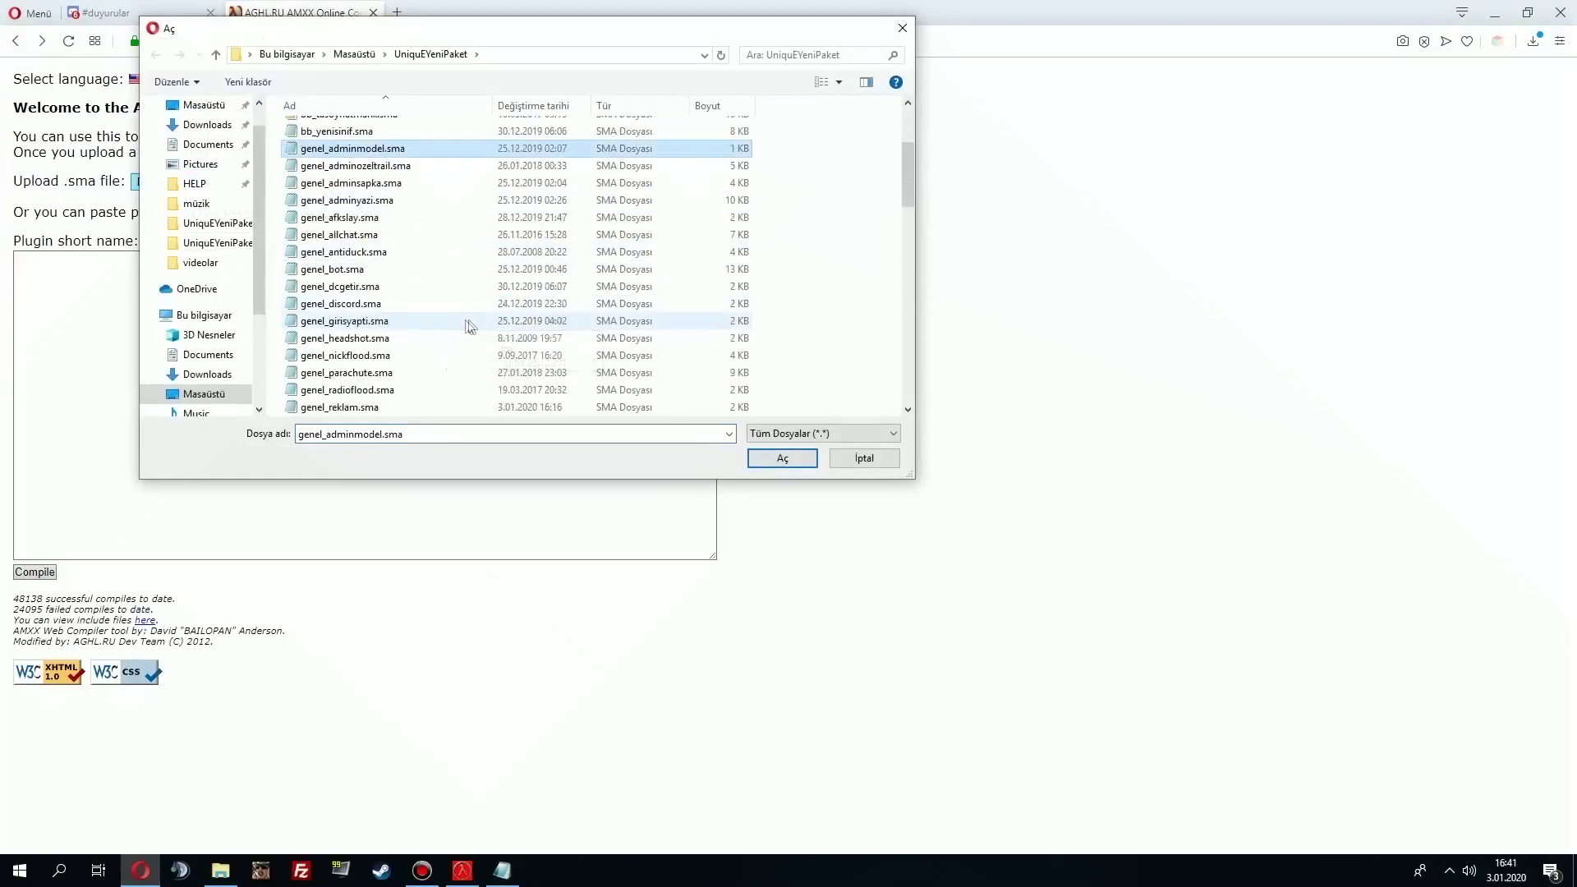
pyautogui.scroll(1, 423, 245)
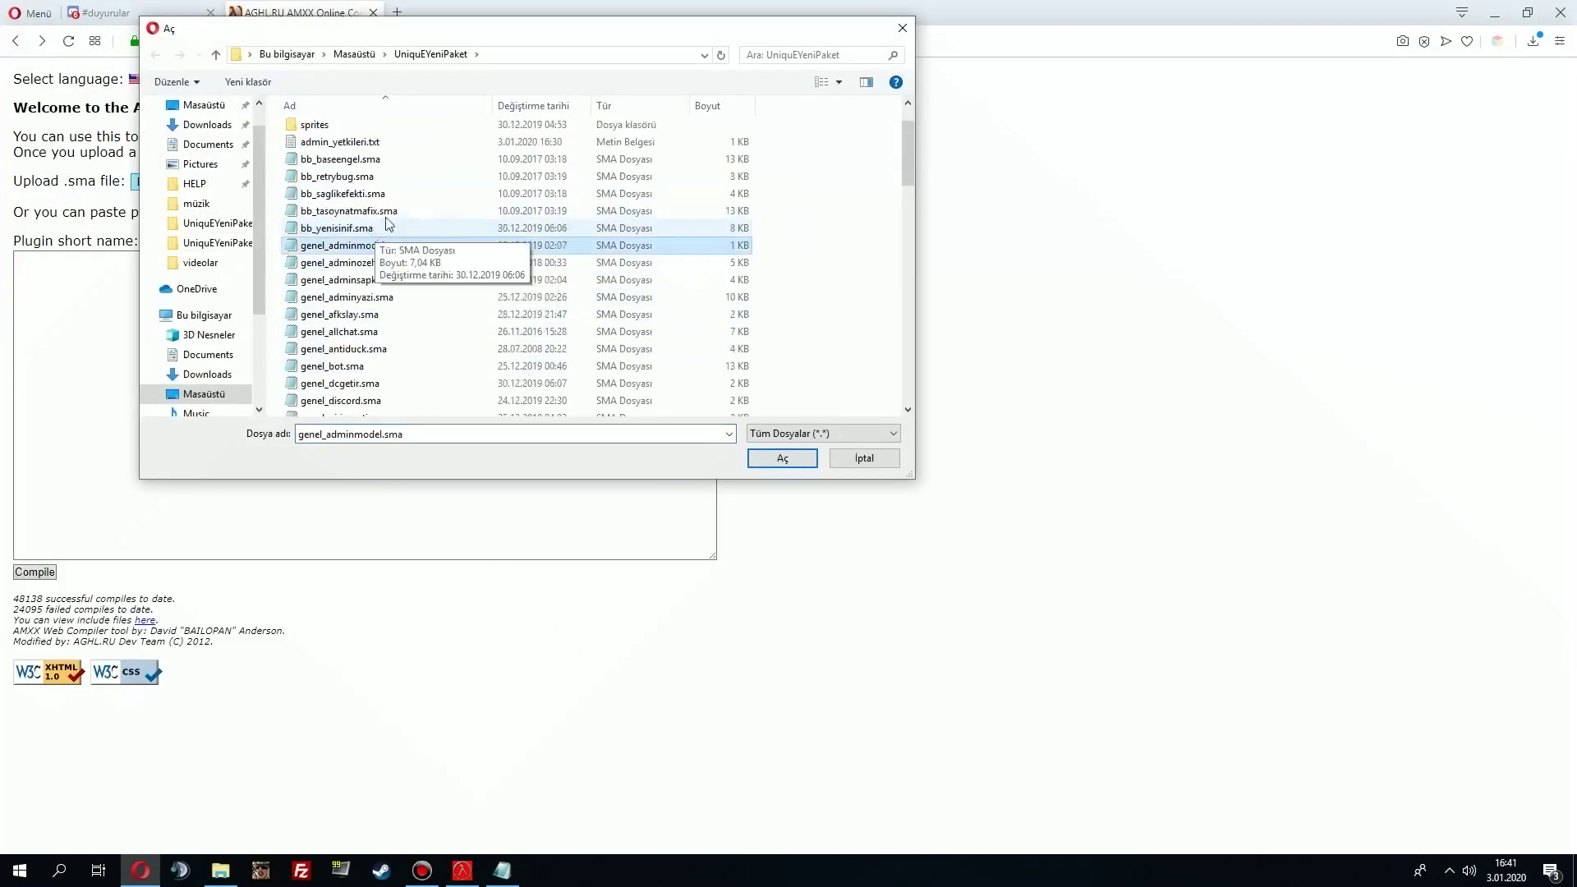
pyautogui.moveTo(905, 148); pyautogui.dragTo(909, 169)
pyautogui.click(374, 327)
pyautogui.scroll(-1, 388, 307)
pyautogui.click(386, 304)
pyautogui.click(380, 322)
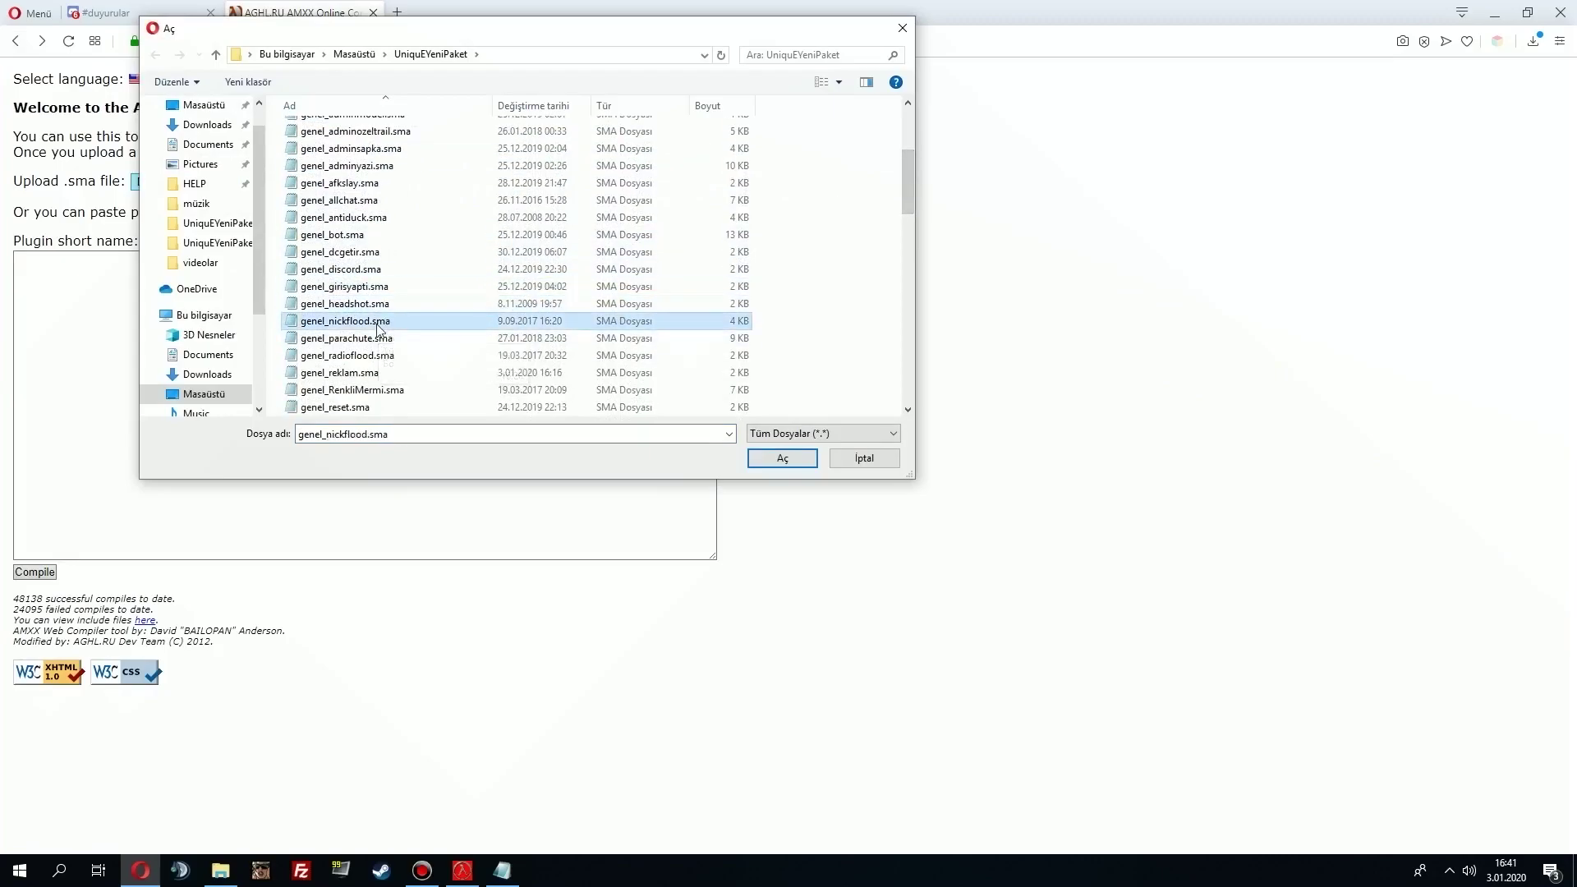
pyautogui.scroll(-1, 402, 317)
pyautogui.scroll(-1, 402, 317)
pyautogui.click(403, 320)
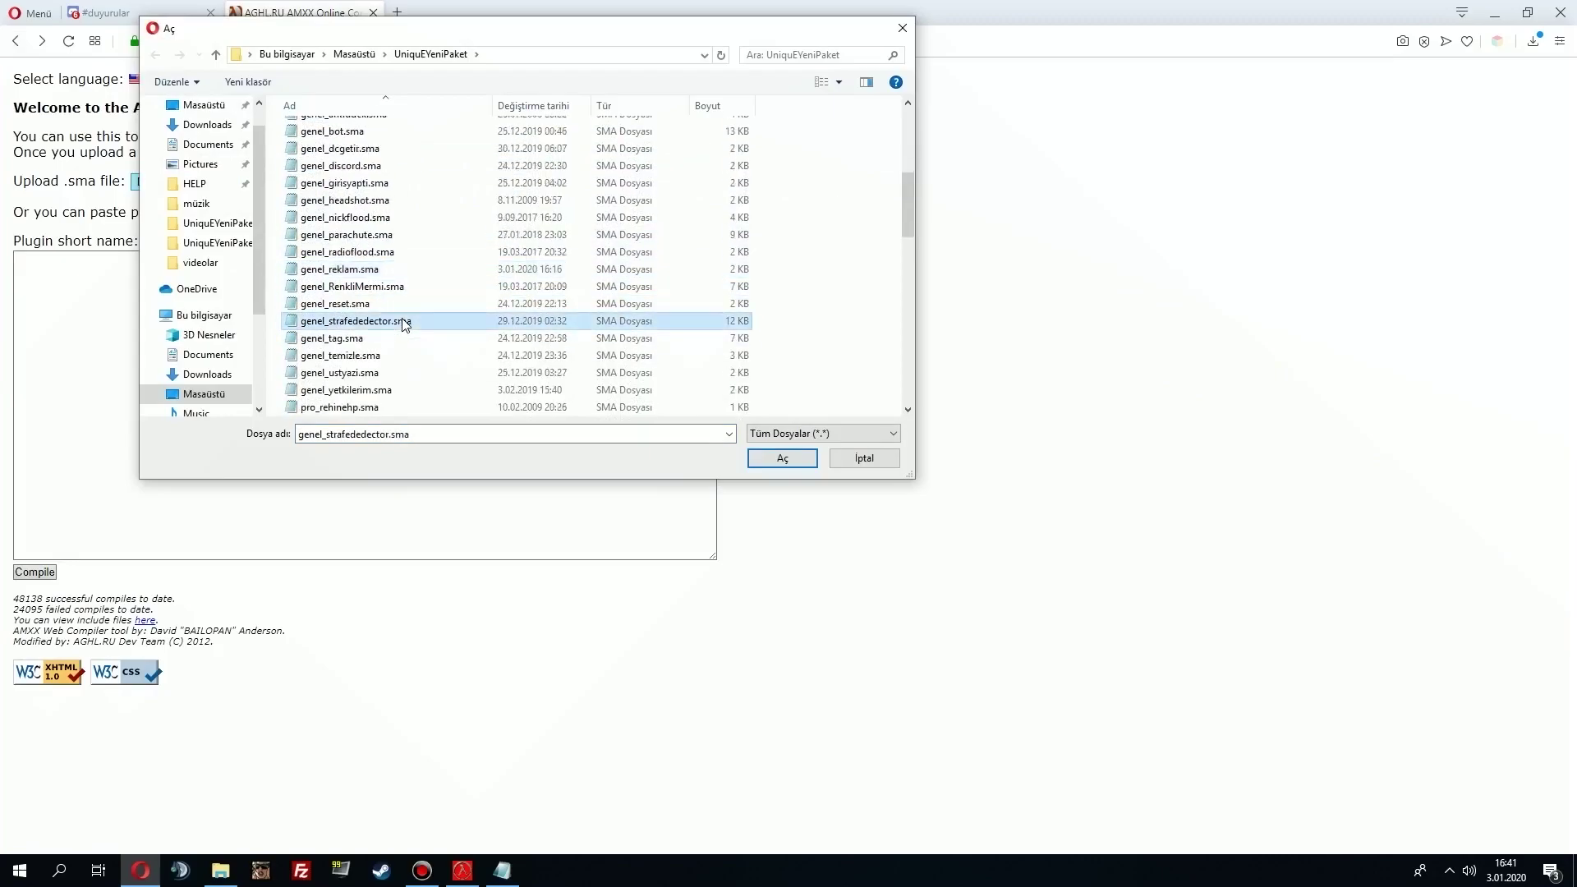
pyautogui.scroll(-3, 440, 341)
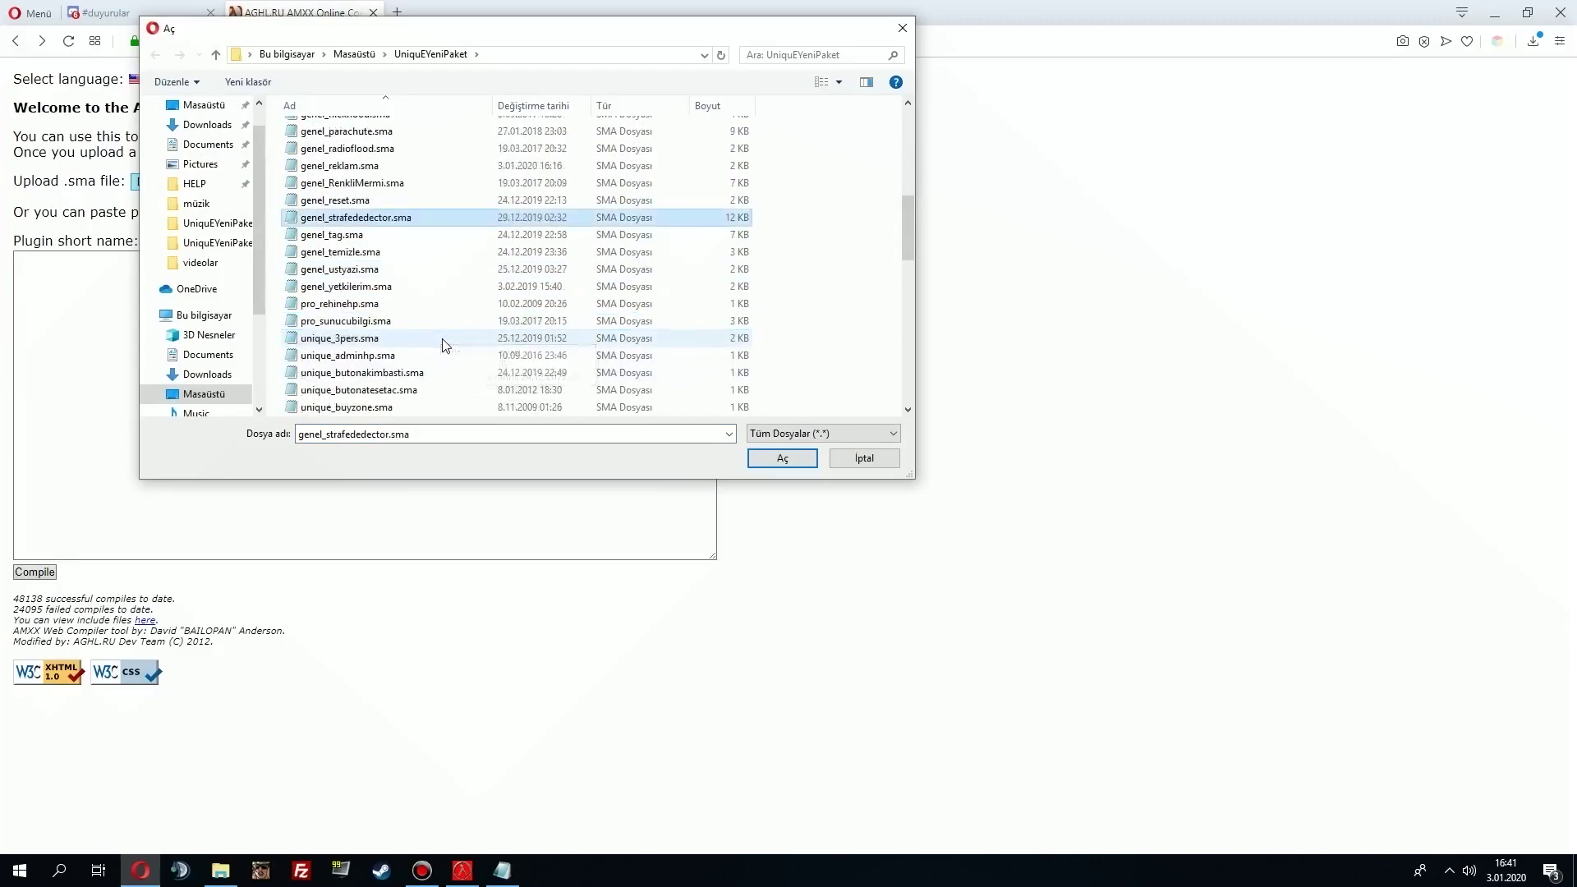
pyautogui.scroll(-3, 442, 345)
pyautogui.click(442, 345)
pyautogui.scroll(-6, 442, 343)
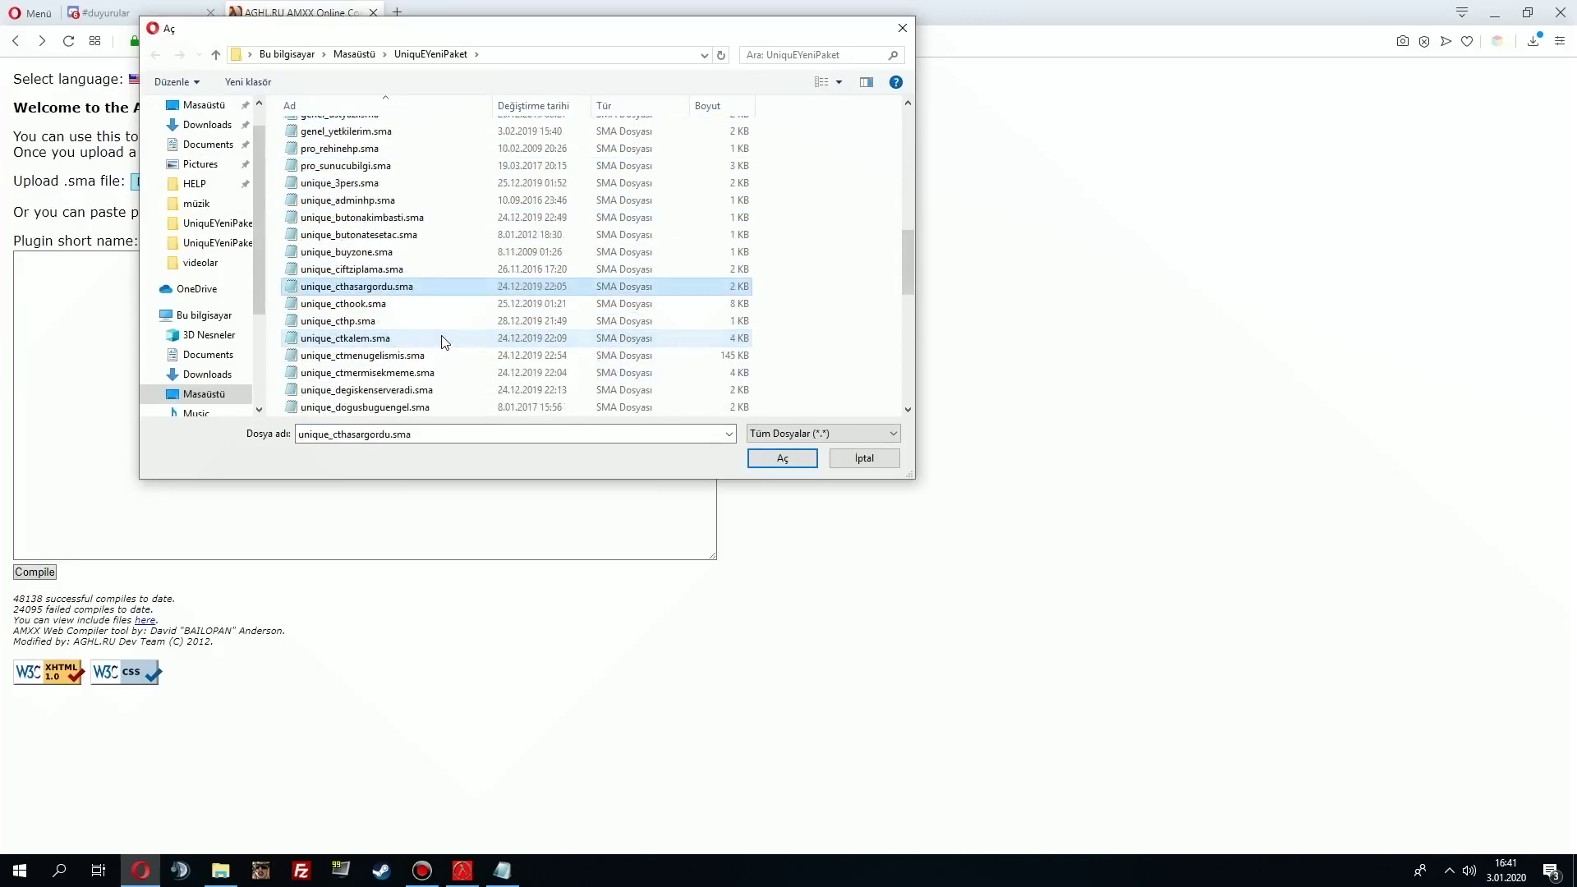
pyautogui.scroll(-3, 441, 349)
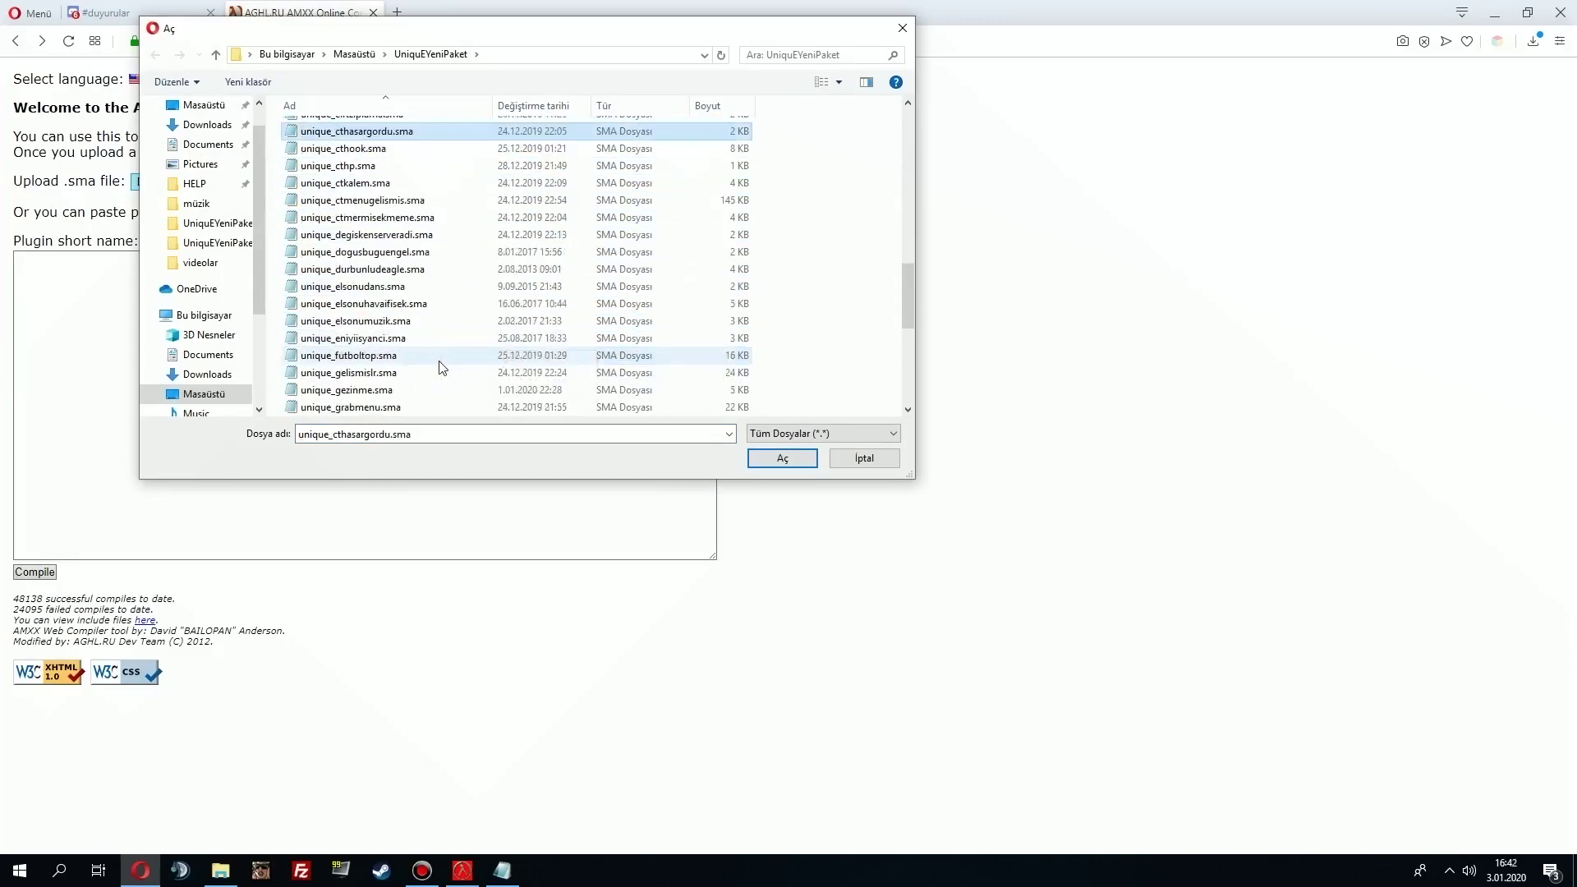
pyautogui.scroll(-4, 444, 363)
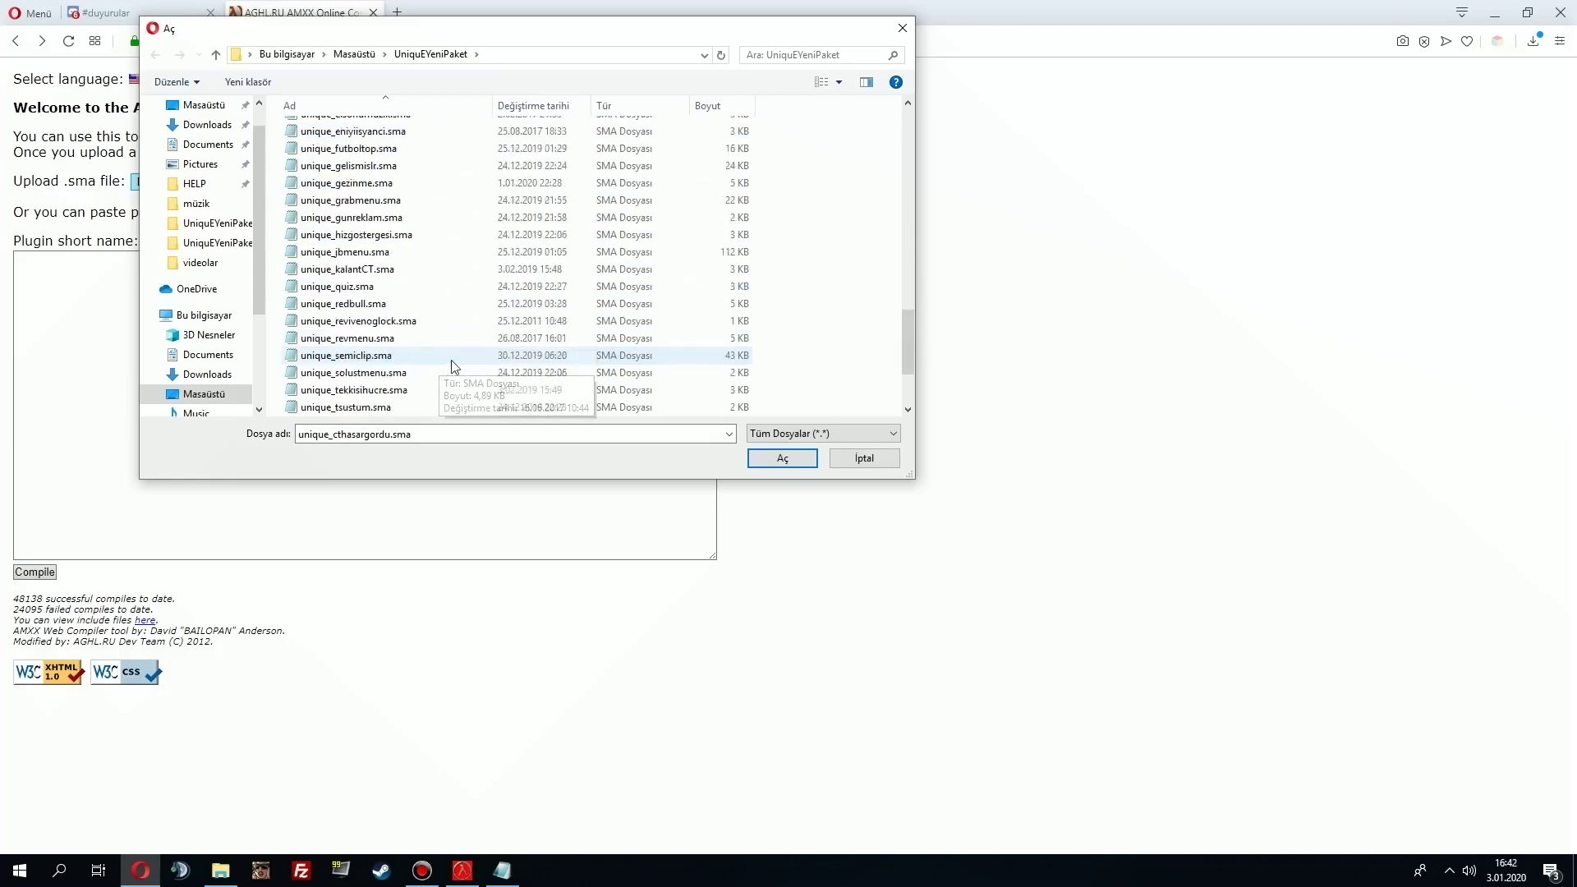
pyautogui.scroll(3, 912, 329)
pyautogui.moveTo(912, 323); pyautogui.dragTo(910, 268)
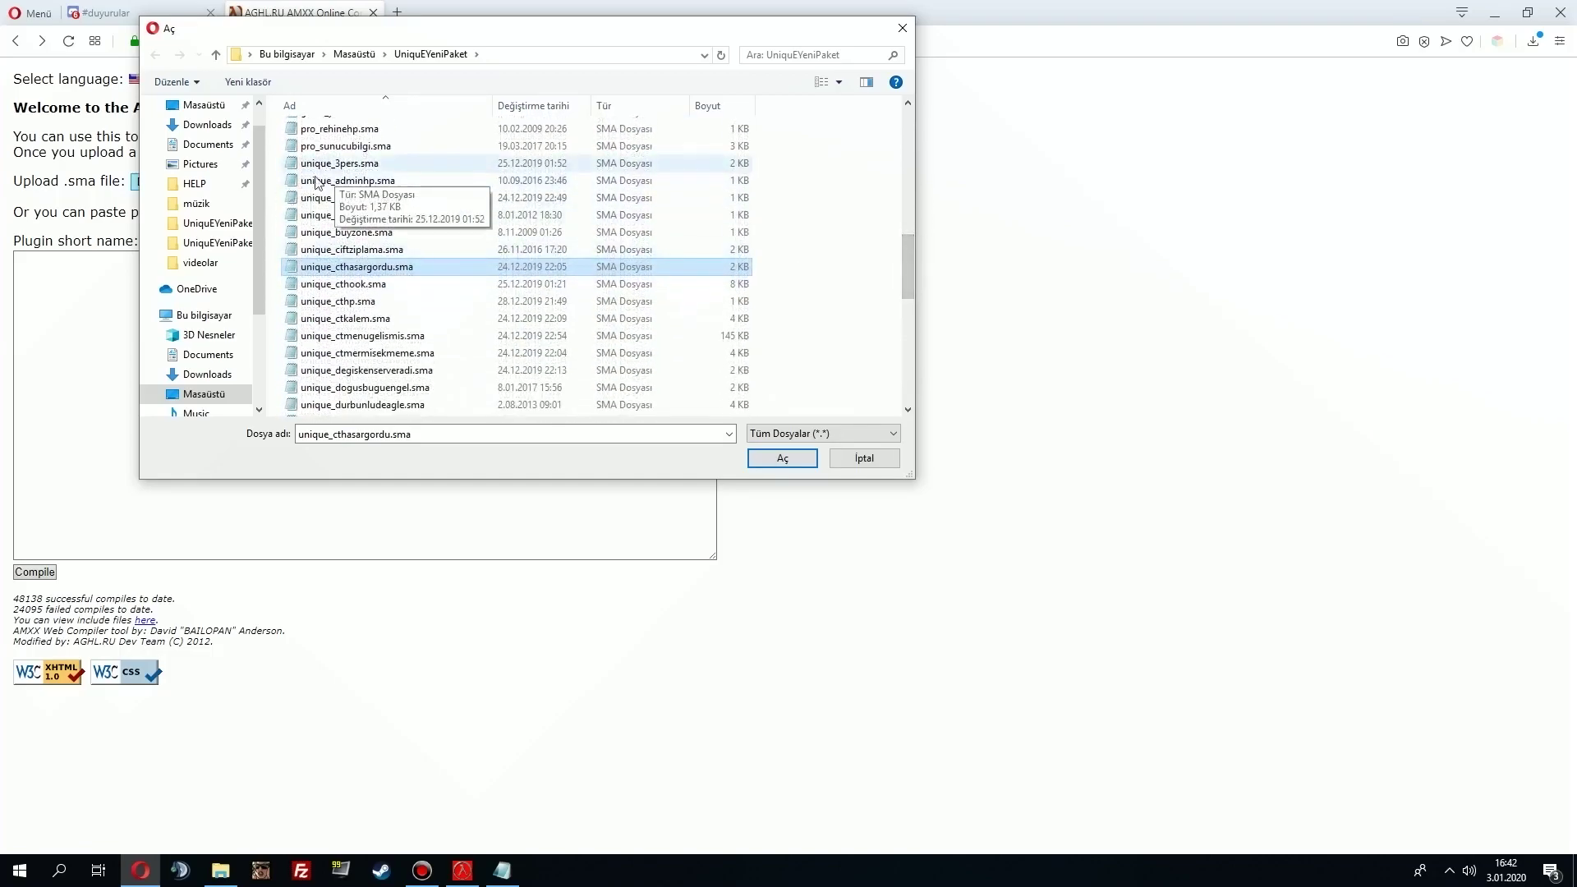
pyautogui.scroll(-7, 333, 219)
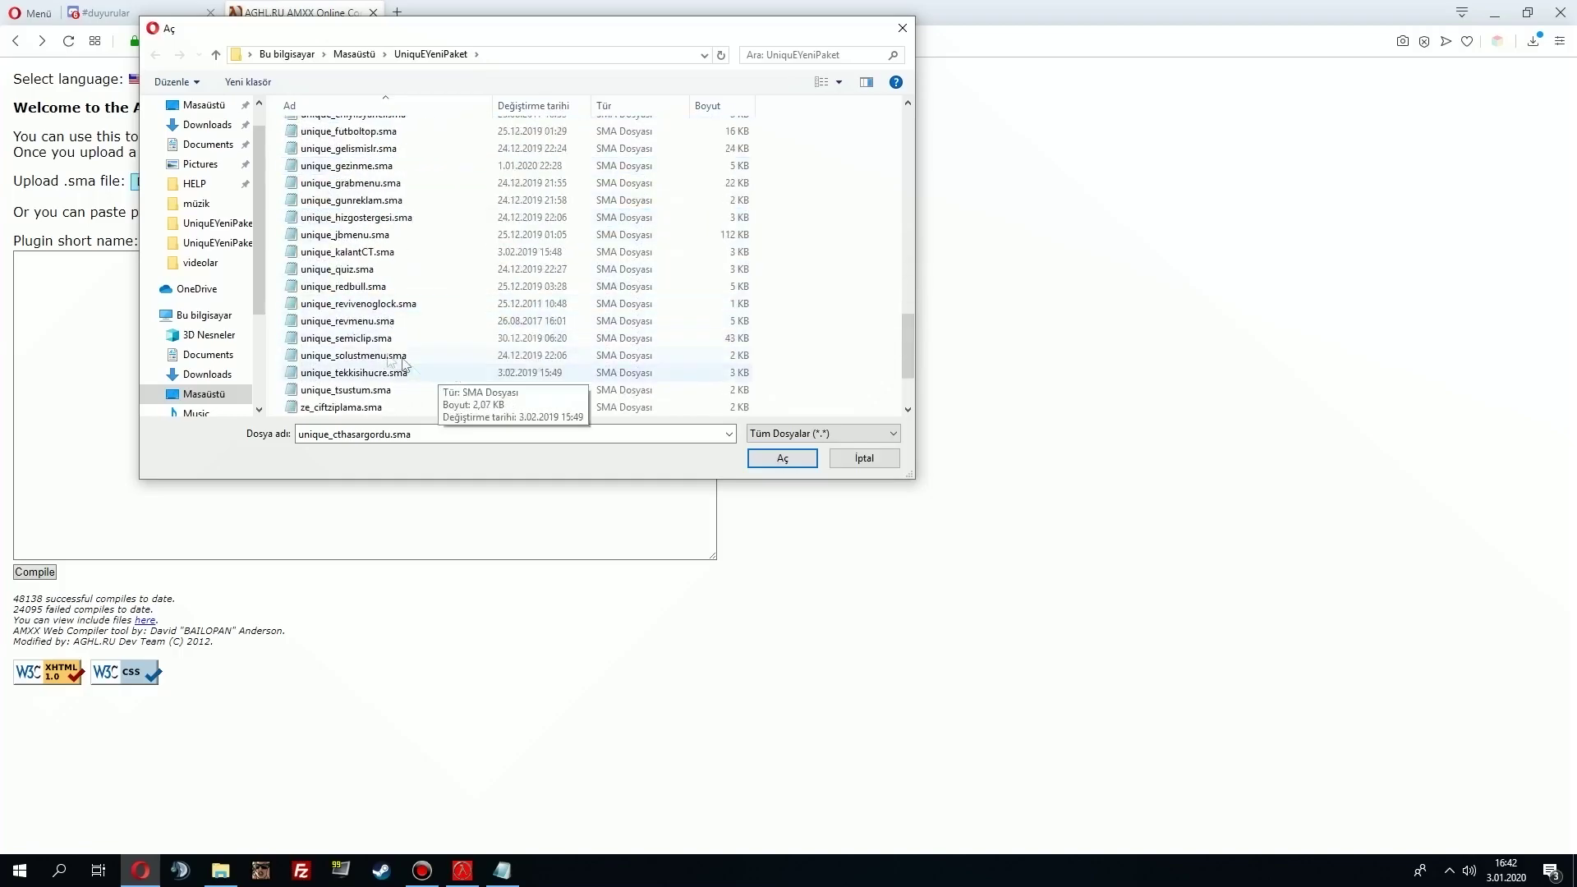
# Upload unique_semiclip.sma to the online compiler, compile it and download the resulting .amxx file.
pyautogui.doubleClick(384, 340)
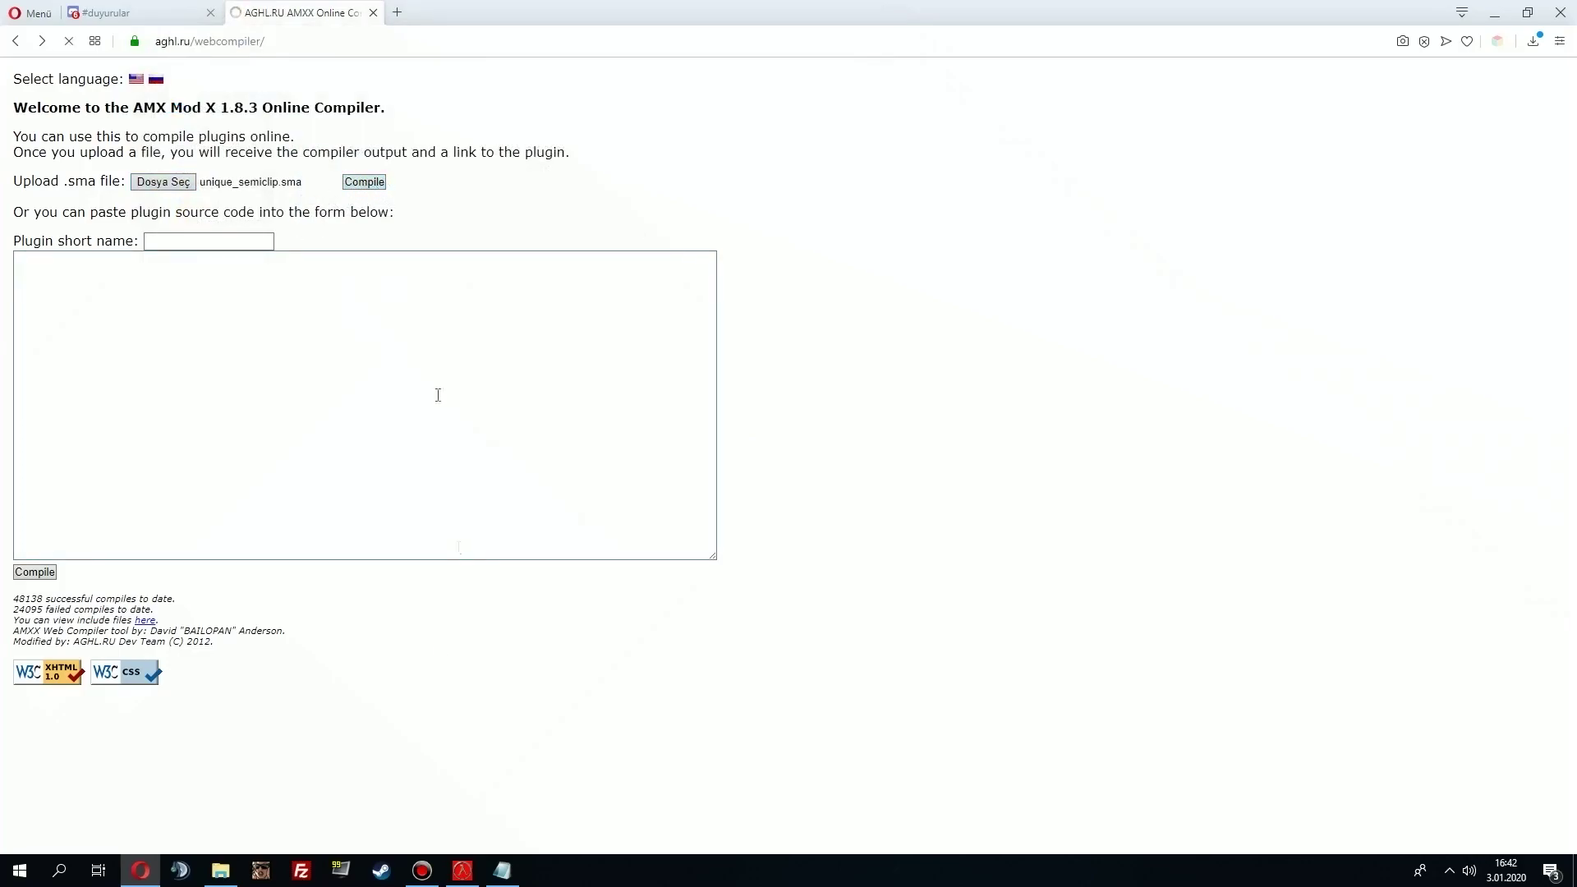
pyautogui.click(462, 870)
pyautogui.click(707, 177)
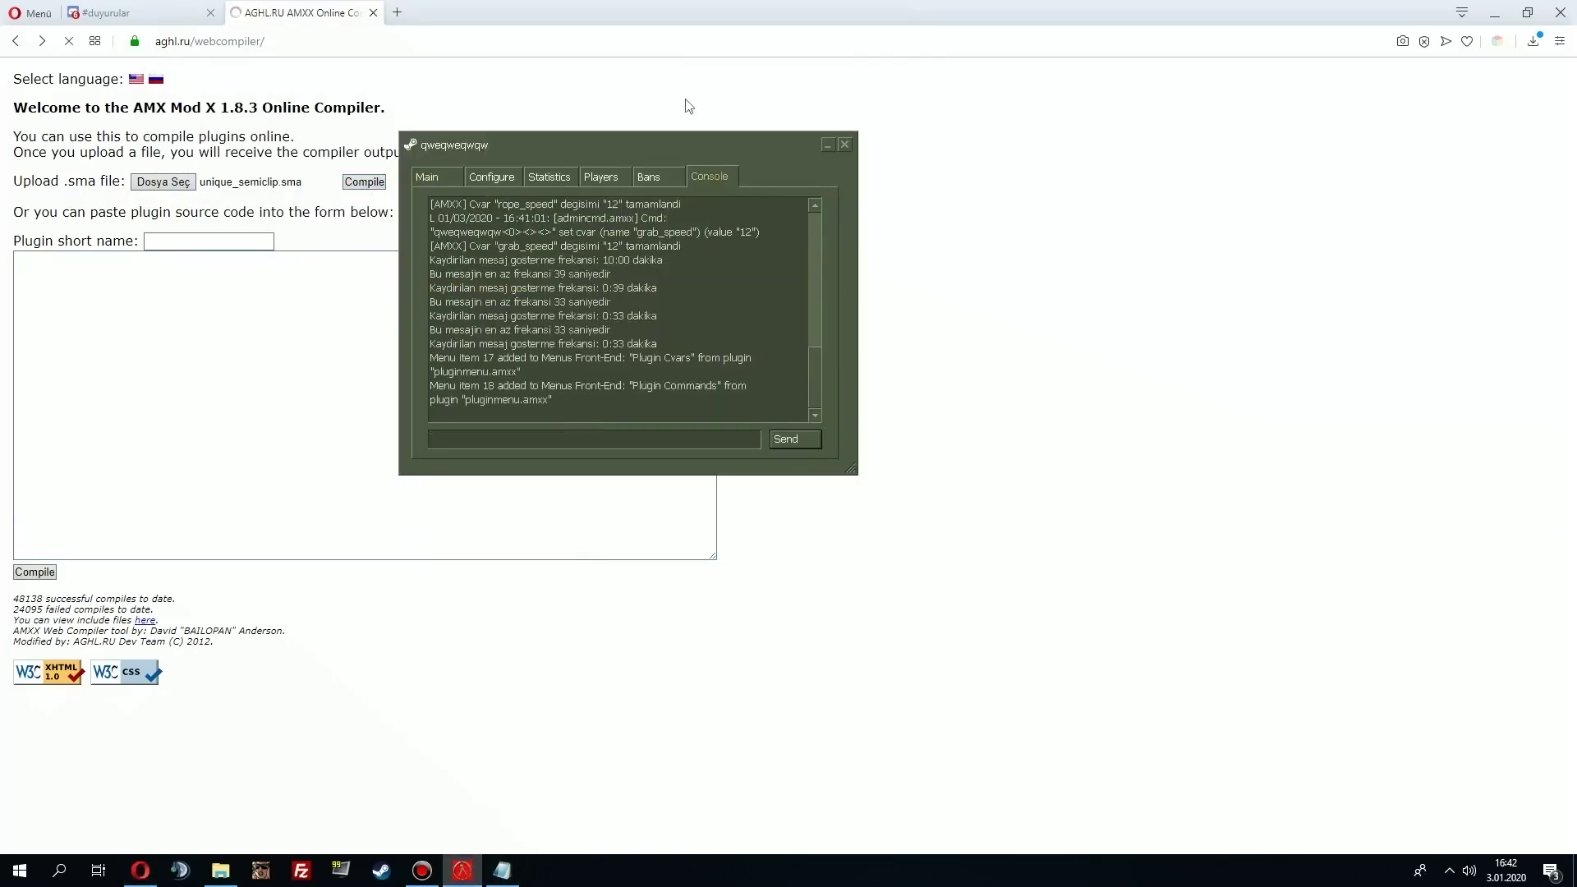
pyautogui.click(705, 8)
pyautogui.click(371, 167)
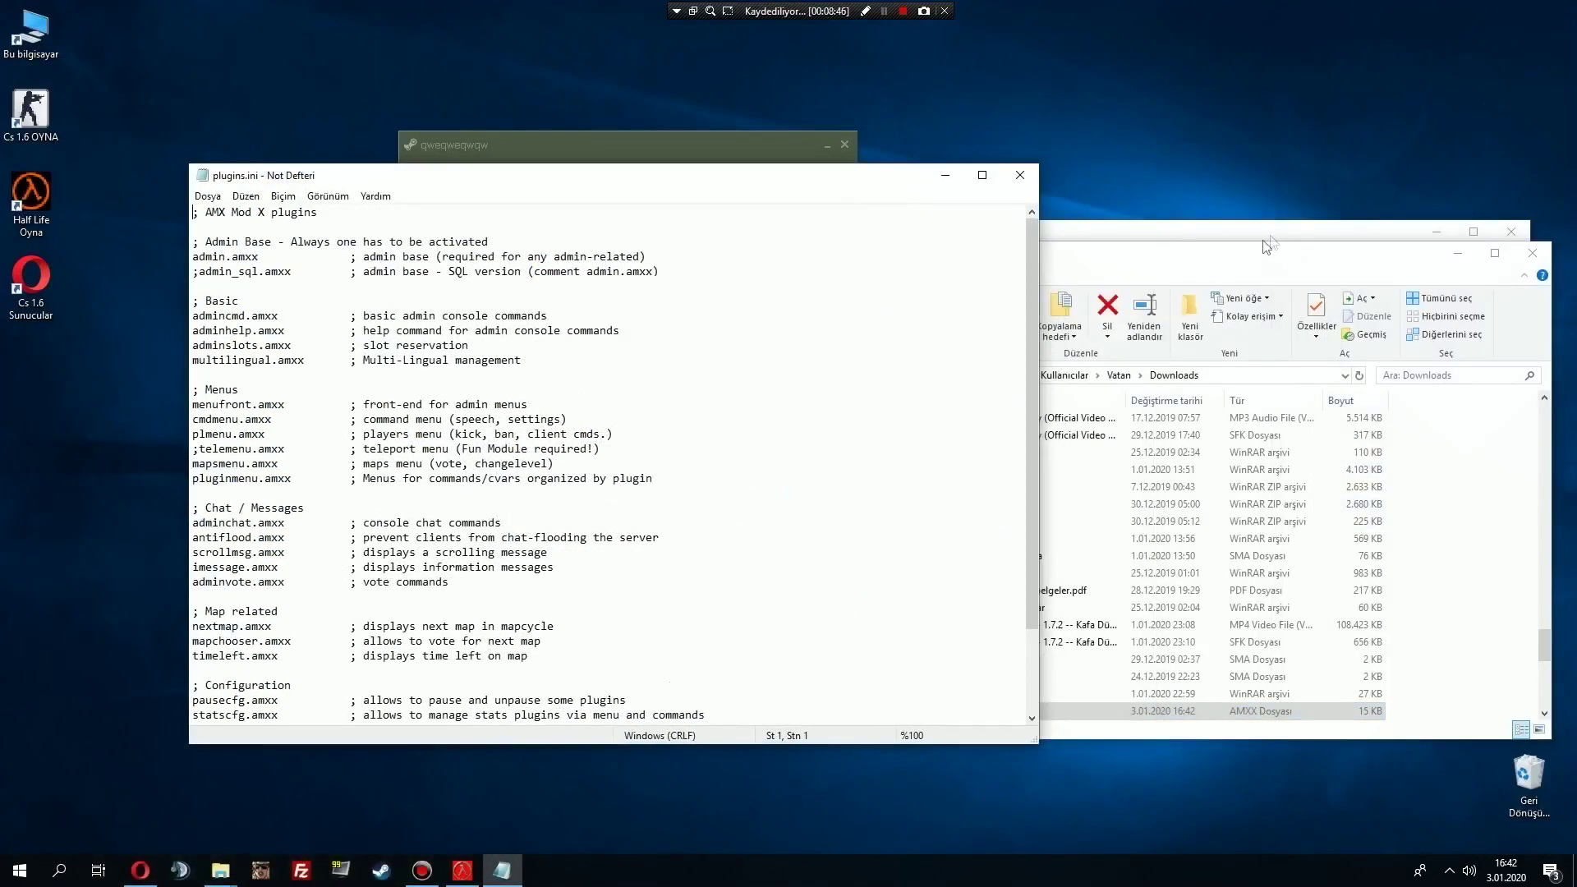
# Copy unique_semiclip.amxx from Downloads into the amxmodx plugins folder and copy its file name.
pyautogui.moveTo(1267, 244); pyautogui.dragTo(1573, 165)
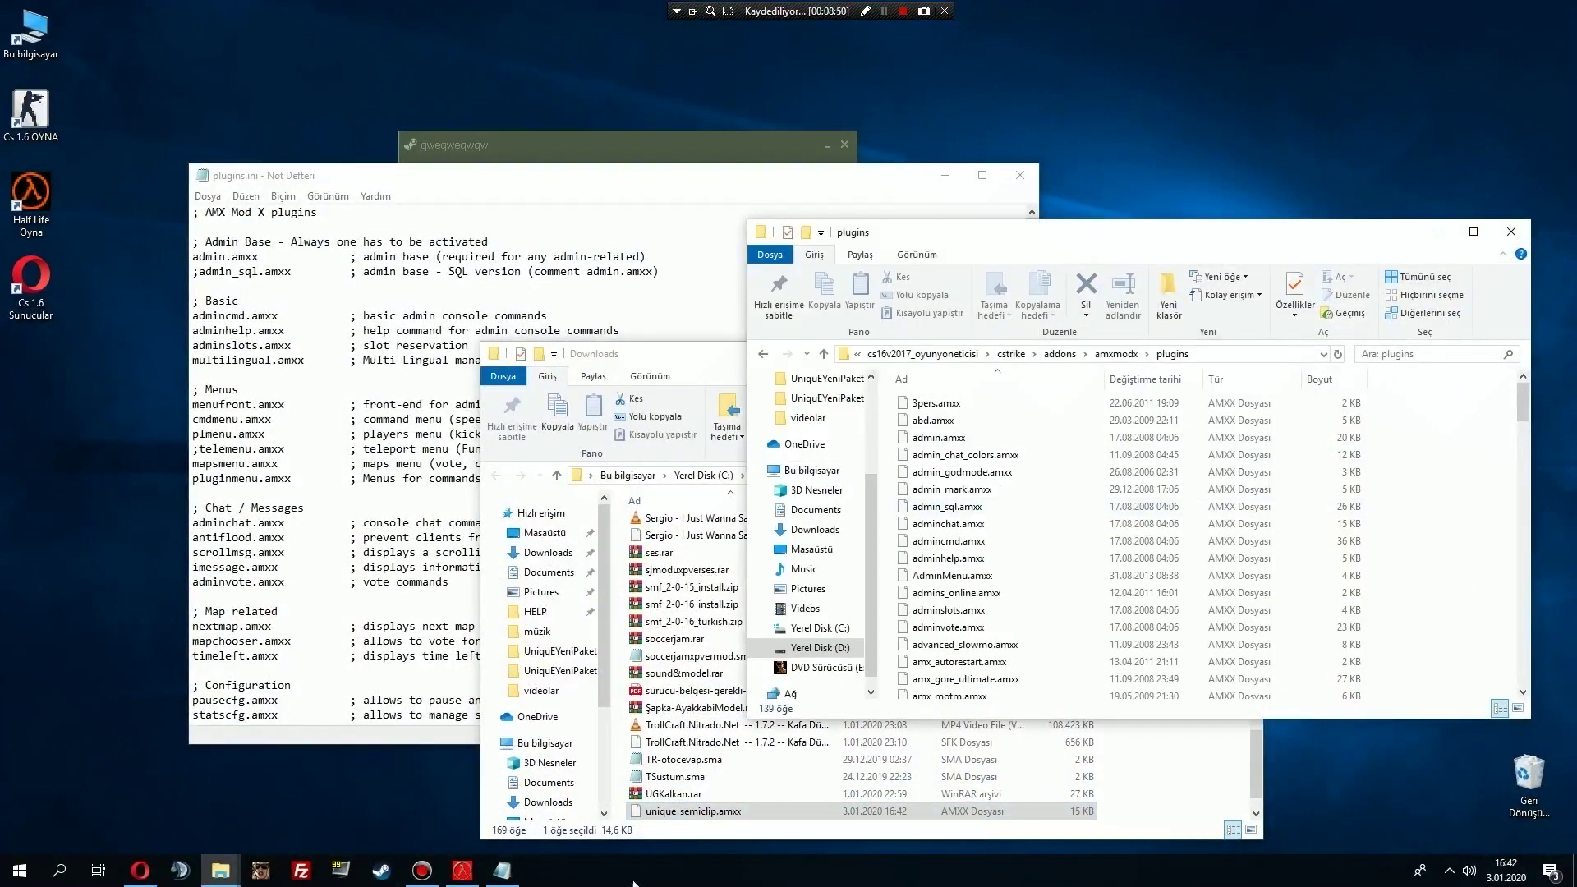
pyautogui.moveTo(695, 814); pyautogui.dragTo(990, 695)
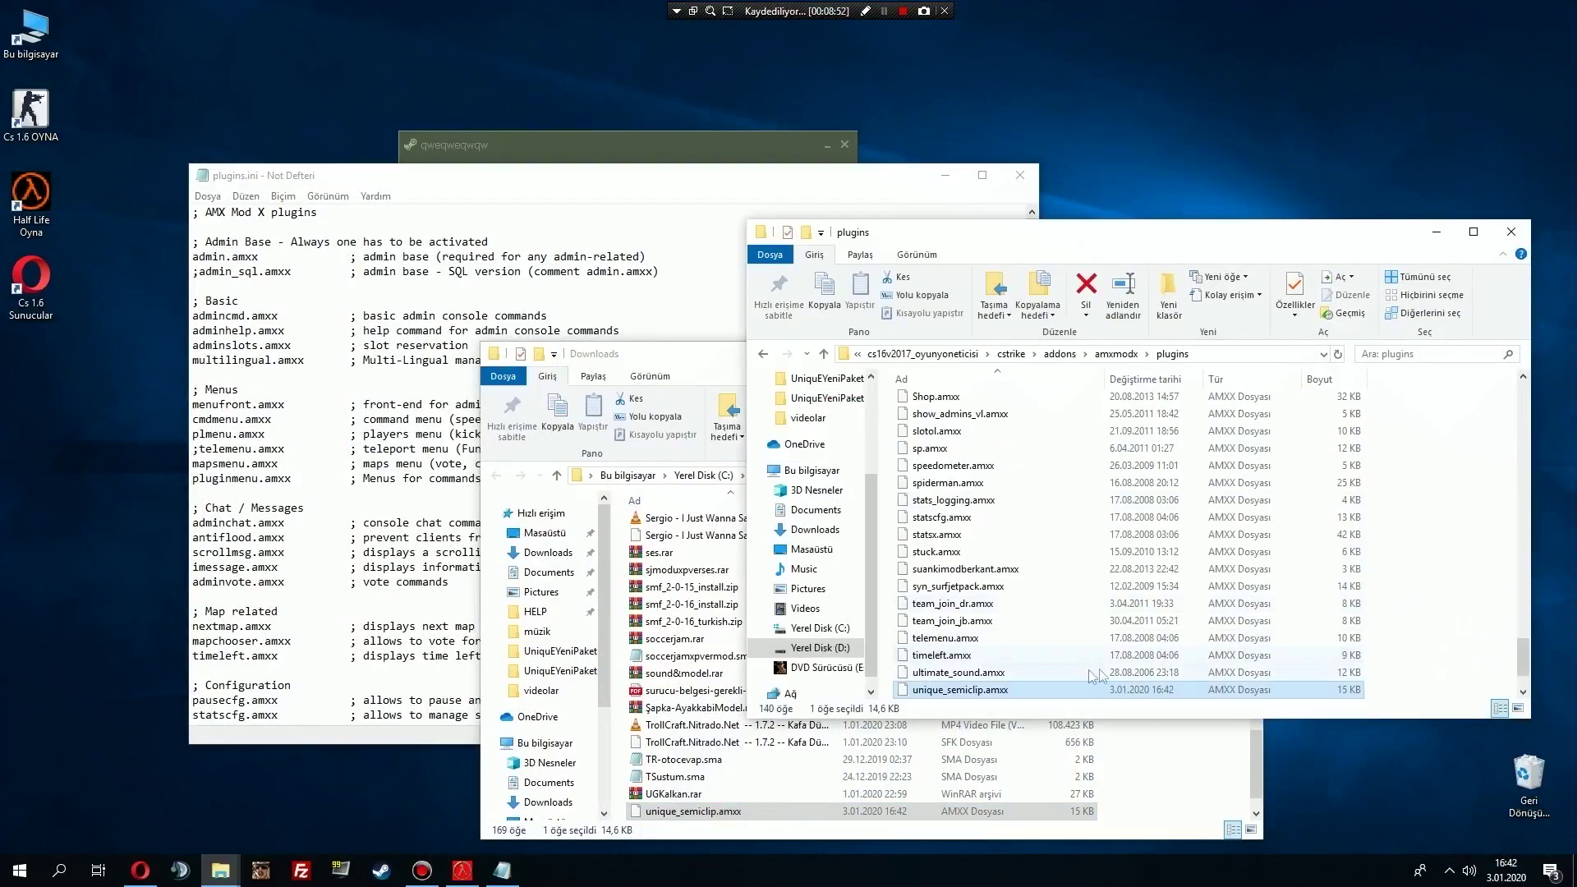
pyautogui.rightClick(988, 691)
pyautogui.click(1050, 655)
pyautogui.hotkey('ctrl', 'c')
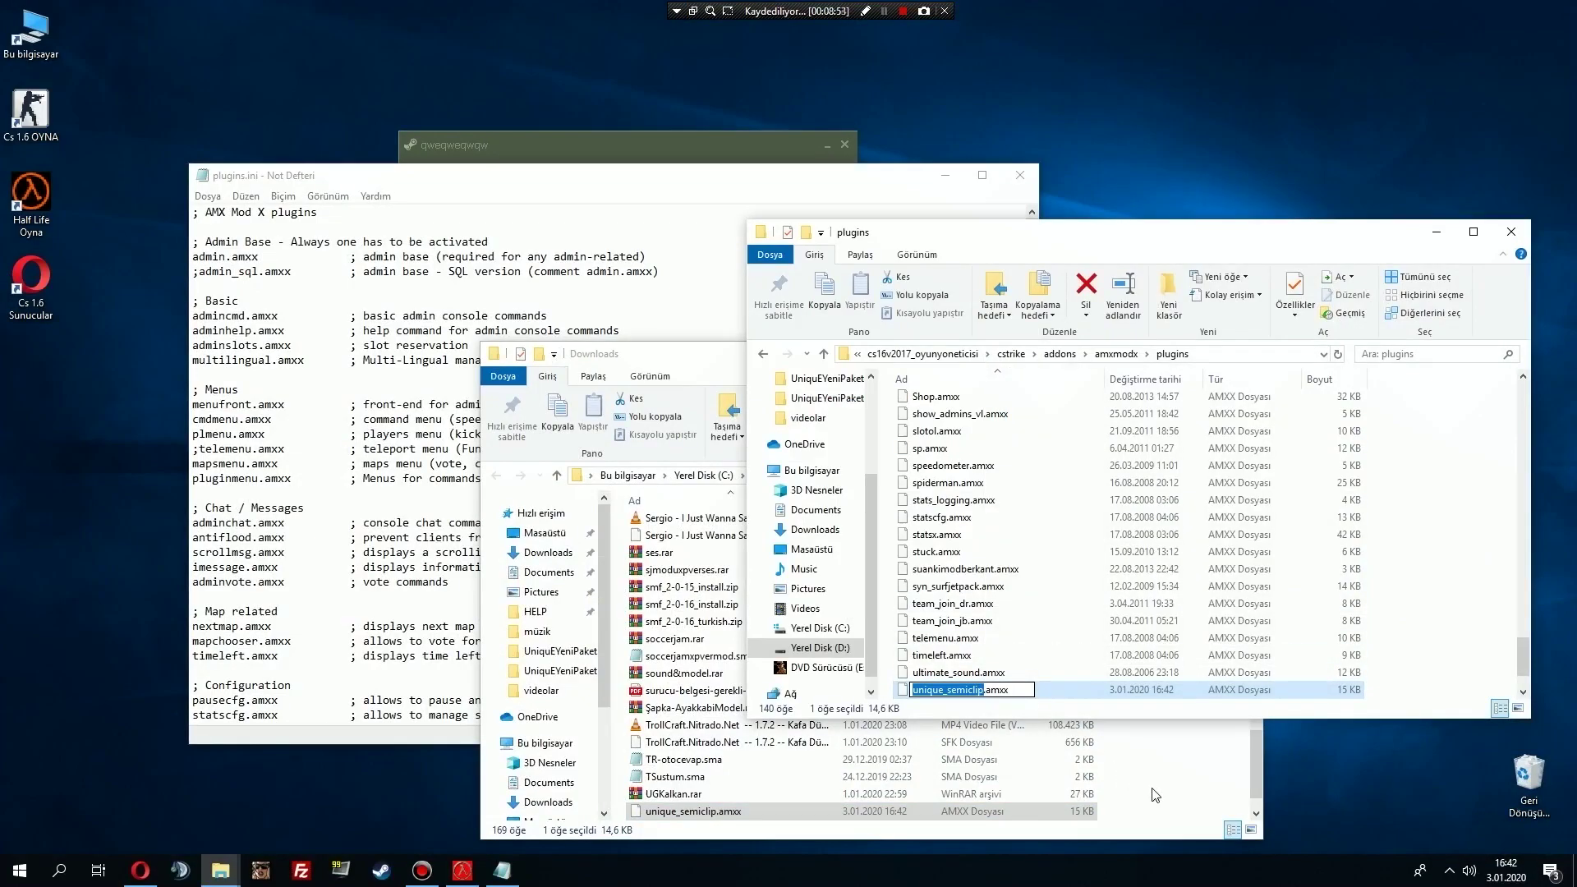
pyautogui.click(1152, 787)
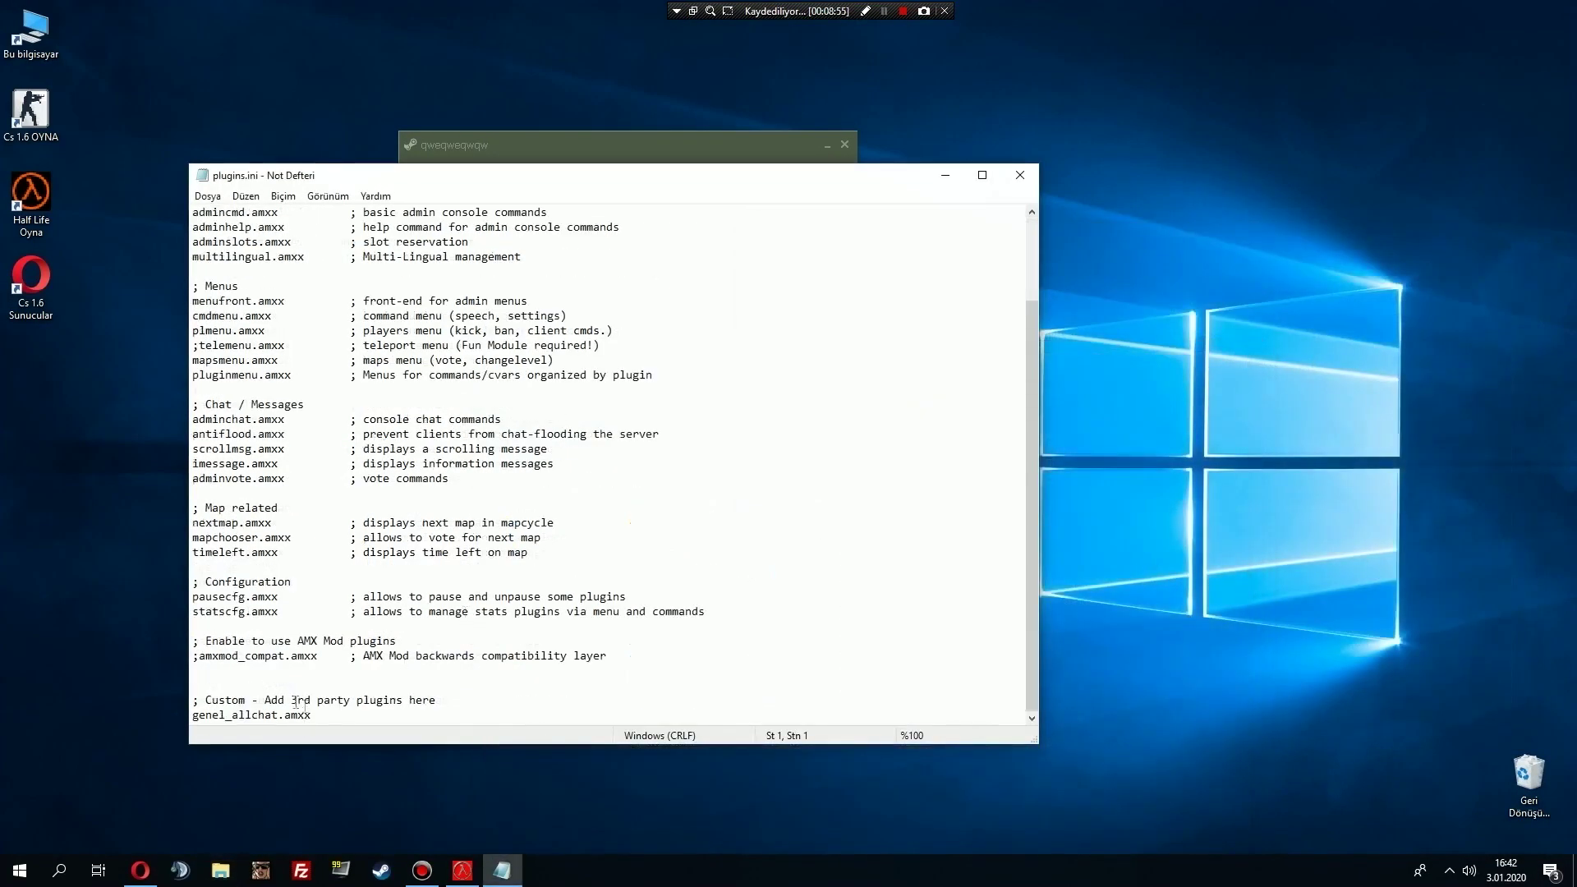
# Add unique_semiclip.amxx on a new line below genel_allchat.amxx in plugins.ini, then close the file and save the changes.
pyautogui.click(326, 713)
pyautogui.press('Return')
pyautogui.hotkey('ctrl', 'v')
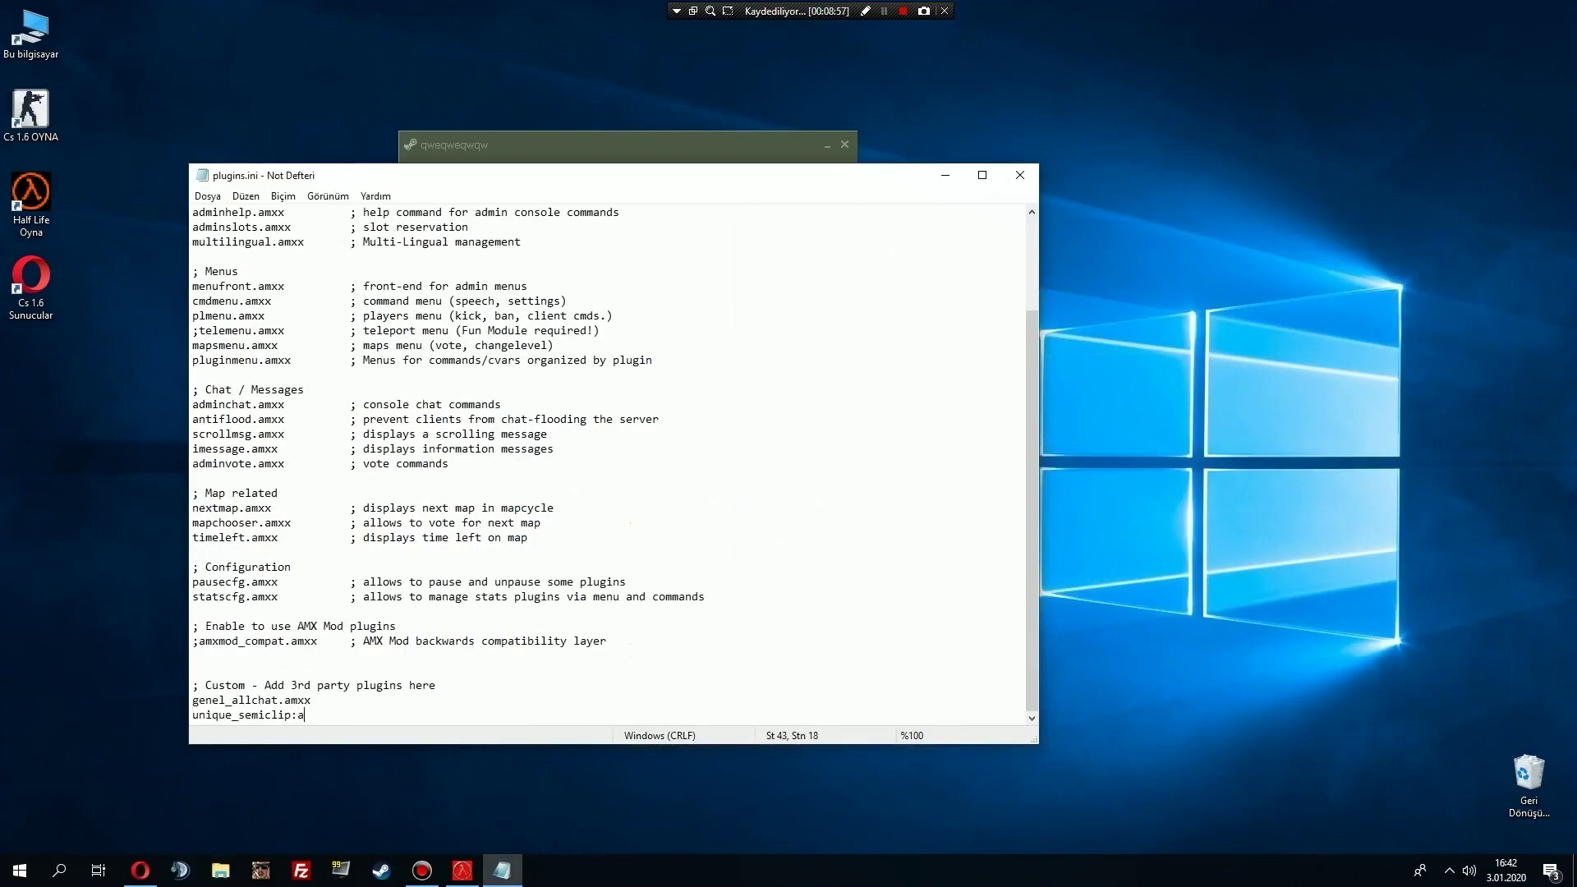
pyautogui.click(1019, 175)
pyautogui.click(746, 465)
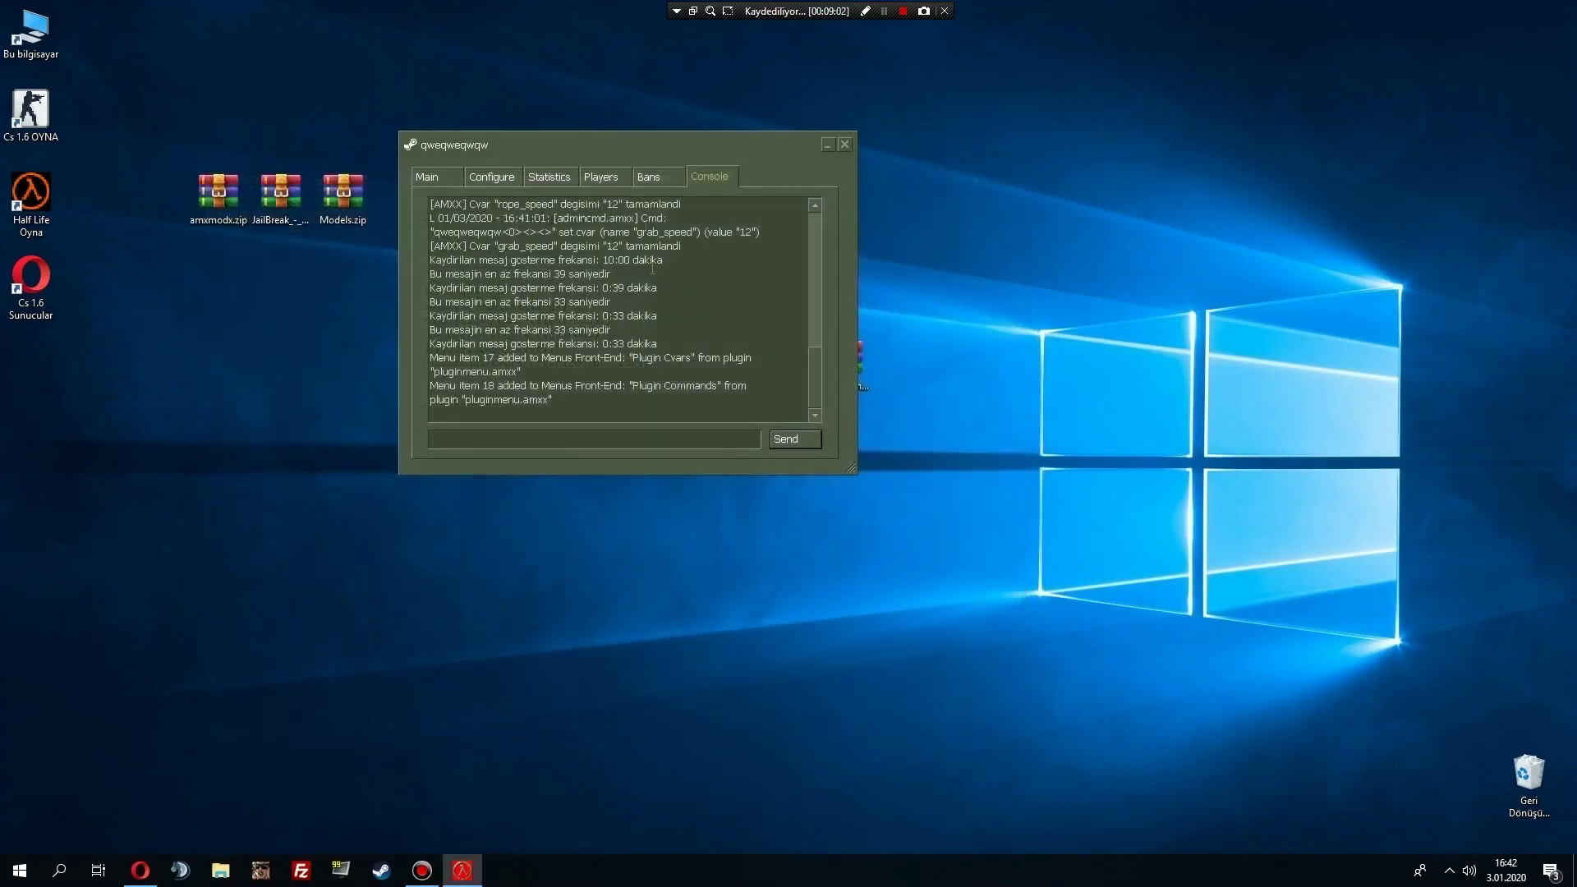
# Reload jail_buyukisyan_v1 in the dedicated server window, and change the server's map to jail_cehennem_v2.
pyautogui.click(431, 171)
pyautogui.doubleClick(705, 286)
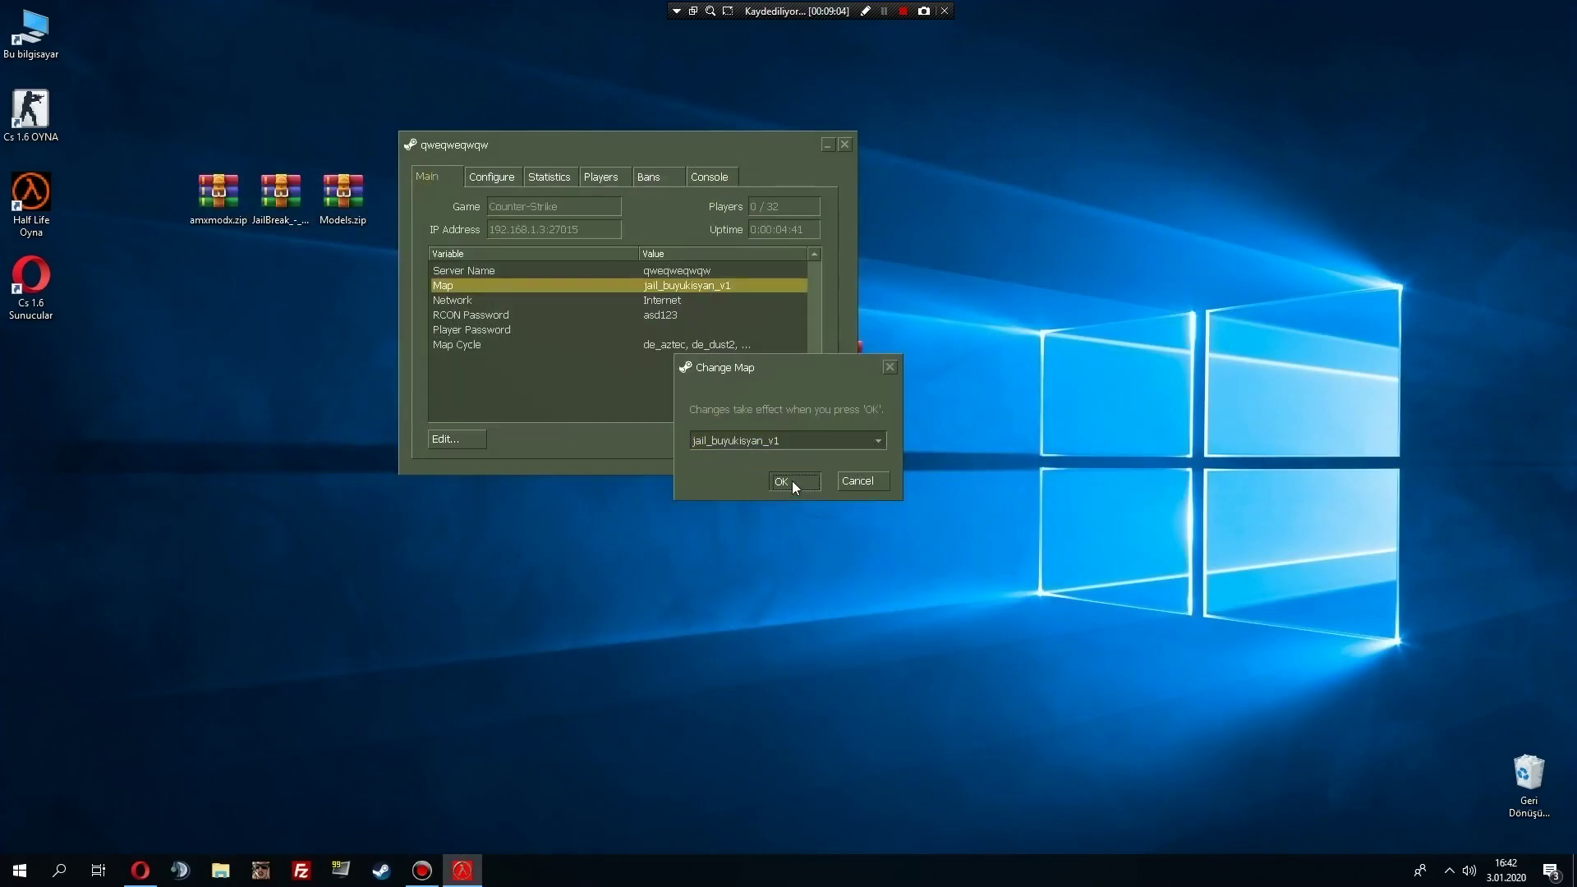
pyautogui.click(792, 481)
pyautogui.doubleClick(690, 287)
pyautogui.click(803, 443)
pyautogui.click(801, 649)
pyautogui.click(791, 481)
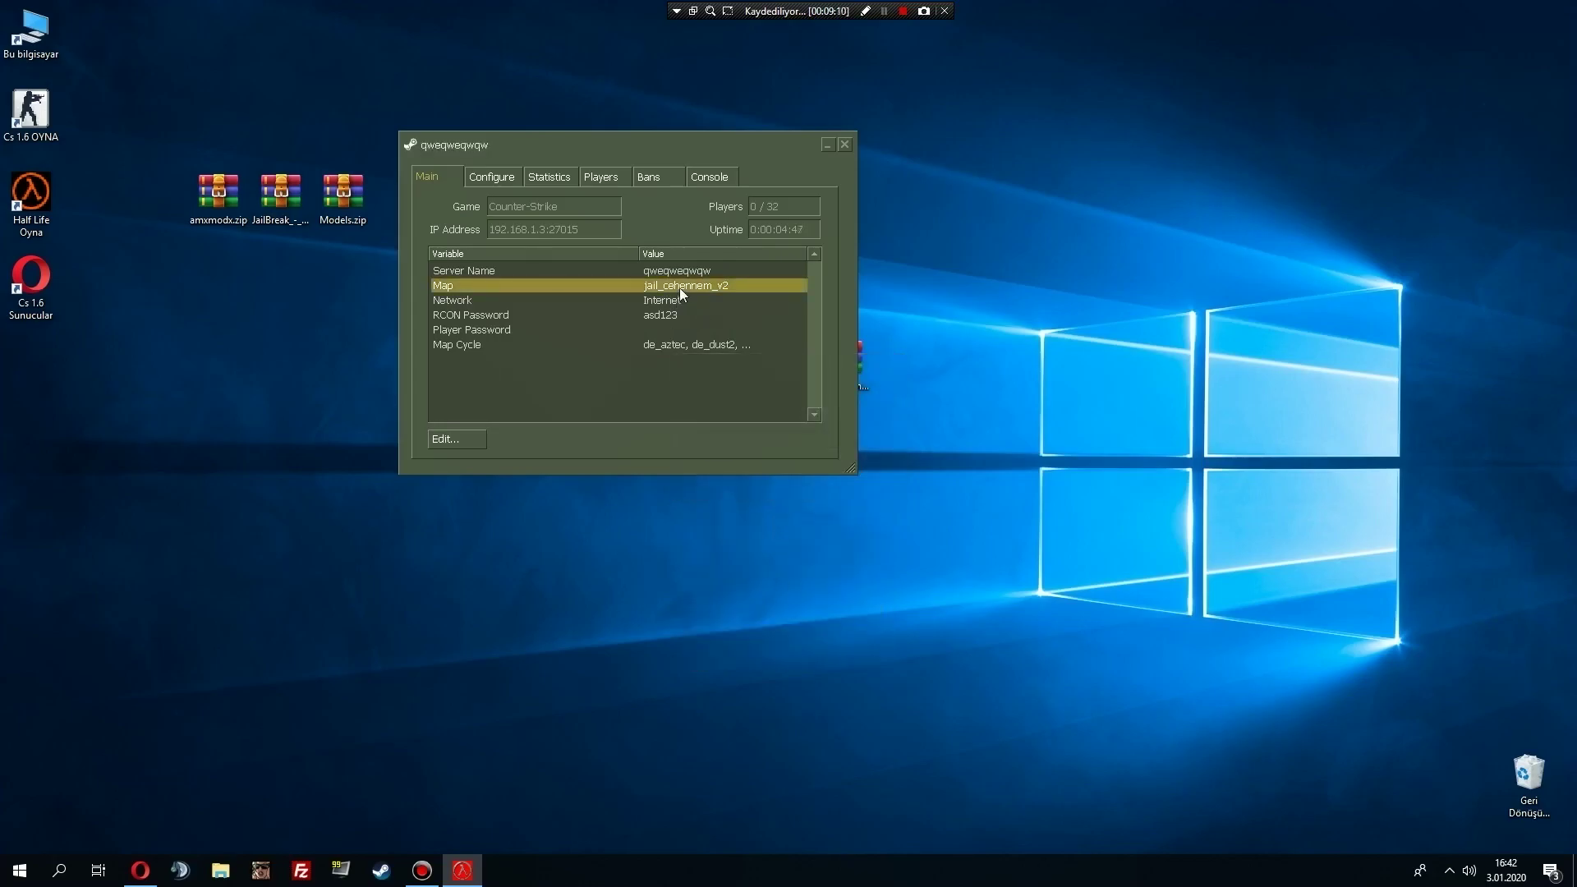
# Examine the team_semiclip.cfg line in the server's console output after the map change.
pyautogui.click(493, 175)
pyautogui.click(695, 178)
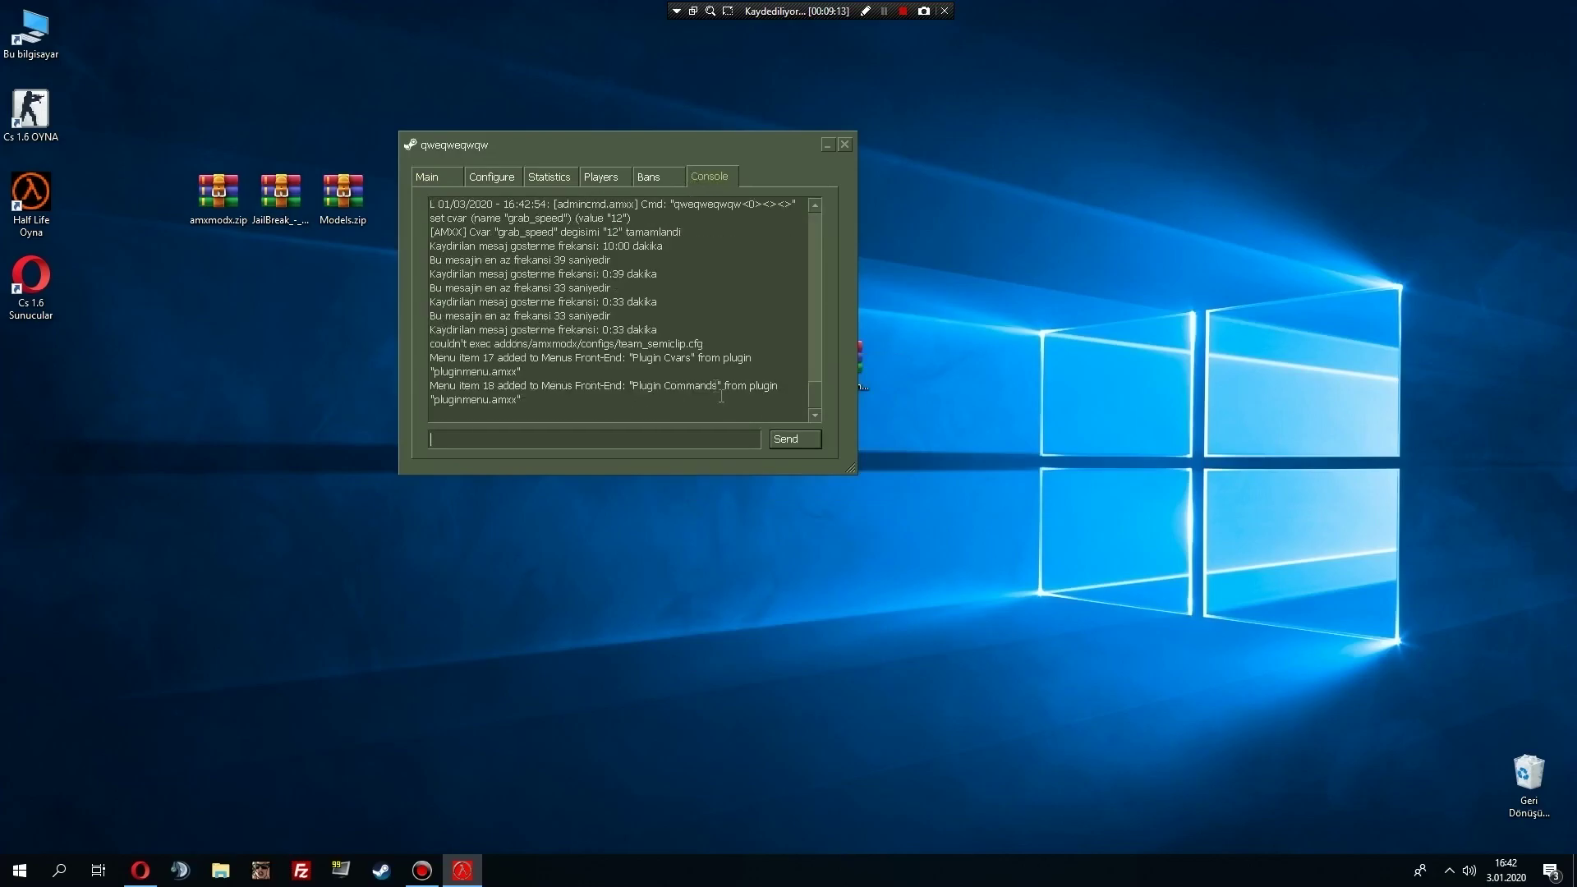
pyautogui.moveTo(715, 348); pyautogui.dragTo(452, 348)
pyautogui.click(575, 358)
pyautogui.moveTo(735, 342); pyautogui.dragTo(426, 345)
# Run amx_cvar semiclip 1 in the server console and check its output.
pyautogui.click(609, 427)
pyautogui.press('Return')
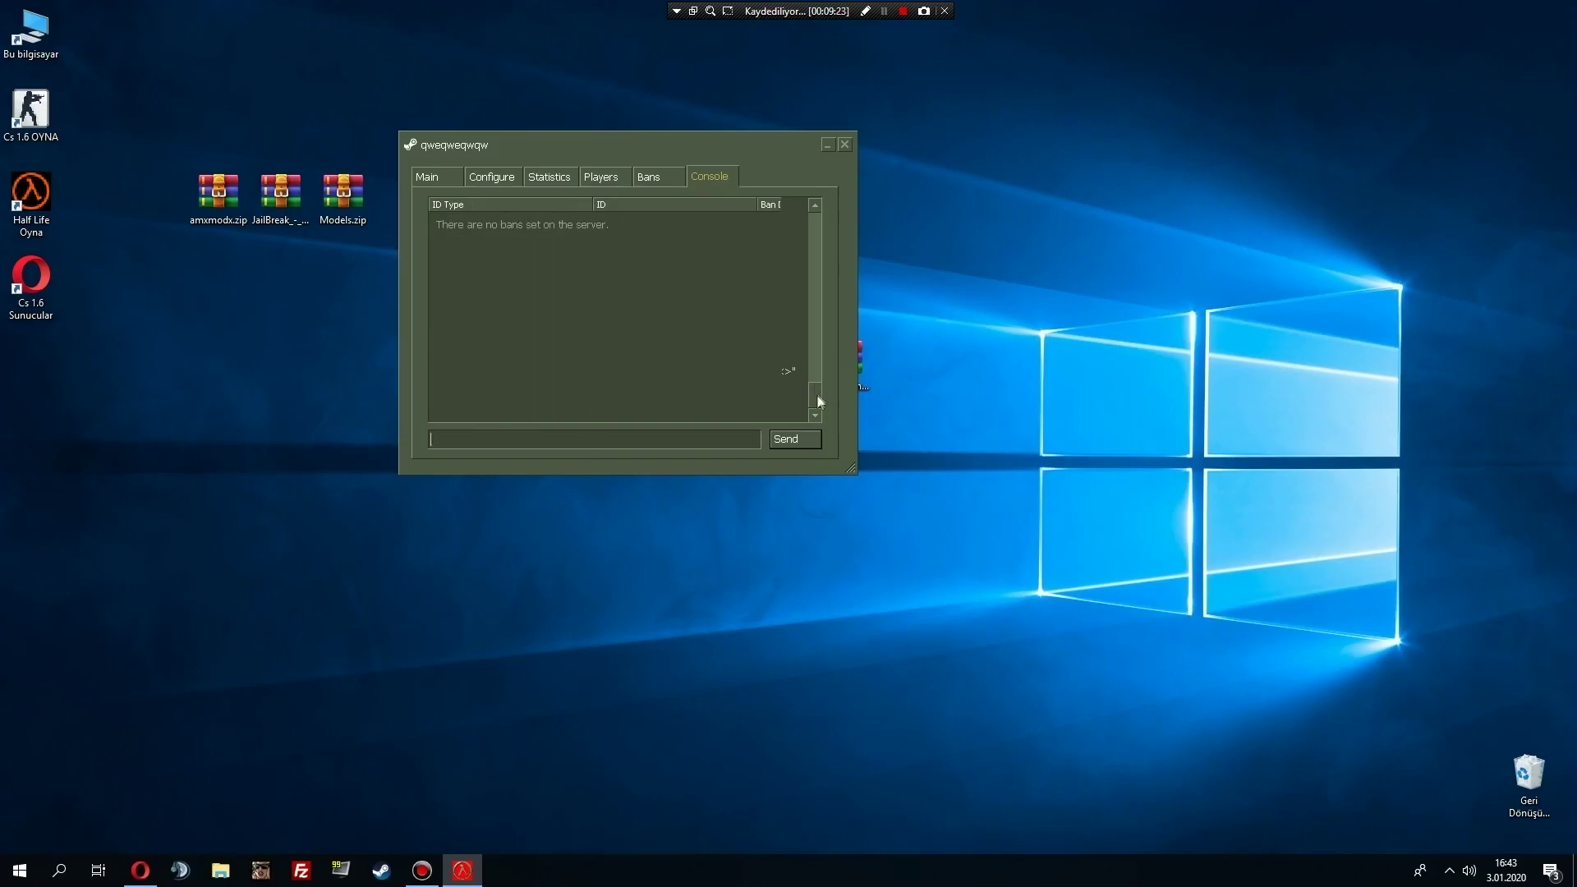
pyautogui.moveTo(819, 395); pyautogui.dragTo(817, 381)
pyautogui.scroll(-3, 661, 364)
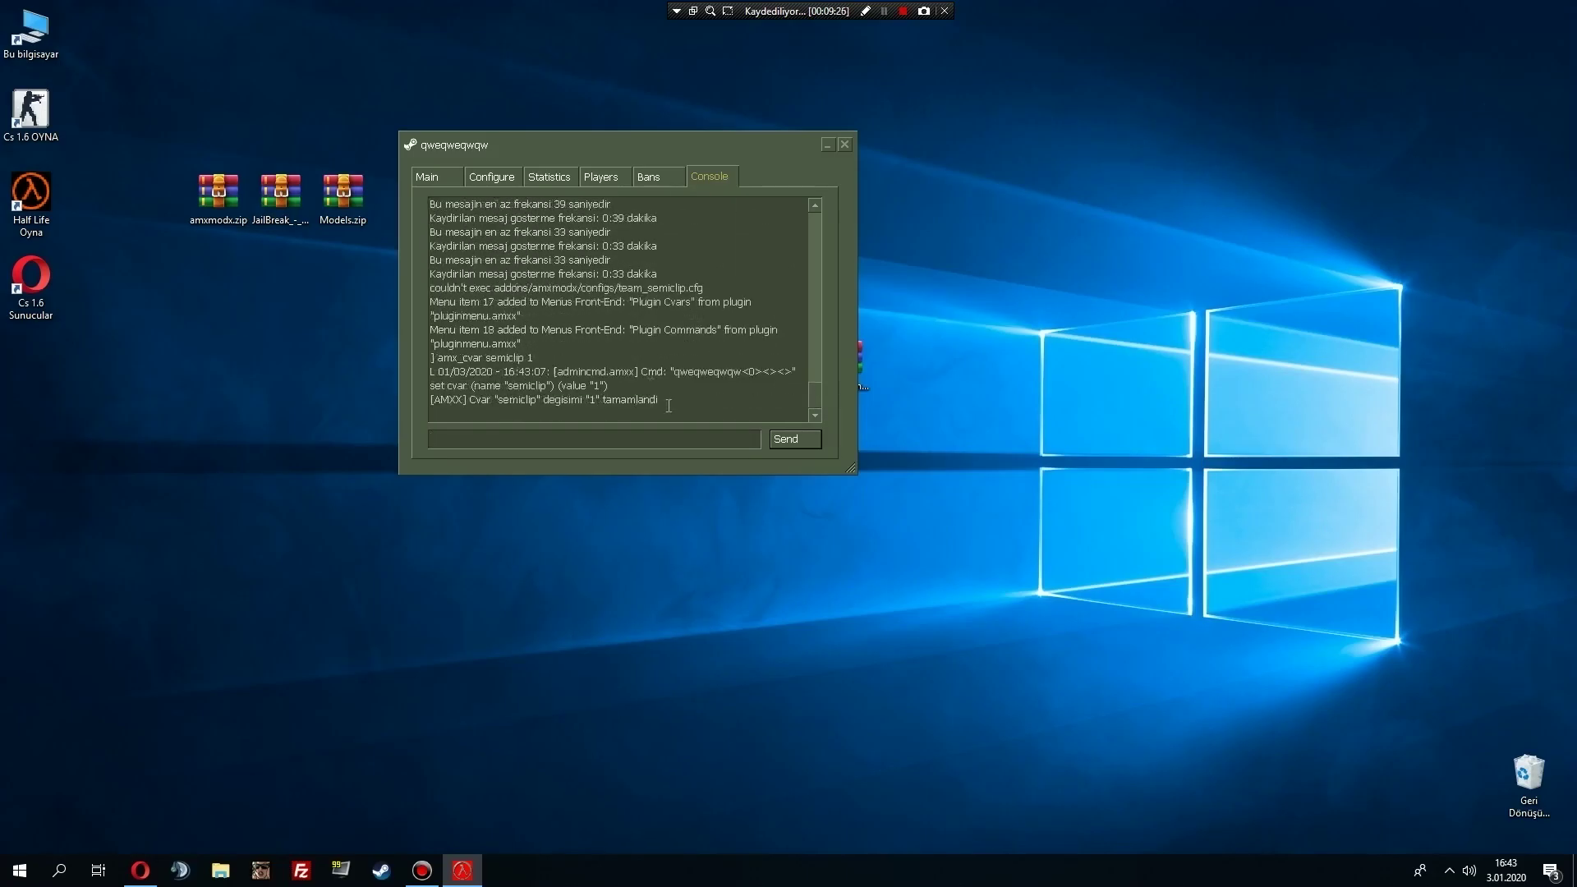
# Check the semiclip cvar response line and run amx_cvar semiclip 1 once more.
pyautogui.moveTo(669, 406); pyautogui.dragTo(469, 401)
pyautogui.click(558, 343)
pyautogui.press('Return')
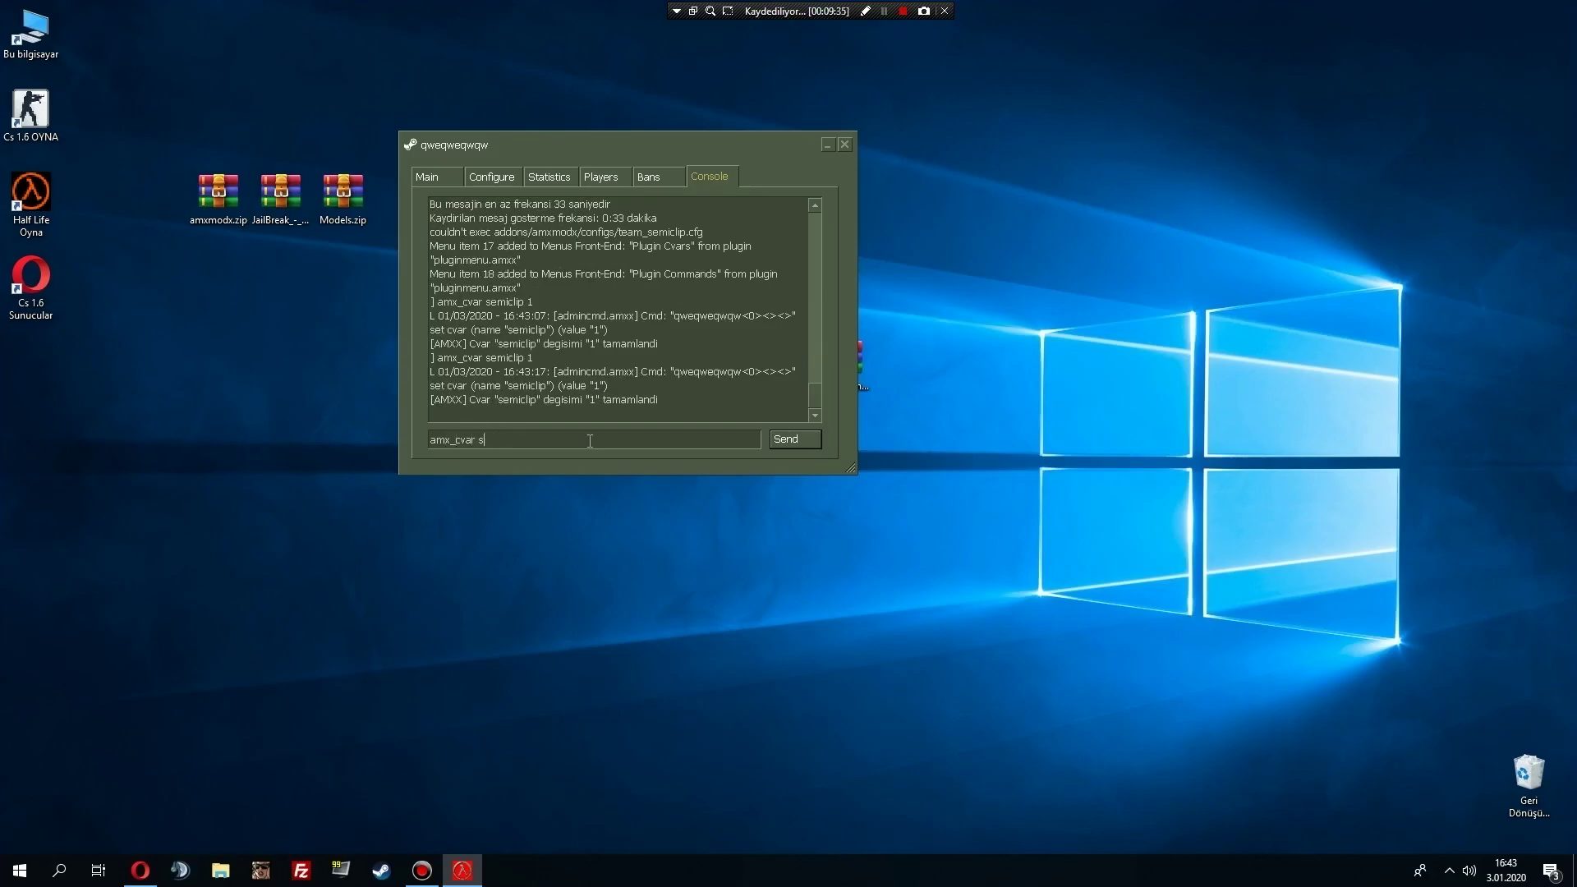
# Run amx_cvar semiclip 0 in the server console and check its response line.
pyautogui.write('0')
pyautogui.press('Return')
pyautogui.moveTo(676, 416); pyautogui.dragTo(516, 405)
pyautogui.click(622, 396)
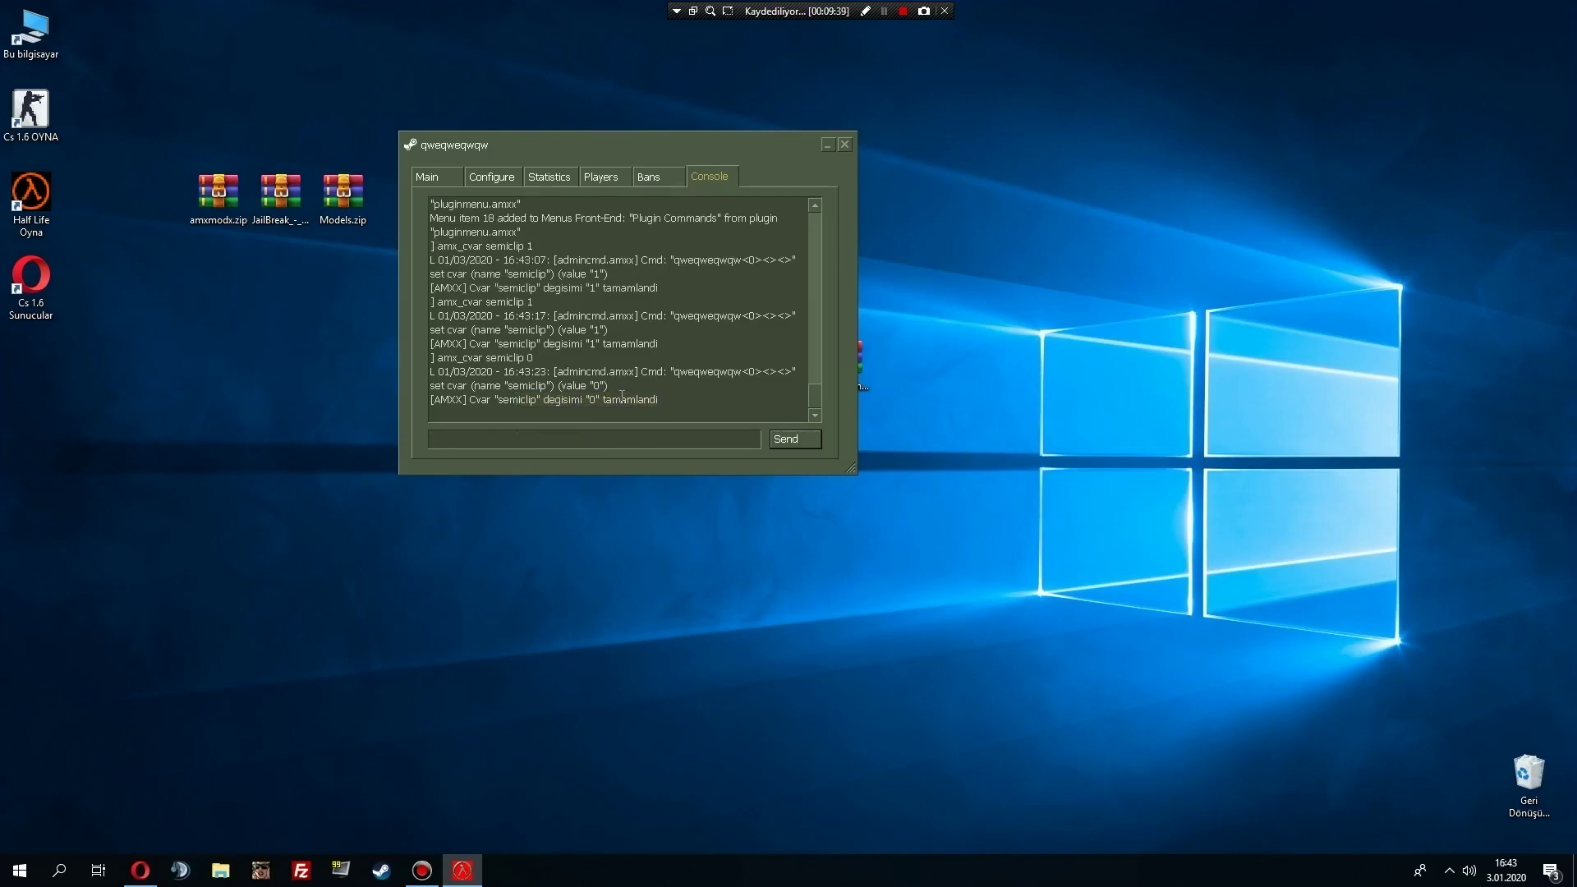
# Move the server window aside, open the UniquEYeniPaket folder from the desktop and look through its plugin source files.
pyautogui.moveTo(485, 159); pyautogui.dragTo(308, 263)
pyautogui.click(782, 383)
pyautogui.doubleClick(781, 382)
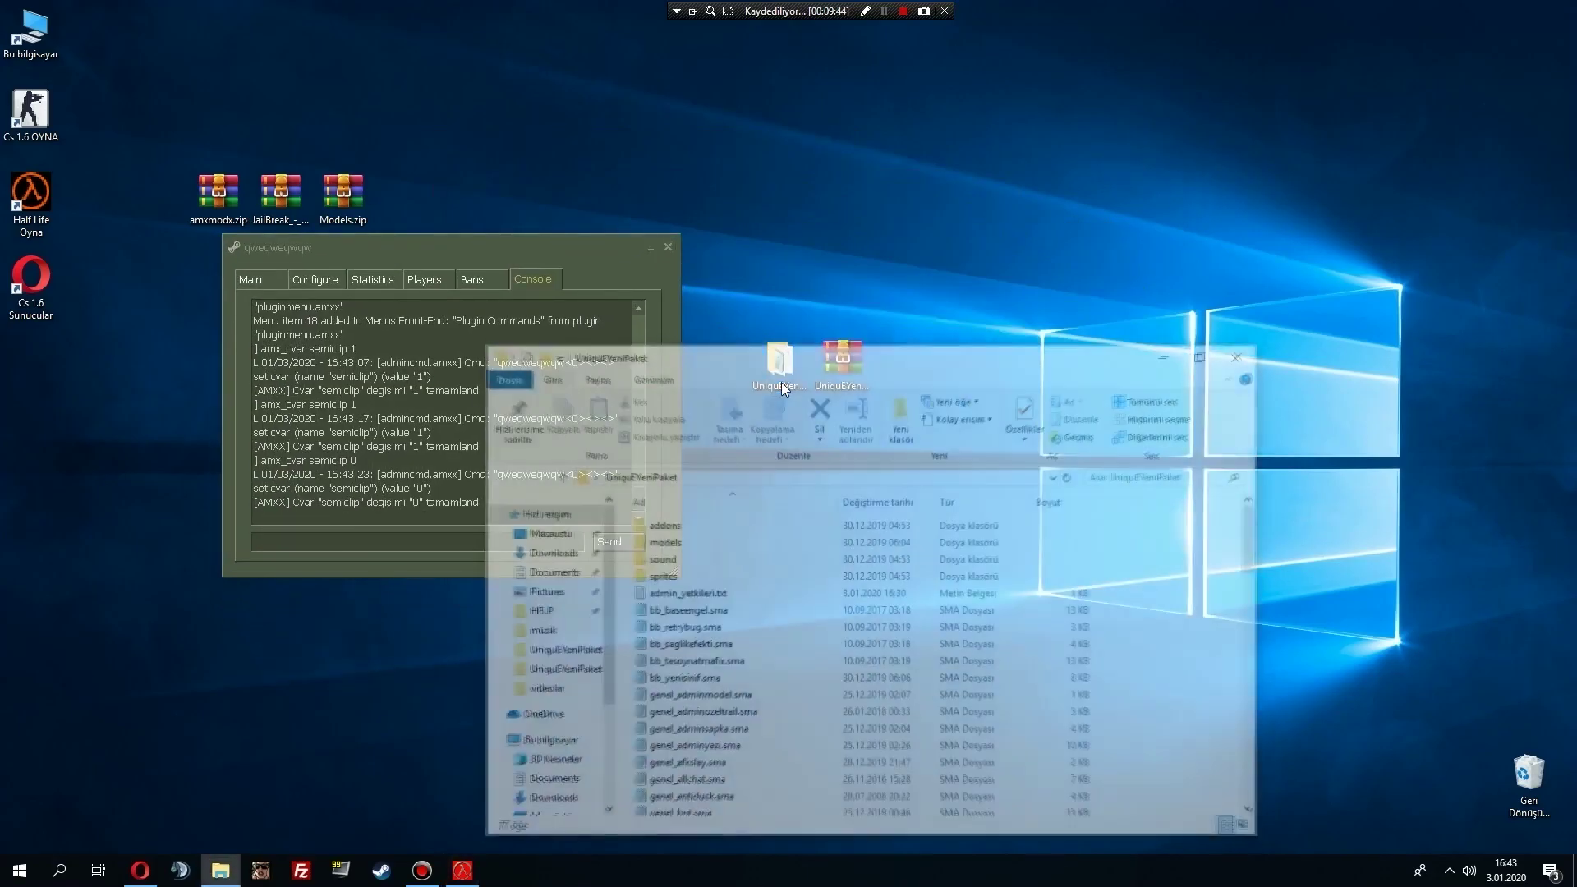
pyautogui.scroll(-2, 781, 641)
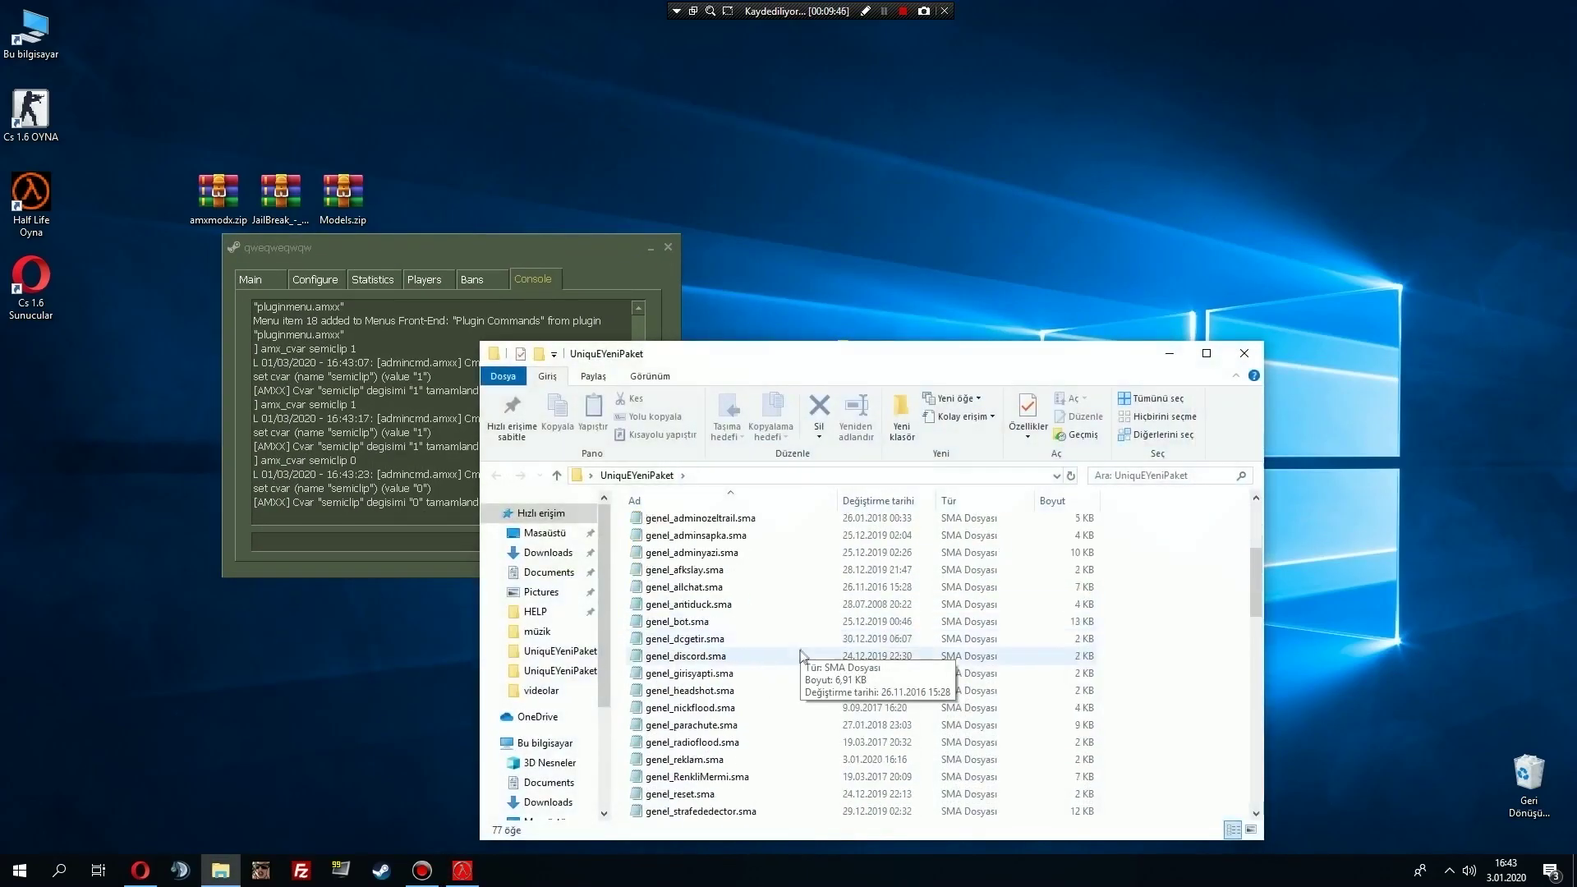
pyautogui.scroll(-3, 794, 690)
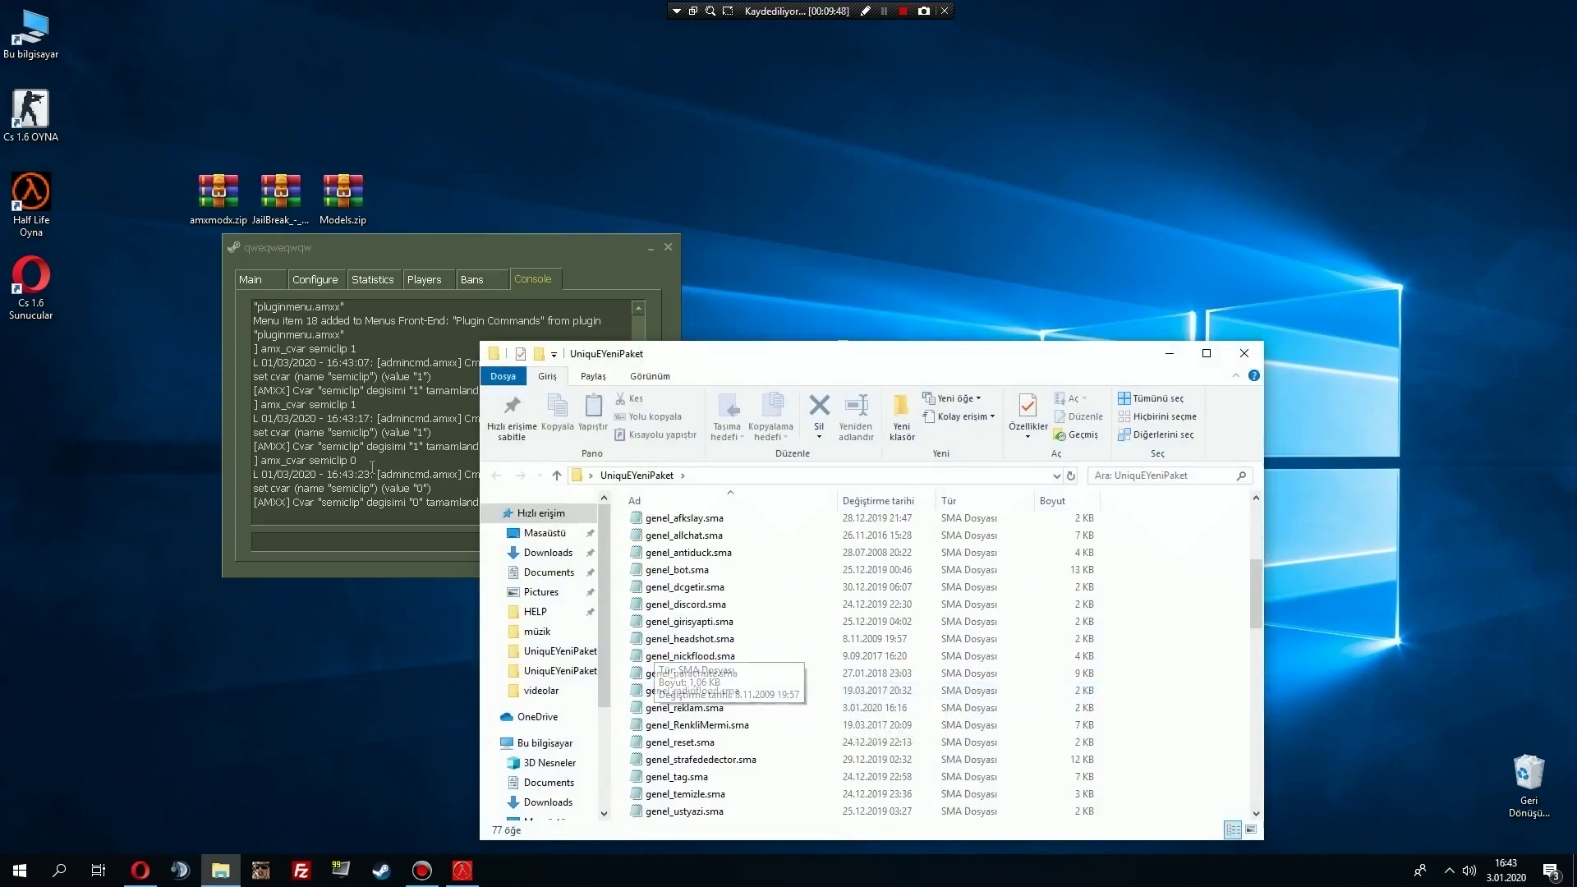
# Minimize the server window, move the UniquEYeniPaket folder window higher and continue through the genel_ plugin files.
pyautogui.click(633, 276)
pyautogui.click(649, 250)
pyautogui.moveTo(855, 365); pyautogui.dragTo(844, 239)
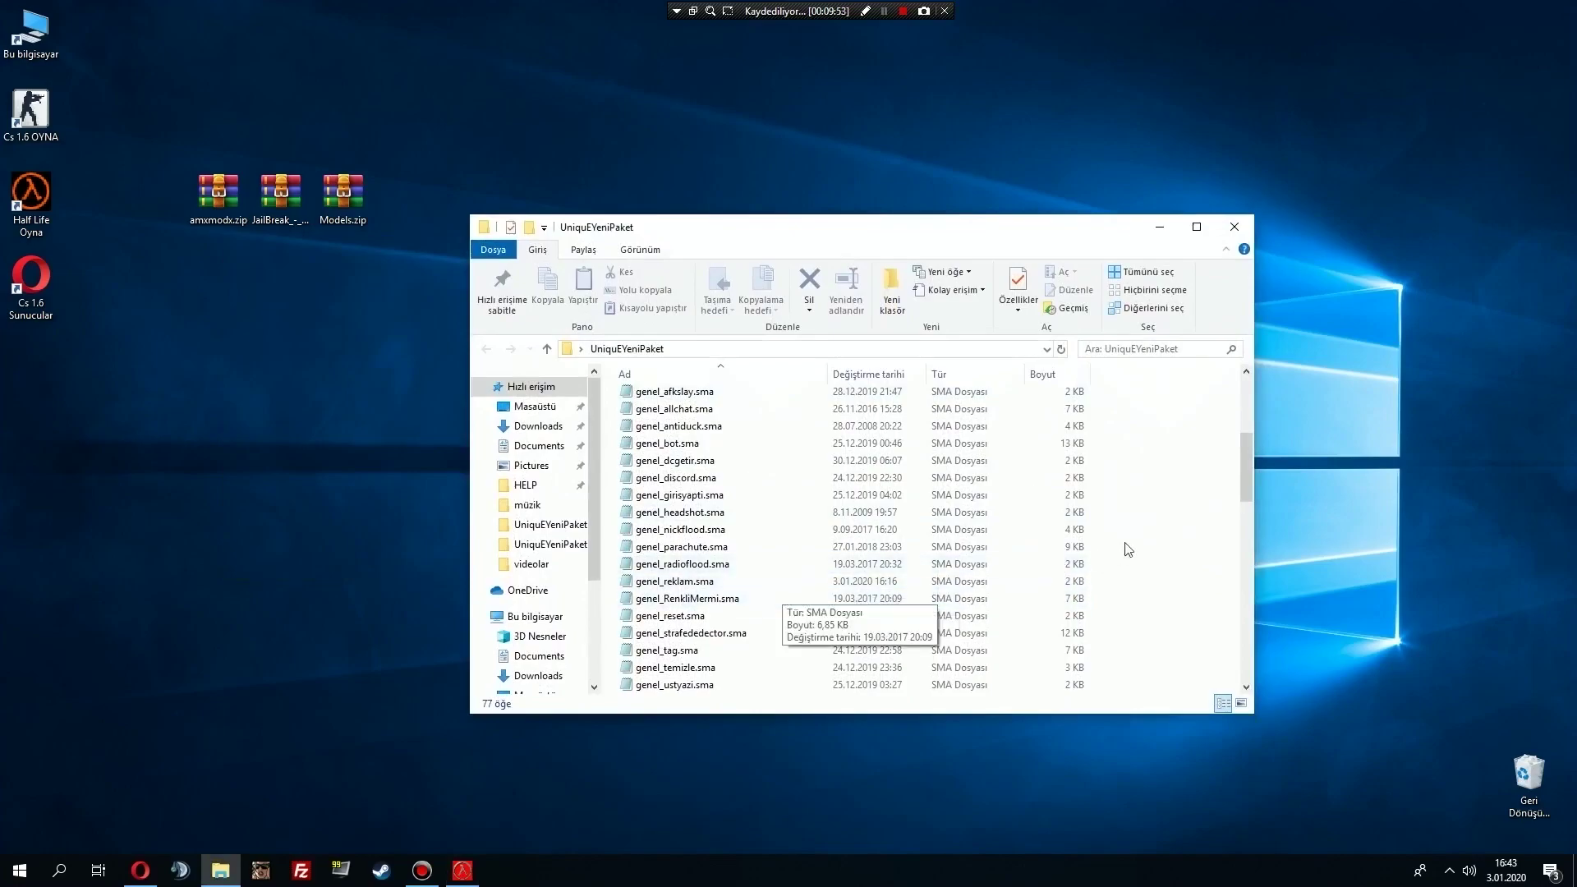
pyautogui.scroll(-1, 1250, 464)
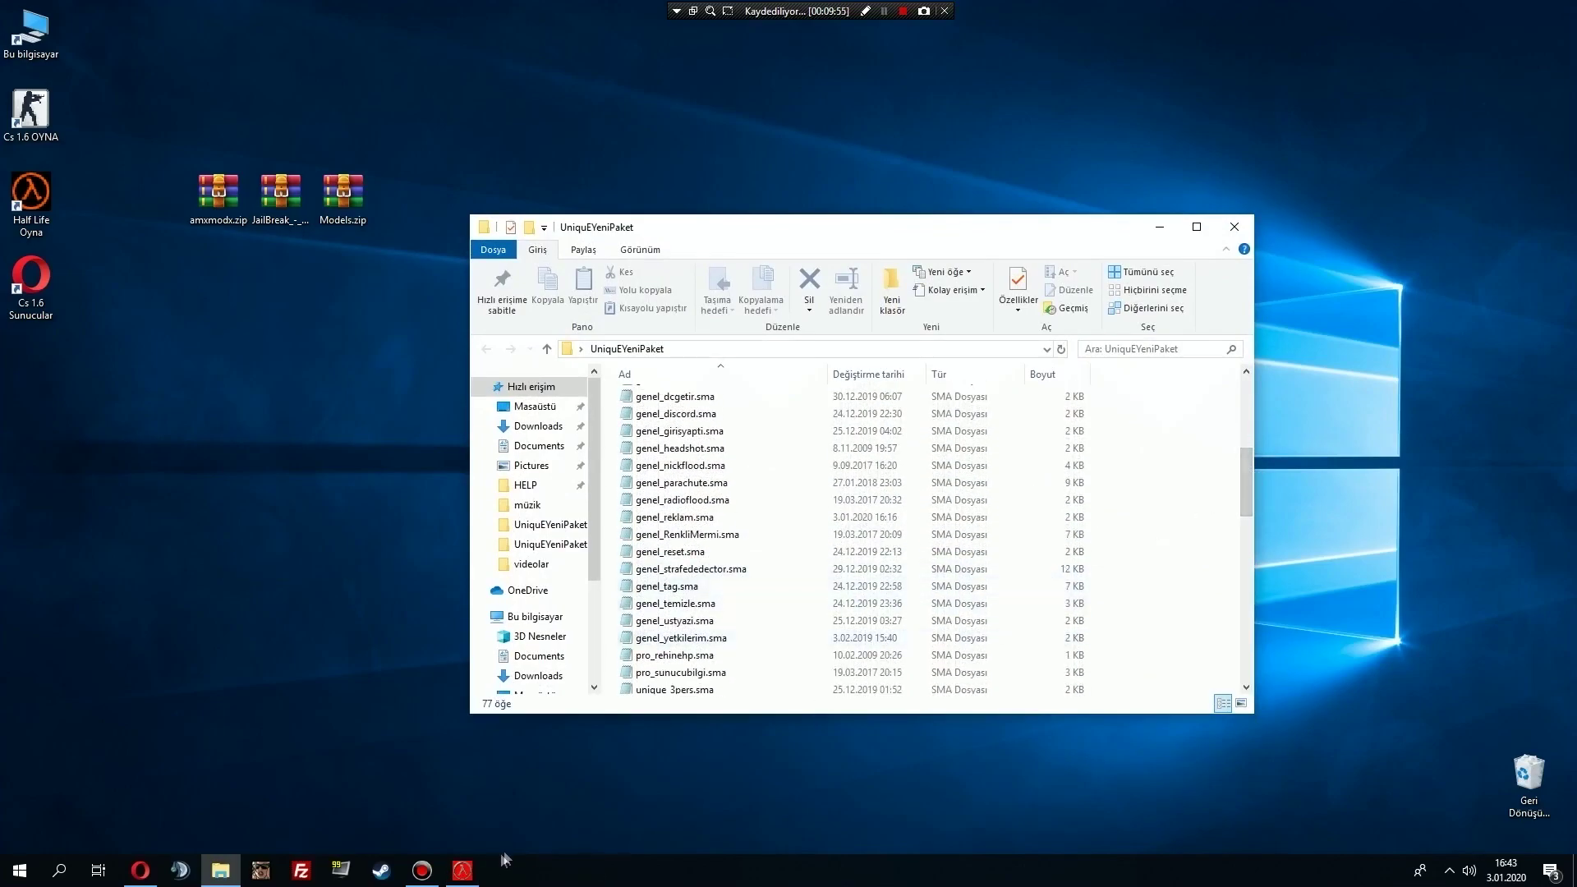
# Restore the dedicated server window and examine the server's IP address and port in its main details.
pyautogui.click(463, 870)
pyautogui.click(264, 282)
pyautogui.moveTo(402, 332); pyautogui.dragTo(331, 332)
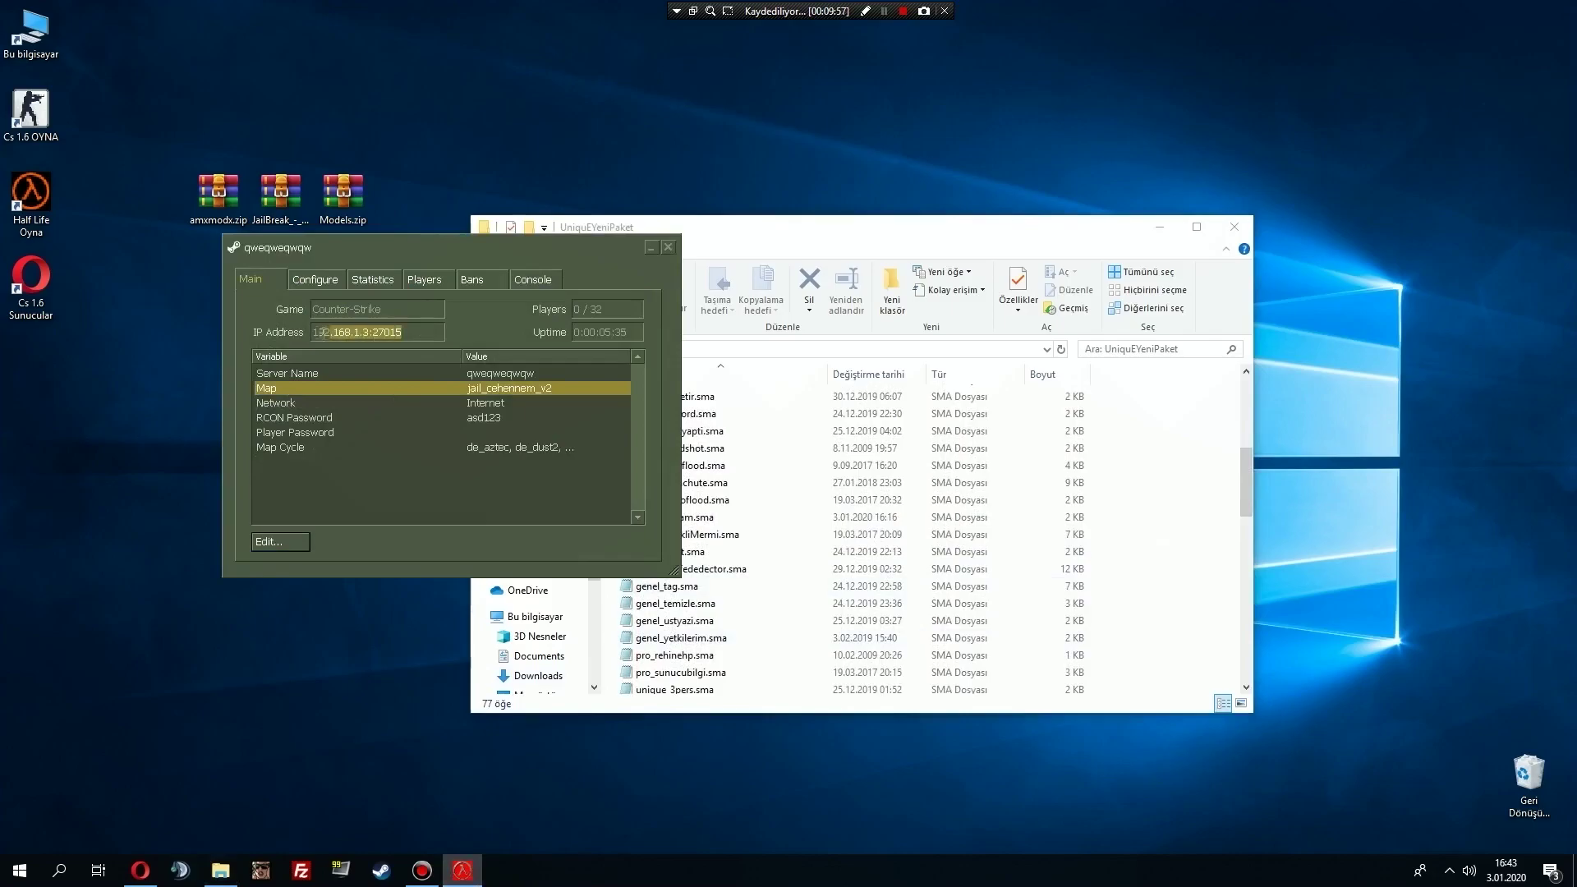
pyautogui.click(394, 334)
# Switch to the Opera browser, search Google for "ip numaram", and close the search tab and minimize the browser.
pyautogui.click(140, 871)
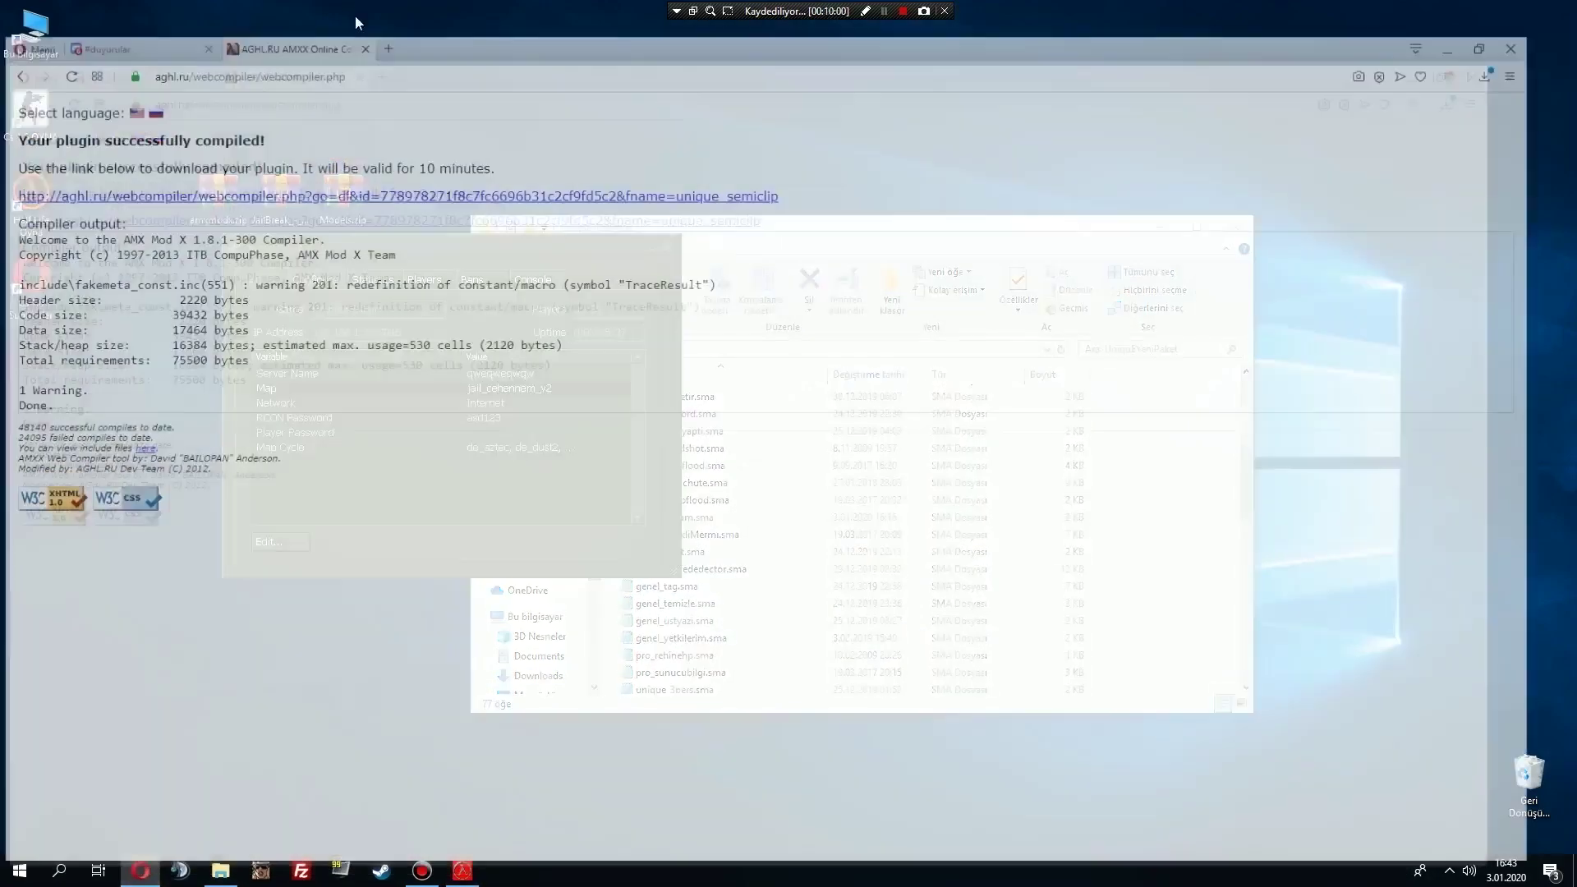
pyautogui.click(353, 41)
pyautogui.write('google.com')
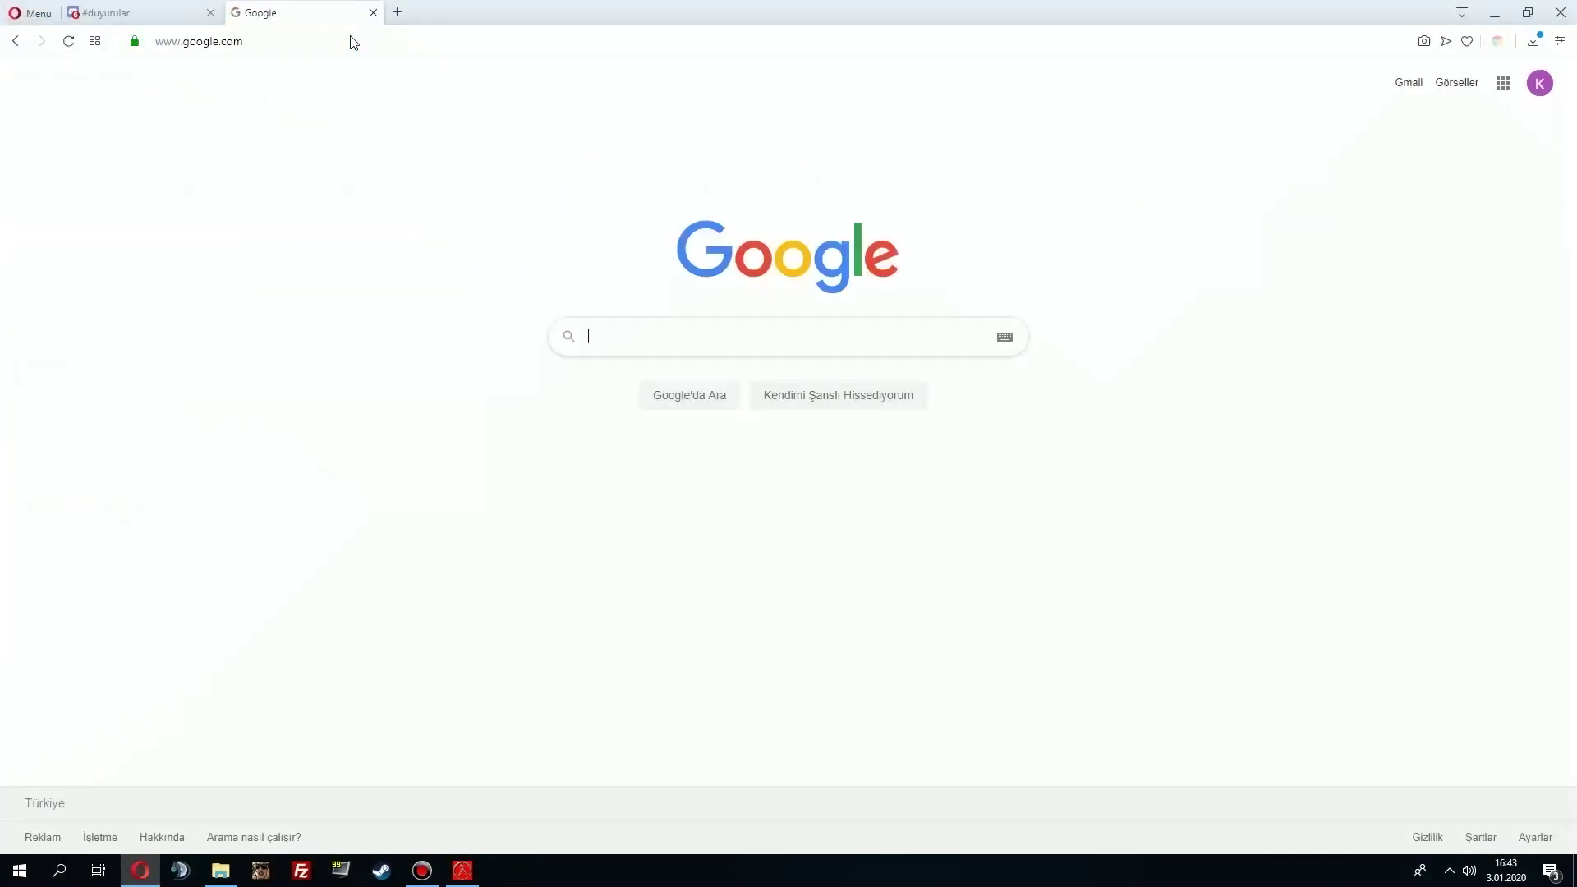
pyautogui.write('ip numaram')
pyautogui.press('Return')
pyautogui.click(373, 12)
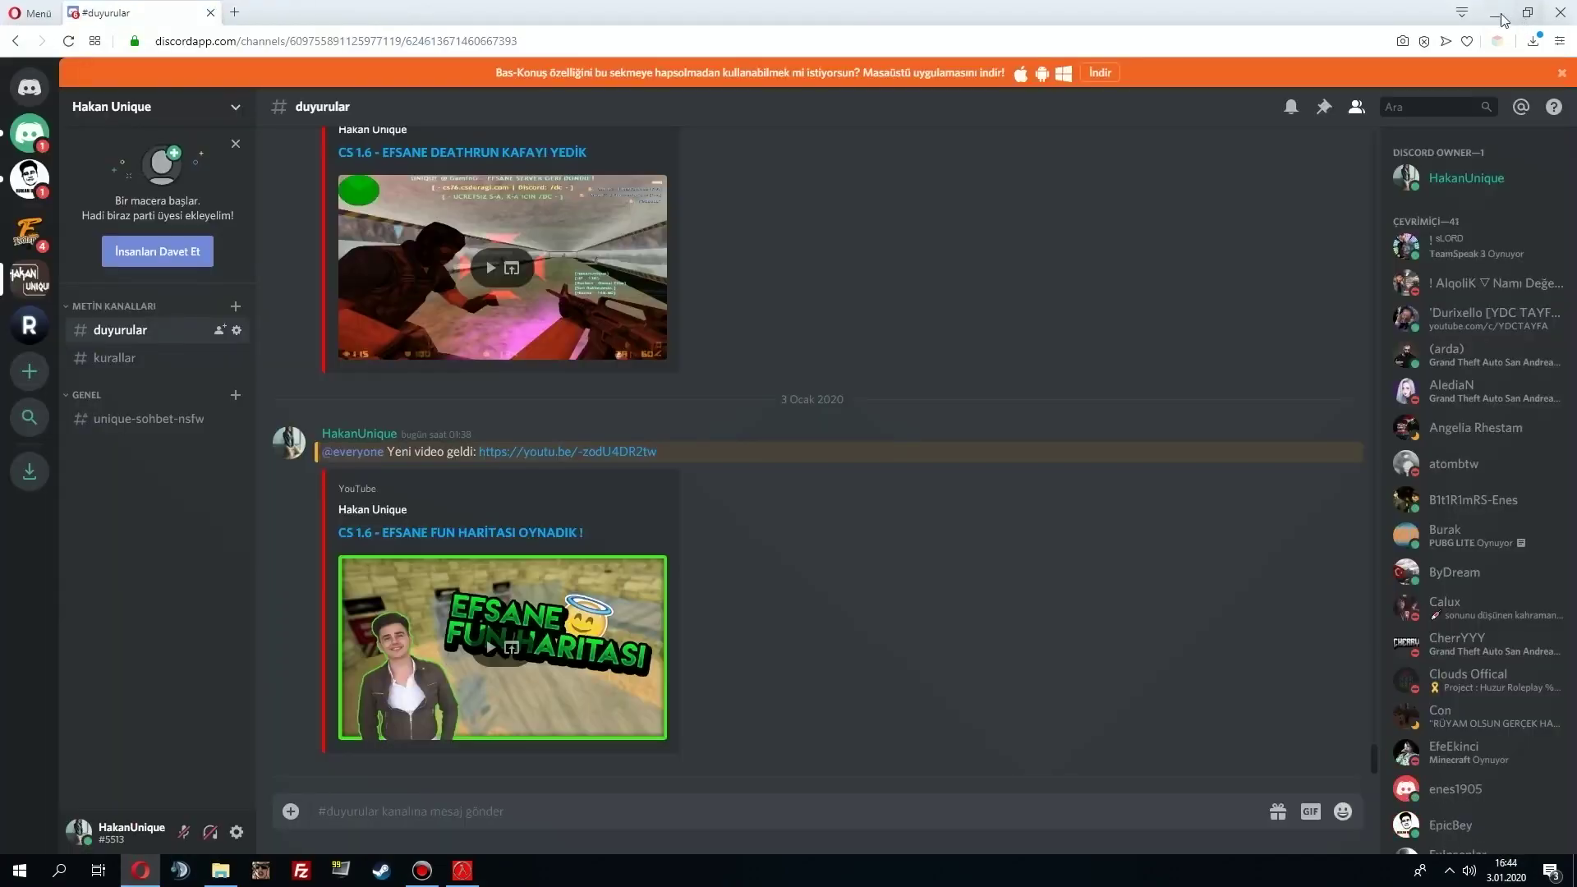
pyautogui.click(1500, 12)
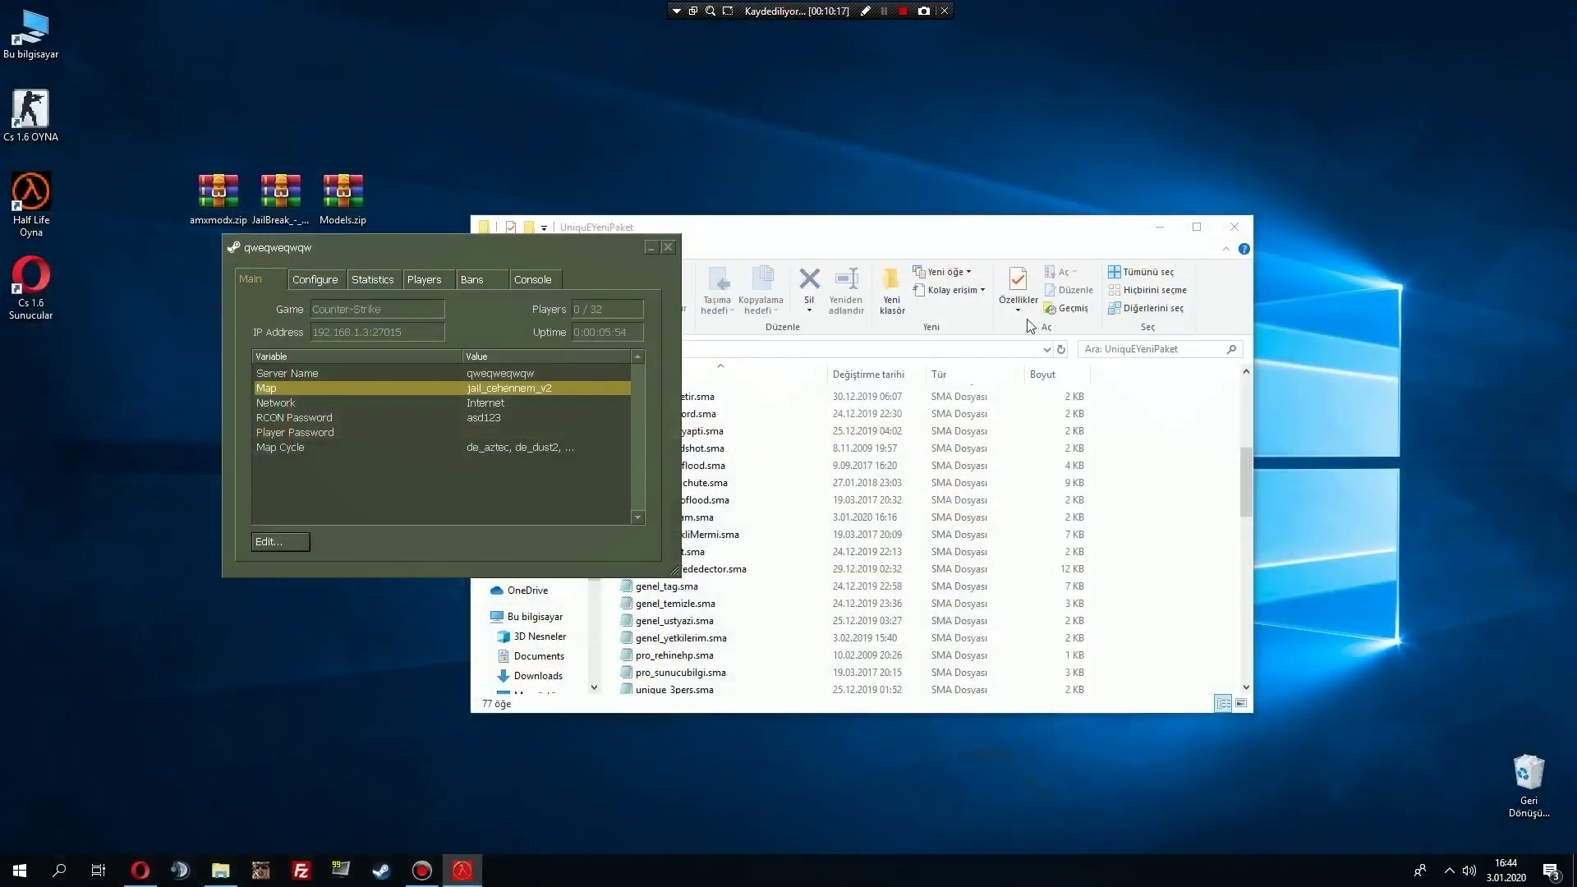
# Return to the UniquEYeniPaket folder and look through the unique_ and ze_ plugin files at the end of the list.
pyautogui.scroll(-3, 1193, 493)
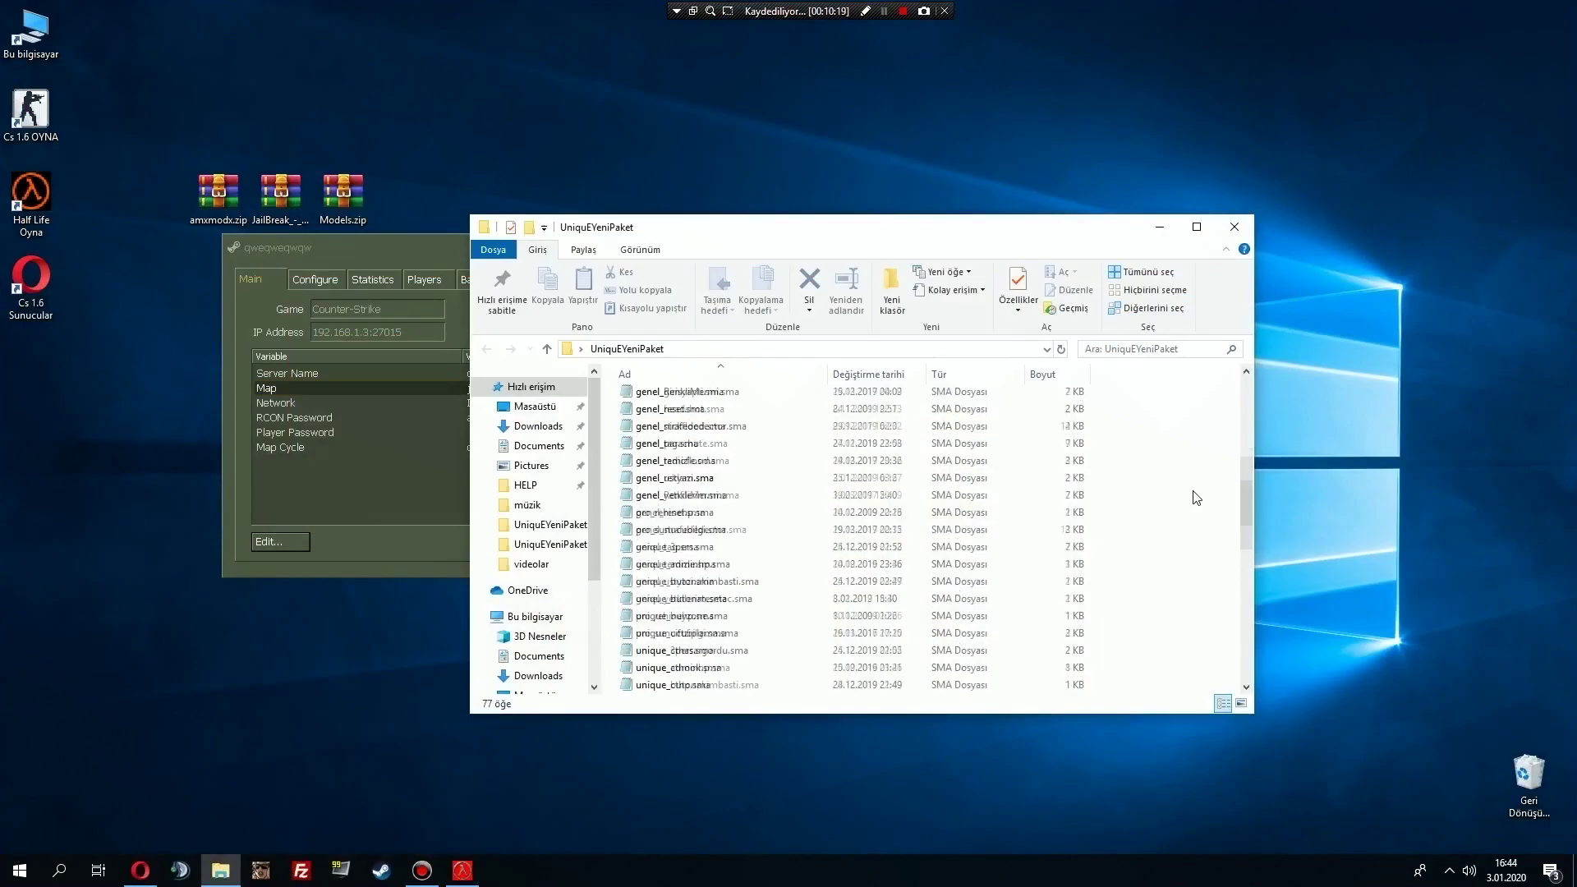
pyautogui.moveTo(1255, 625); pyautogui.dragTo(1245, 644)
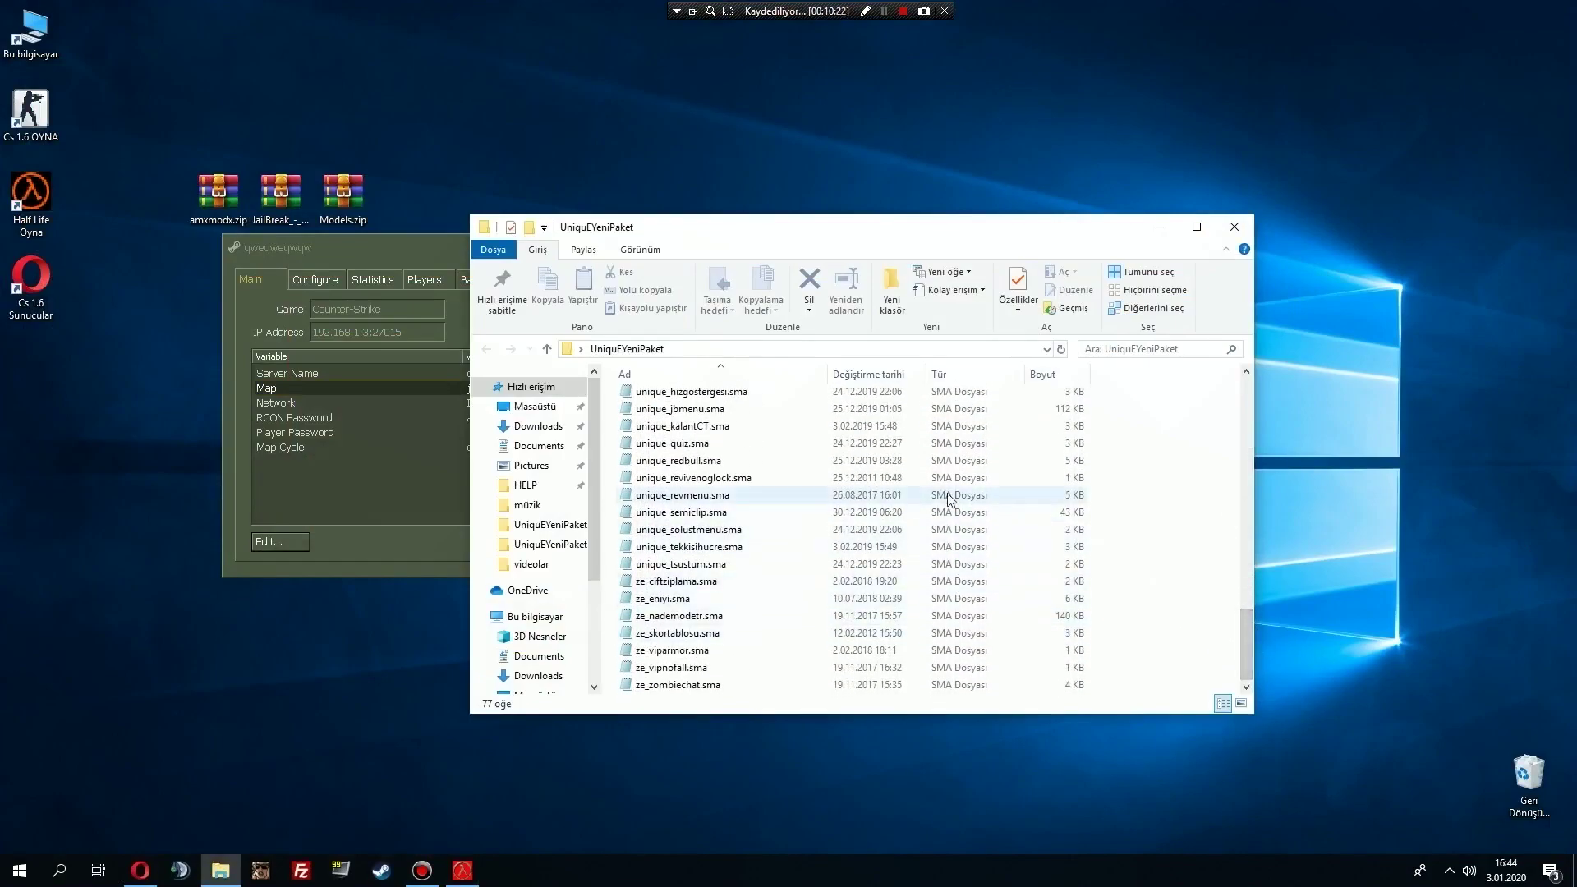